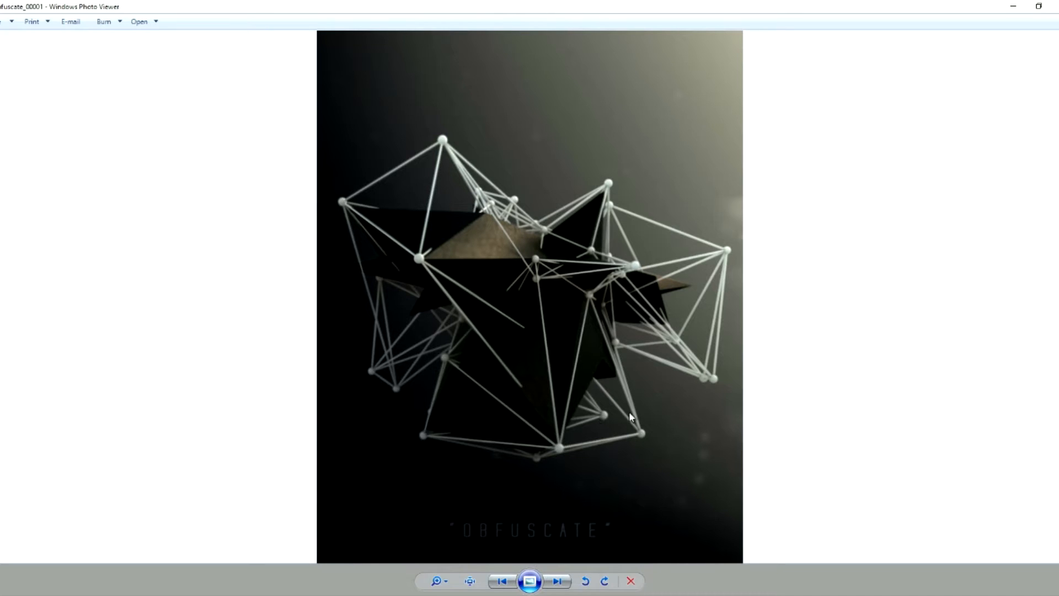
- Close the reference image and switch to the empty Untitled 2 project in Cinema 4D
left_click(1054, 6)
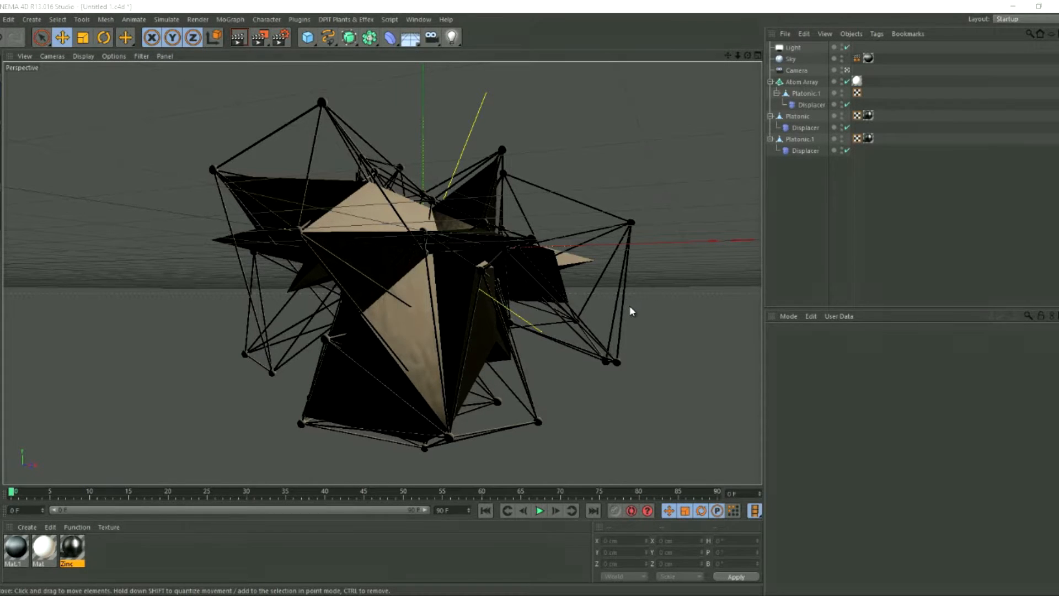
left_click(424, 17)
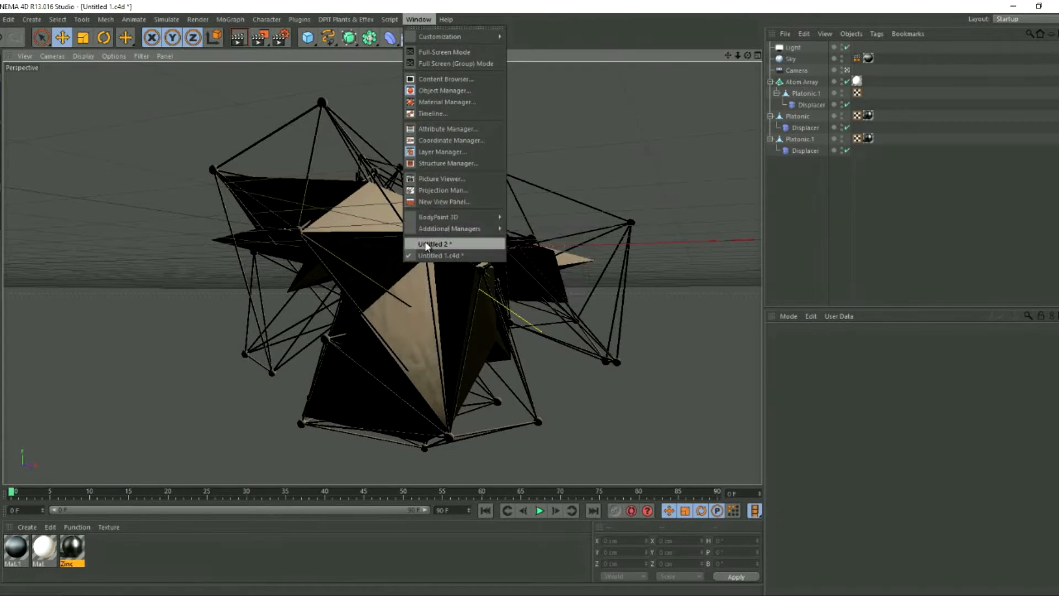
left_click(433, 254)
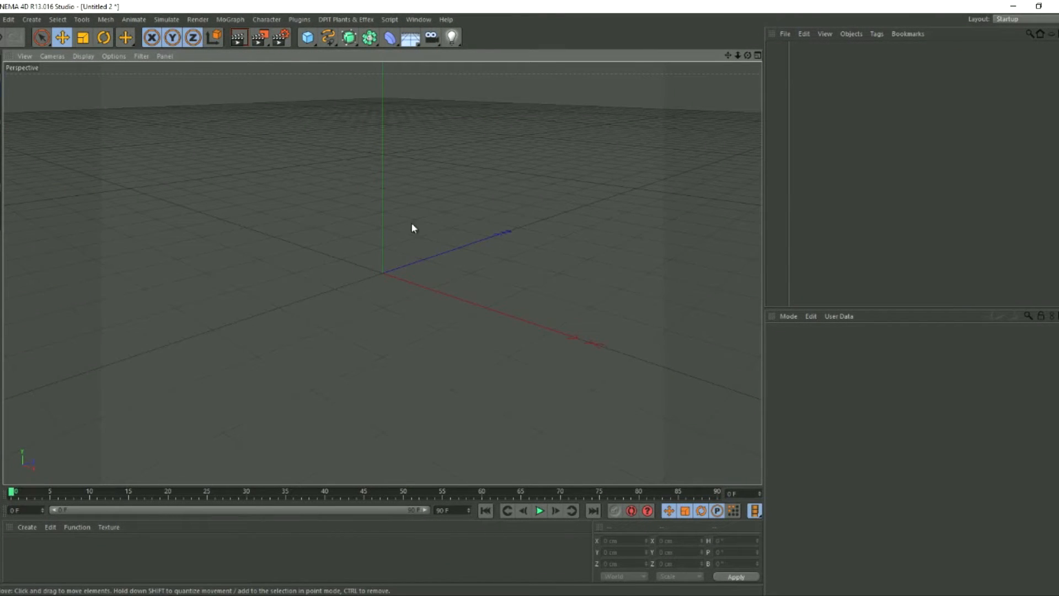
- Set the render output size to 1920 × 1080 pixels
left_click(286, 44)
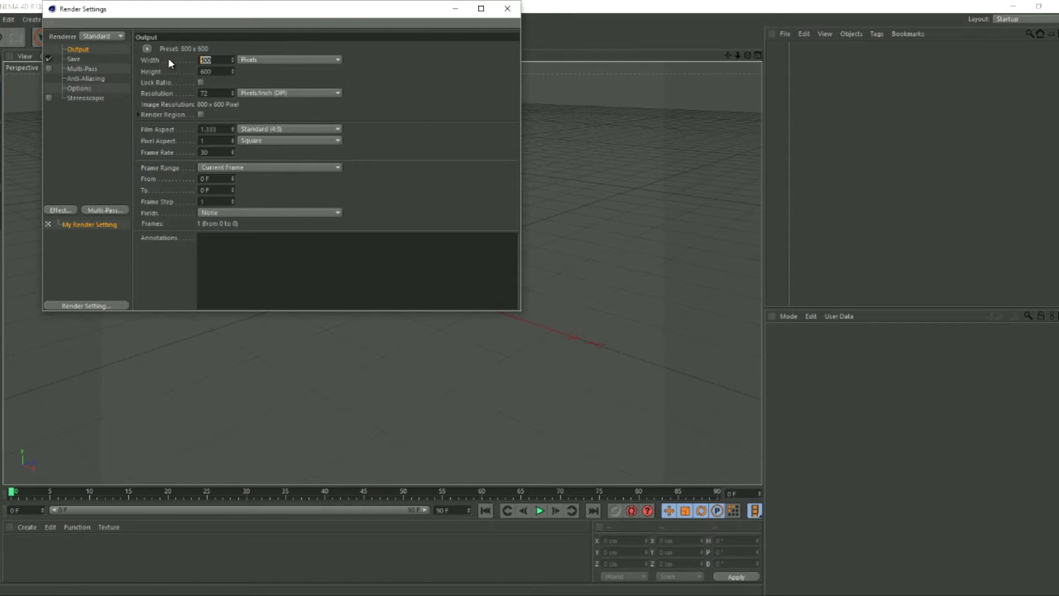
type("1920")
key("Tab")
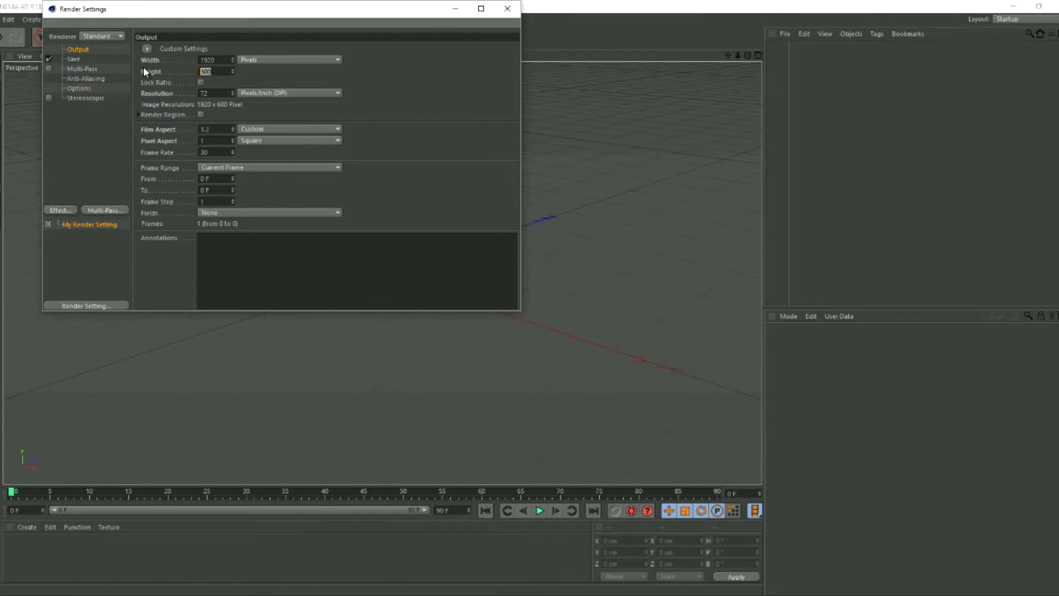
type("1080")
- Set the render anti-aliasing to Best and close the render settings
left_click(87, 78)
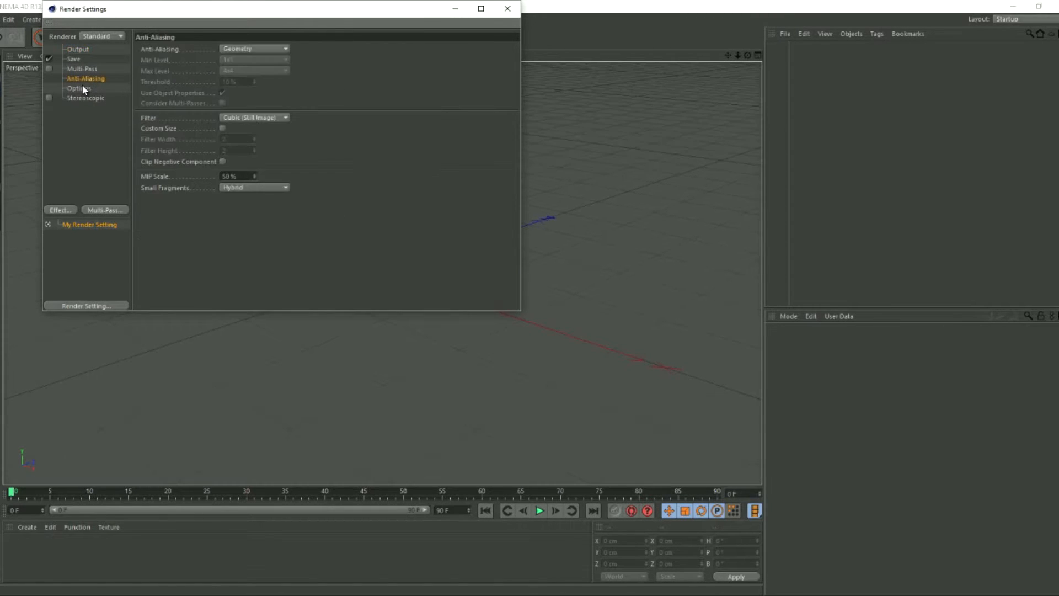
left_click(254, 48)
left_click(231, 83)
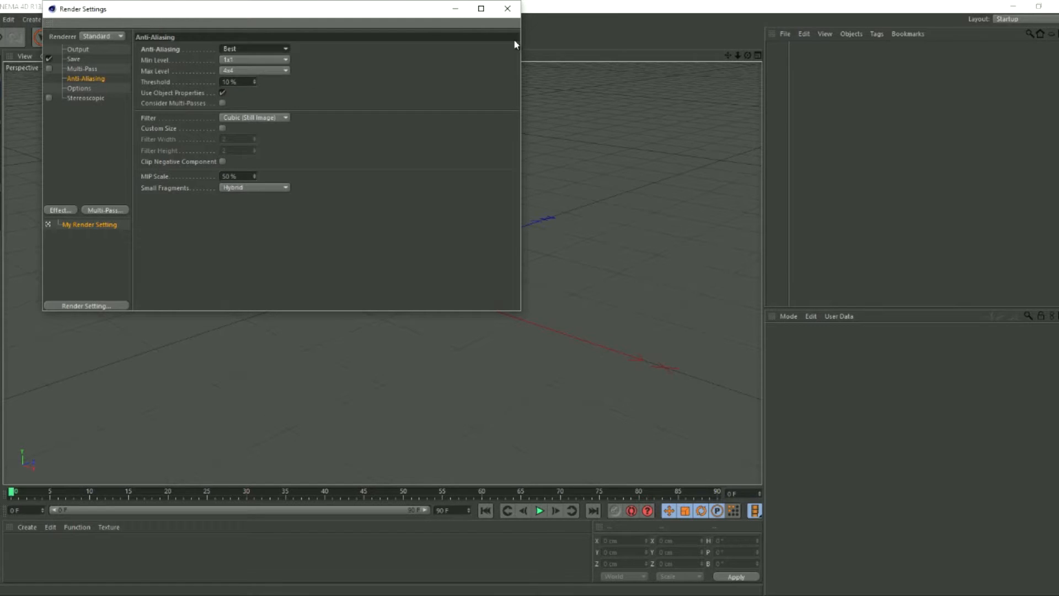
left_click(507, 9)
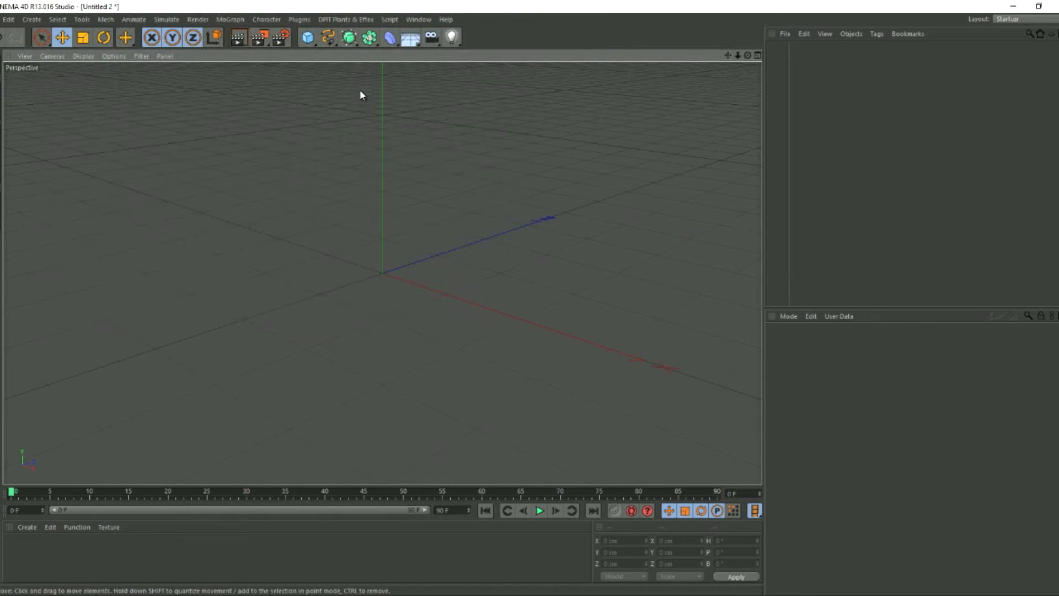
- Add a Platonic primitive of type Icosa with 2 segments and convert it to an editable polygon object
left_click(307, 38)
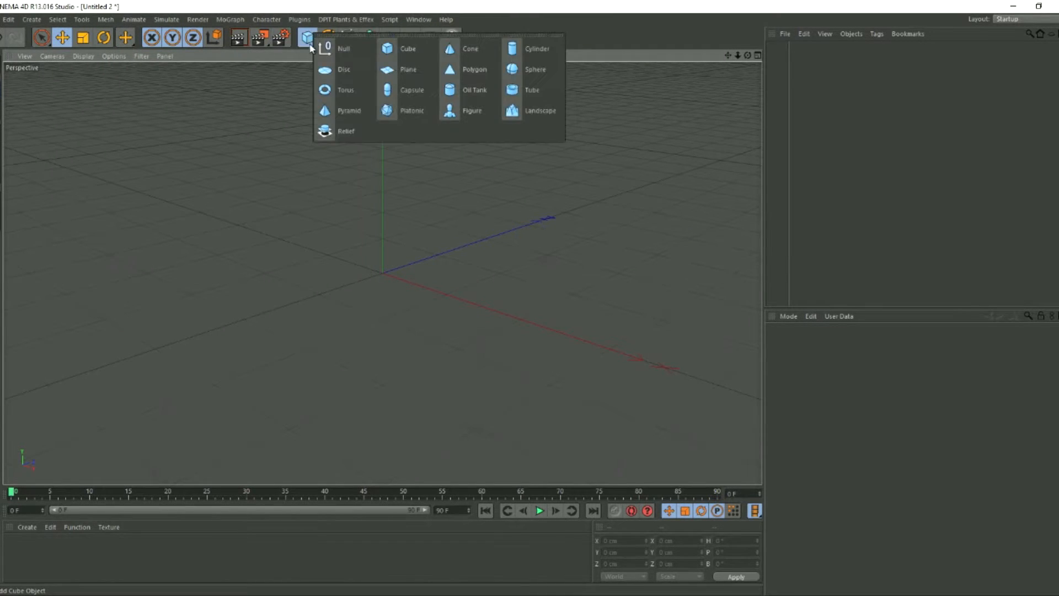
left_click(407, 114)
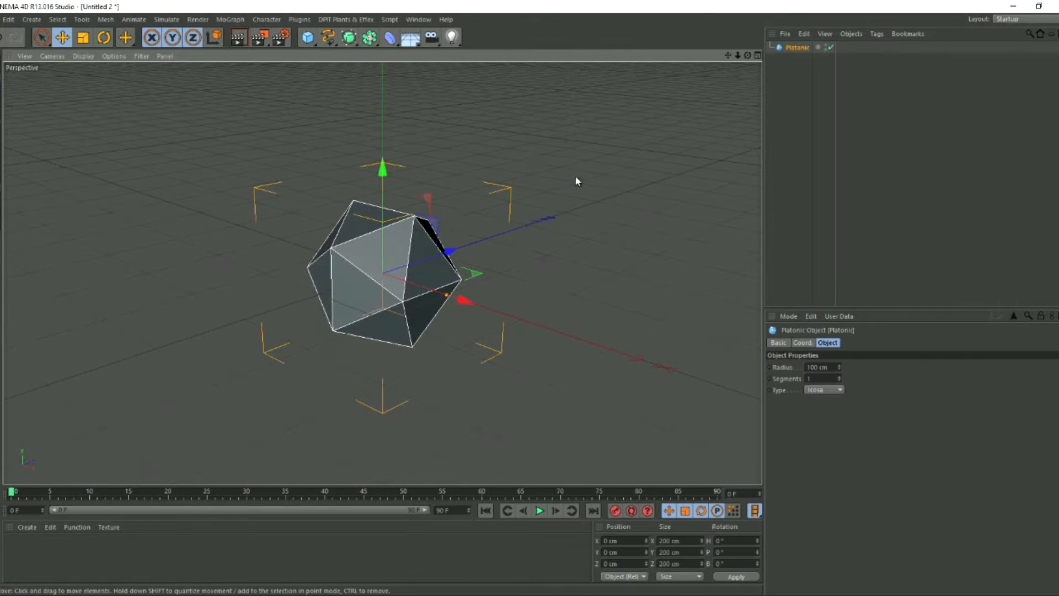
left_click(837, 388)
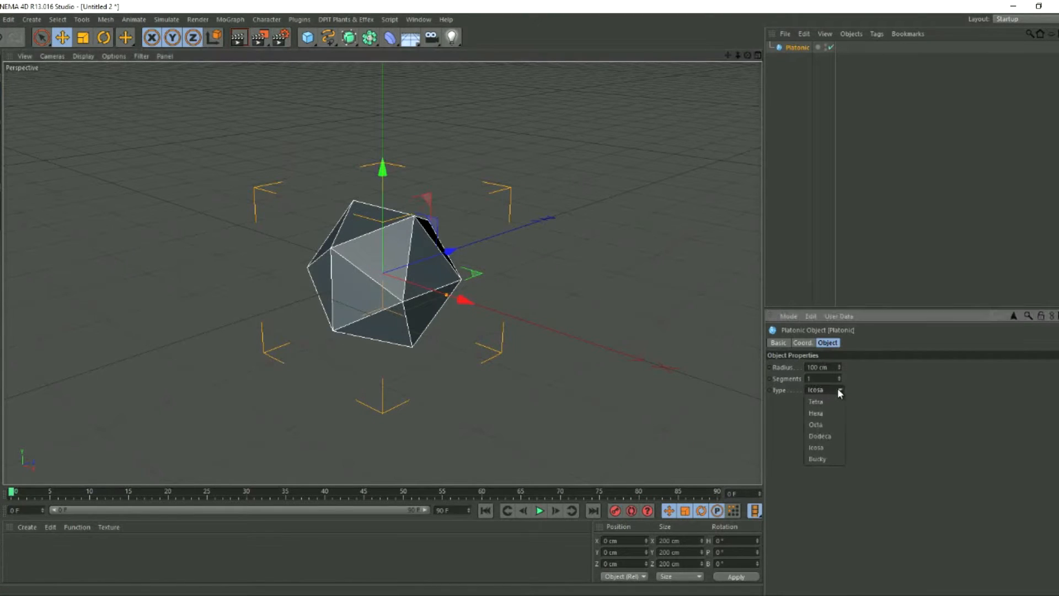
left_click(827, 449)
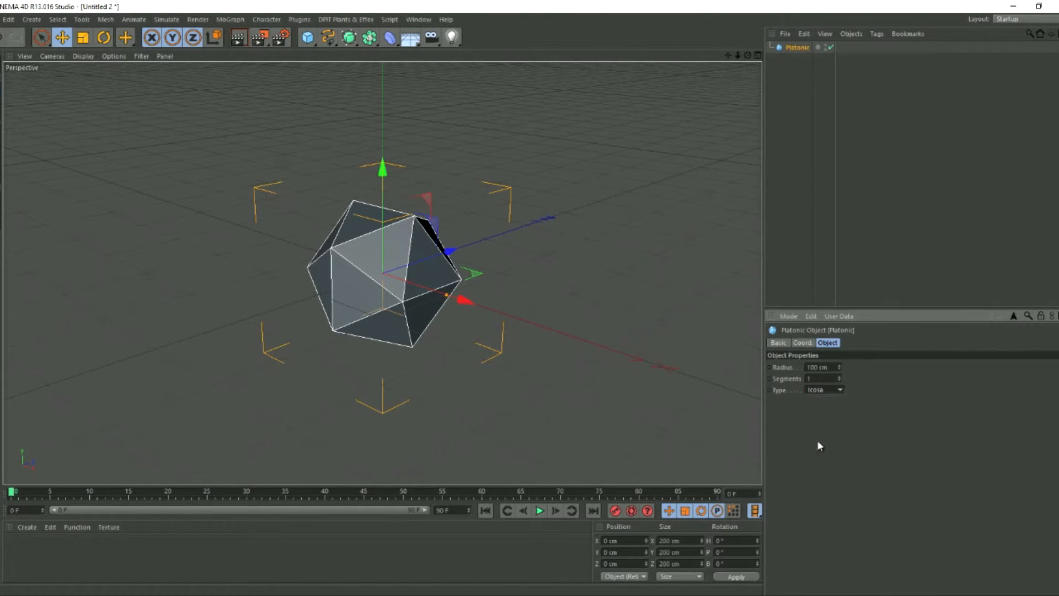
left_click(838, 376)
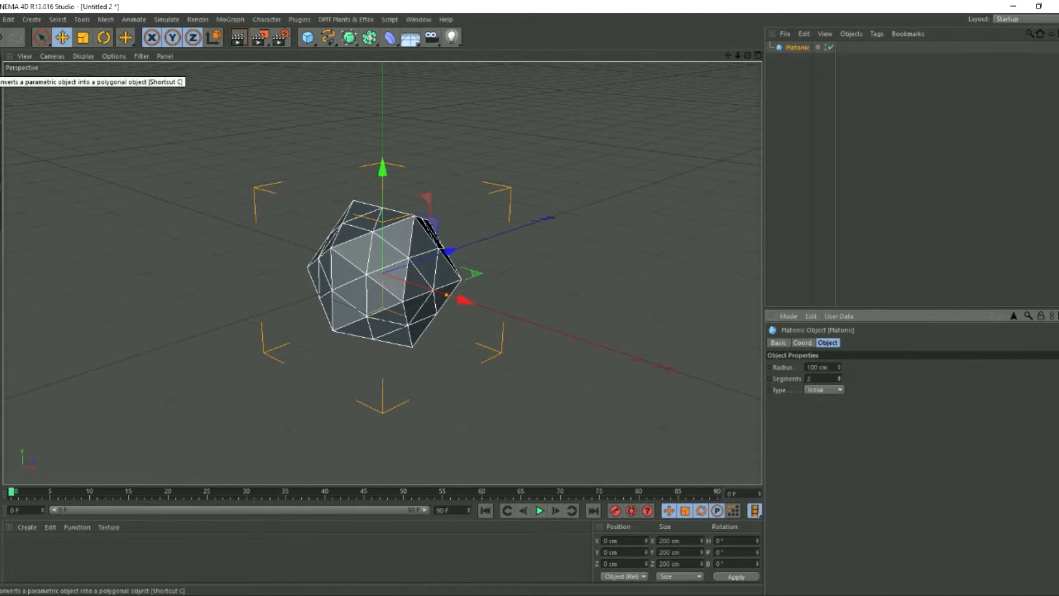
left_click(14, 37)
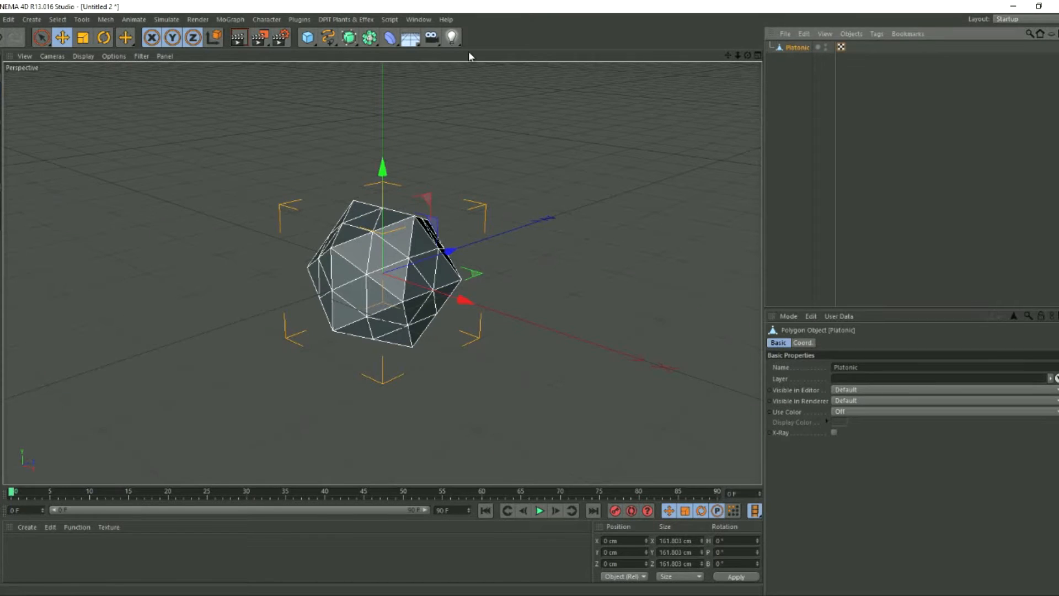
- Add a Displacer deformer and make it a child of the Platonic object
left_click(395, 45)
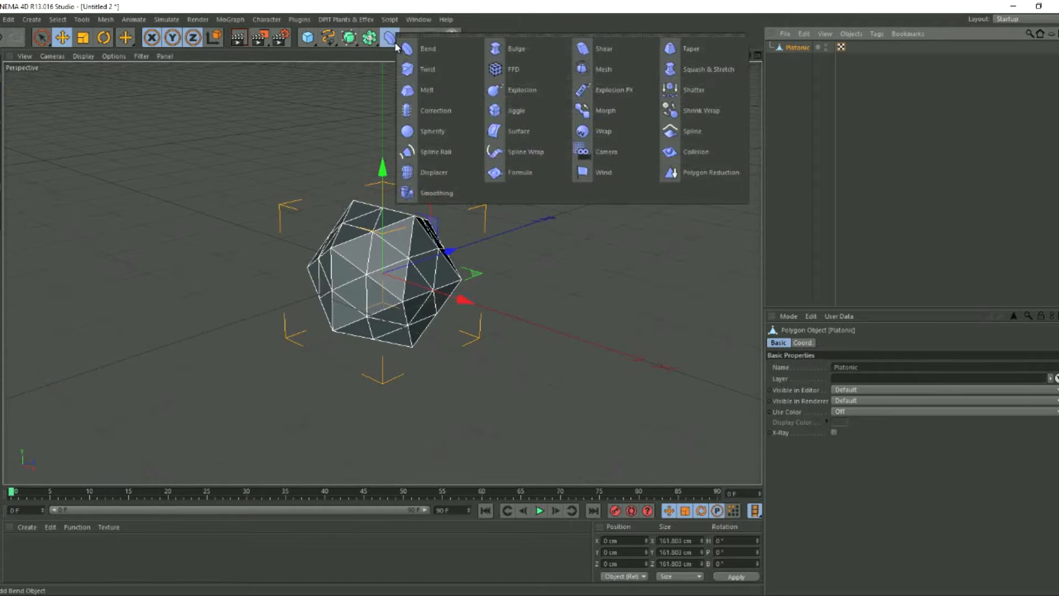
left_click(449, 172)
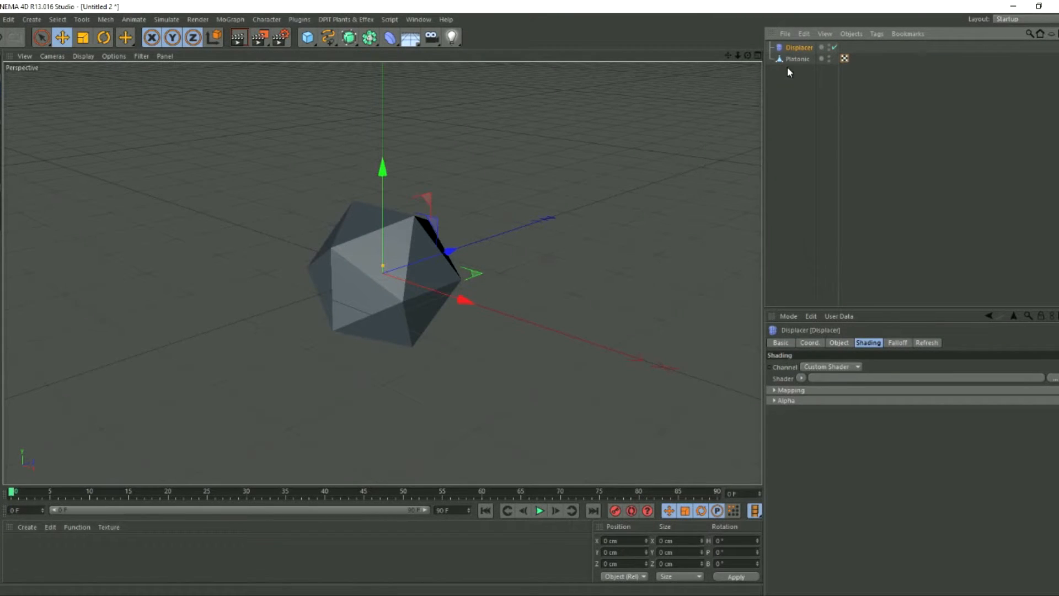
left_click_drag(794, 58, 798, 59)
left_click(833, 343)
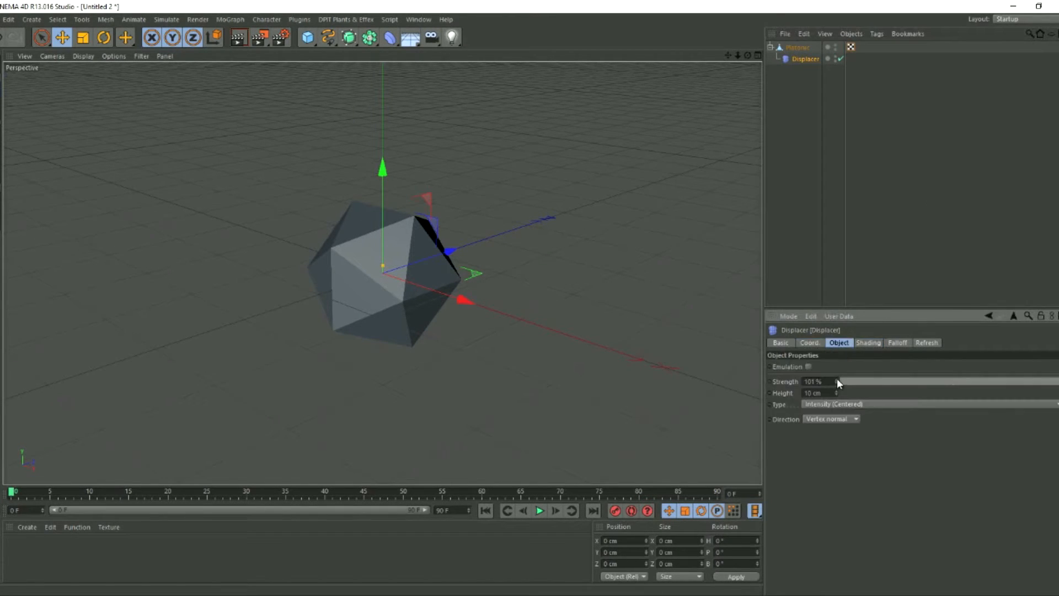
left_click_drag(836, 380, 837, 376)
- Load a Noise shader into the Displacer's shading and set its noise type to Gaseous
left_click(869, 343)
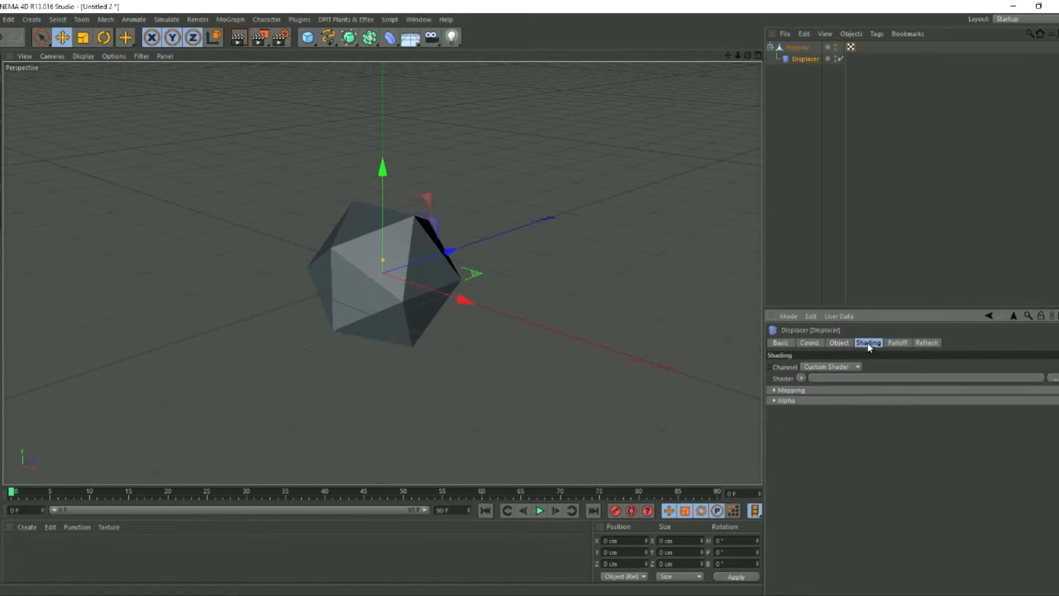
left_click(802, 377)
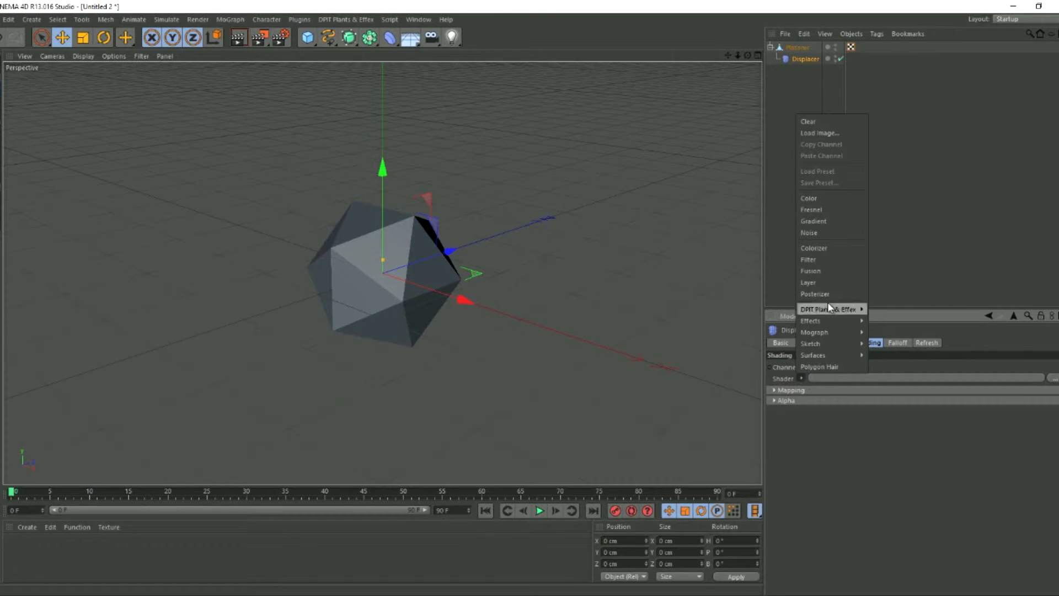
left_click(819, 234)
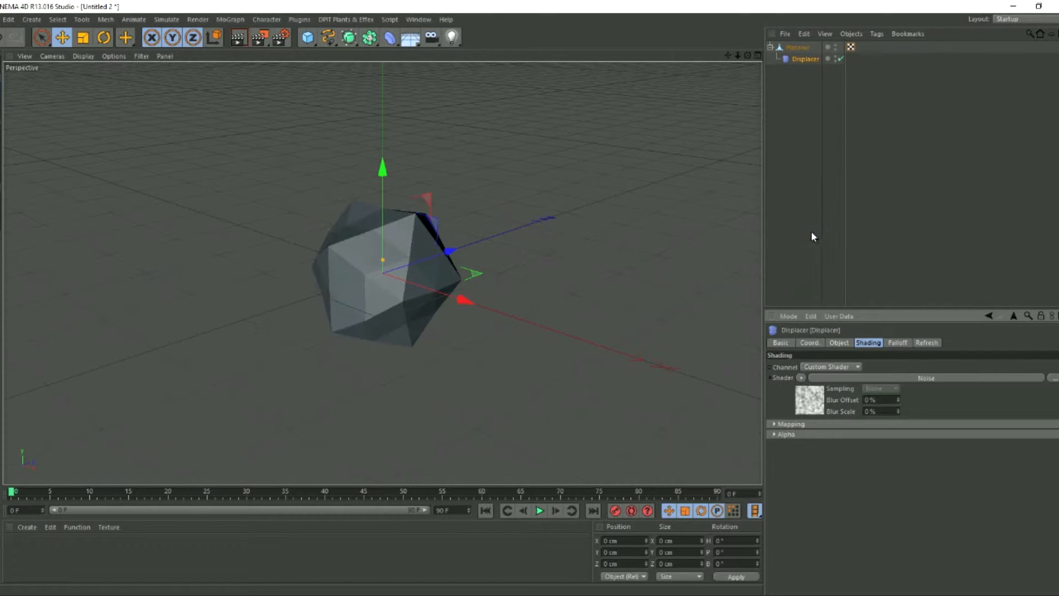
left_click(816, 402)
left_click(857, 469)
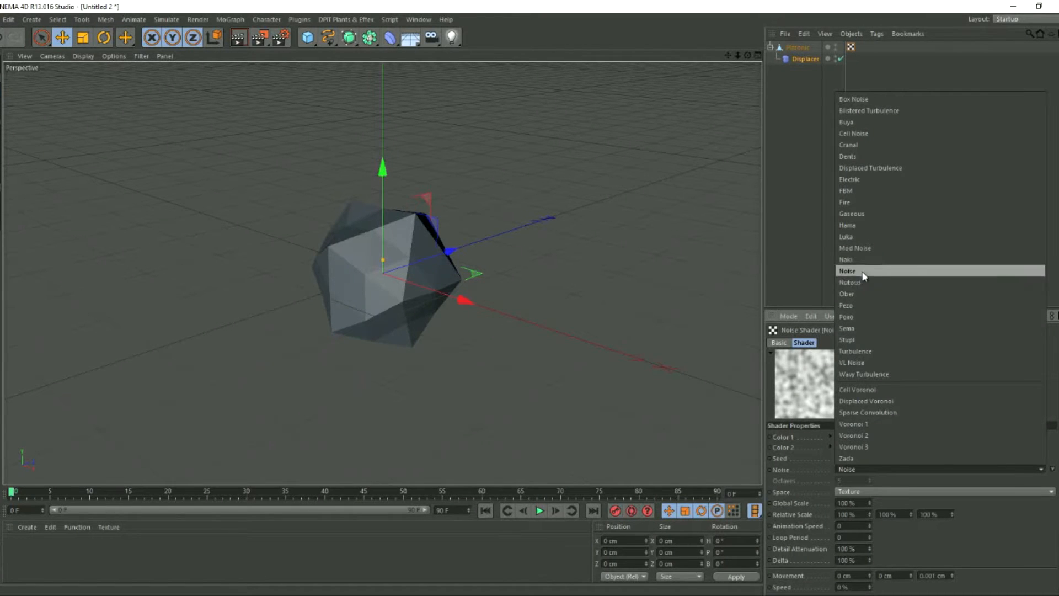
left_click(861, 216)
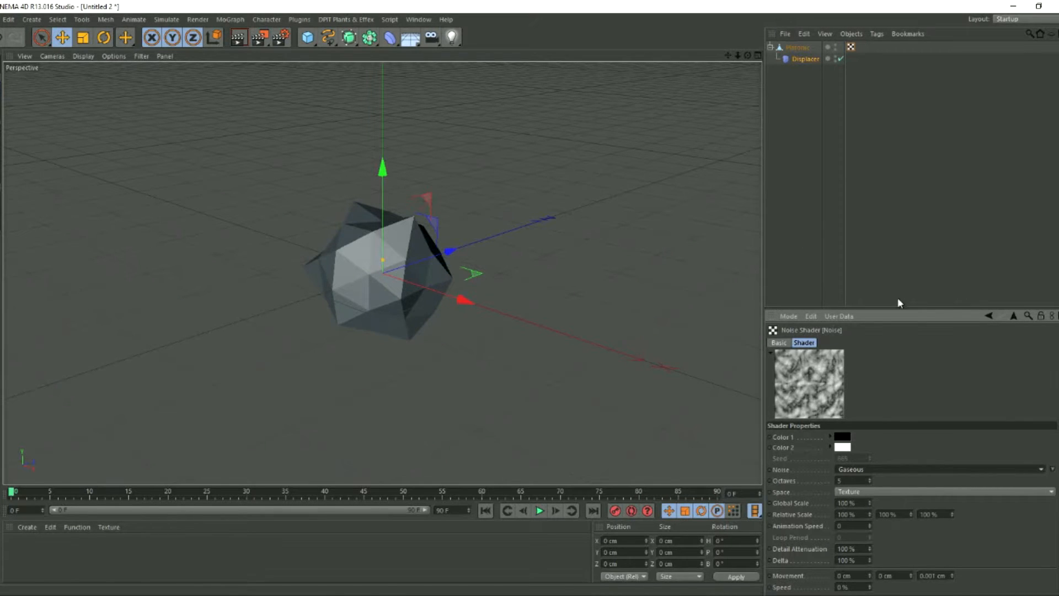
- Set the Displacer's strength to 479% and its height to 37 cm
left_click(804, 59)
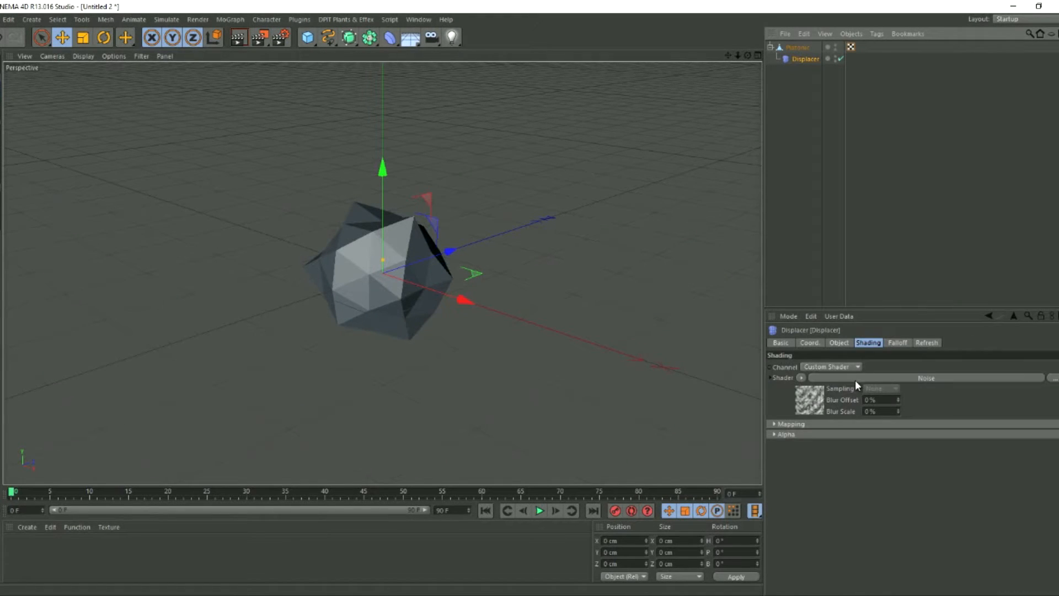
left_click(838, 342)
mouse_move(836, 380)
left_mouse_down()
mouse_move(836, 398)
mouse_move(844, 369)
mouse_move(839, 384)
left_mouse_up()
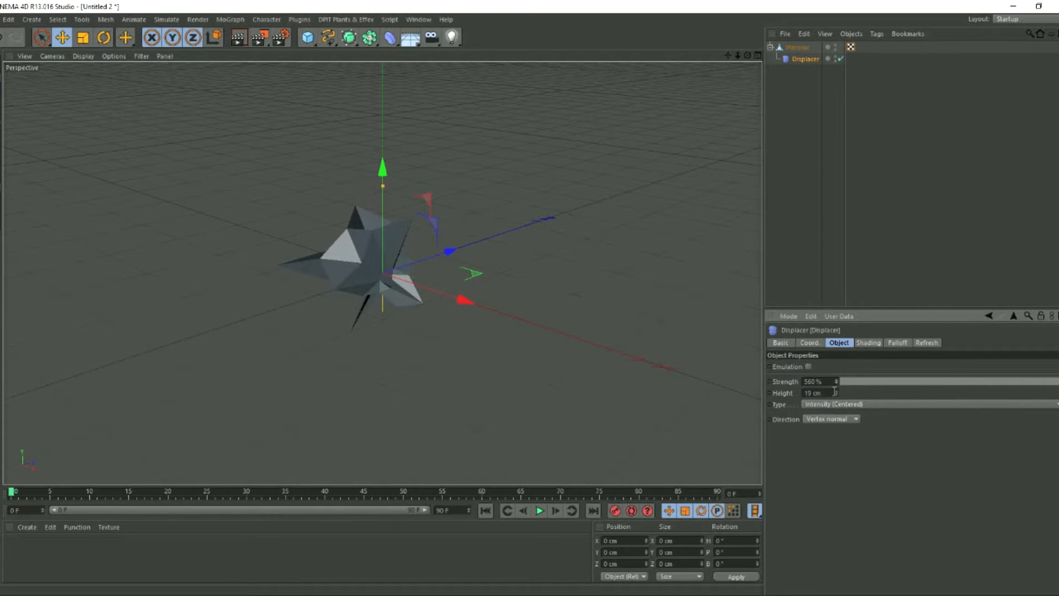
mouse_move(838, 392)
left_mouse_down()
mouse_move(837, 376)
mouse_move(835, 391)
left_mouse_up()
- Set the Displacer's type to RGB (XYZ World), with a height of 94 cm and a strength of -189%
left_click(832, 404)
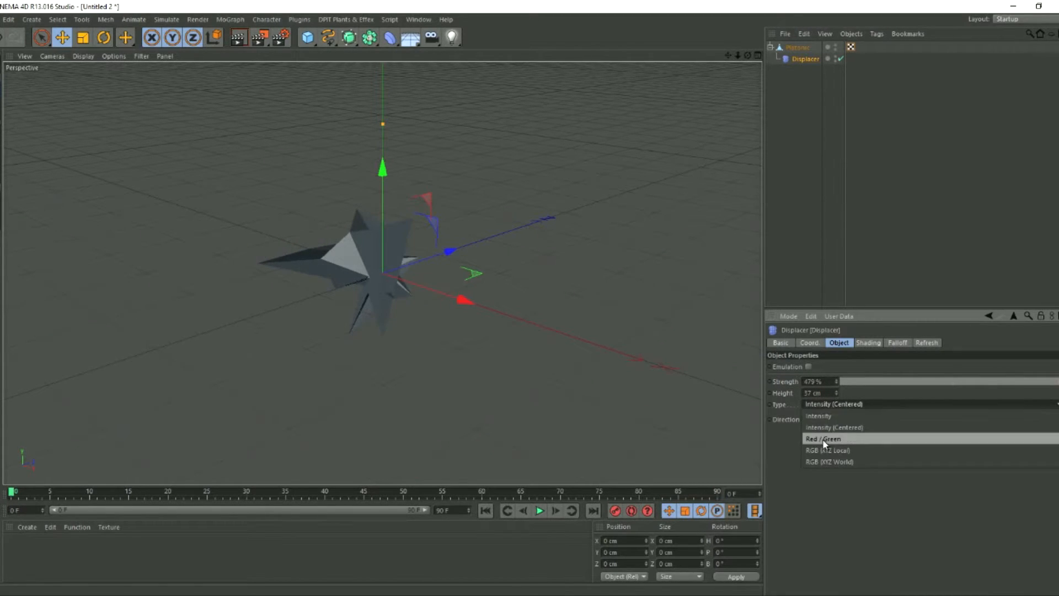
left_click(829, 461)
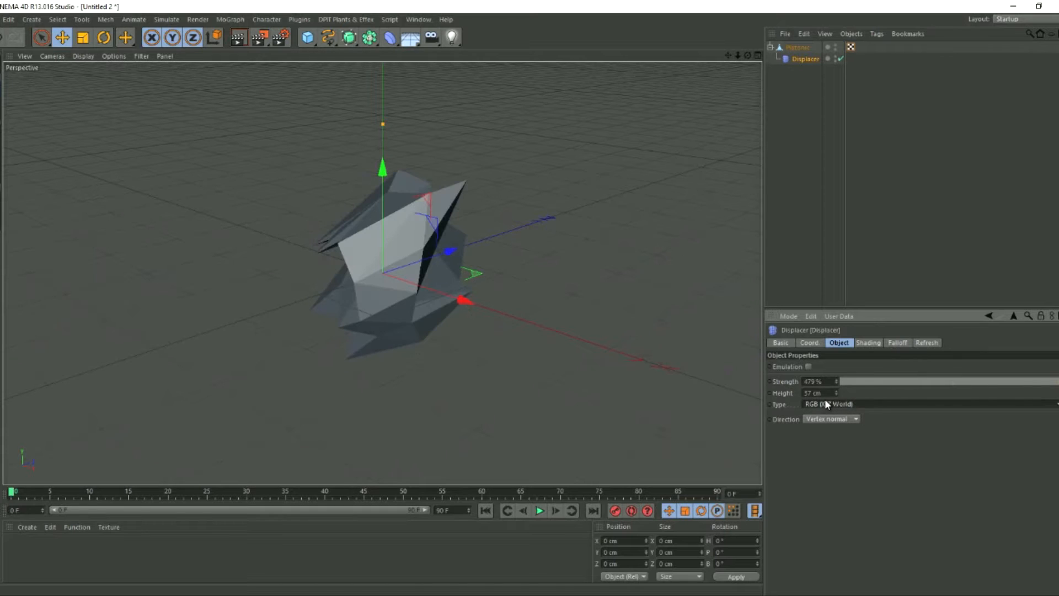
mouse_move(837, 396)
left_mouse_down()
mouse_move(843, 402)
mouse_move(837, 381)
mouse_move(857, 390)
left_mouse_up()
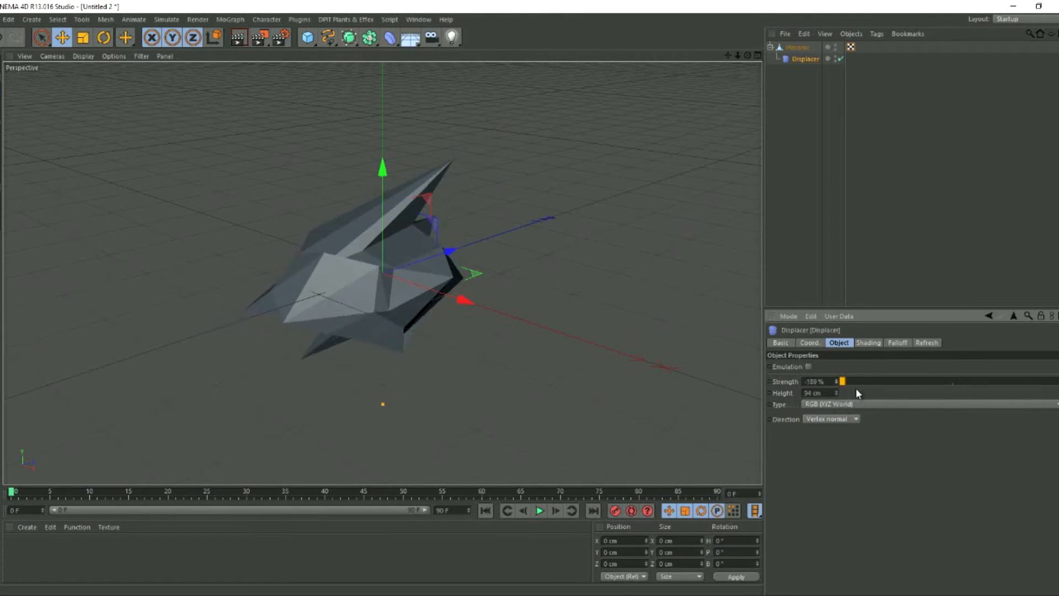
- Change the Displacer's type to Intensity and set its strength to -438%
left_click(853, 405)
left_click(848, 416)
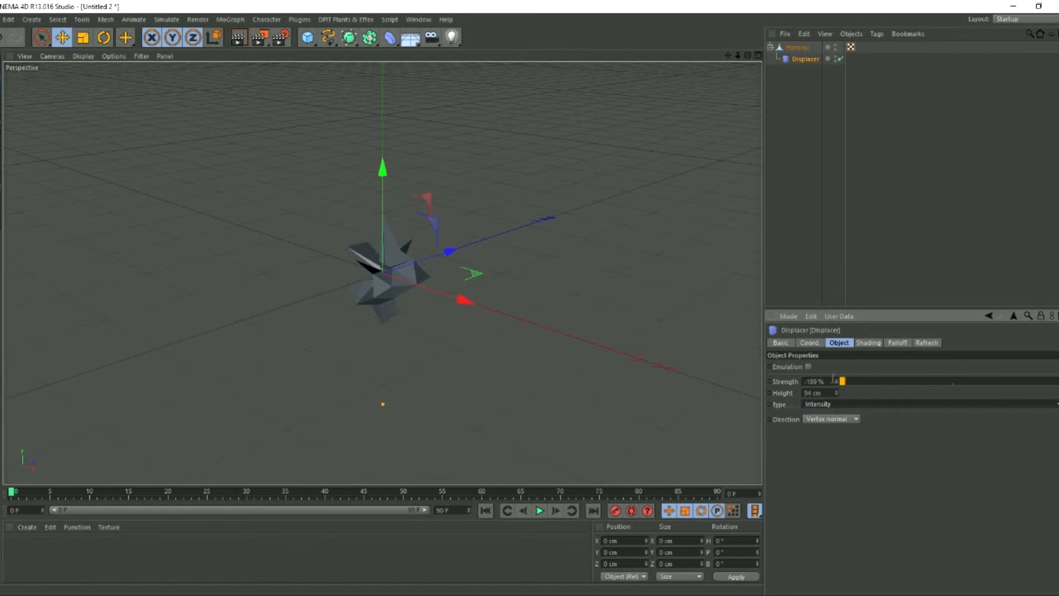
left_click_drag(844, 385, 834, 383)
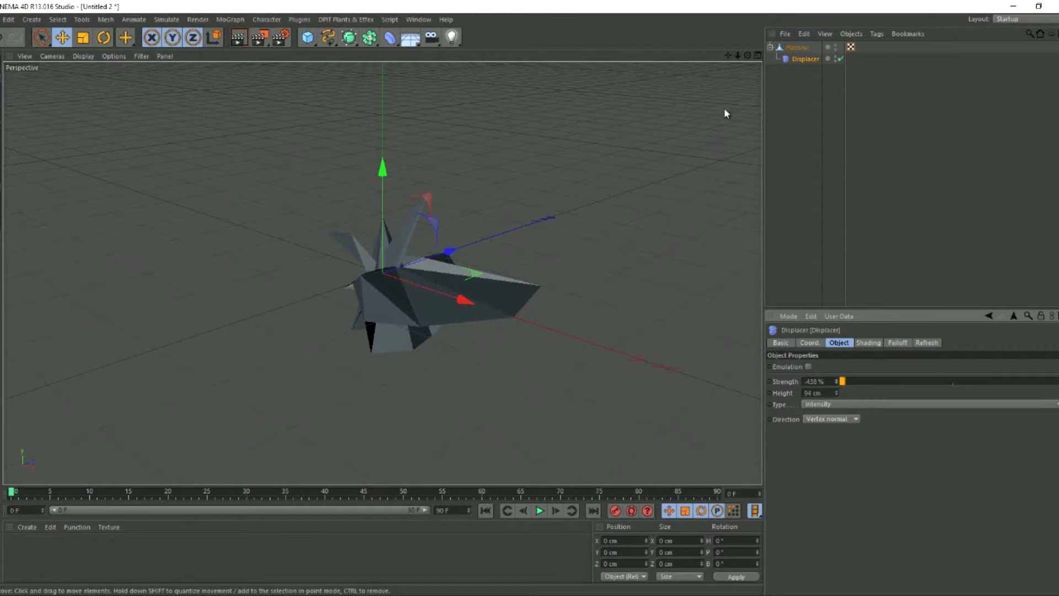
- Duplicate the Platonic object with its Displacer and rotate the copy to about H -150°, P 51°, B -64°
left_click_drag(748, 56, 531, 298)
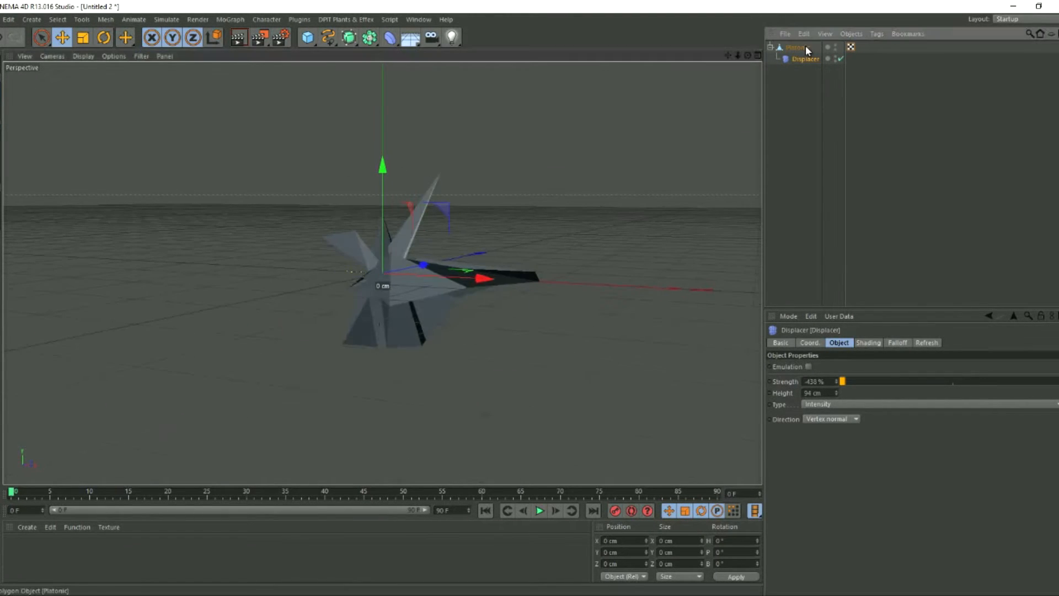
left_click(805, 48)
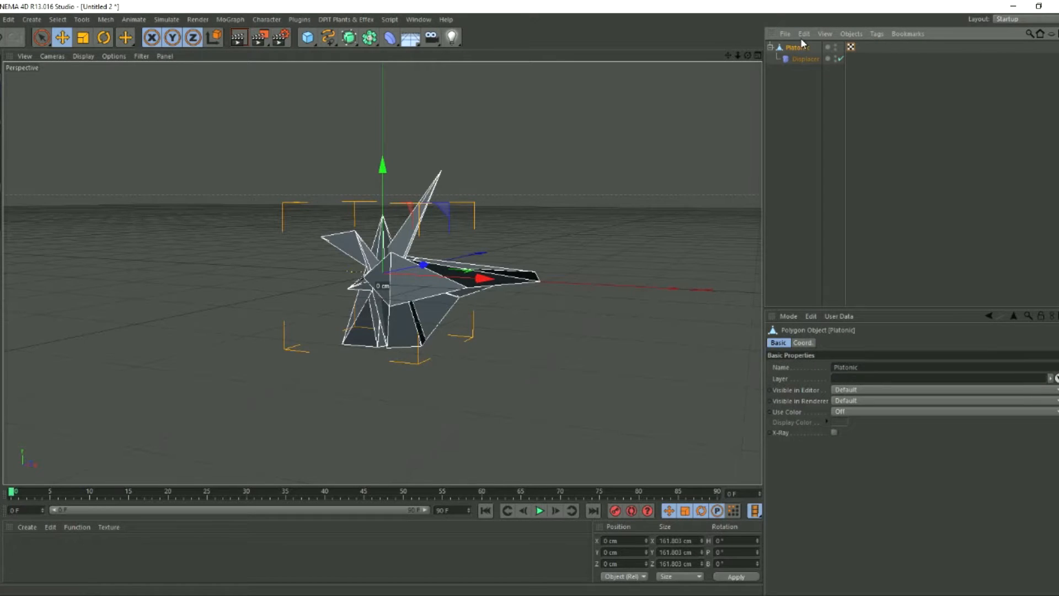
key("ctrl+c")
key("ctrl+v")
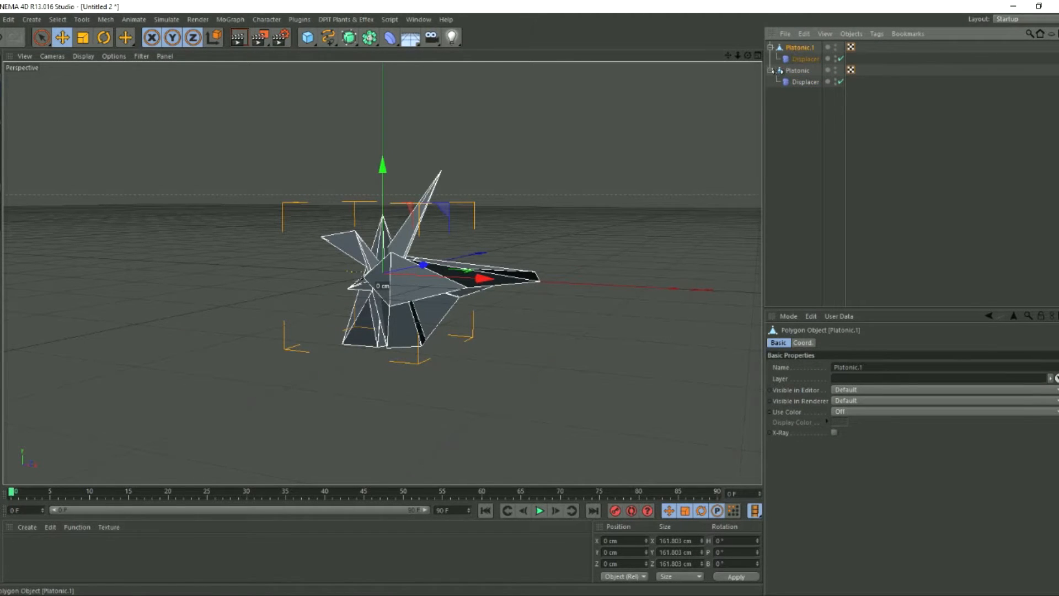
key("r")
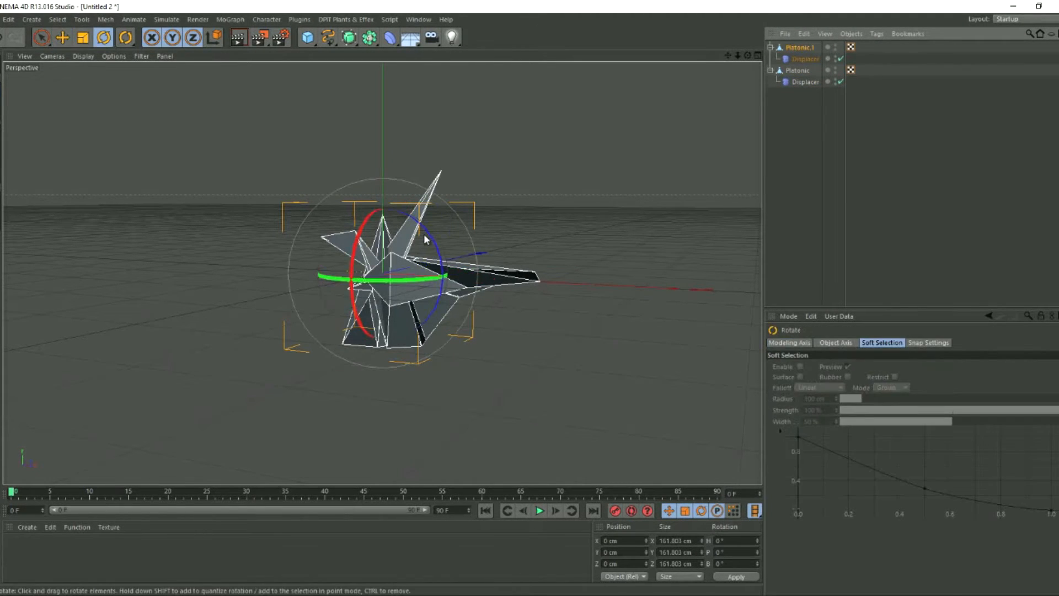
left_click_drag(425, 238, 350, 248)
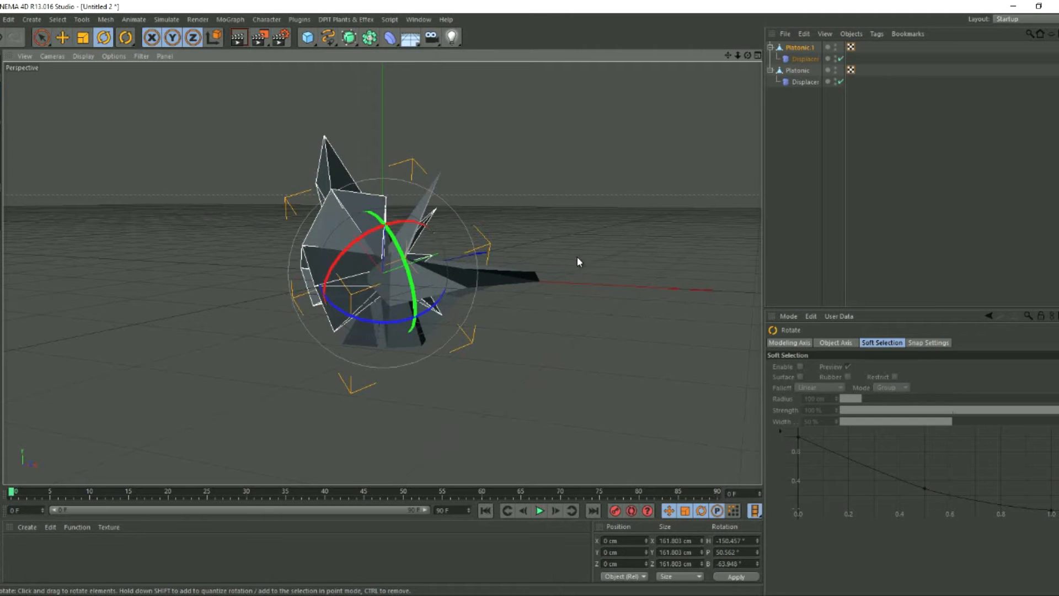
- Vary the strength and height of the copied Platonic's Displacer, trying 5% with 1200 cm, to push out long spikes
mouse_move(747, 55)
left_mouse_down()
mouse_move(527, 297)
mouse_move(754, 57)
left_mouse_up()
left_click(803, 59)
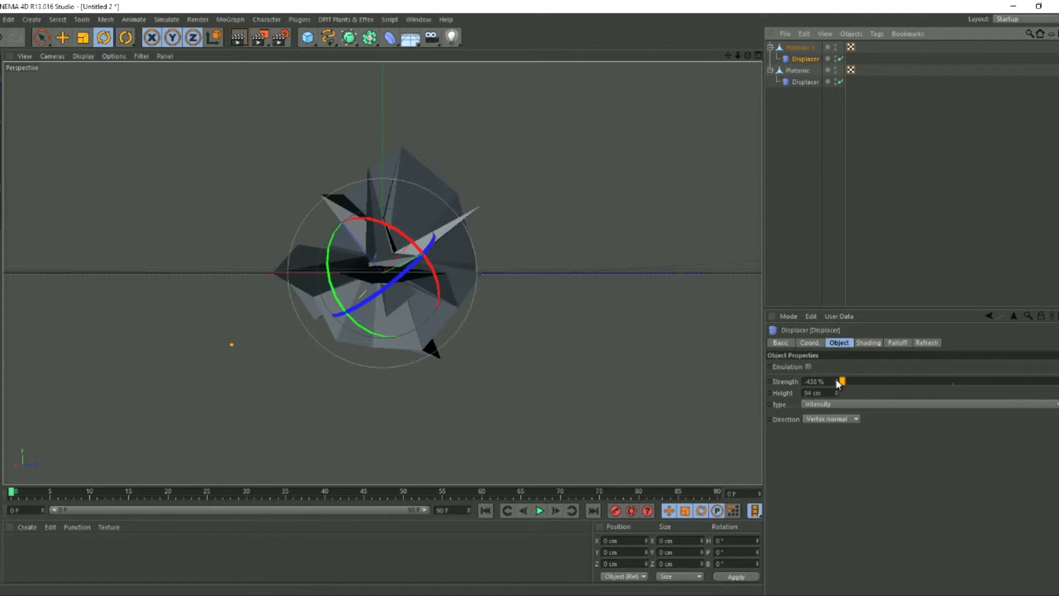
mouse_move(838, 384)
left_mouse_down()
mouse_move(852, 346)
mouse_move(834, 433)
mouse_move(836, 373)
mouse_move(839, 390)
left_mouse_up()
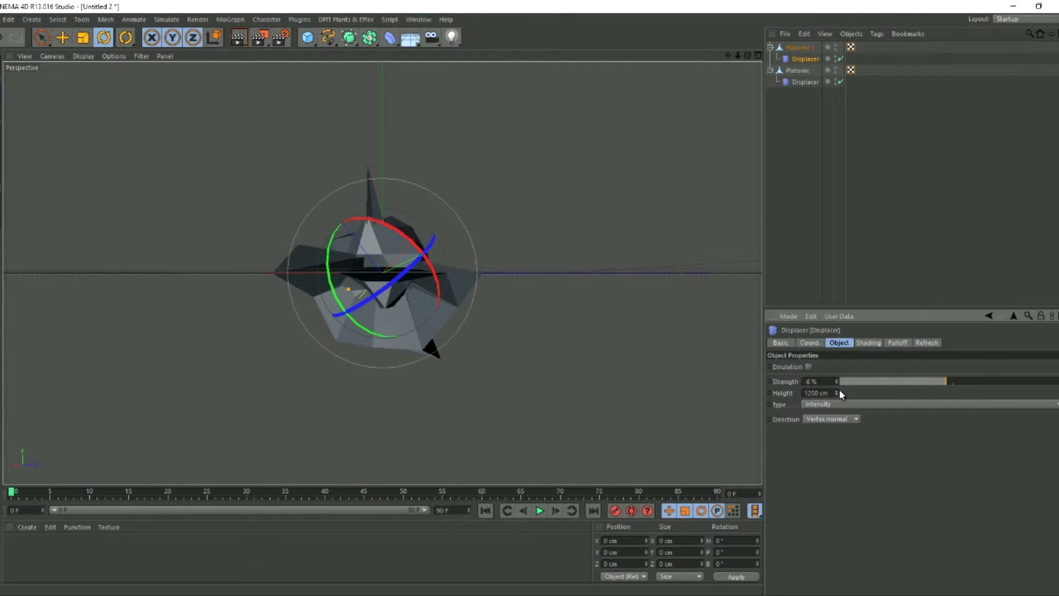
left_click_drag(907, 380, 958, 386)
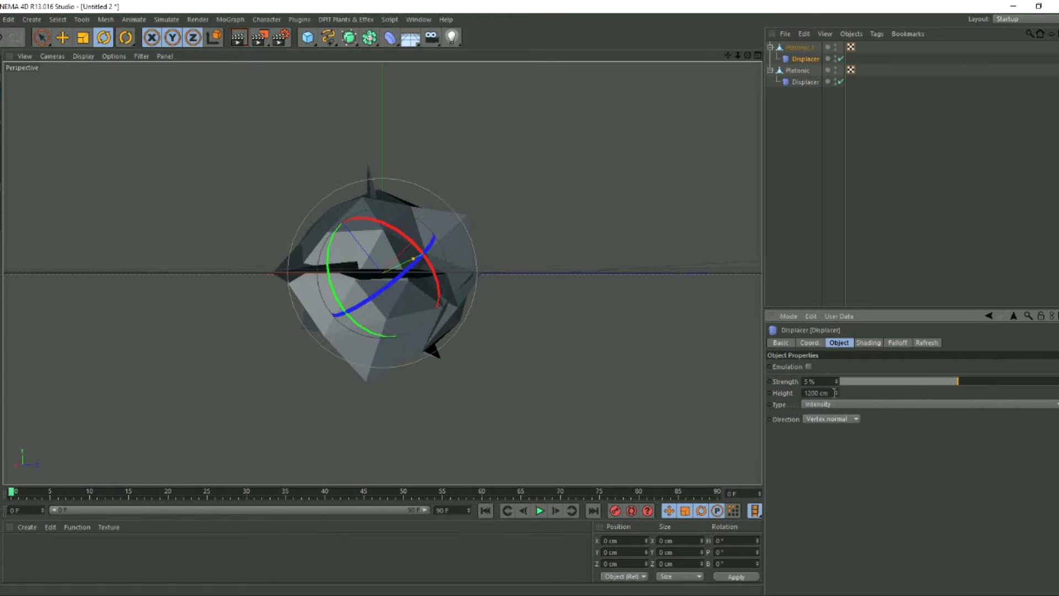
left_click_drag(836, 396, 842, 402)
mouse_move(892, 376)
left_mouse_down()
mouse_move(980, 376)
mouse_move(988, 399)
mouse_move(918, 405)
left_mouse_up()
- Set the global scale of the copied Displacer's noise shader to 75% and rotate that Displacer slightly in bank
left_click(868, 342)
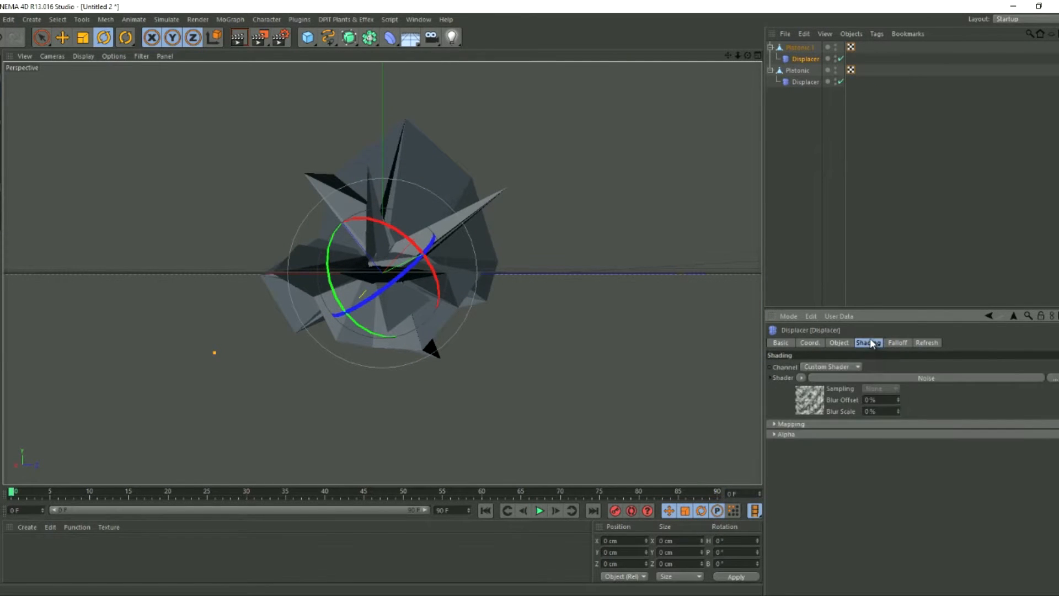
left_click(826, 400)
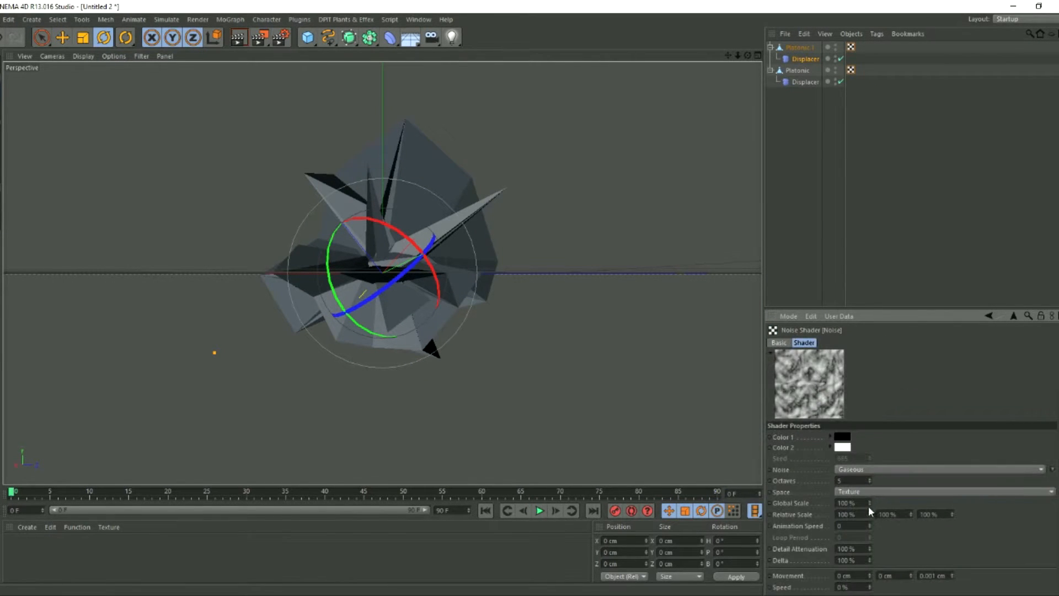
left_click_drag(869, 503, 869, 503)
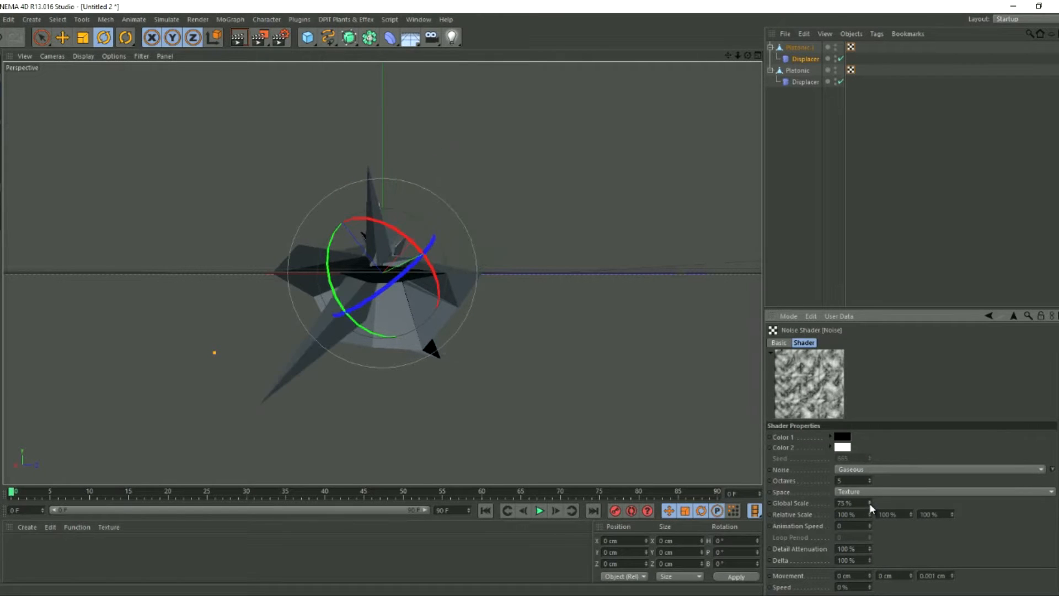
left_click_drag(389, 280, 422, 239)
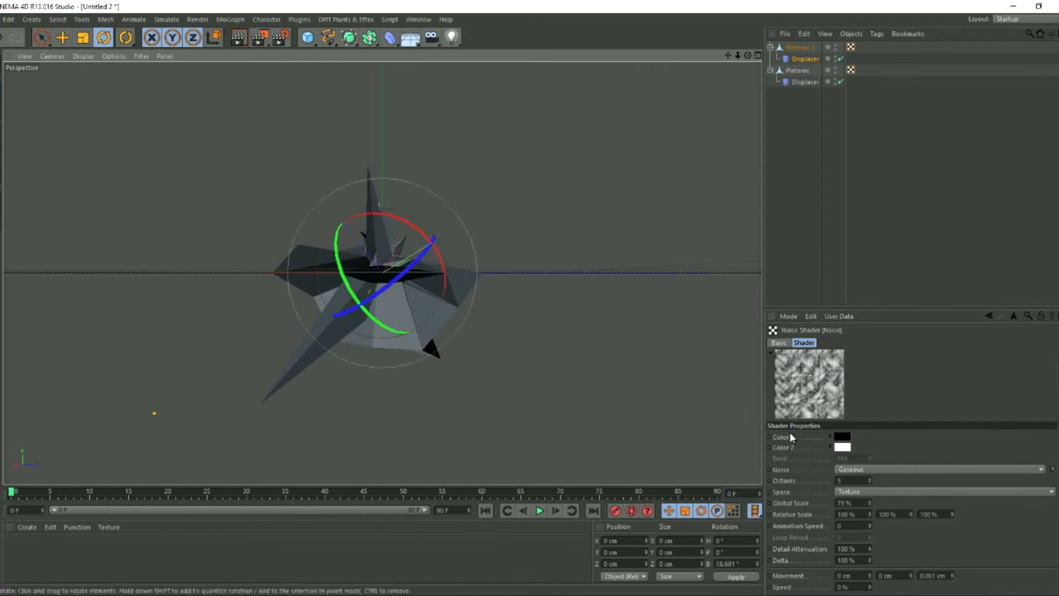
- Switch the shader's noise type to Sema after trying Ober, and rotate the Displacer to about B -36°
left_click(858, 469)
left_click(852, 329)
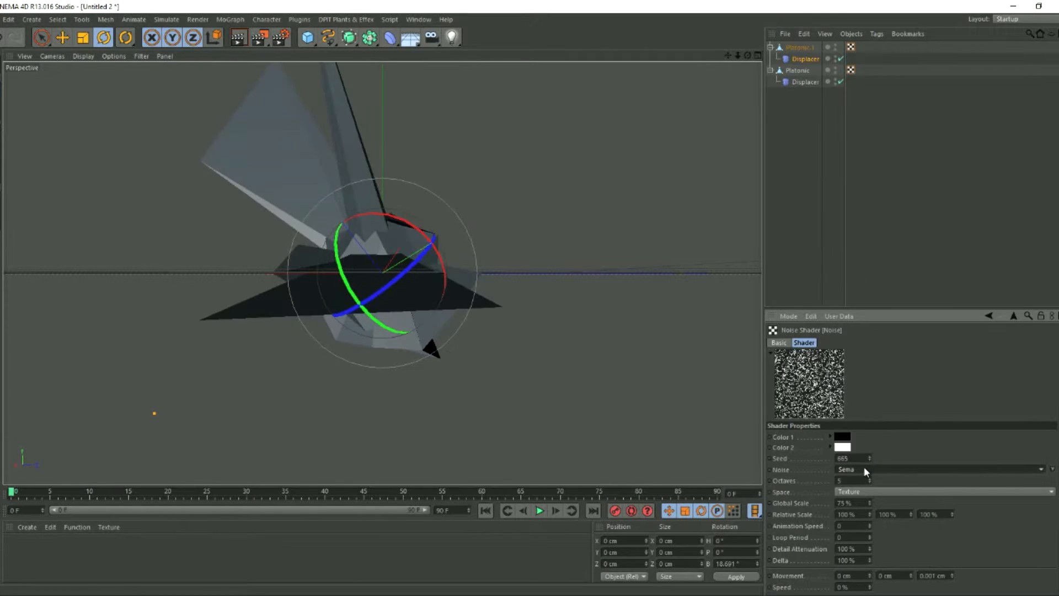
scroll(860, 470, "up", 3)
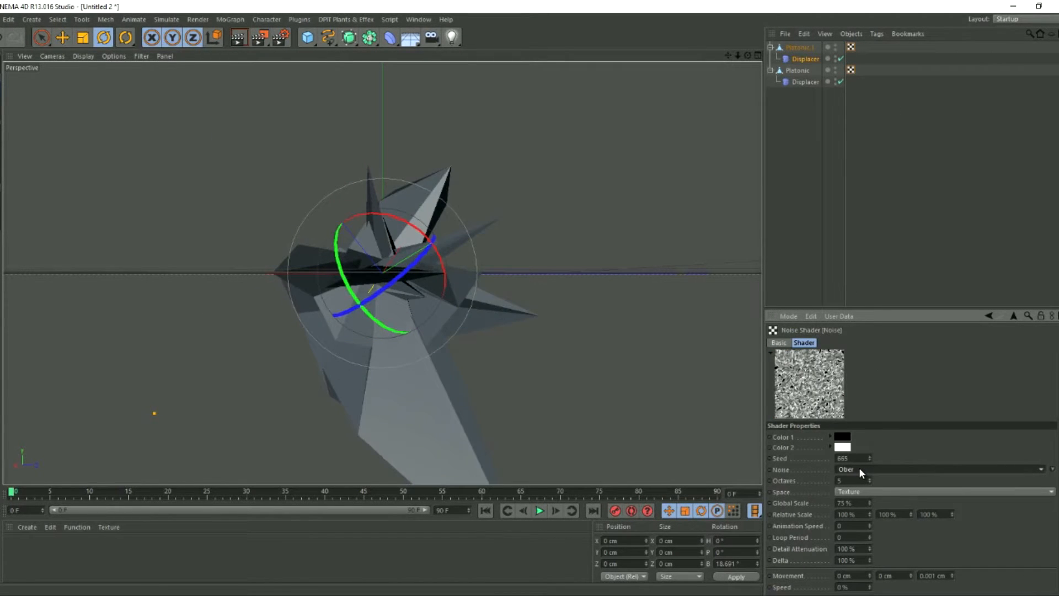
scroll(858, 468, "down", 3)
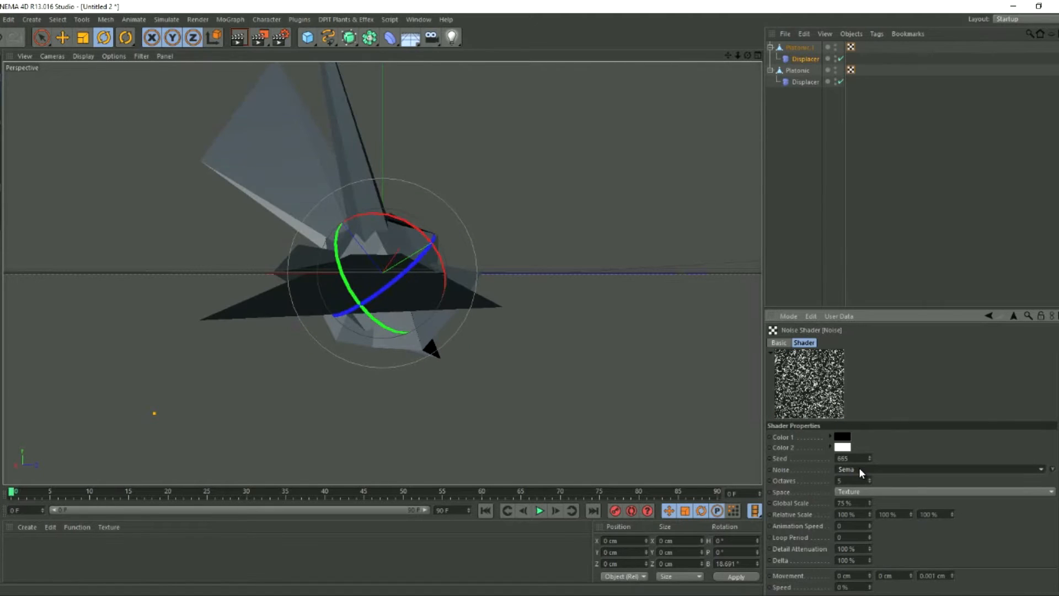
left_click_drag(364, 301, 351, 331)
- Set the Displacer of Platonic.1 to a strength of -30% and a height of 1159 cm
left_click(805, 59)
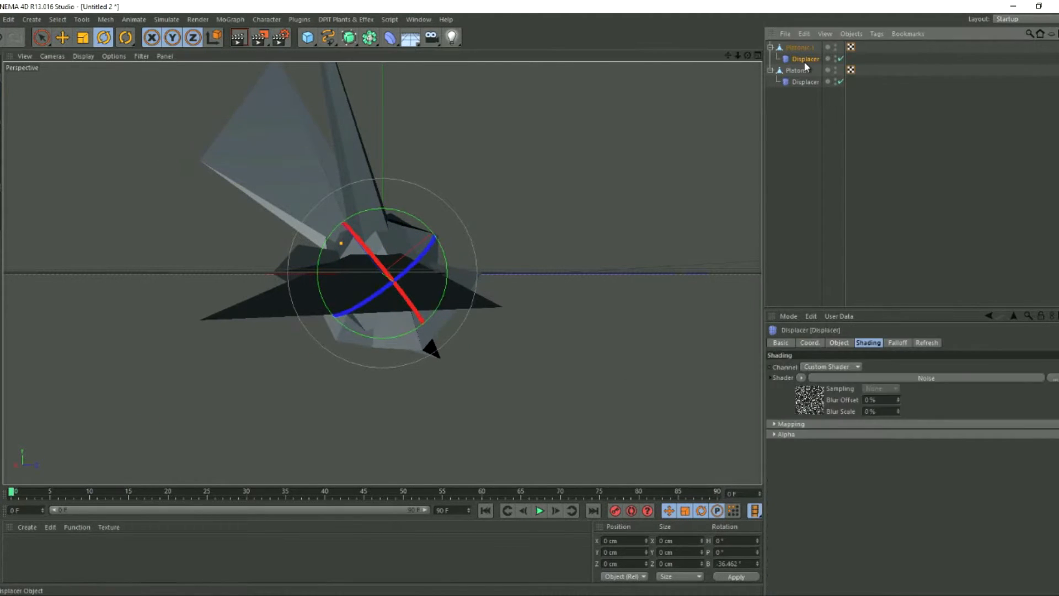
left_click(839, 342)
mouse_move(917, 381)
left_mouse_down()
mouse_move(896, 381)
mouse_move(936, 380)
mouse_move(917, 381)
left_mouse_up()
left_click_drag(841, 400, 872, 399)
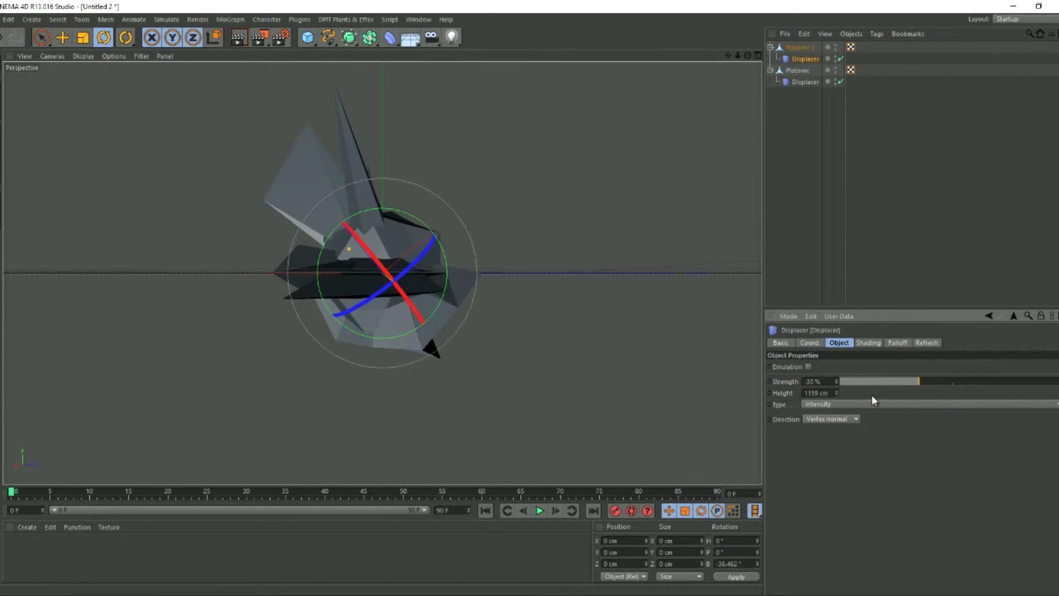
- Change the noise type of the Platonic.1 Displacer's shader to Dents, trying Cell Noise first
left_click(867, 344)
left_click(800, 389)
left_click(855, 467)
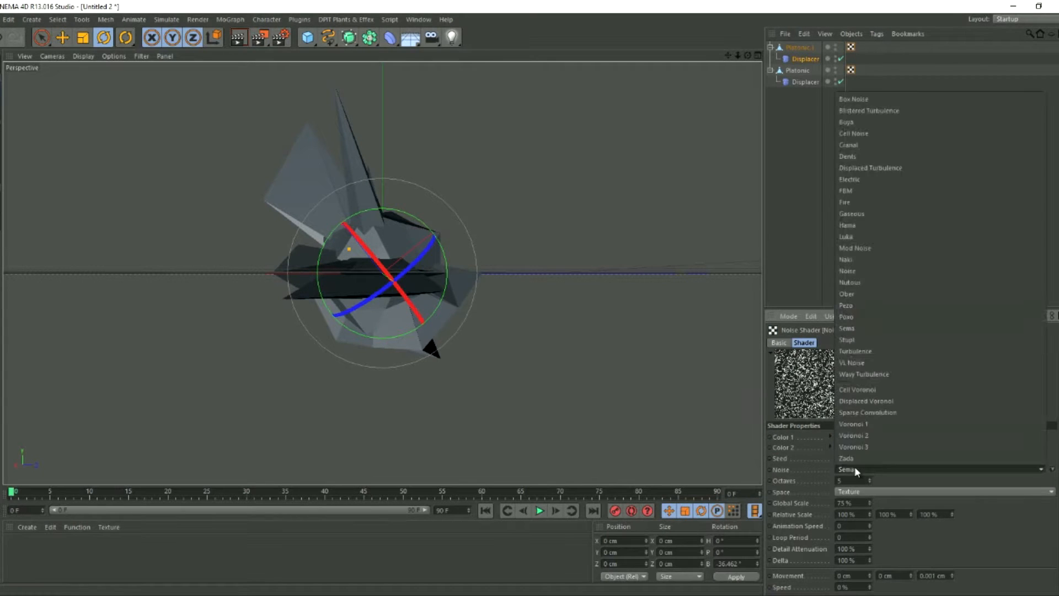
left_click(854, 134)
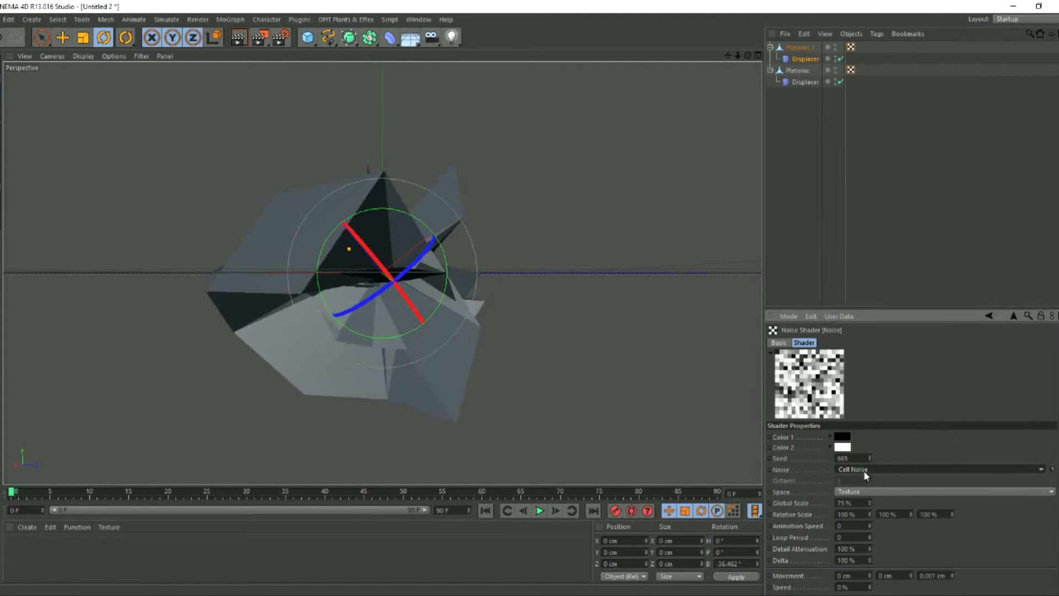
scroll(865, 475, "down", 1)
scroll(865, 476, "down", 1)
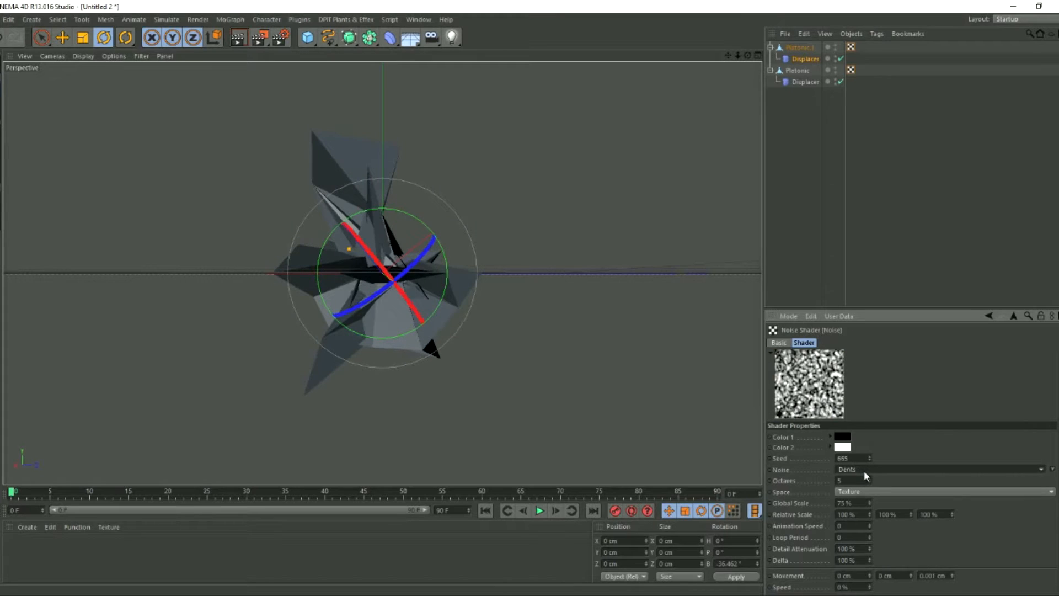
- Rotate Platonic.1 to about H -183°, P 14°, B -29° and preview the sculpture with a viewport render
left_click(799, 47)
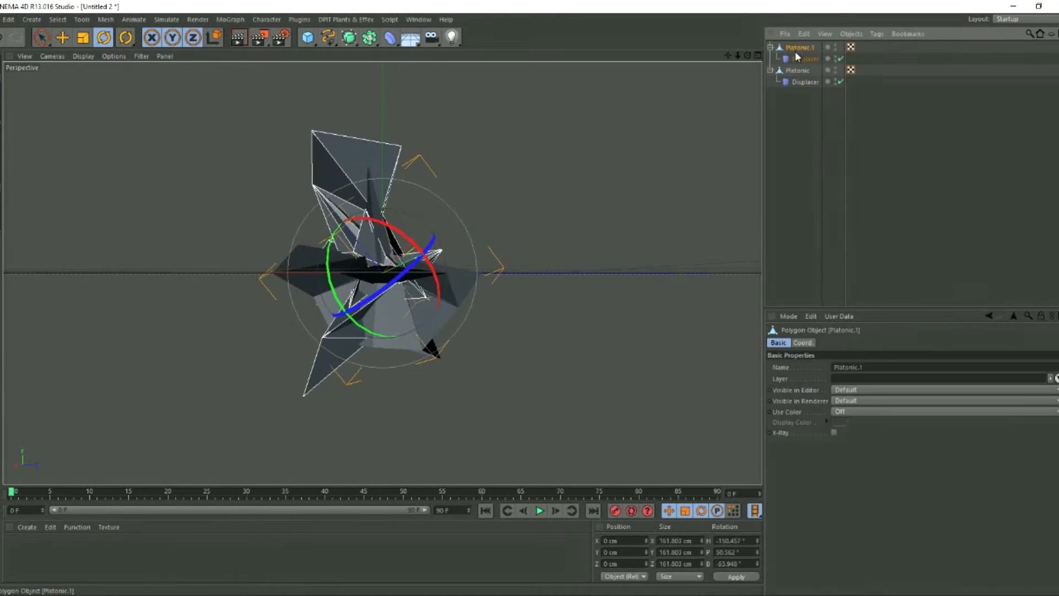
left_click_drag(401, 275, 364, 229)
left_click(236, 37)
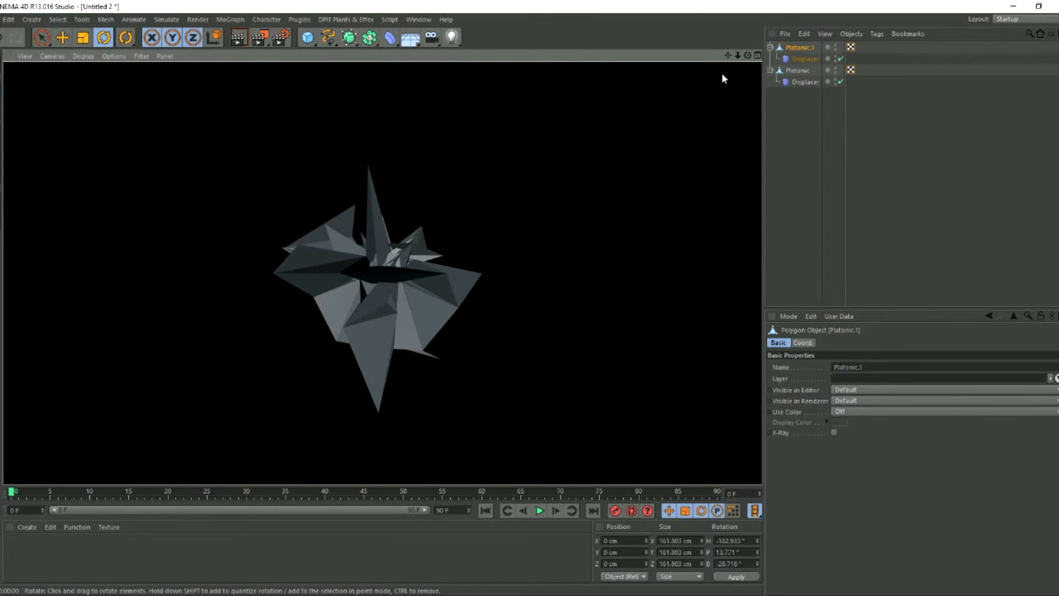
left_click(791, 48)
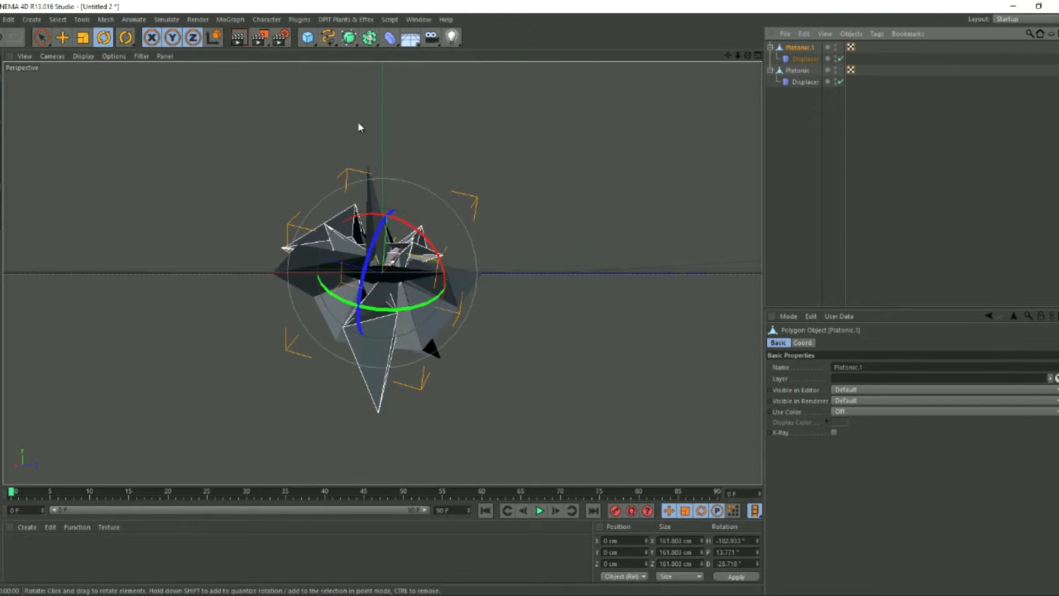
left_click(554, 233)
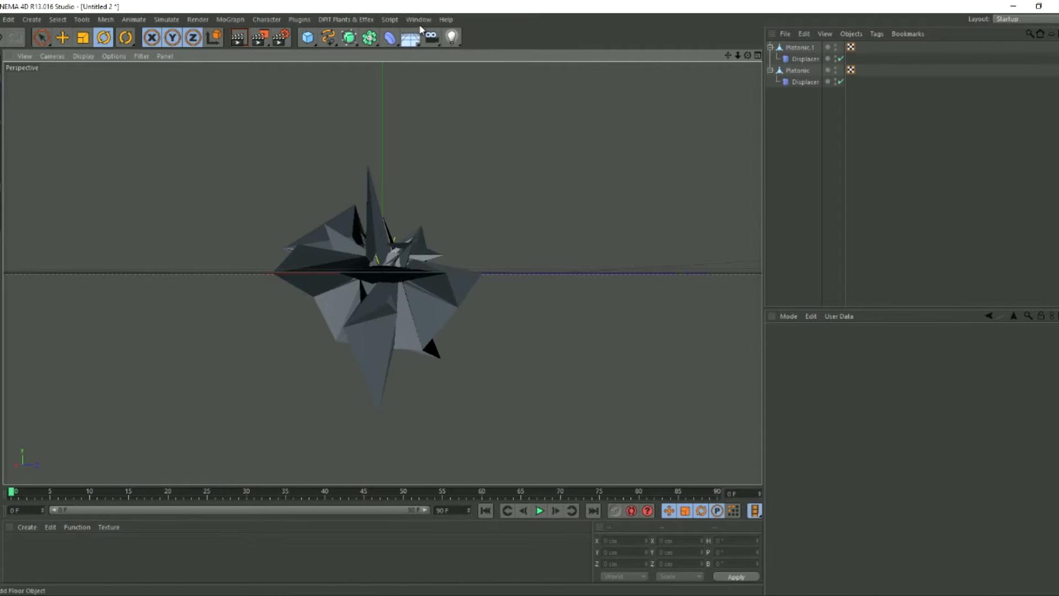
- Add a third Platonic object of type Icosa and rotate it to about H 260°, P 71°, B -46°
left_click(312, 43)
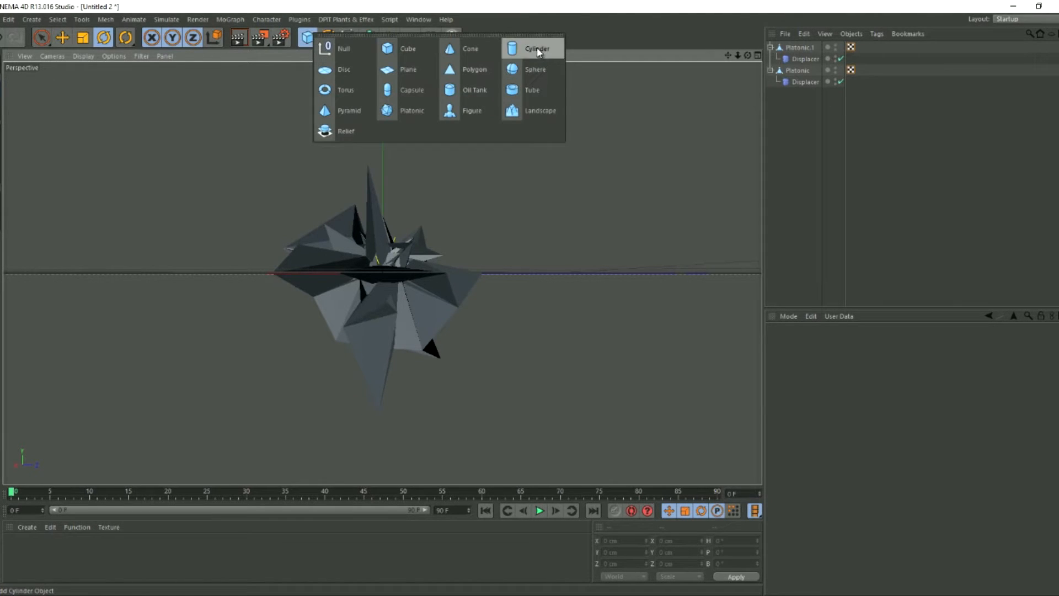
left_click(408, 111)
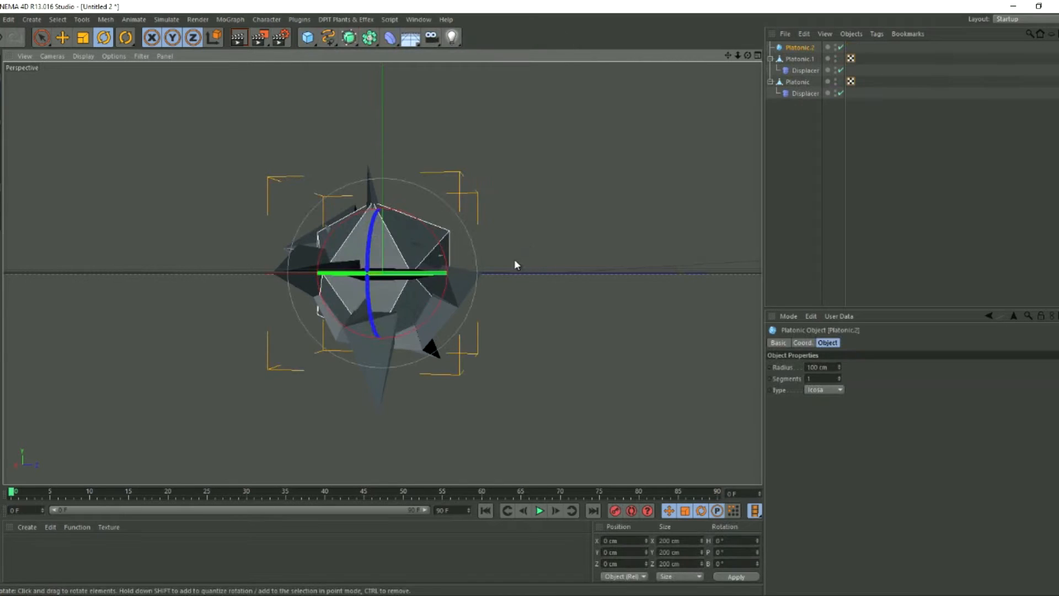
left_click(815, 390)
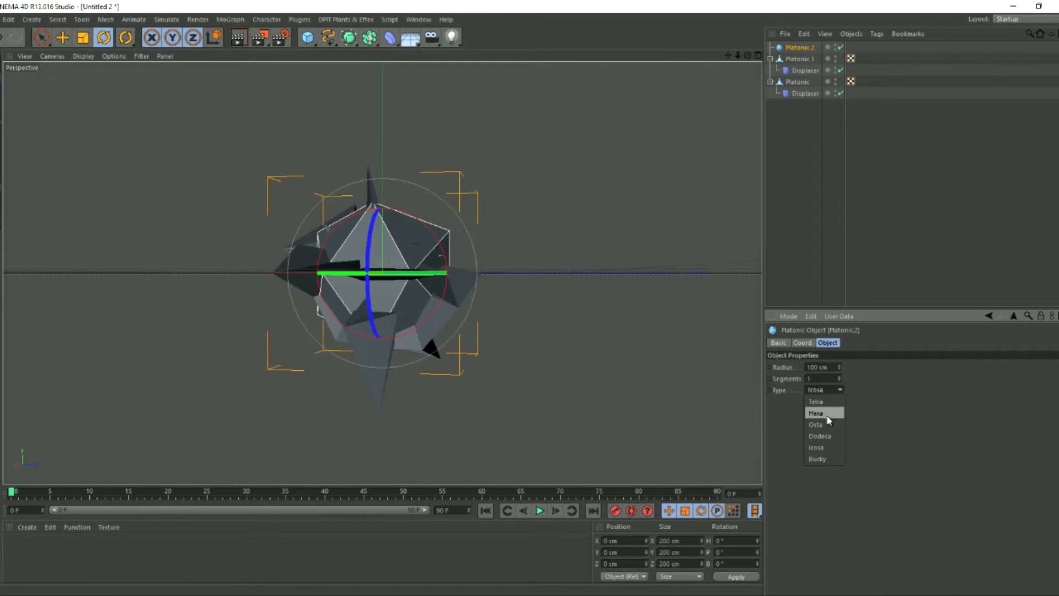
left_click(827, 402)
scroll(816, 391, "down", 4)
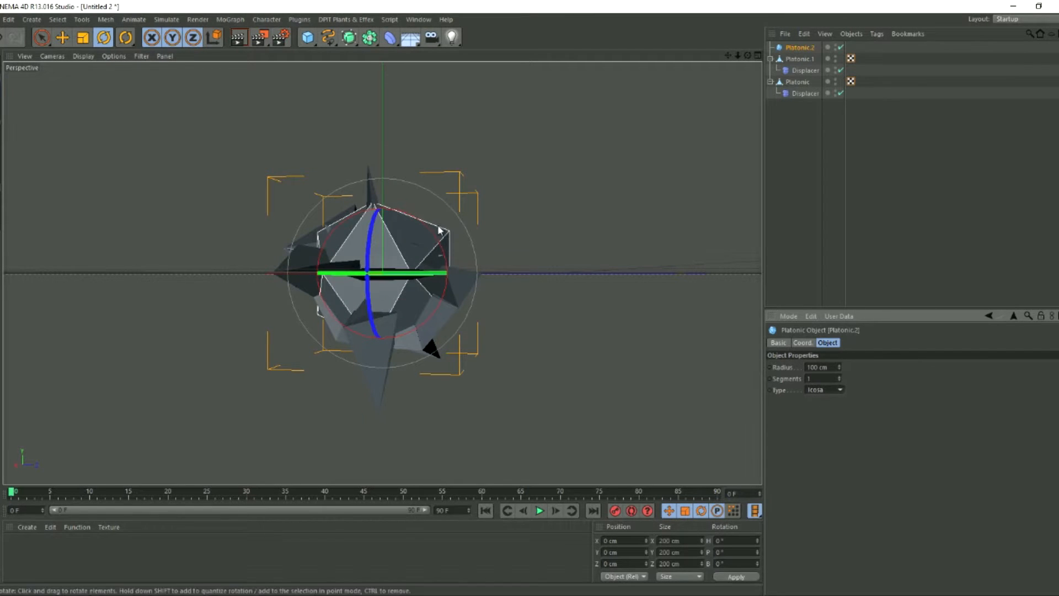
left_click_drag(385, 232, 415, 238)
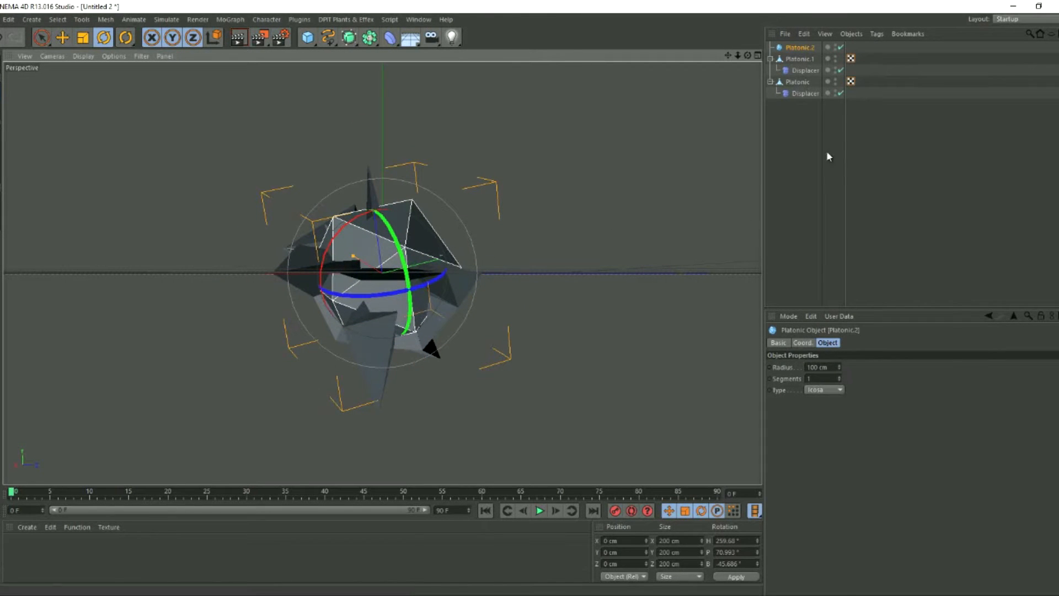
- Make the new Platonic object editable and add a Displacer deformer as its child
key("c")
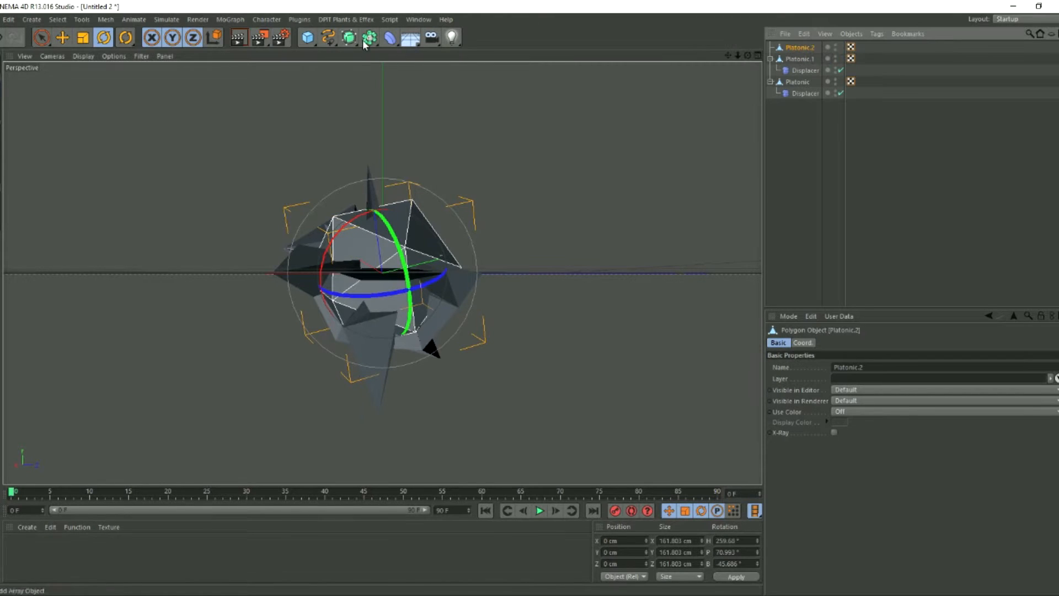
left_click(390, 37)
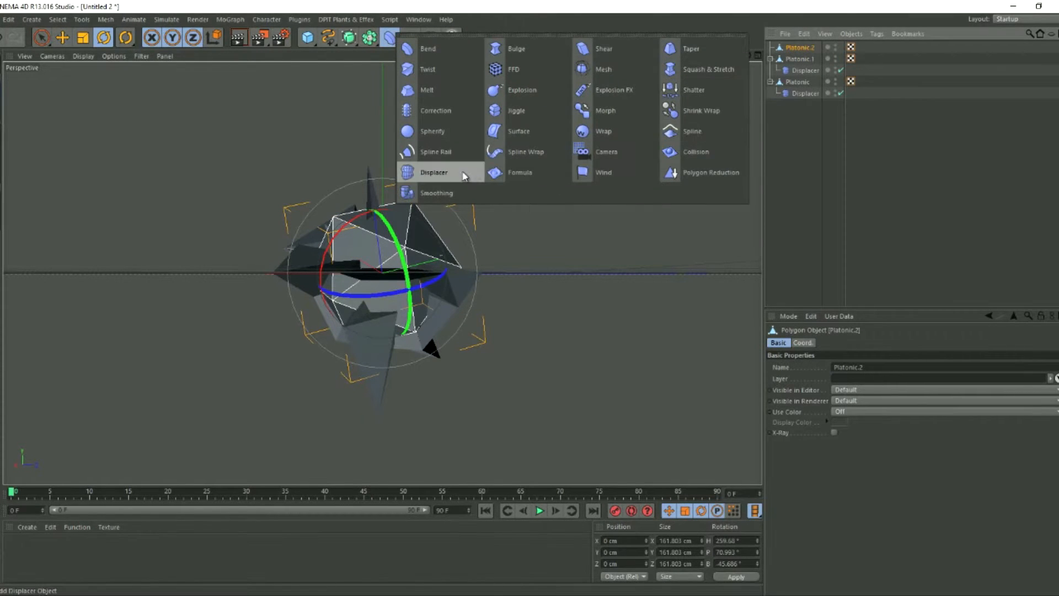
left_click(427, 174)
left_click_drag(797, 61, 796, 64)
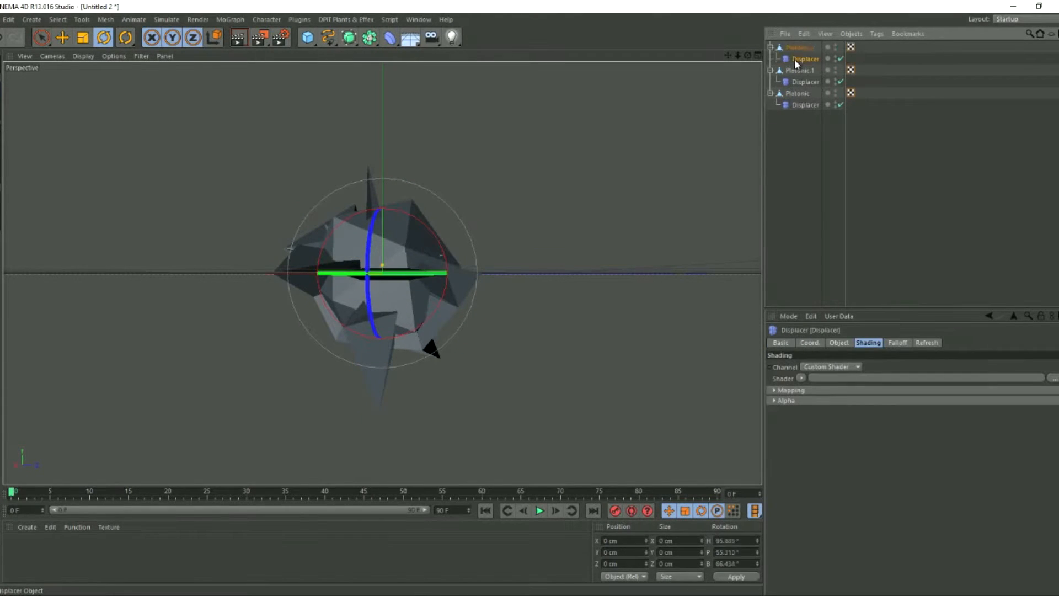
- Load a Noise shader into the new Displacer's custom shader channel and set its noise type to Gaseous
left_click(830, 366)
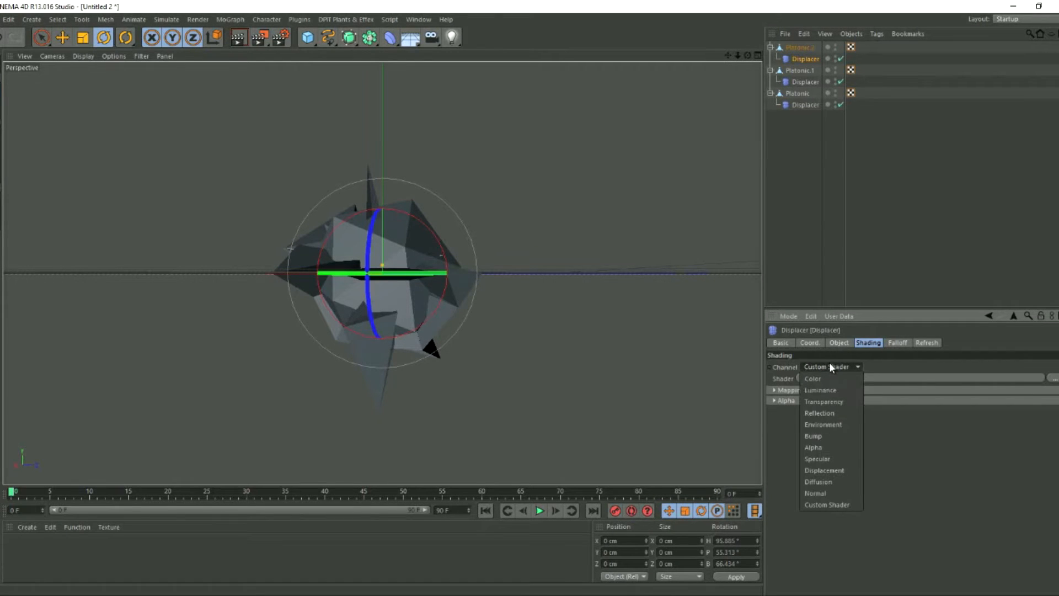
left_click(829, 366)
left_click(799, 377)
left_click(823, 223)
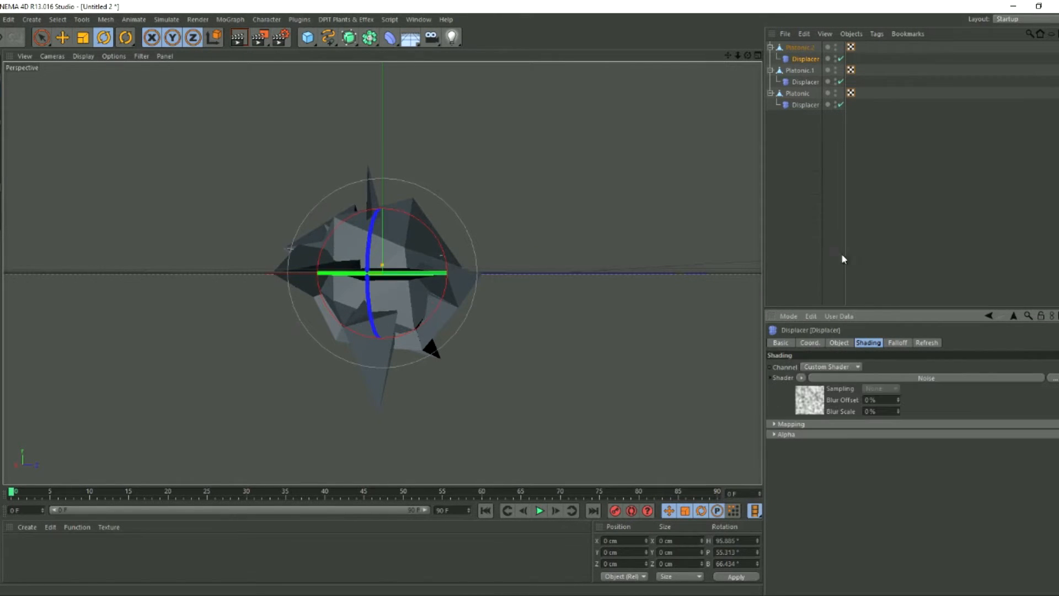
left_click(814, 403)
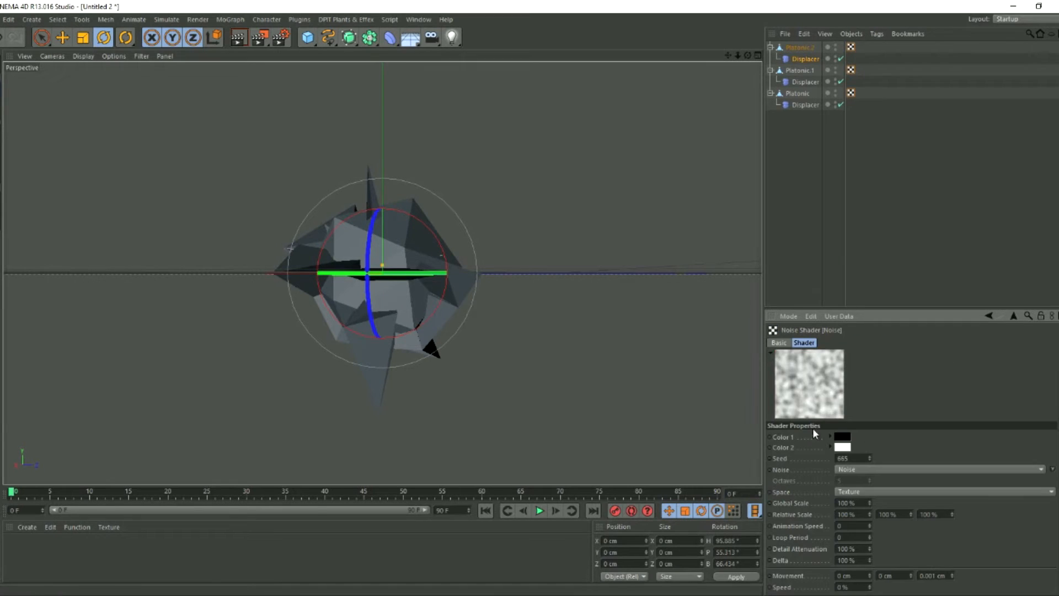
left_click(844, 469)
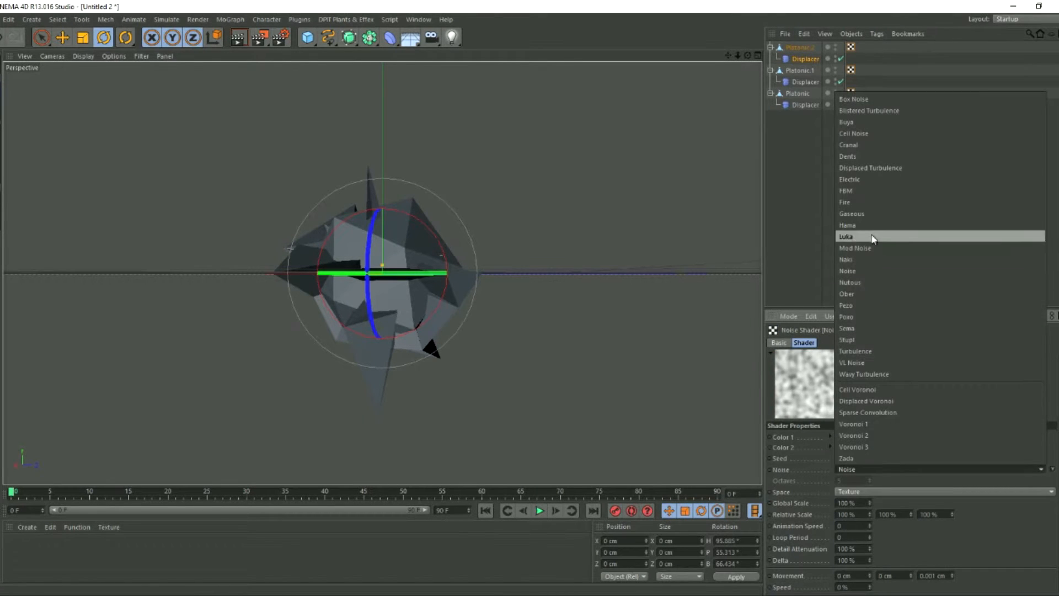
left_click(864, 214)
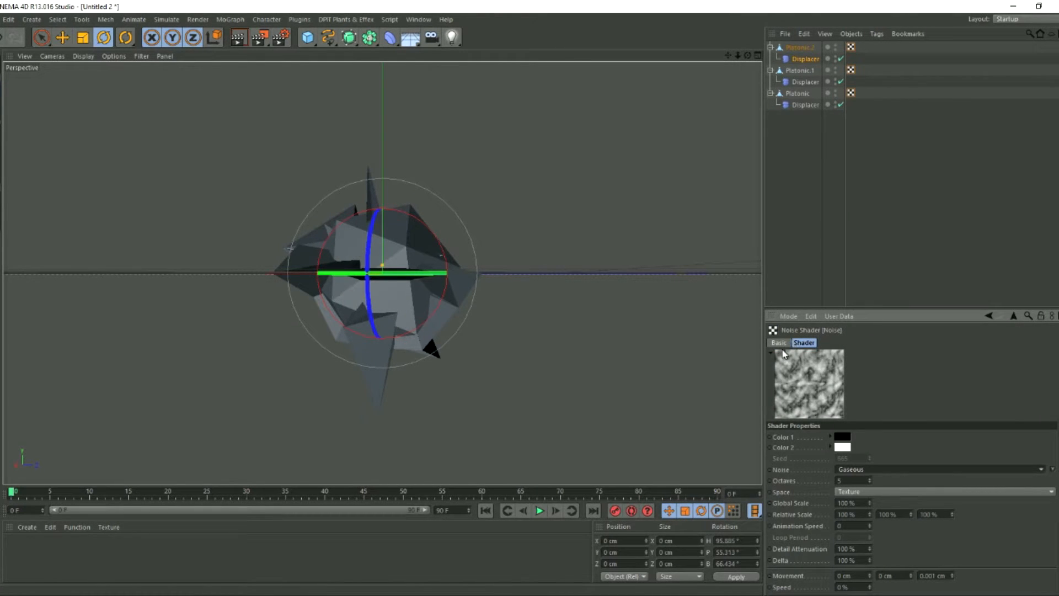
- Set the Displacer of Platonic.2 to a height of -84 cm and a strength of 84%
left_click(795, 50)
left_click(804, 59)
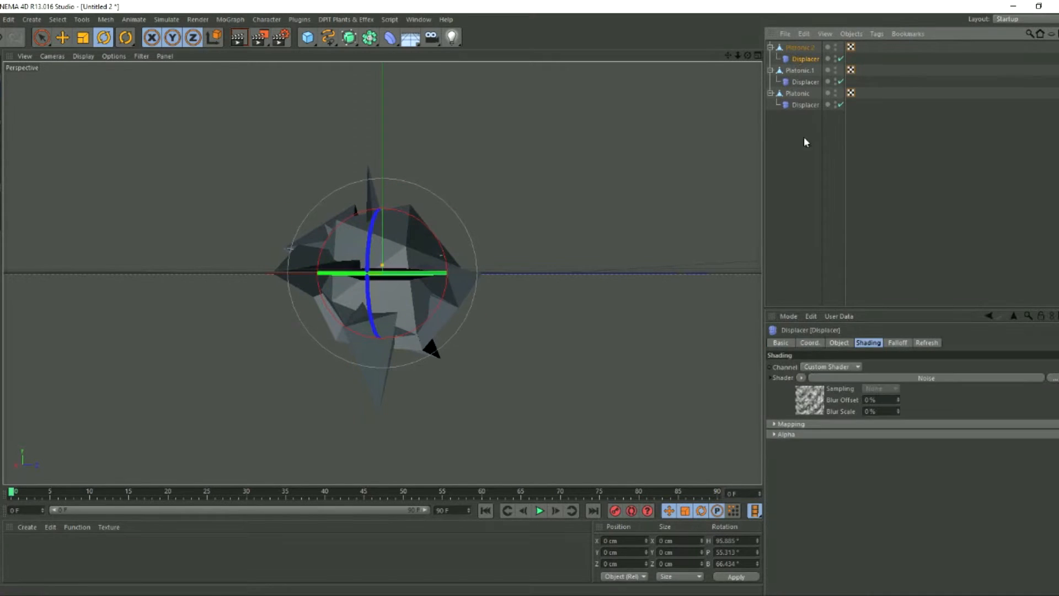
left_click(839, 343)
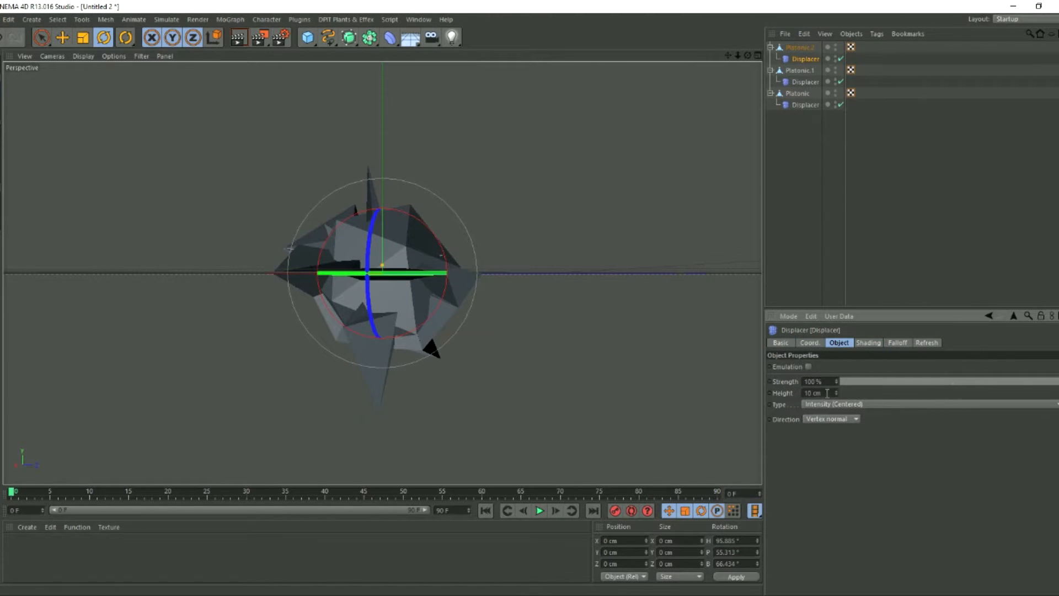
left_click_drag(835, 391, 1049, 394)
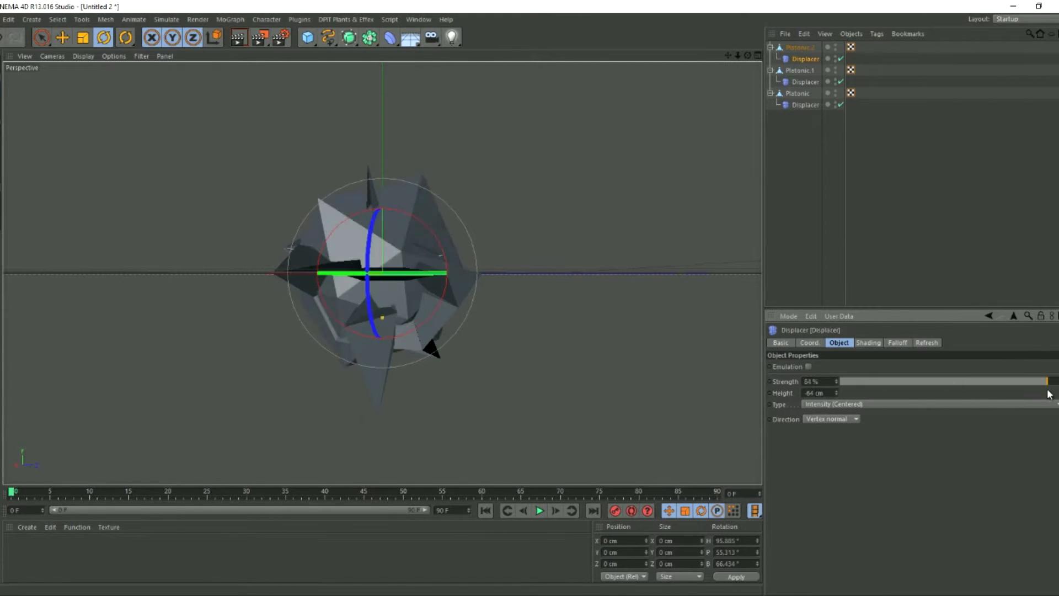
- Set the Displacer of Platonic.2 to -9% strength and -1546 cm height, and rotate it to about H 215°, P 71°, B -47°
mouse_move(835, 381)
left_mouse_down()
mouse_move(834, 416)
mouse_move(834, 373)
left_mouse_up()
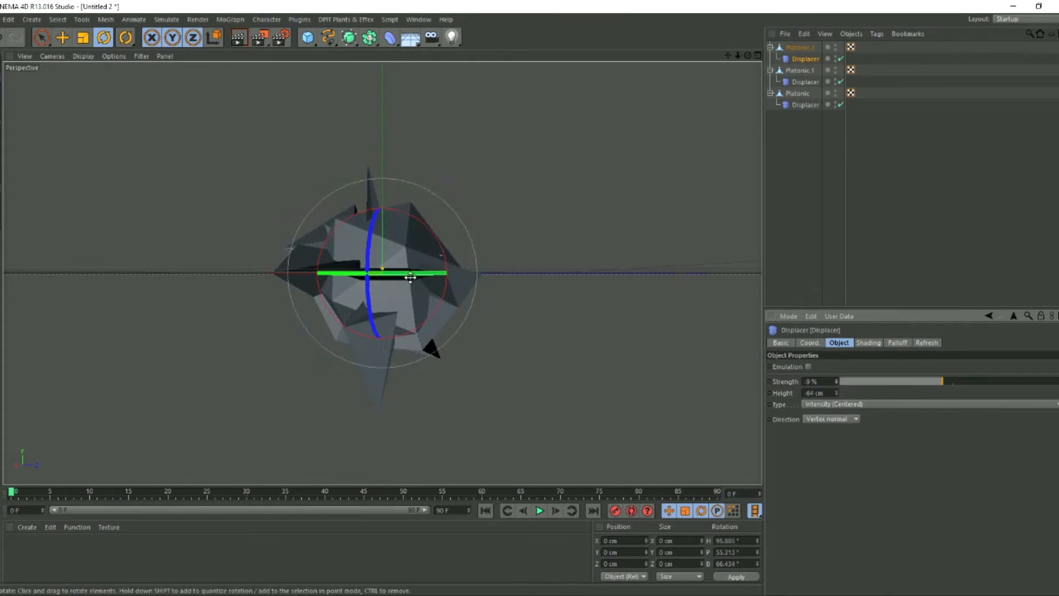
left_click_drag(409, 274, 469, 264)
left_click_drag(836, 393, 779, 537)
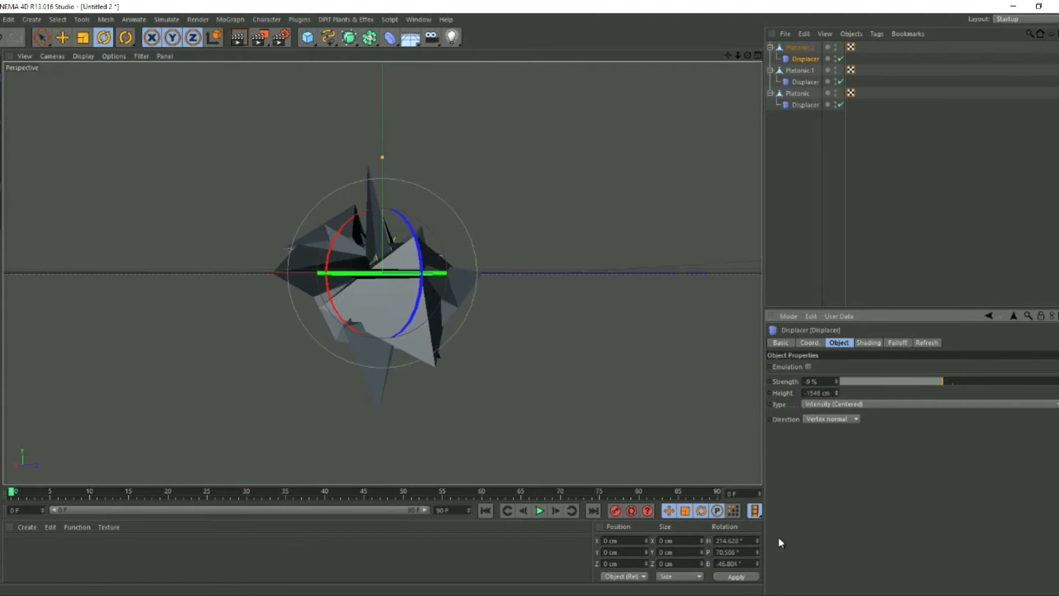
- Move the Platonic.2 object to about X 17 cm, Y 50 cm, Z -3 cm
left_click_drag(748, 54, 35, 70)
left_click(800, 47)
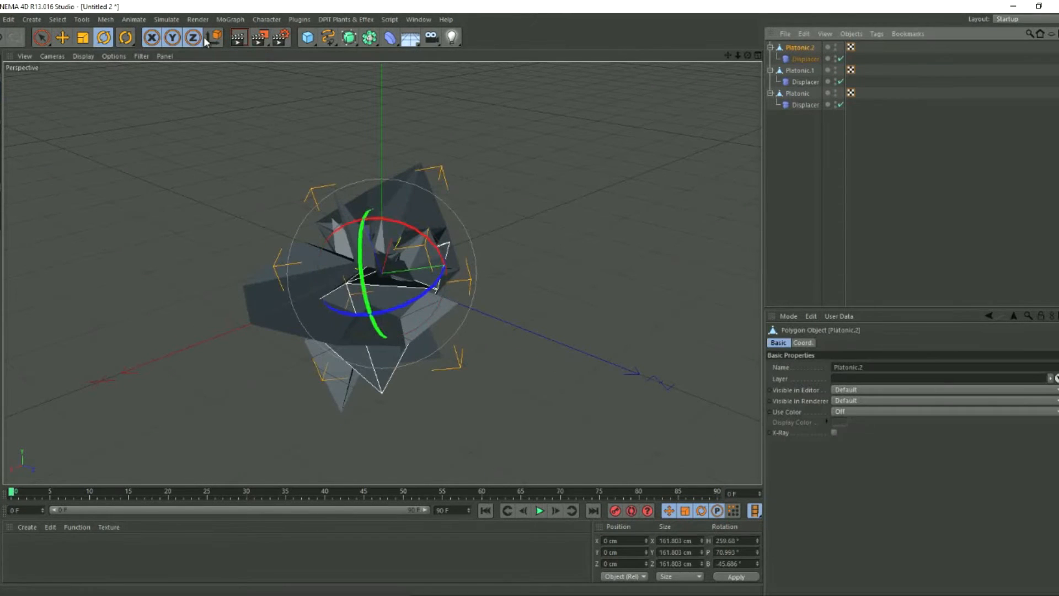
key("e")
left_click_drag(348, 197, 307, 161)
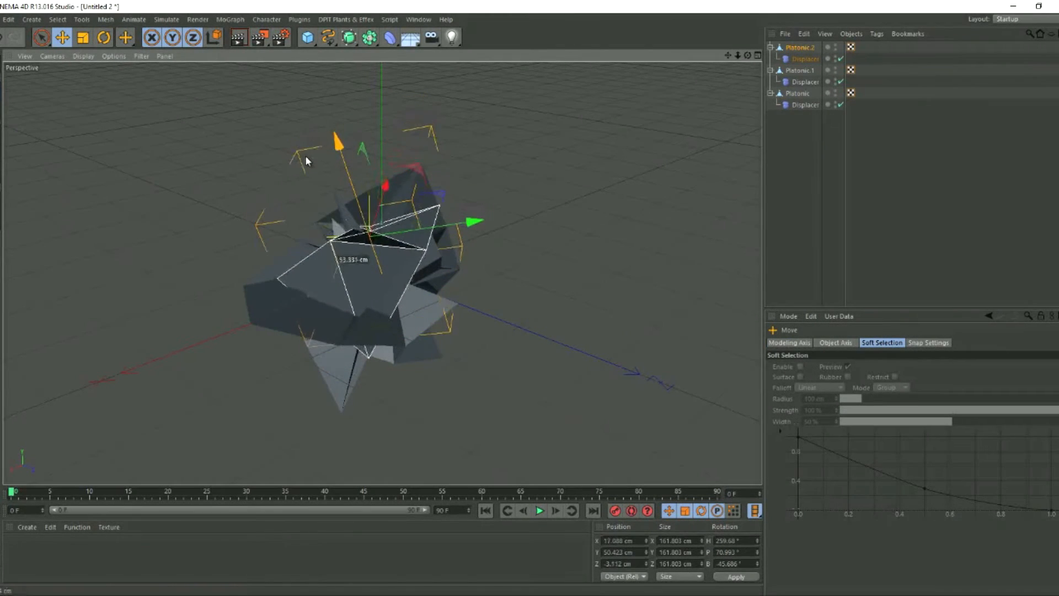
- Set the strength of Platonic.2's Displacer to -23%
left_click(802, 48)
left_click(849, 58)
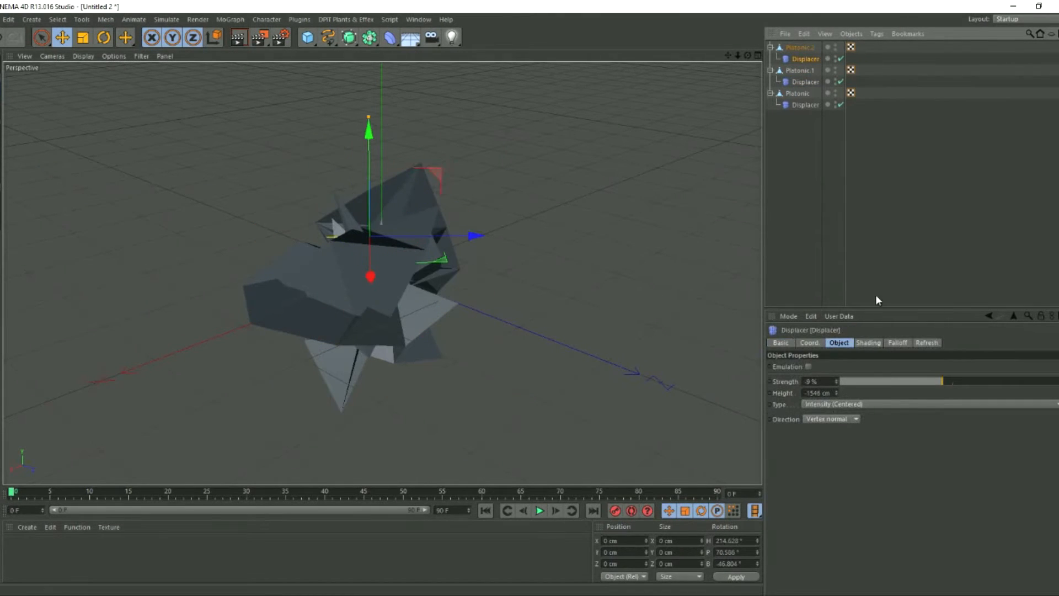
left_click_drag(967, 381, 926, 382)
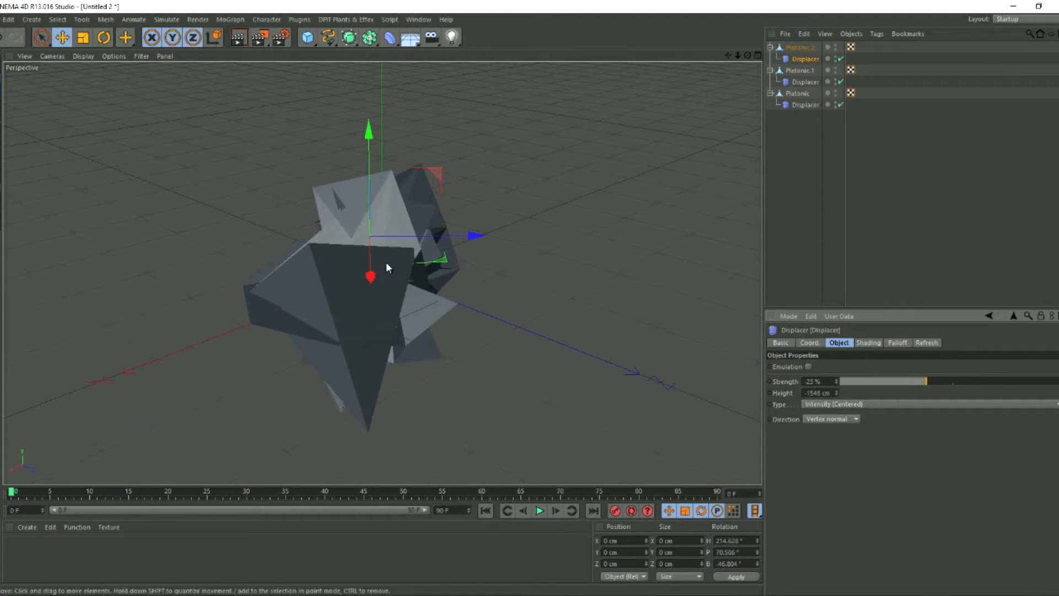
left_click_drag(370, 276, 370, 270)
- Add an Atom Array and make Platonic.2 its child so the shape turns into a wireframe
left_click(799, 48)
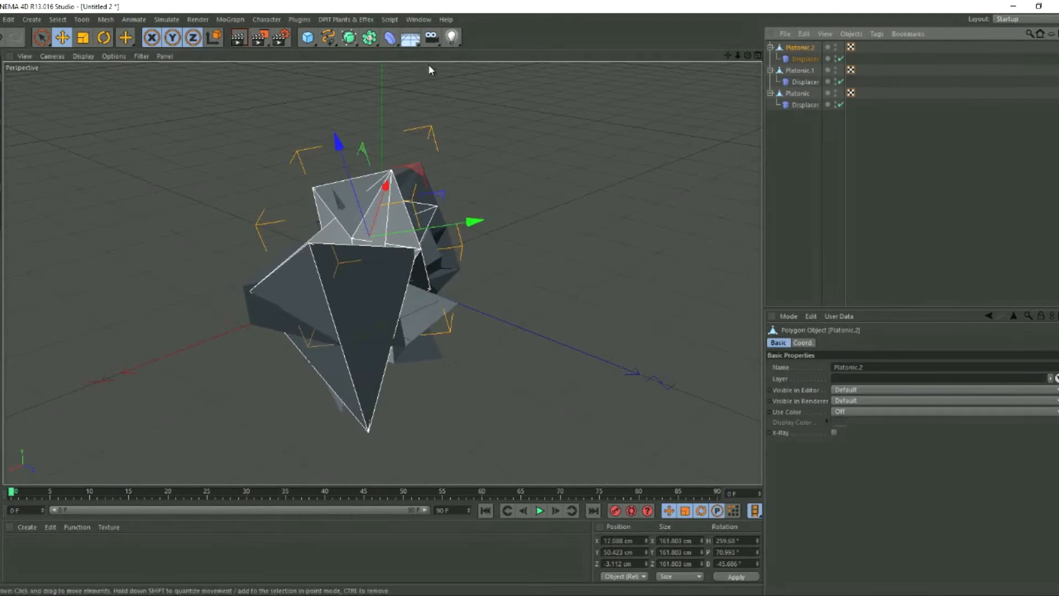
left_click(369, 37)
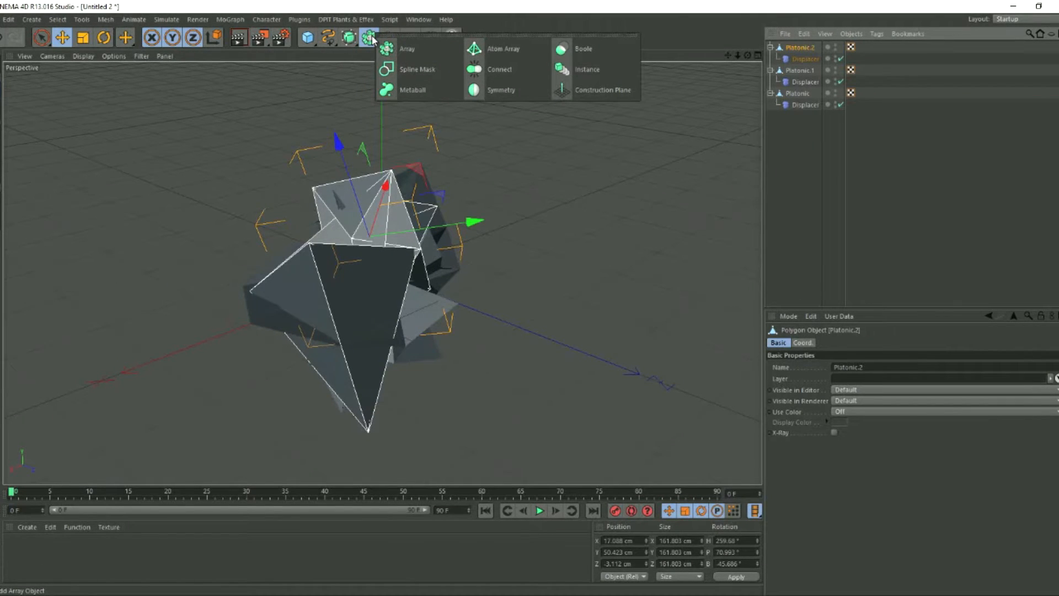
left_click(492, 58)
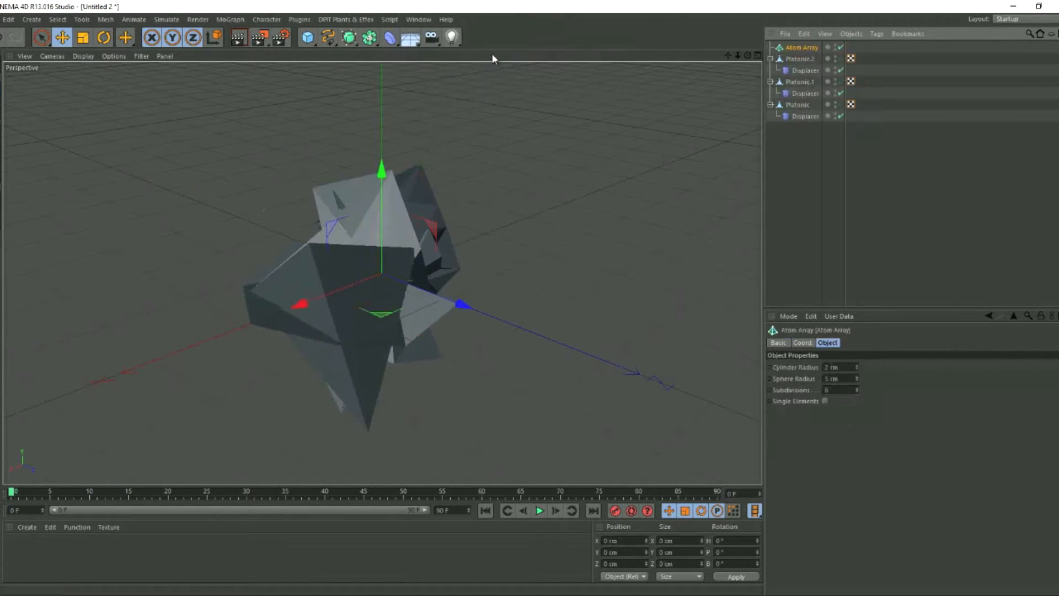
left_click(771, 60)
left_click_drag(793, 53, 655, 39)
left_click(804, 47)
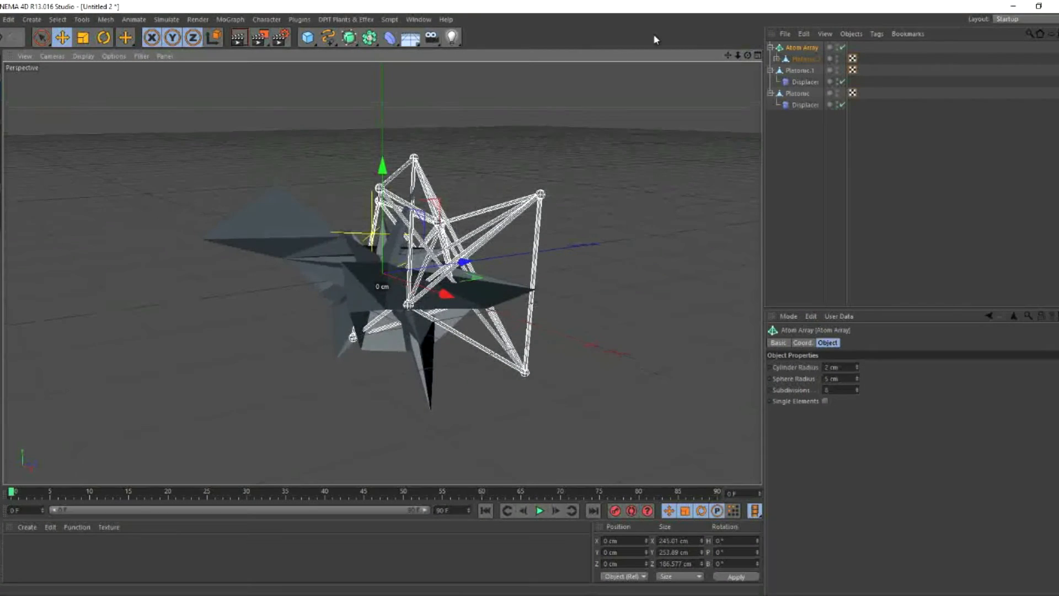
- Check the Atom Array's radius and subdivision settings in the reference scene Untitled 1.c4d and return to Untitled 2
left_click(418, 19)
left_click(436, 253)
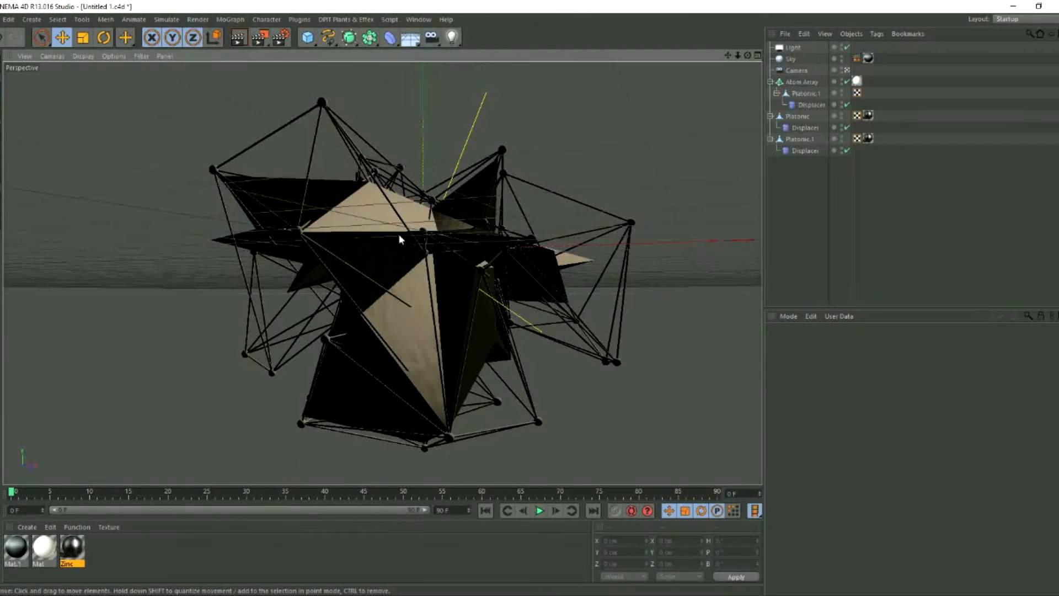
left_click(317, 145)
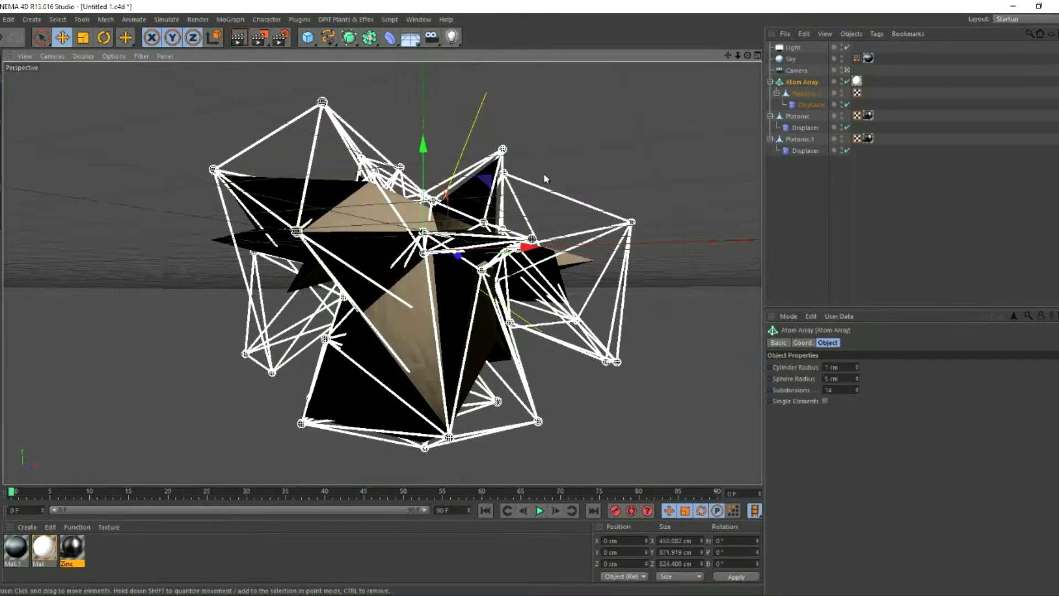
left_click(418, 19)
left_click(435, 244)
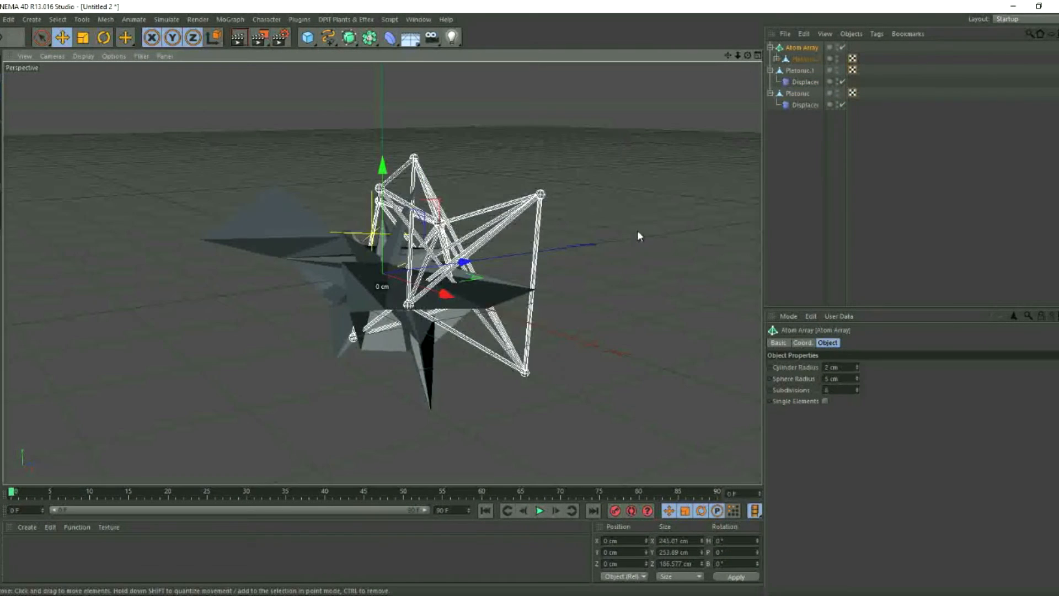
- Set the Displacer inside the Atom Array to a strength of -4% and a height of -5532 cm
left_click(801, 57)
left_click(776, 59)
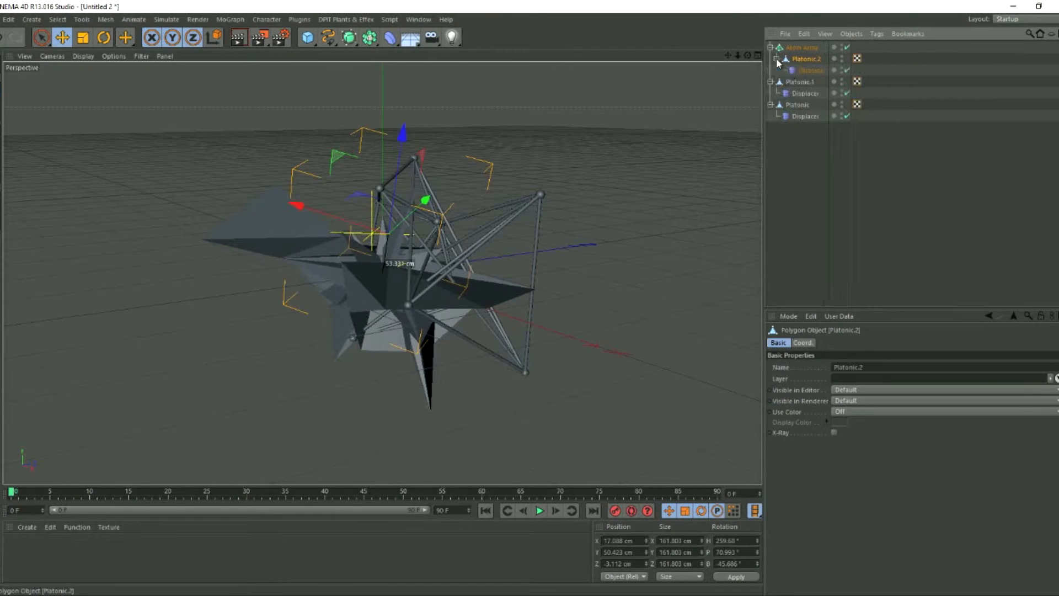
left_click(808, 70)
left_click_drag(924, 381, 948, 394)
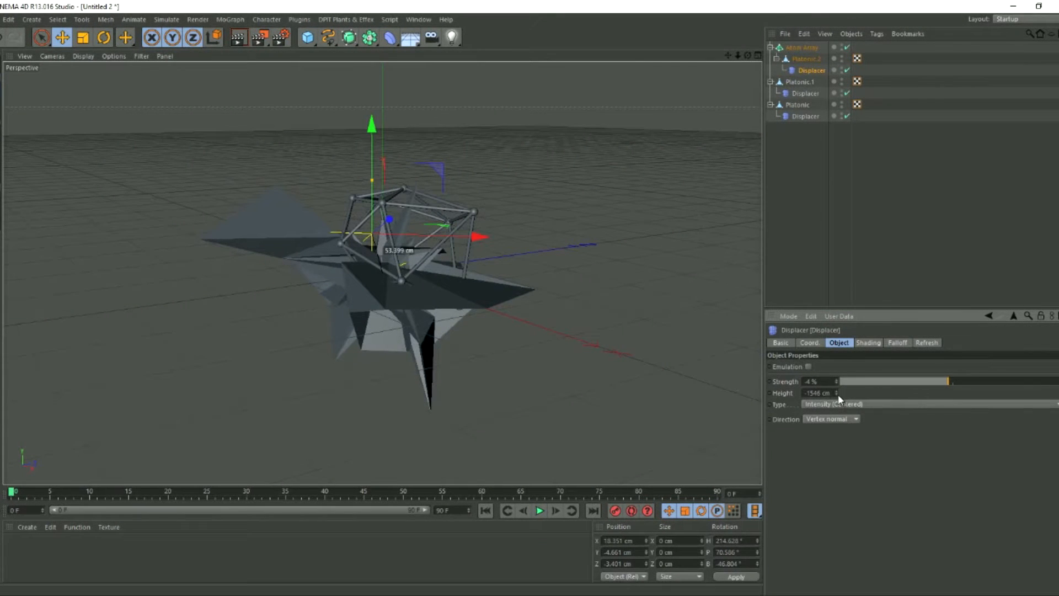
left_click_drag(836, 392, 835, 403)
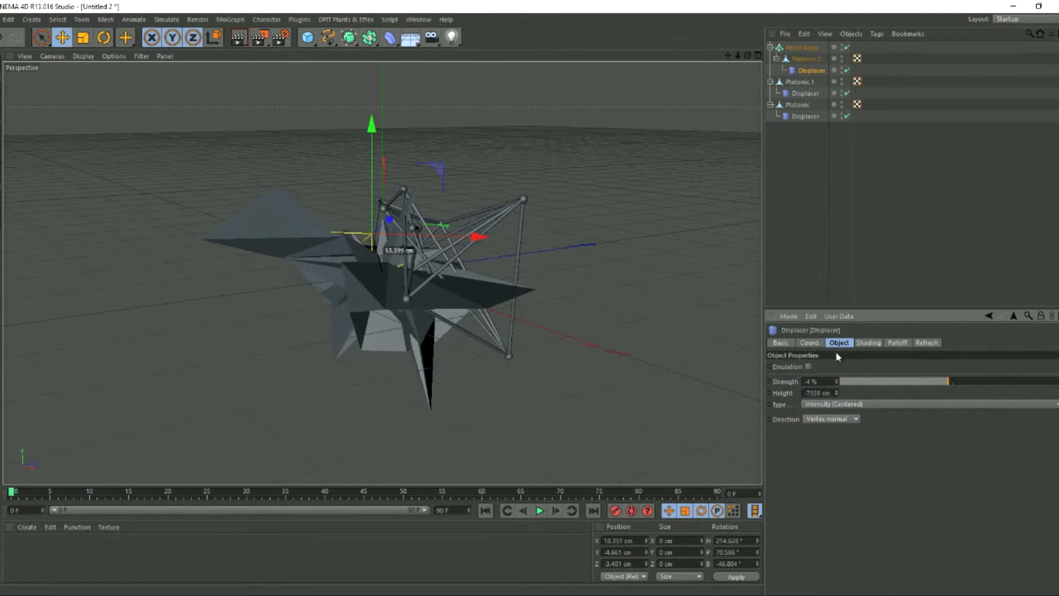
left_click_drag(835, 351, 836, 346)
left_click_drag(837, 392, 868, 345)
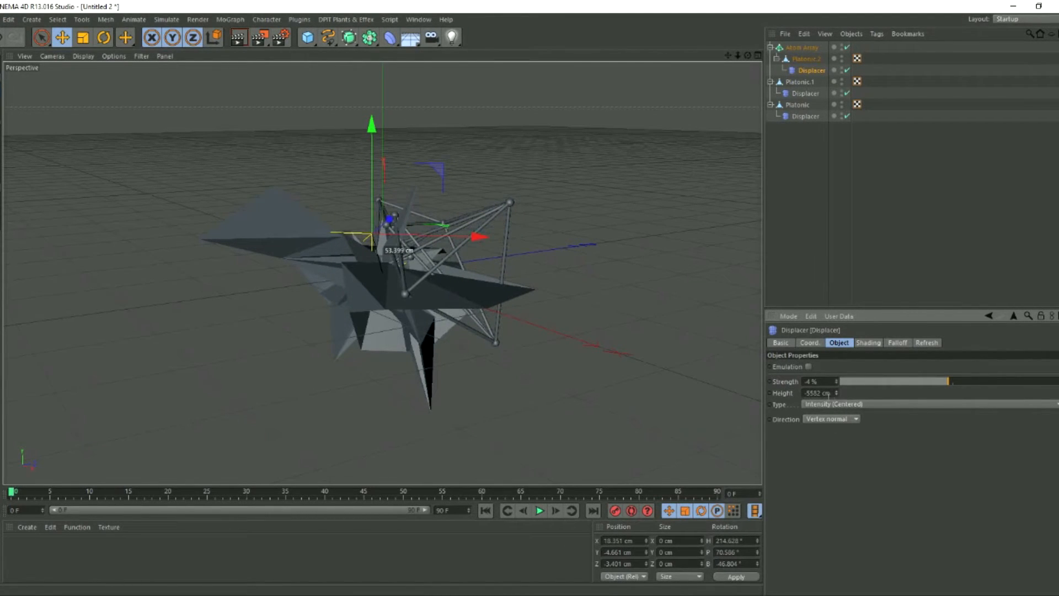
- Set the Displacer inside the Atom Array to a height of 1147 cm and a strength of 35%
double_click(828, 394)
type("500")
key("Return")
mouse_move(837, 393)
left_mouse_down()
mouse_move(845, 369)
mouse_move(838, 404)
left_mouse_up()
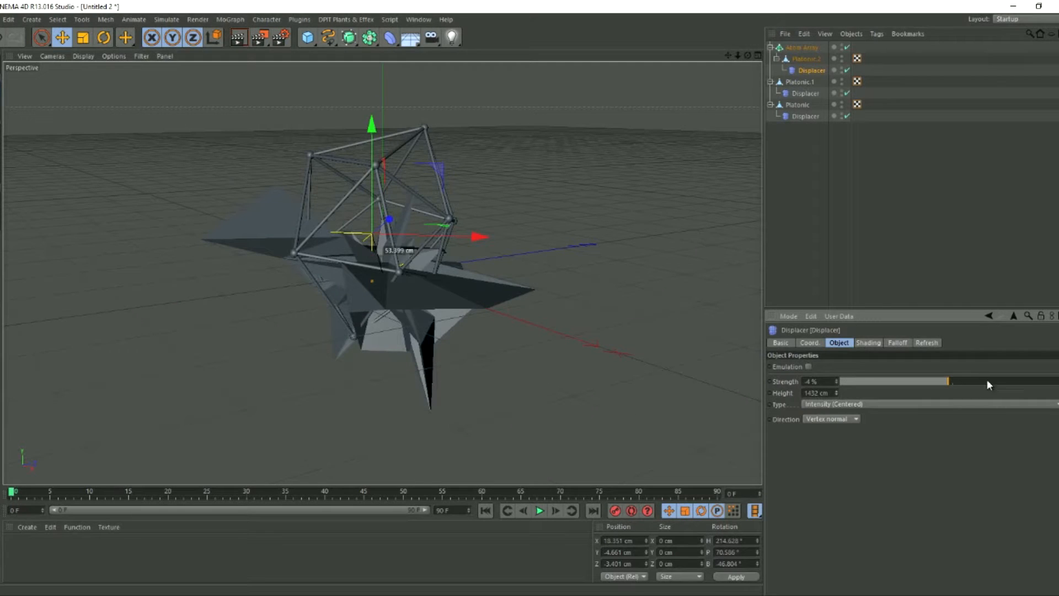
mouse_move(987, 384)
left_mouse_down()
mouse_move(955, 381)
mouse_move(992, 392)
left_mouse_up()
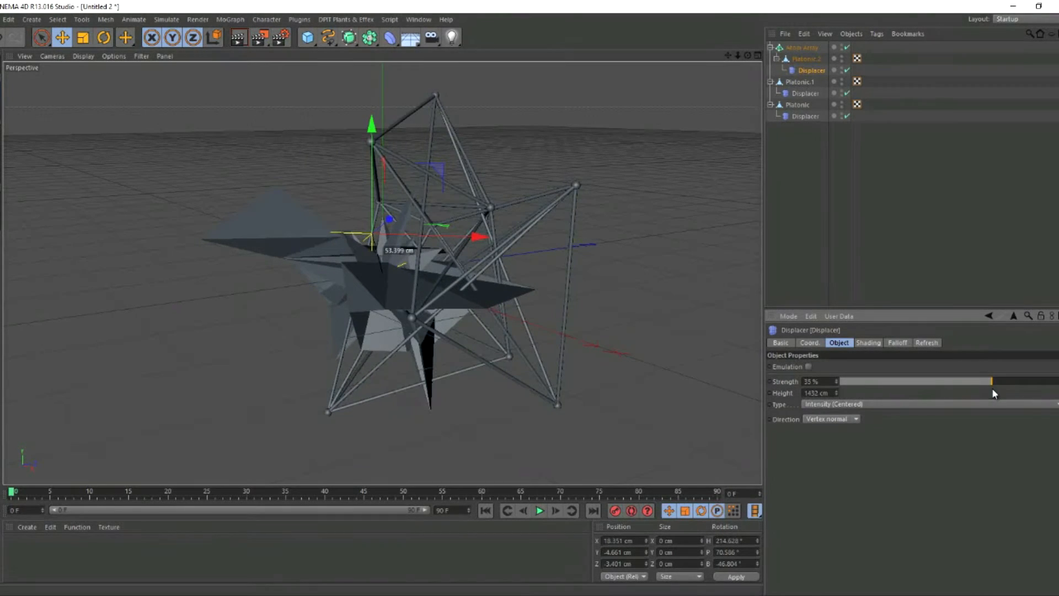
left_click_drag(836, 393, 837, 394)
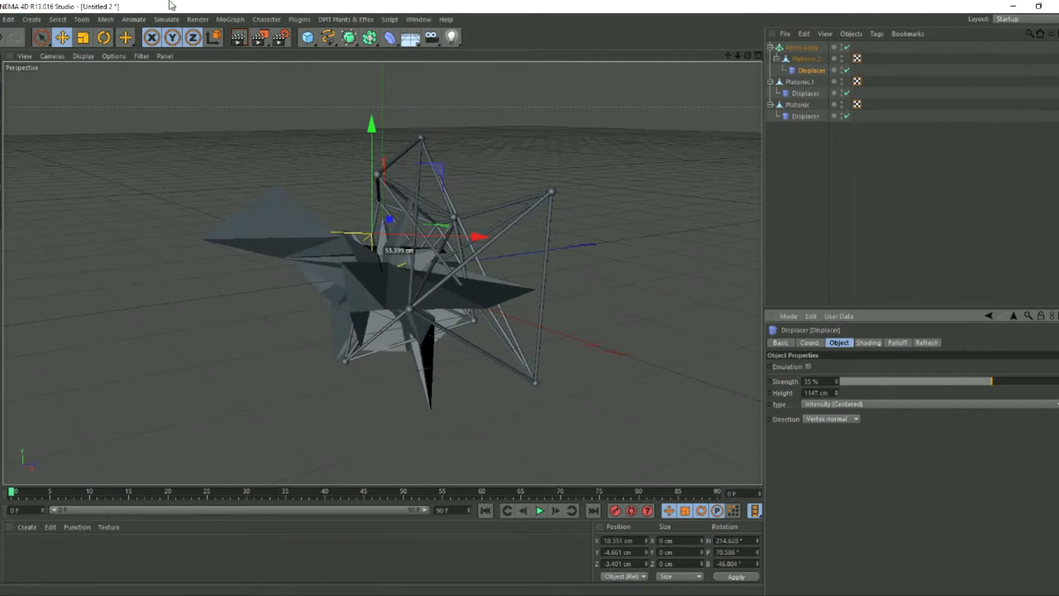
- Set the Atom Array's sphere radius to 3 cm and its cylinder radius to 1 cm, and clear the selection
left_click(801, 48)
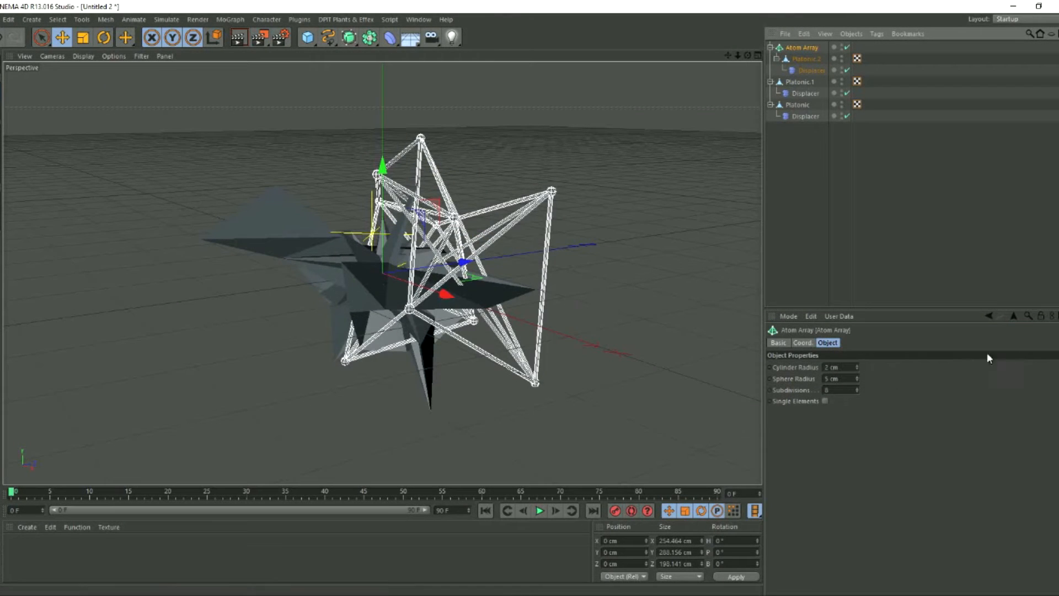
left_click(850, 378)
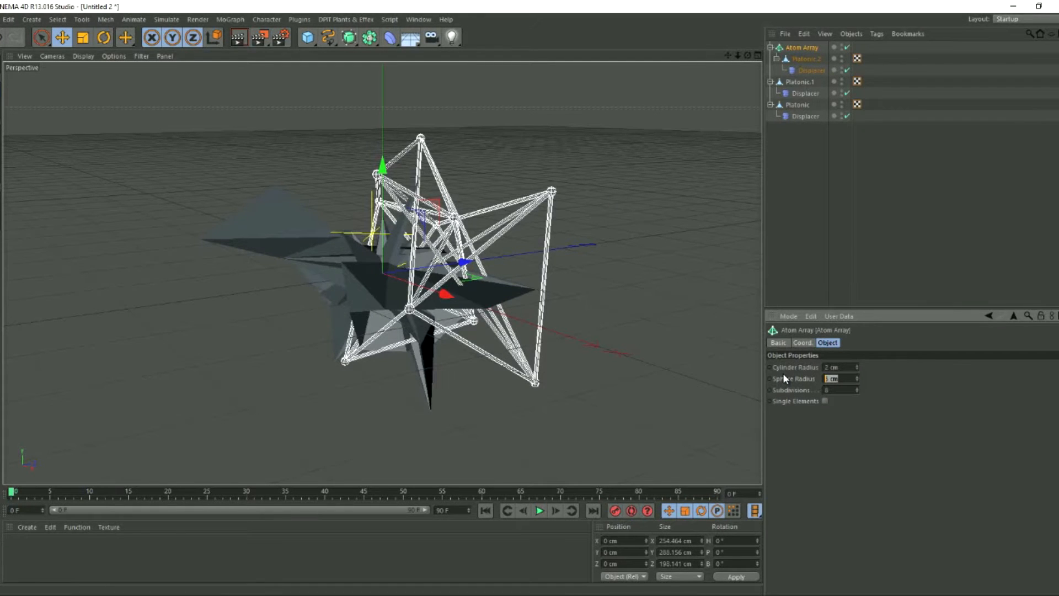
type("3")
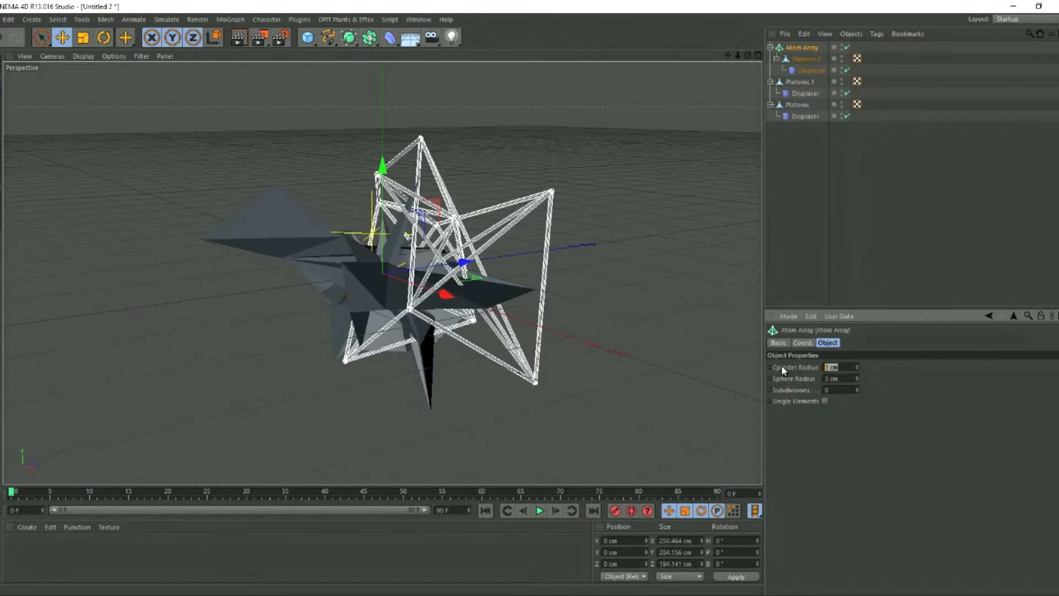
type("1")
key("Return")
left_click(616, 238)
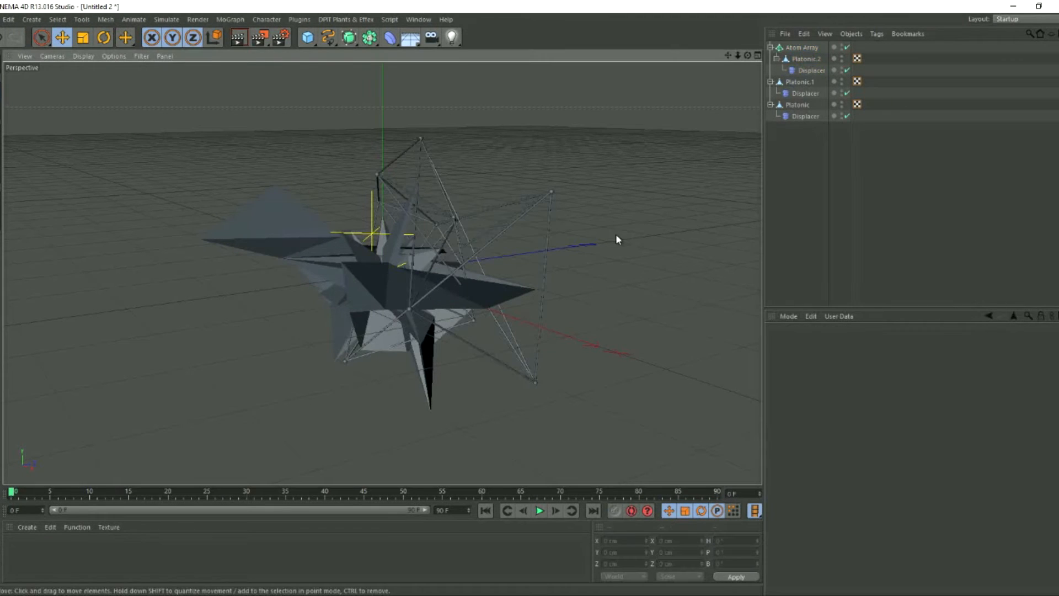
scroll(531, 297, "up", 4)
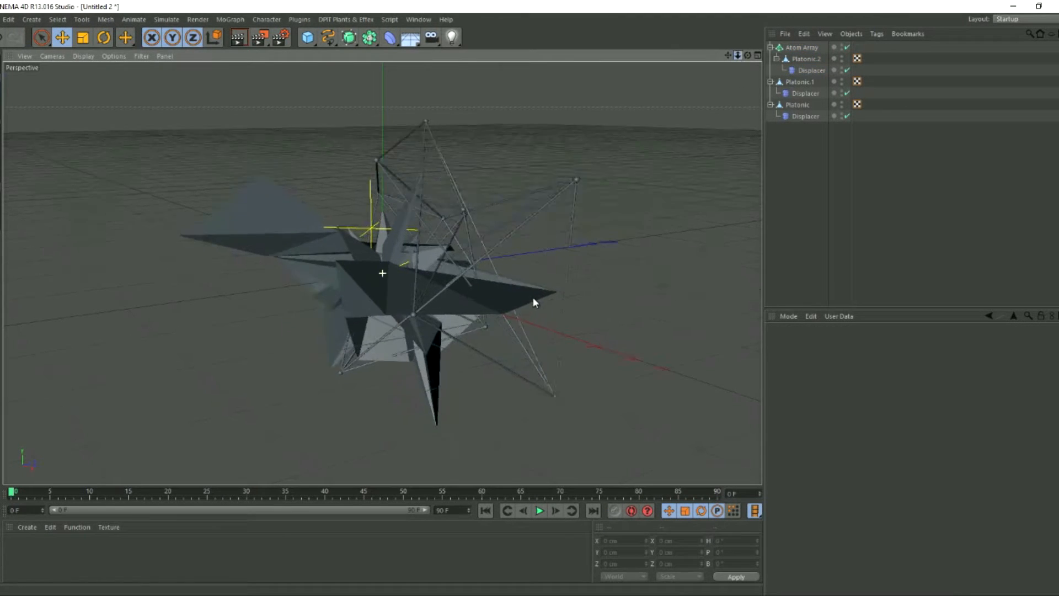
- Set the Atom Array's sphere radius to 4 cm
left_click(801, 58)
left_click(801, 48)
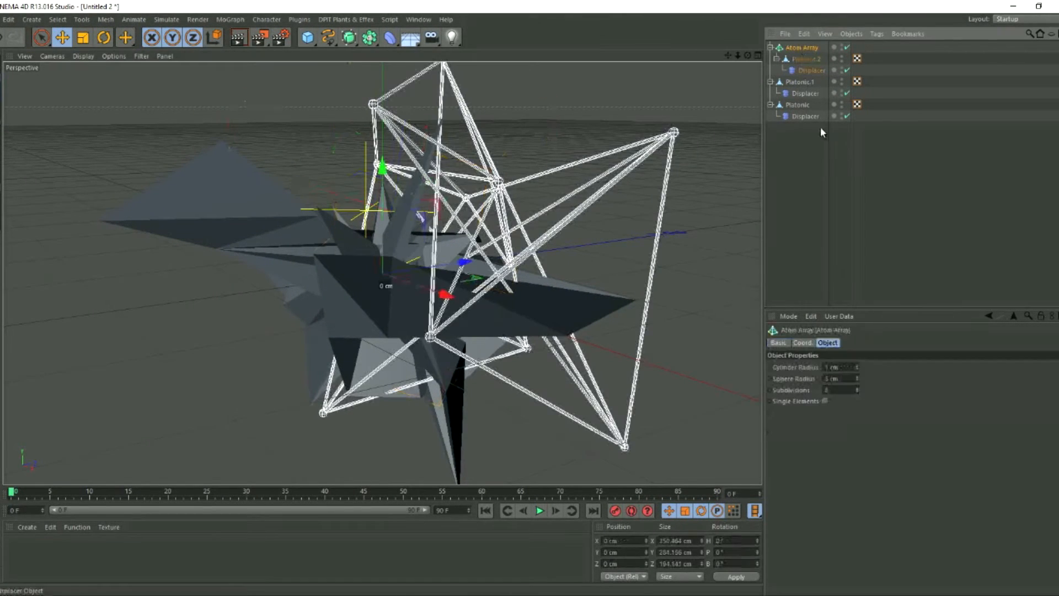
double_click(833, 379)
type("4")
key("Return")
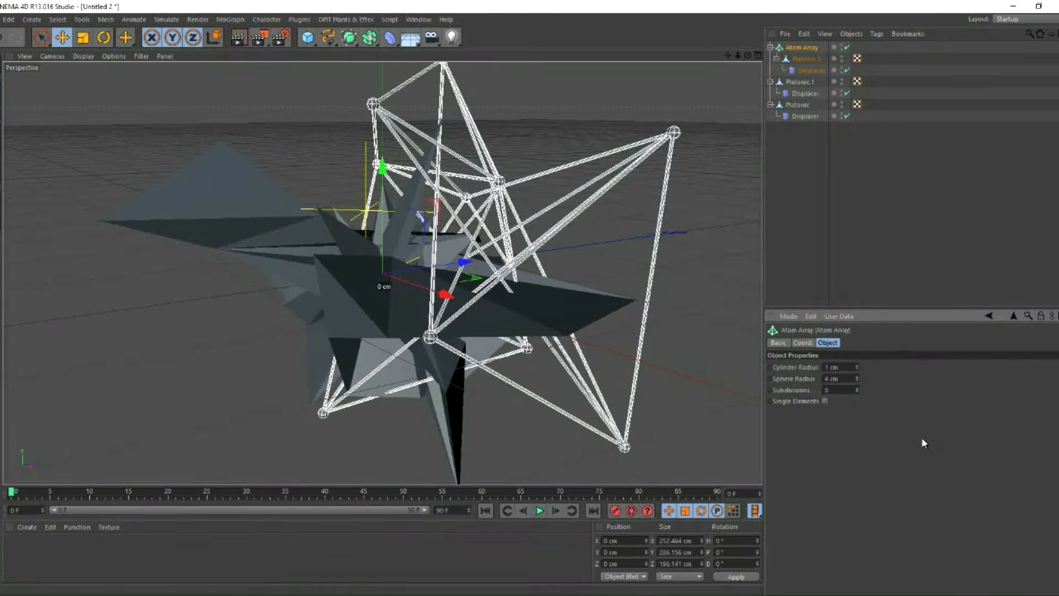
- Increase the Atom Array's subdivisions to smooth its cylinders and spheres
left_click(856, 389)
left_click(856, 388)
left_click(856, 388)
left_click(857, 388)
left_click(856, 388)
left_click(856, 388)
left_click(856, 389)
left_click(856, 389)
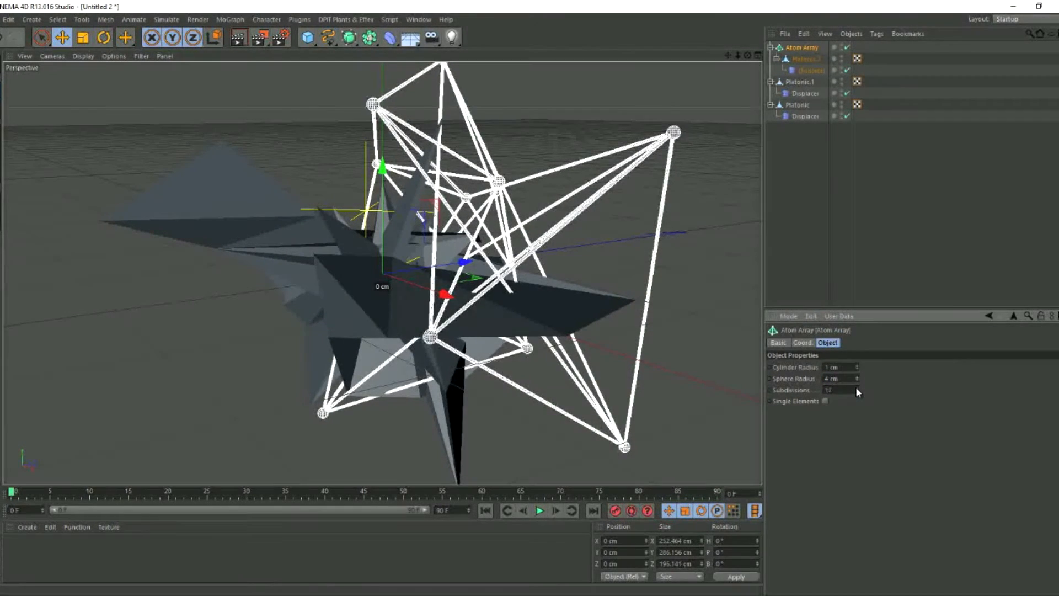
left_click(856, 389)
left_click(856, 389)
left_click(856, 389)
- Move the Atom Array to about X -83 cm, Y -19 cm, Z -47 cm
left_click(63, 37)
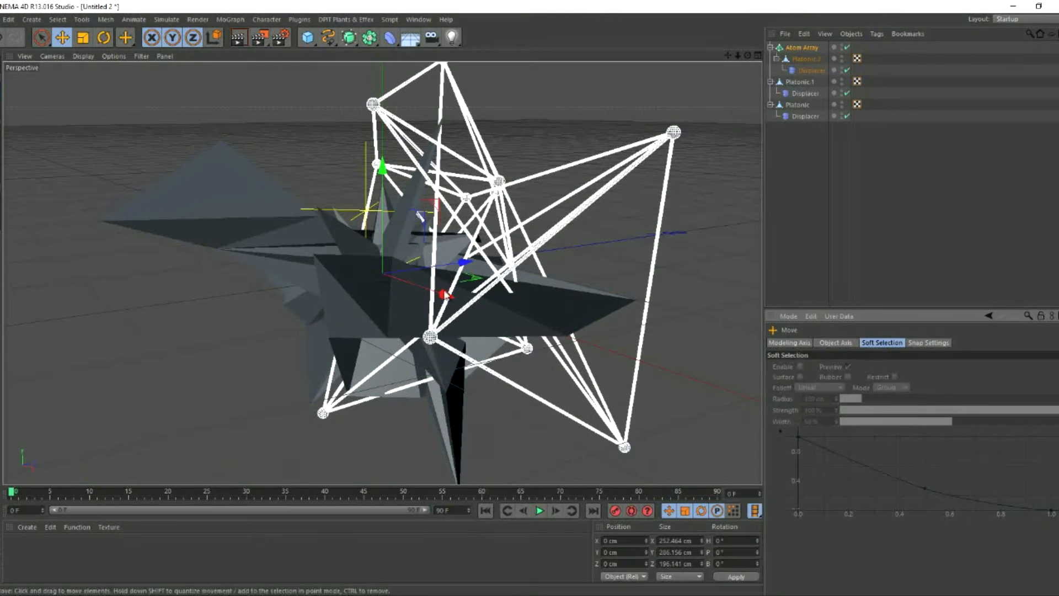
left_click_drag(640, 221, 509, 219)
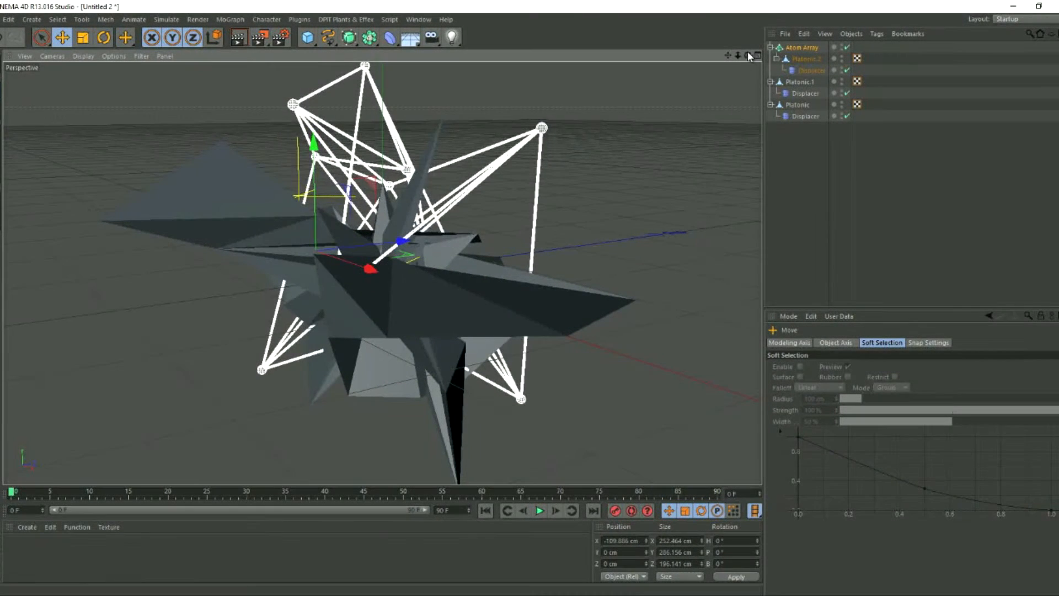
left_click_drag(747, 55, 634, 44)
left_click_drag(396, 275, 349, 295)
mouse_move(481, 291)
left_mouse_down()
mouse_move(431, 293)
mouse_move(477, 293)
left_mouse_up()
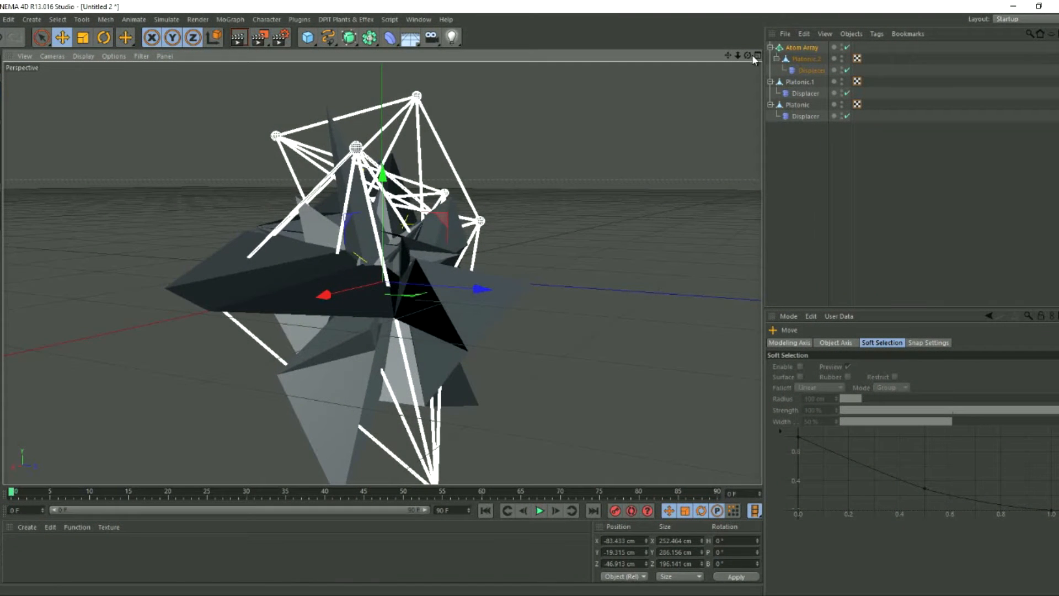
- Delete the Atom Array with its Platonic.2 child and add a duplicate of Platonic.1 with its Displacer in its place
mouse_move(748, 55)
left_mouse_down()
mouse_move(523, 296)
mouse_move(545, 303)
mouse_move(522, 300)
mouse_move(747, 56)
left_mouse_up()
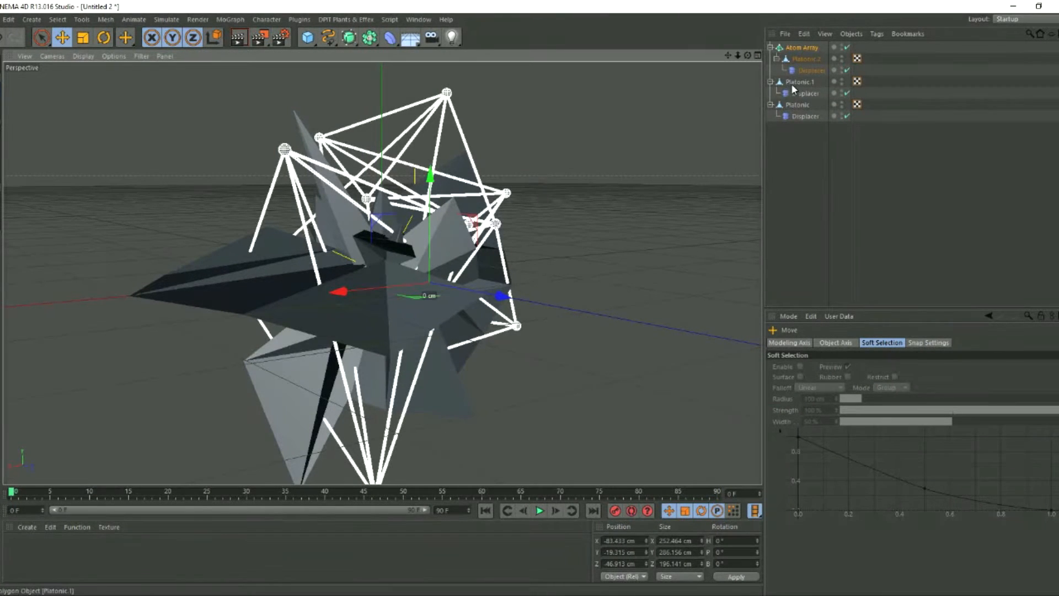
key("Delete")
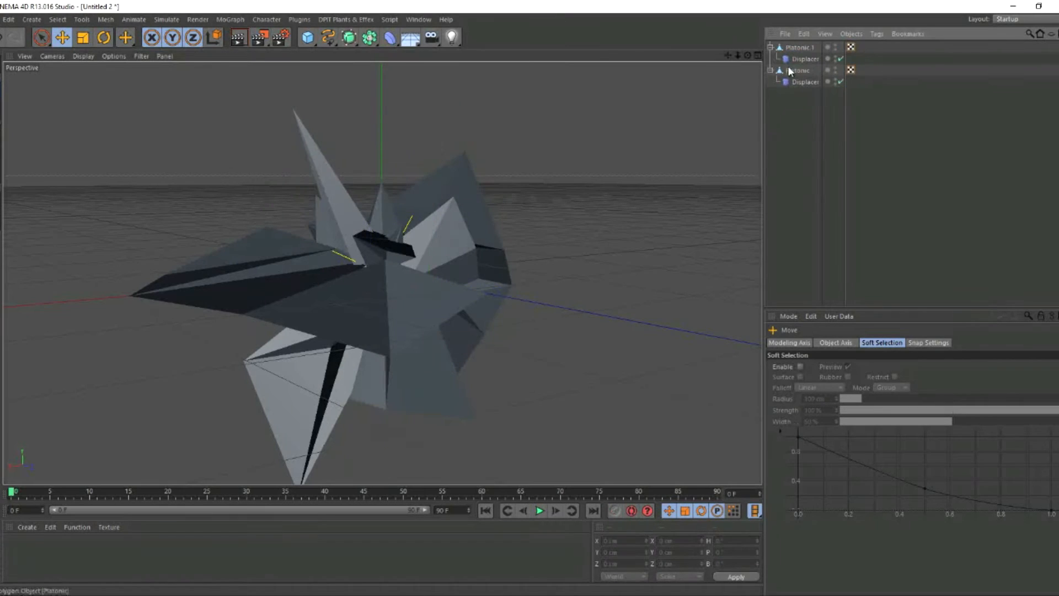
left_click(795, 48)
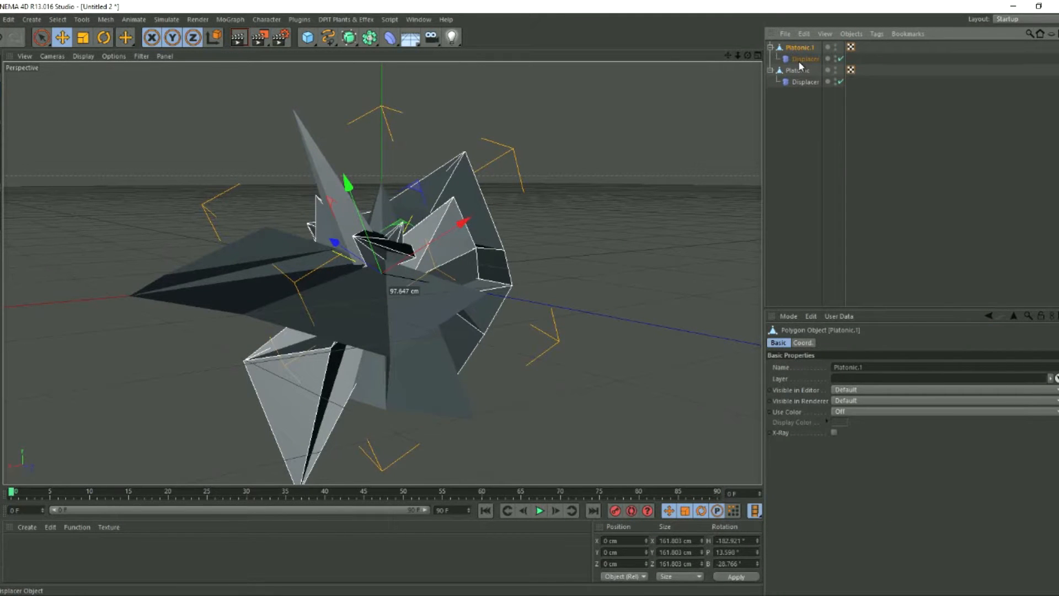
key("ctrl+v")
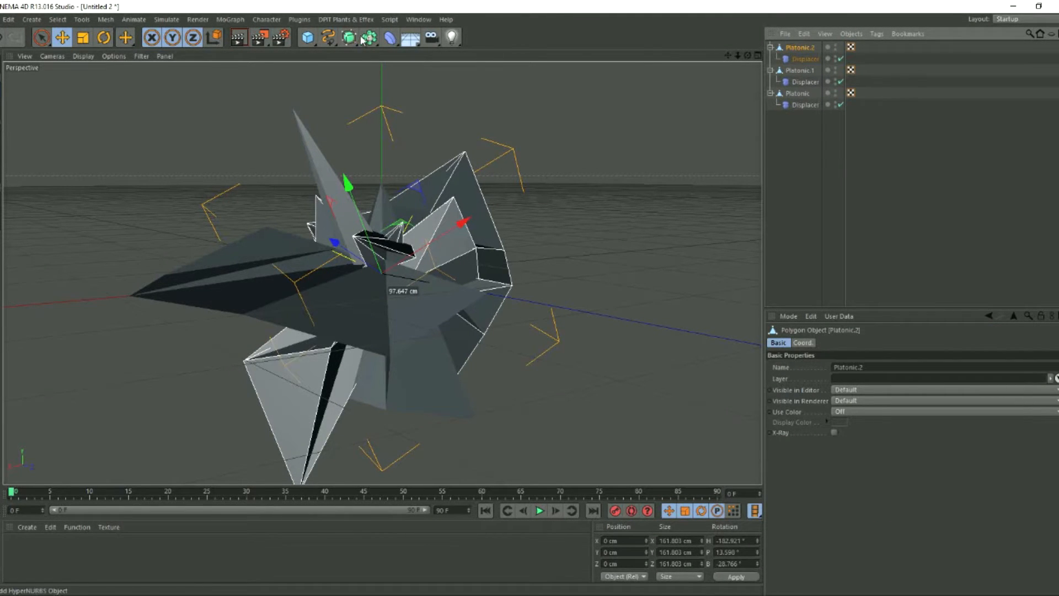
- Place Platonic.2 inside a new Atom Array with 1 cm cylinder radius, 4 cm sphere radius and 16 subdivisions
left_click_drag(361, 40, 519, 52)
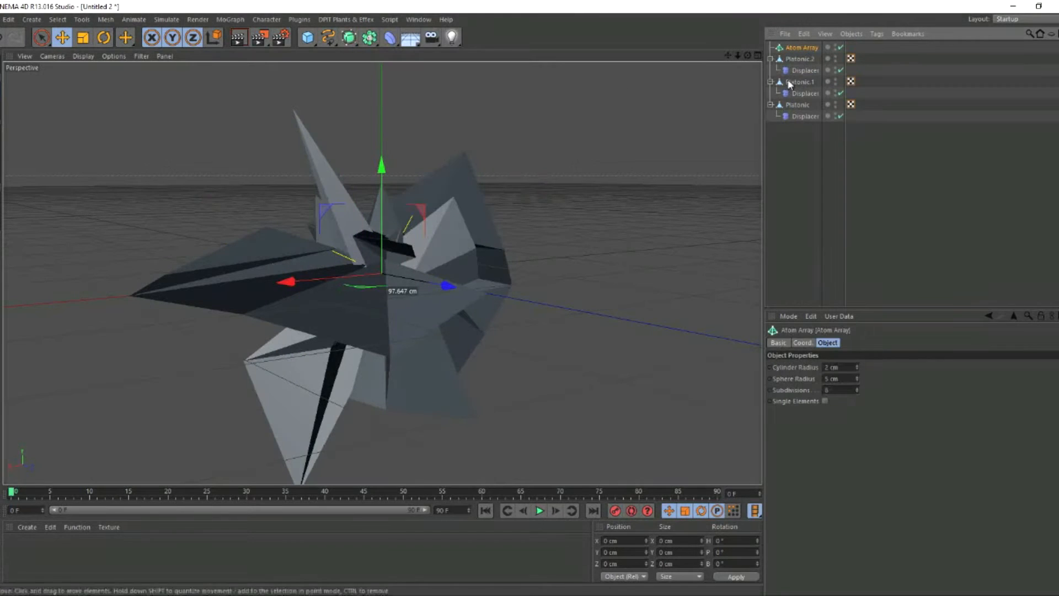
left_click_drag(800, 50, 800, 52)
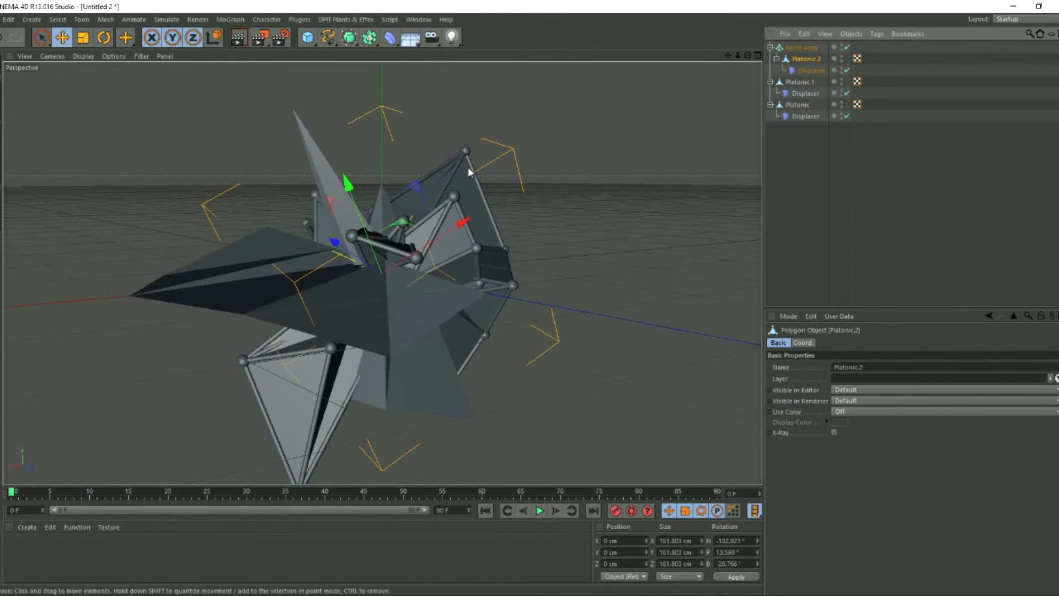
left_click(804, 48)
left_click_drag(857, 365, 857, 366)
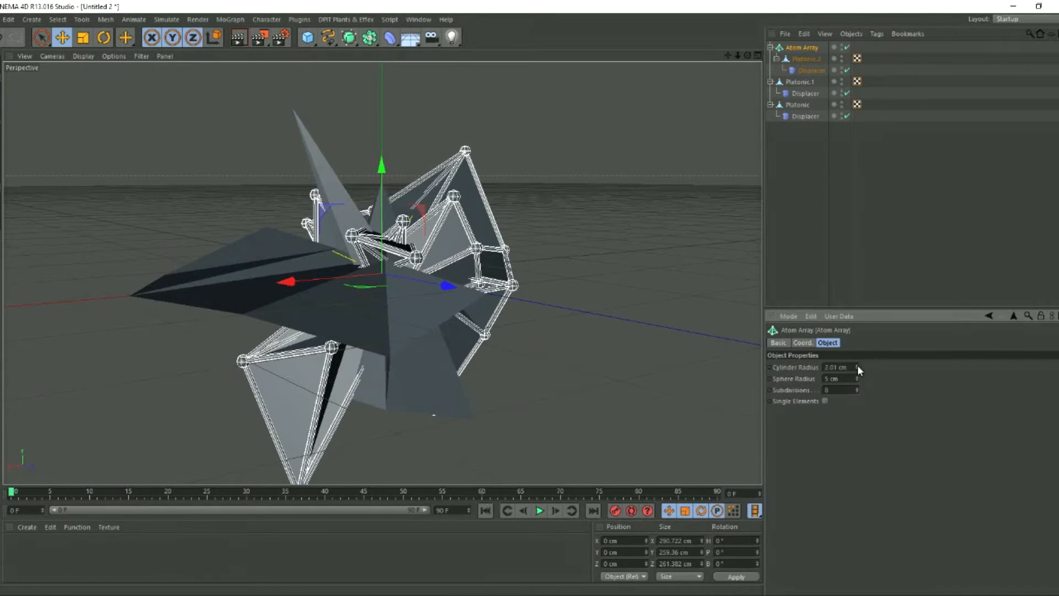
type("14")
key("Return")
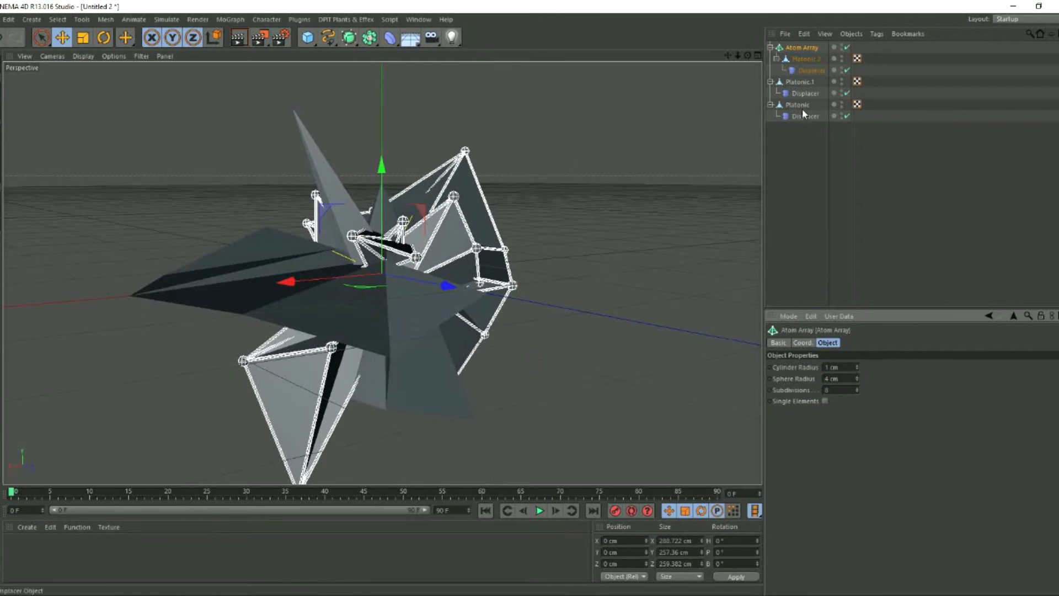
left_click_drag(858, 385, 857, 382)
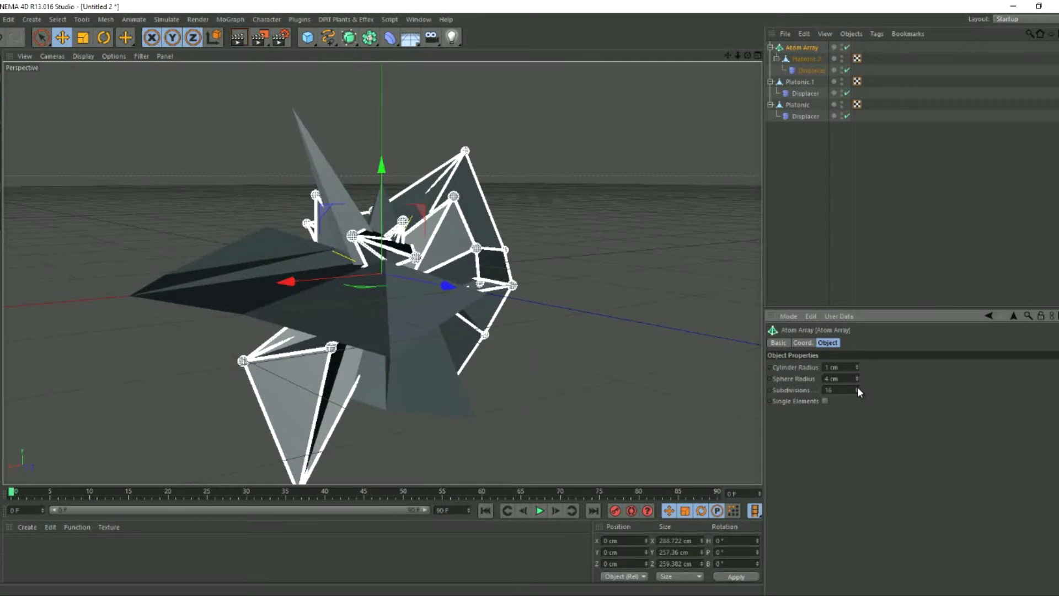
- Set the strength of Platonic.2's Displacer to -35 % and its height to 1277 cm, so the wireframe spreads beyond the solid shapes
left_click(811, 68)
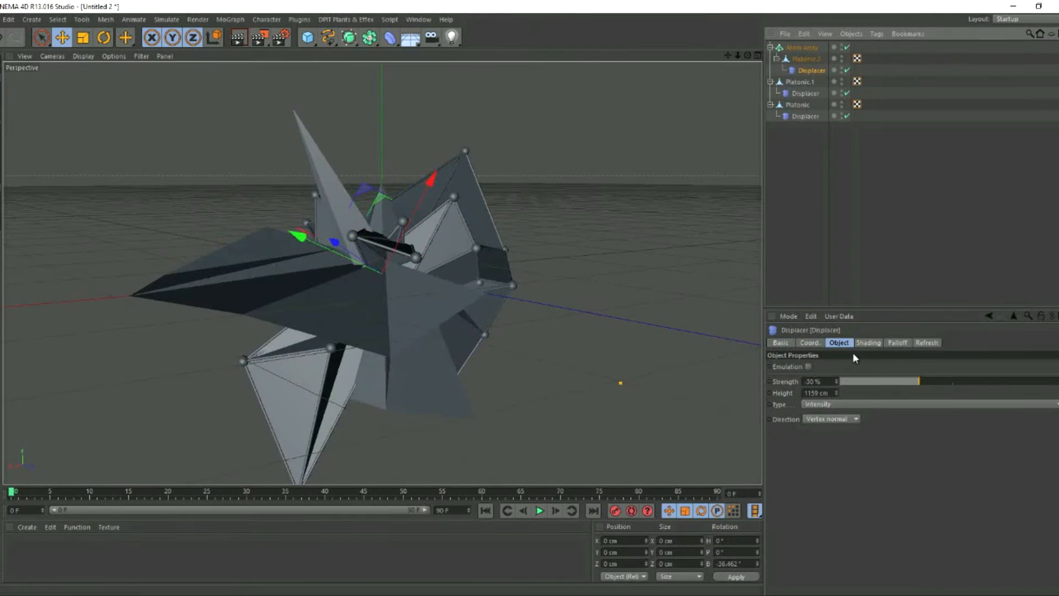
left_click_drag(890, 381, 913, 384)
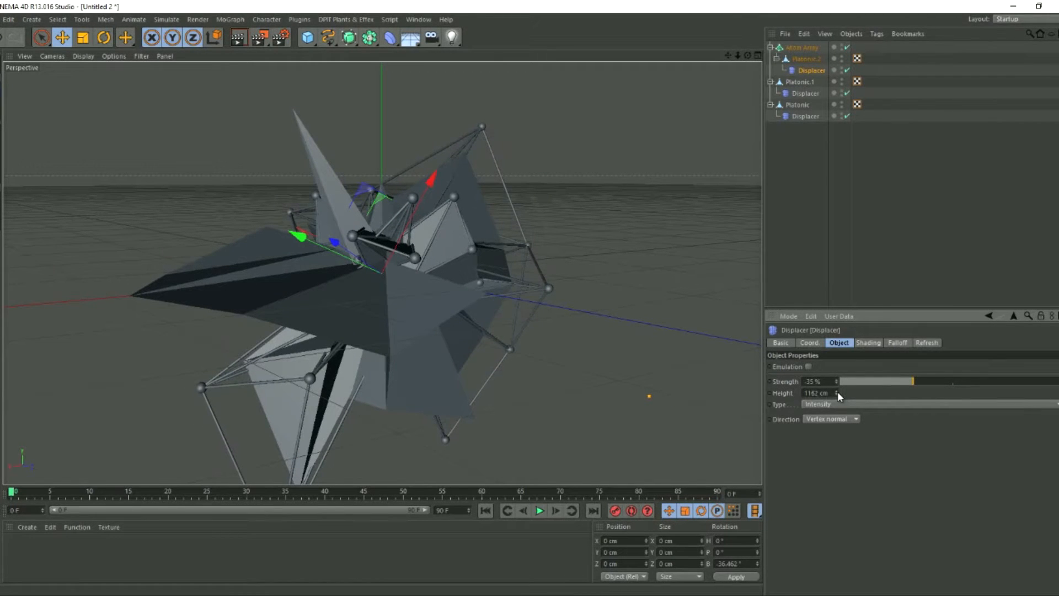
left_click_drag(837, 392, 827, 385)
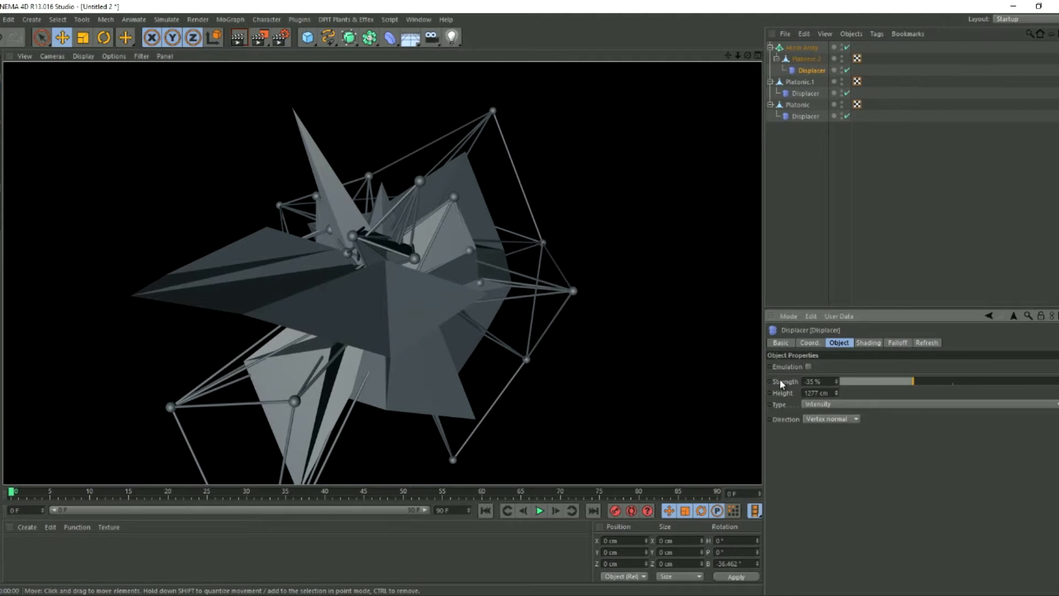
left_click(867, 342)
left_click(839, 343)
left_click(786, 203)
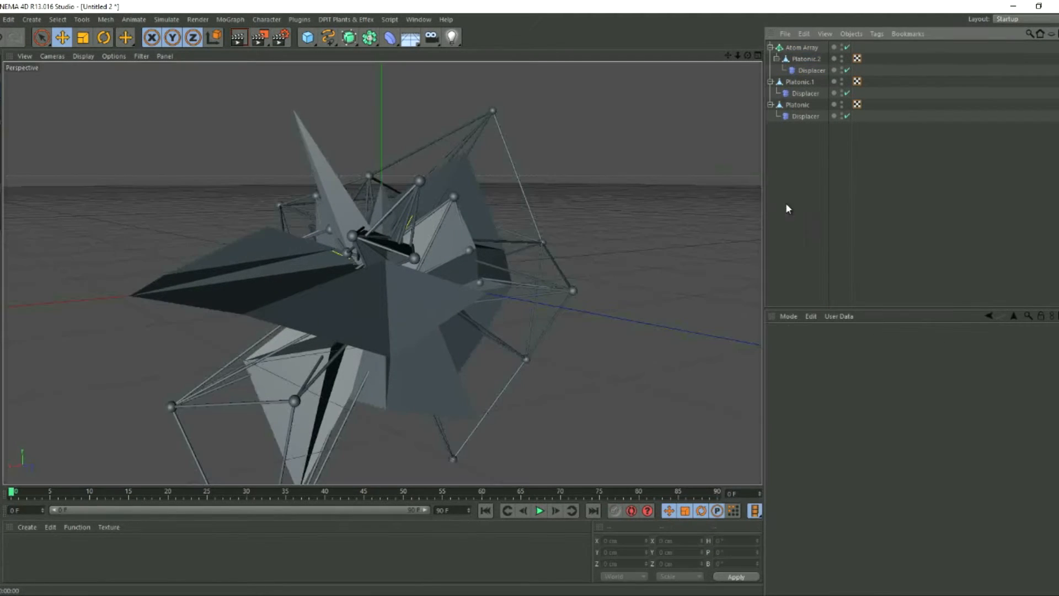
- Add a Sky object to the scene around the sculpture
left_click_drag(747, 55, 528, 297)
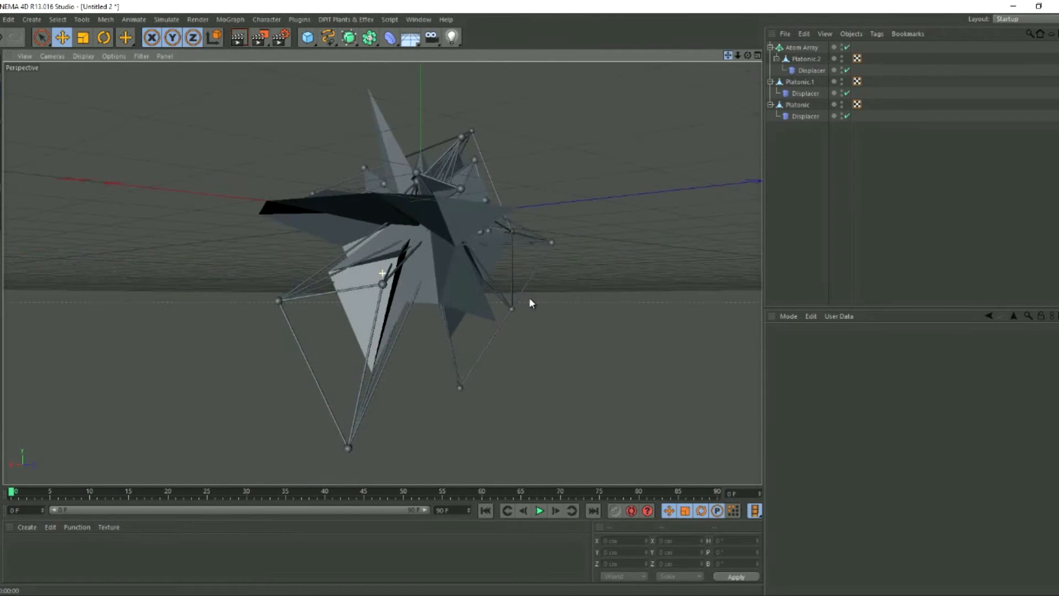
left_click_drag(747, 55, 528, 297)
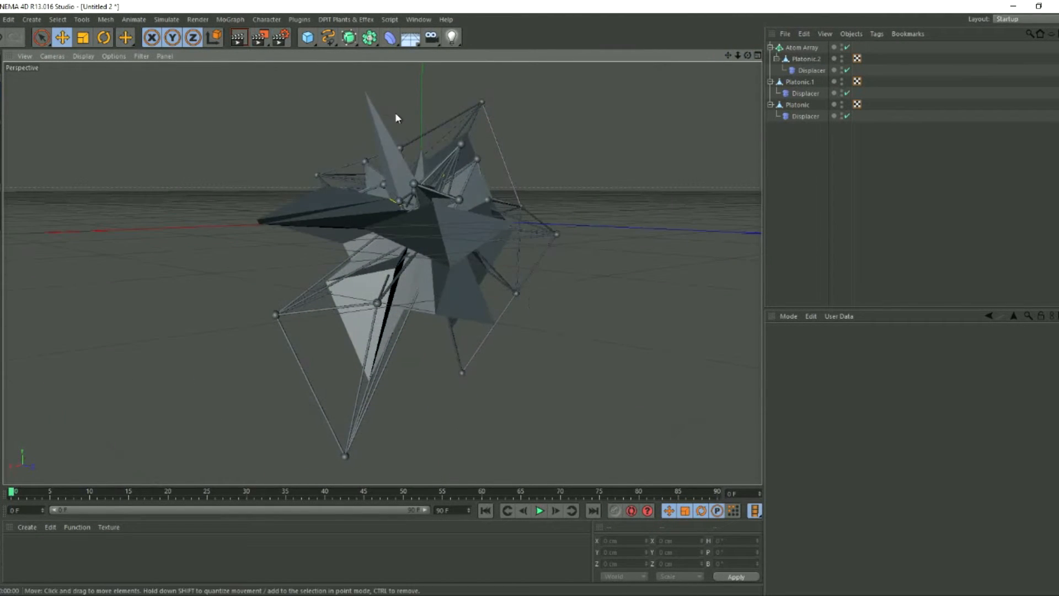
left_click_drag(728, 55, 529, 297)
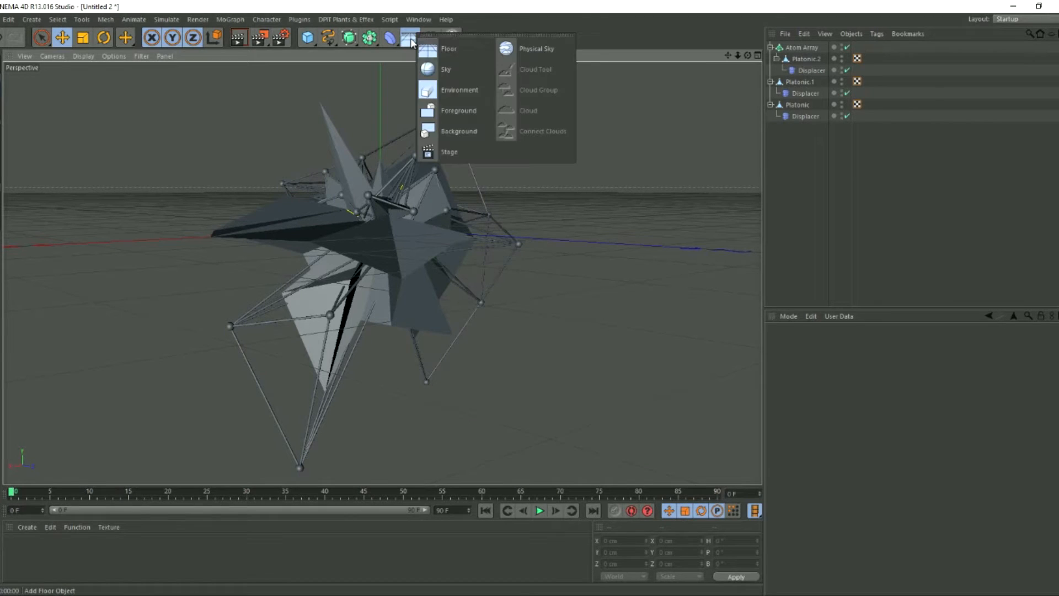
left_click(410, 38)
left_click(448, 69)
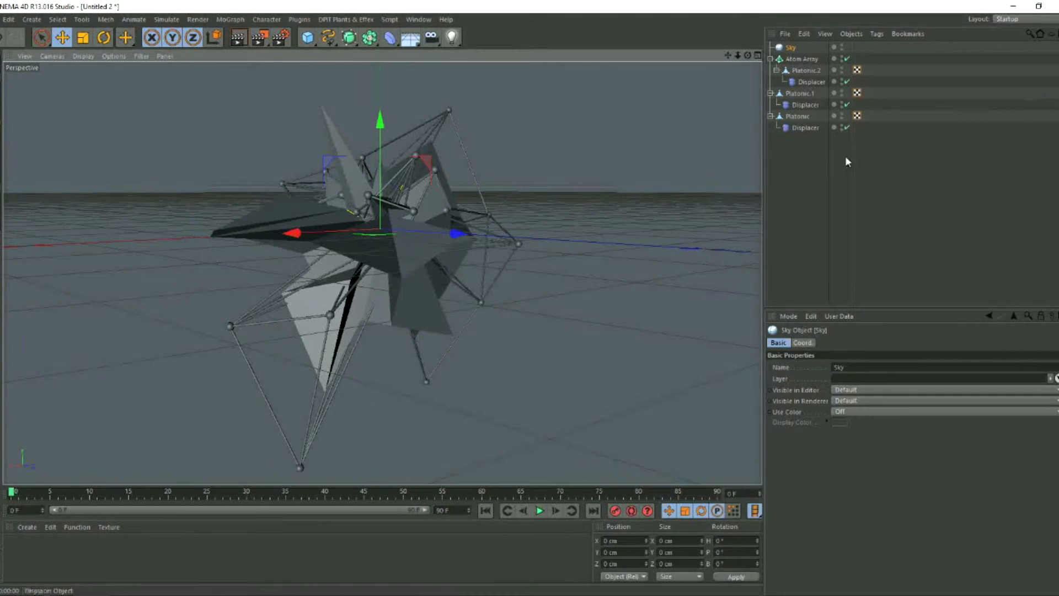
- Create a material with a Default environment image from the VideoCopilot Materials folder as its colour texture, and turn its specular off
left_click(27, 526)
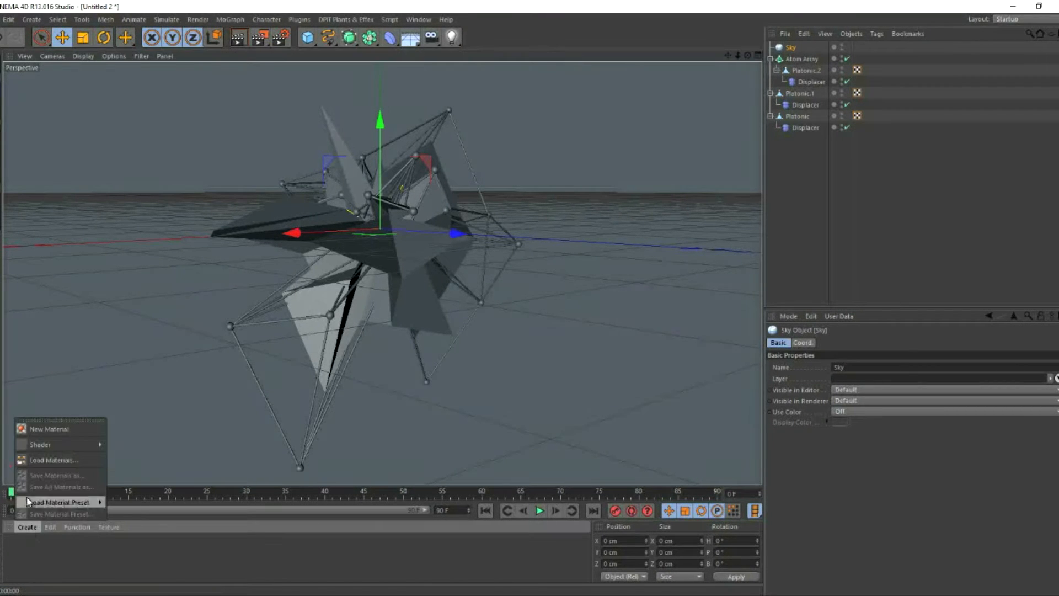
left_click(43, 459)
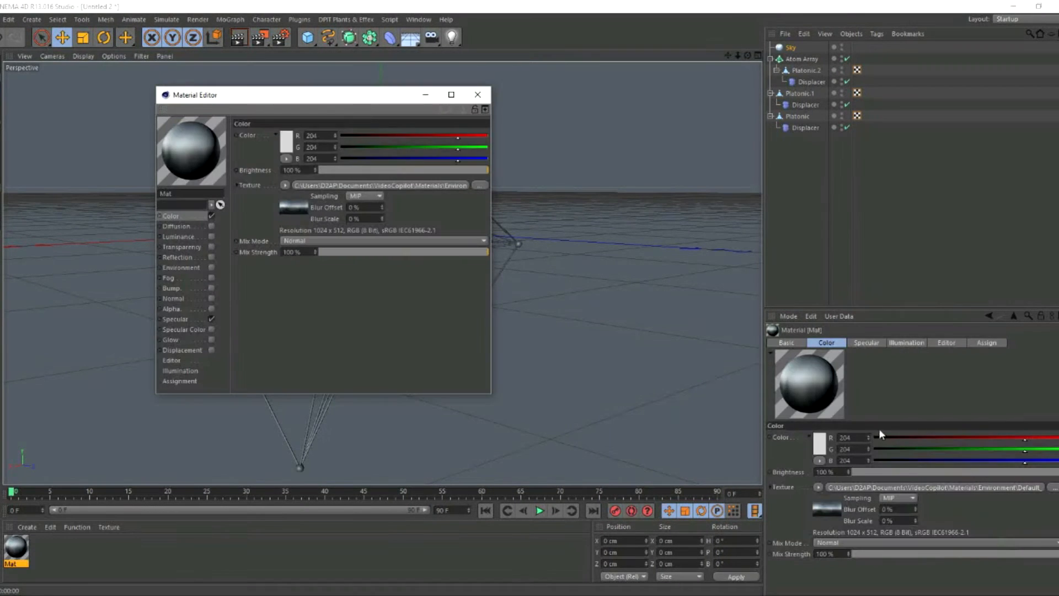
left_click_drag(366, 105, 485, 183)
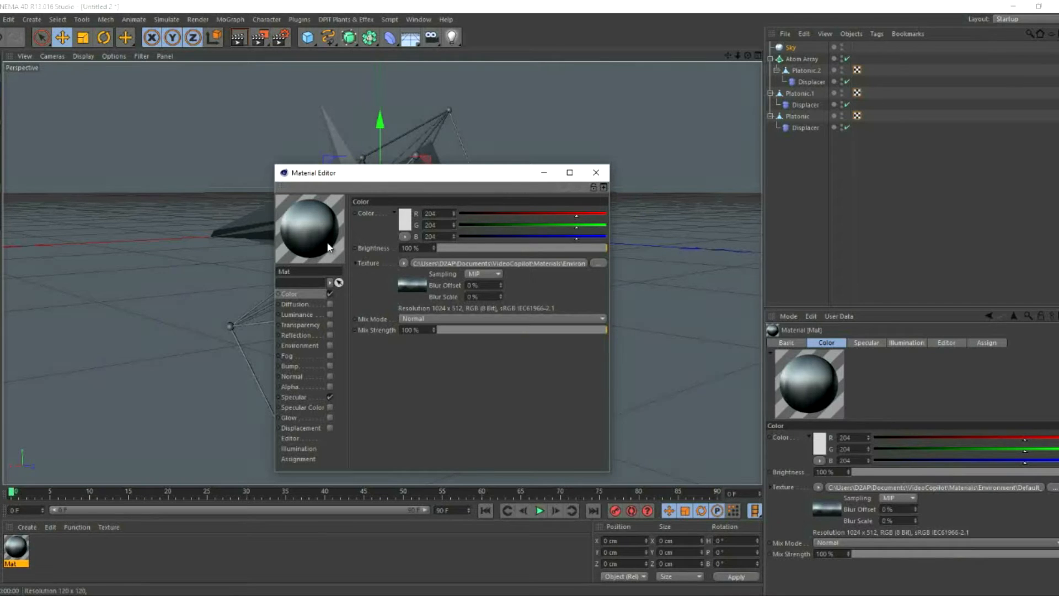
left_click(330, 396)
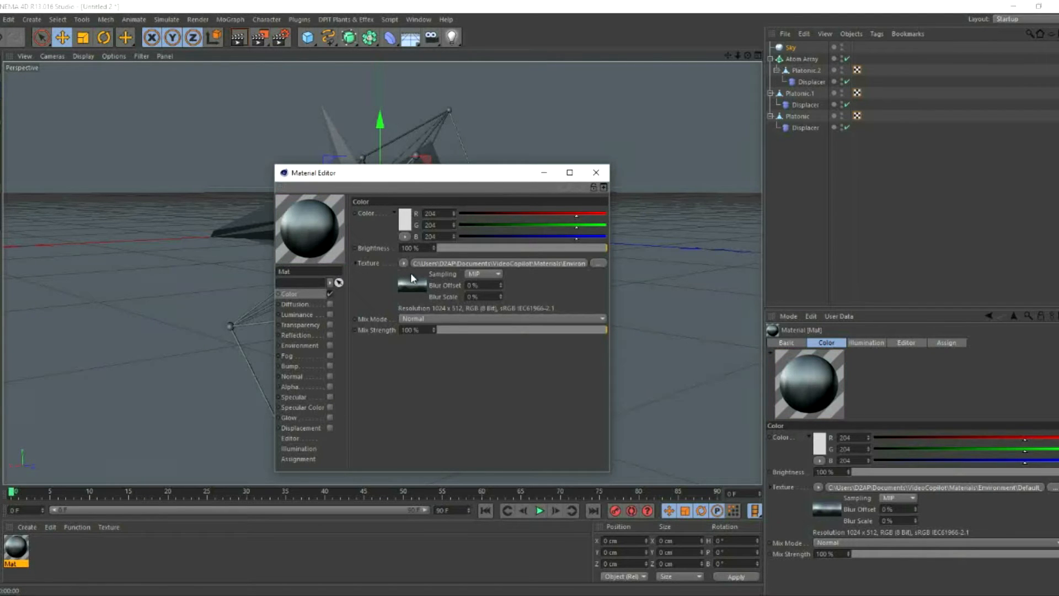
- Apply the environment material to the Sky and render a preview of the perspective view
left_click_drag(304, 233, 789, 49)
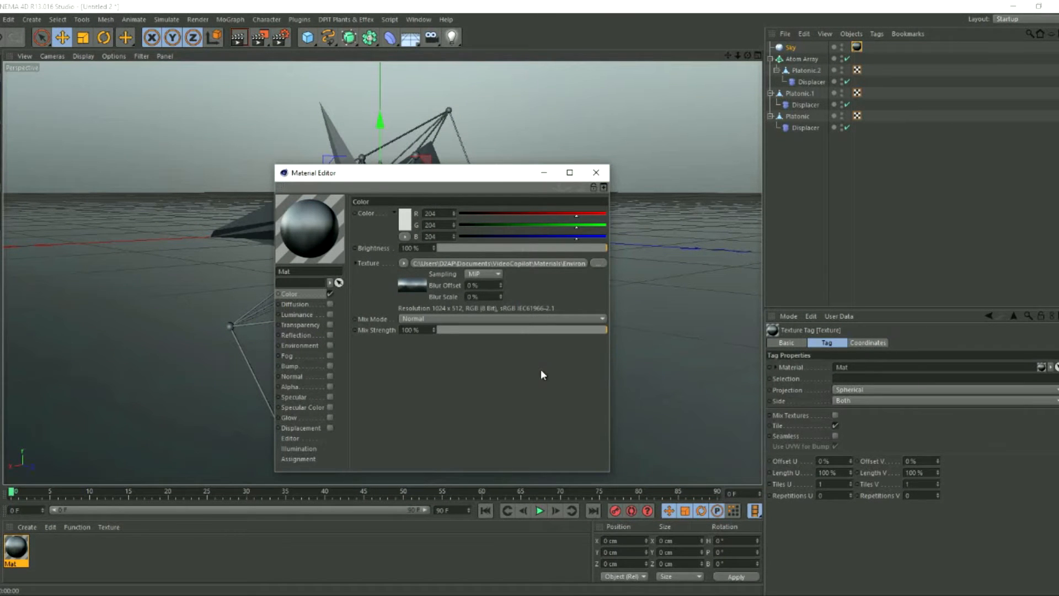
left_click(596, 172)
left_click(238, 37)
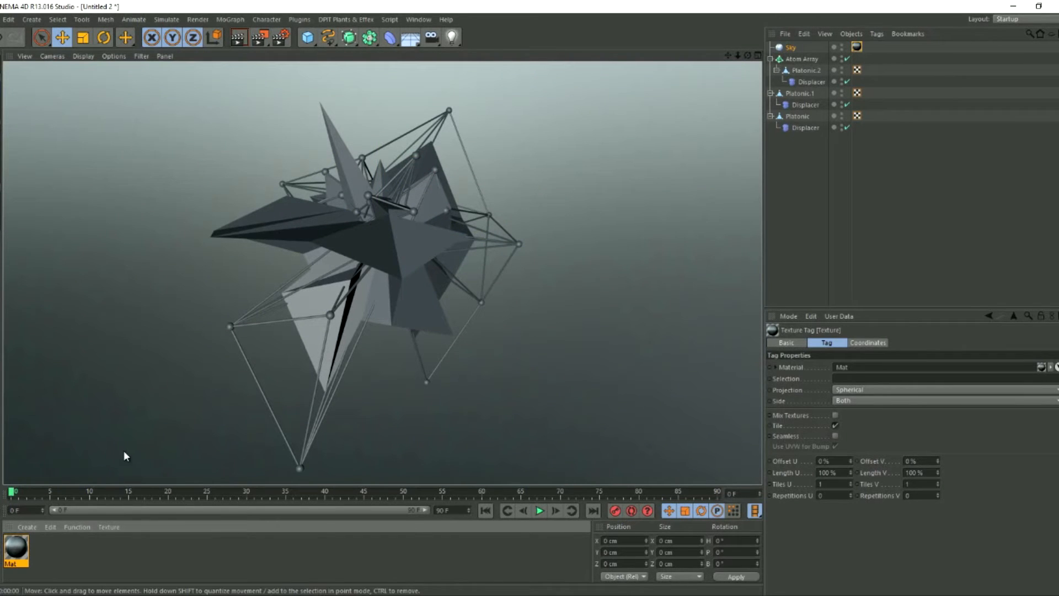
- Create a second material and set its colour to a warm off-white, RGB 221, 217, 206
double_click(51, 551)
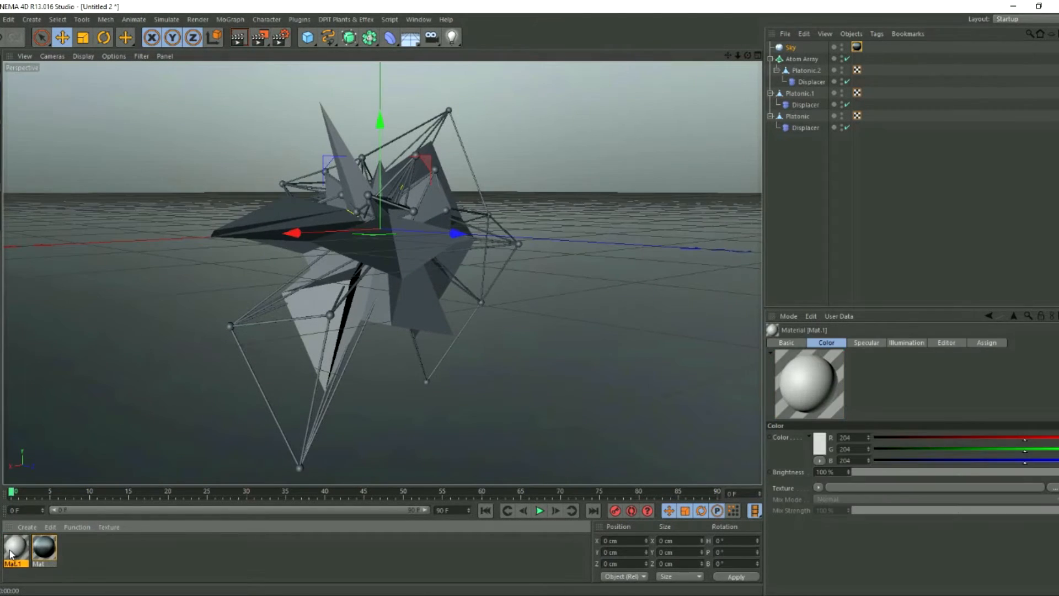
double_click(16, 547)
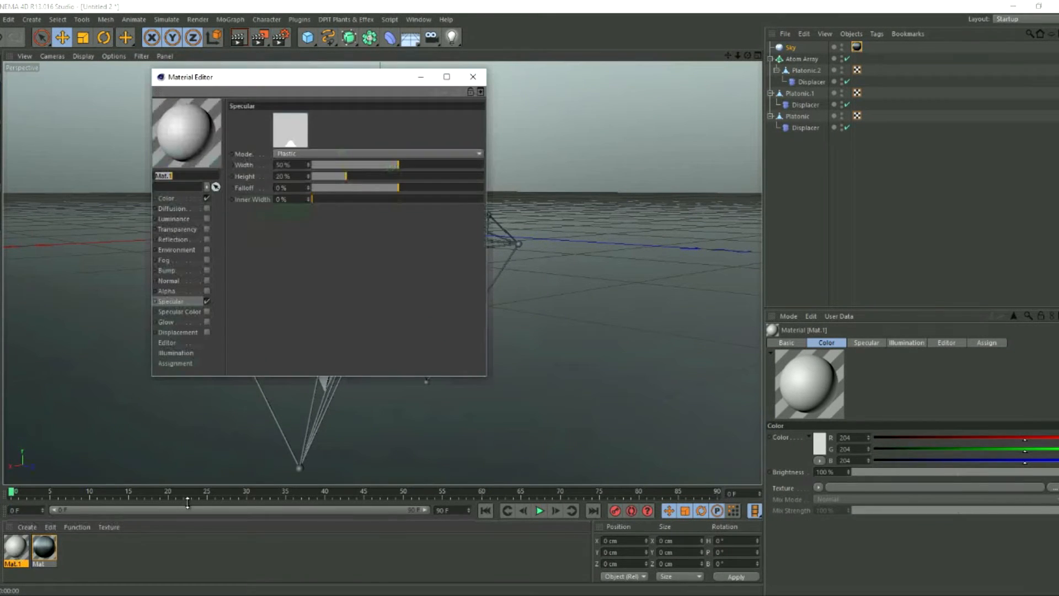
left_click(168, 198)
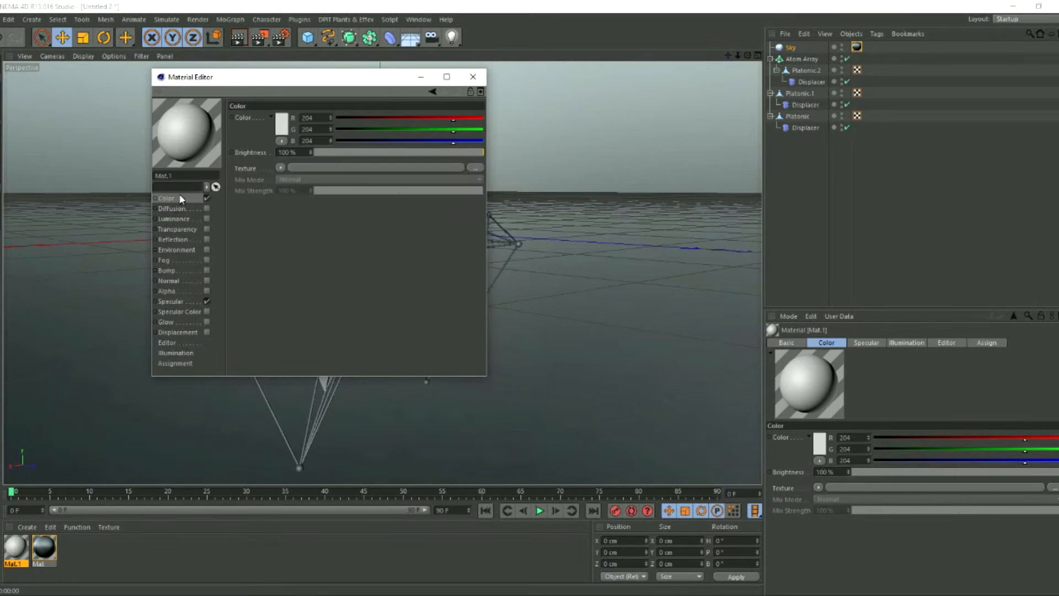
left_click(289, 124)
left_click(219, 91)
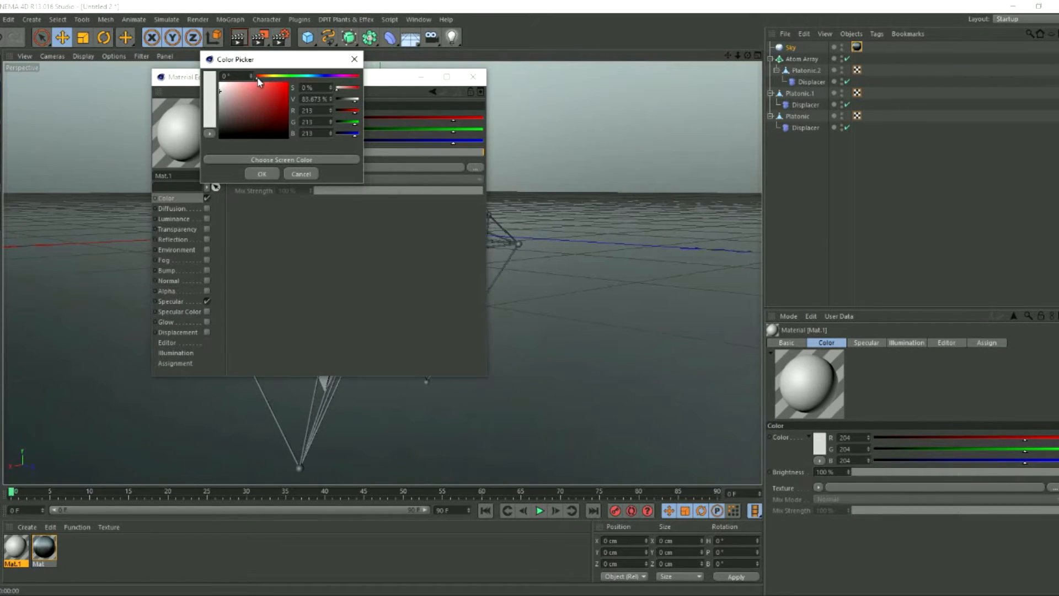
left_click_drag(257, 77, 224, 90)
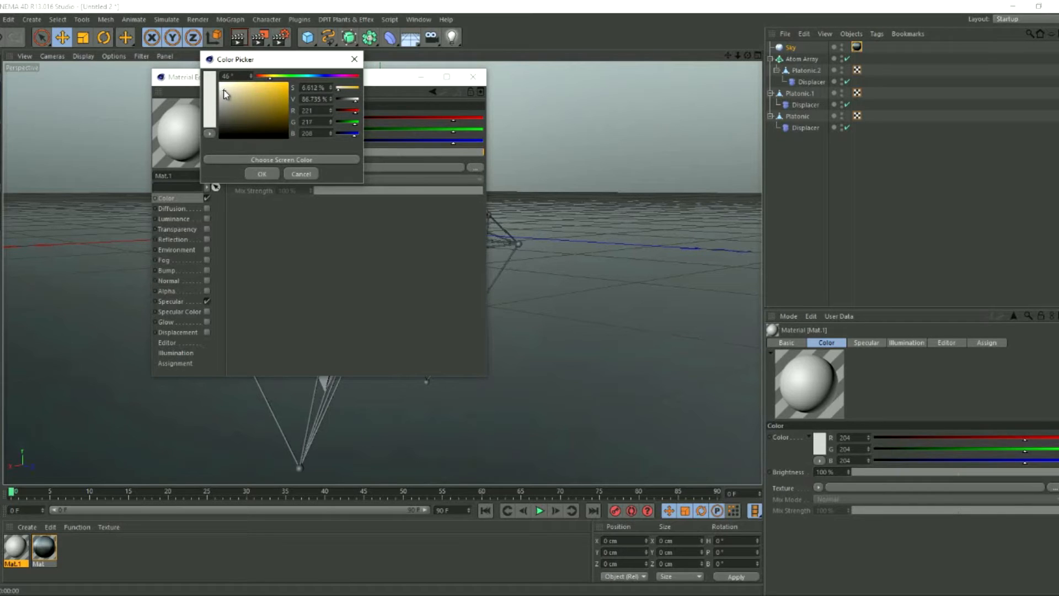
left_click(255, 176)
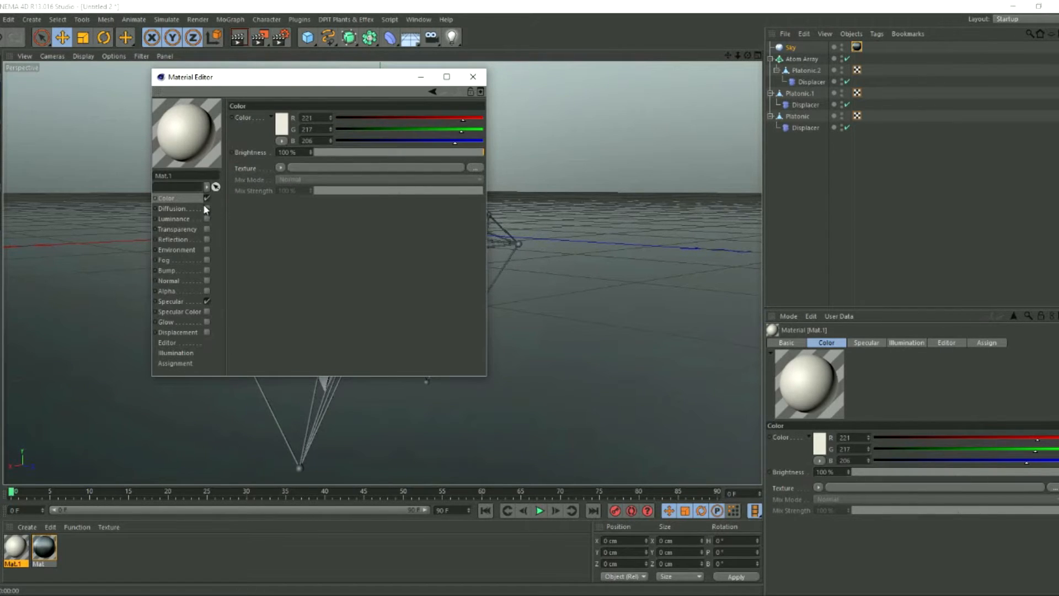
- Enable luminance on the off-white material with a brightness of 53 %
left_click(192, 218)
left_click(207, 219)
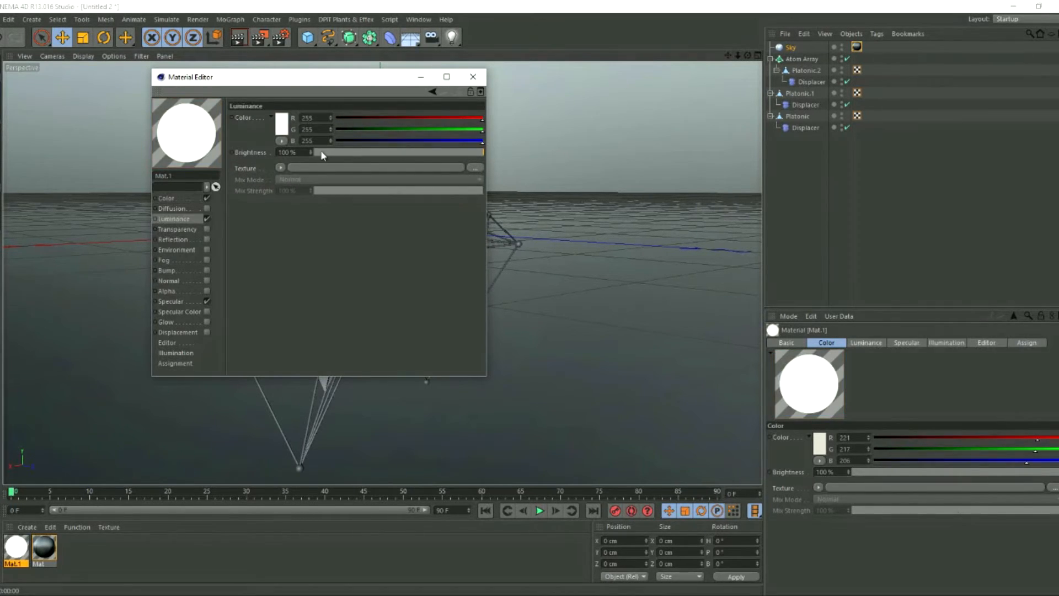
mouse_move(401, 153)
left_mouse_down()
mouse_move(370, 153)
mouse_move(406, 152)
left_mouse_up()
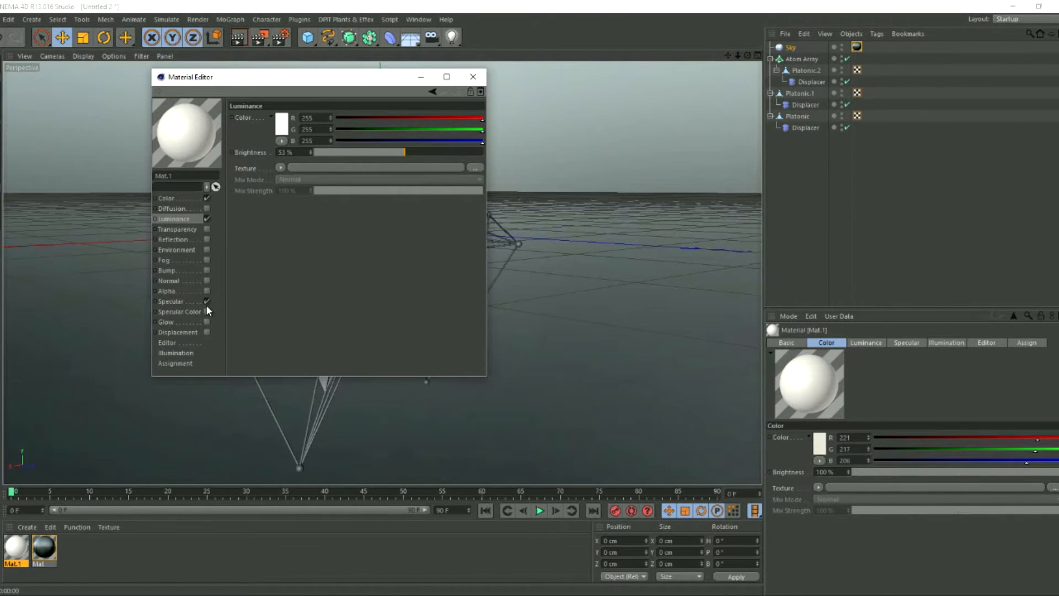
- Set the off-white material's specular mode to Metal with 93 % width and 48 % height
left_click(186, 301)
left_click(380, 154)
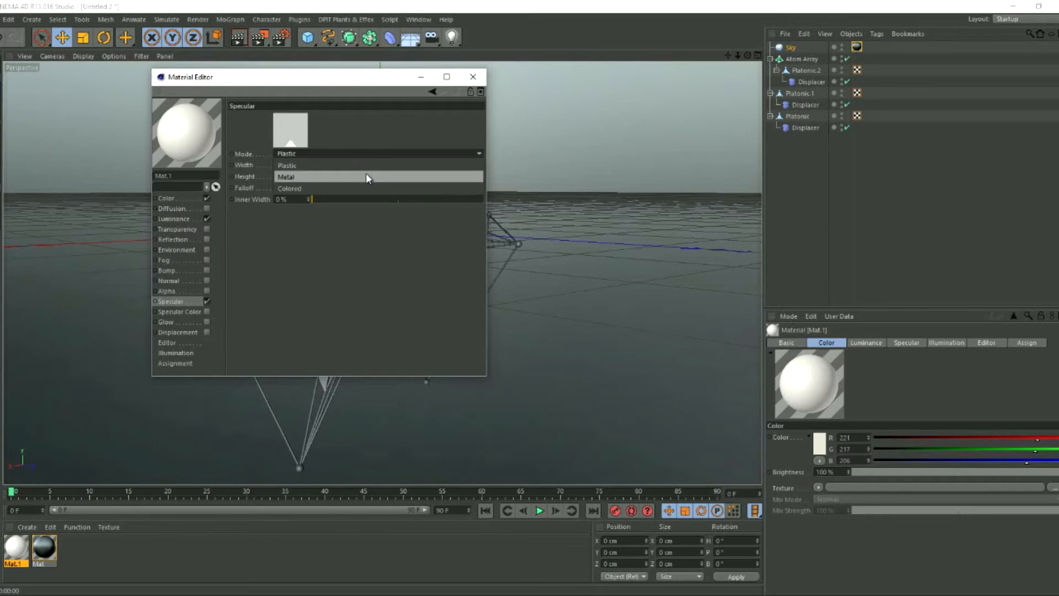
left_click(367, 177)
left_click_drag(347, 177, 473, 166)
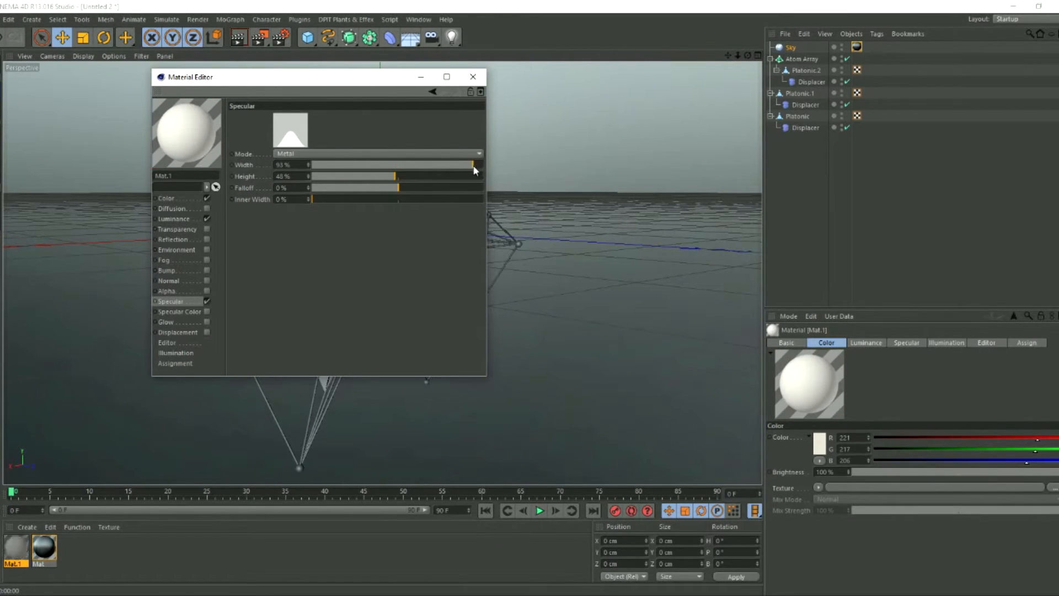
- Enable reflection on the off-white material with low brightness and 13 % blurriness
left_click(207, 239)
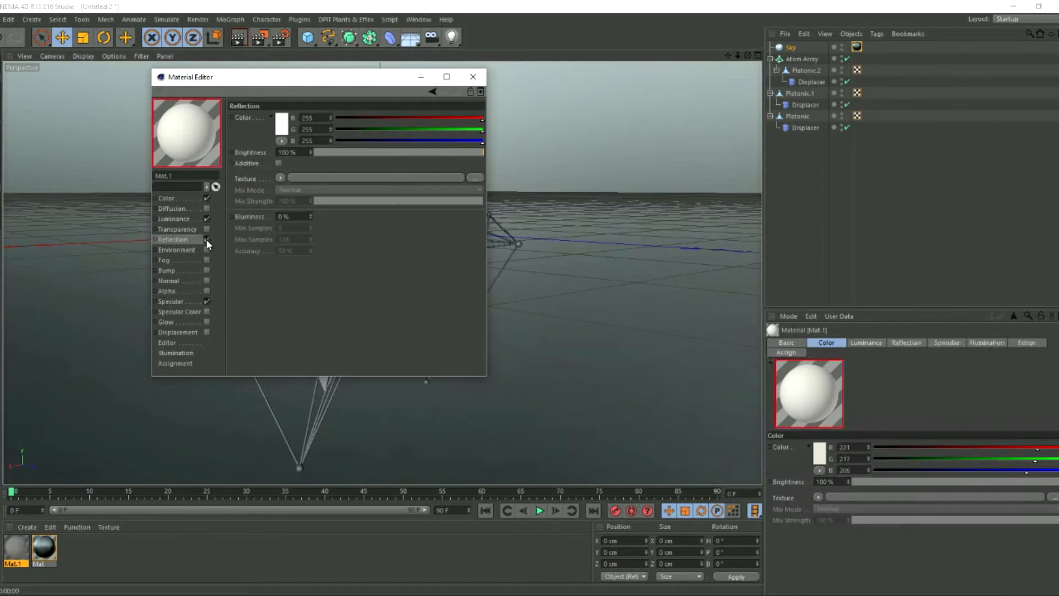
left_click(330, 153)
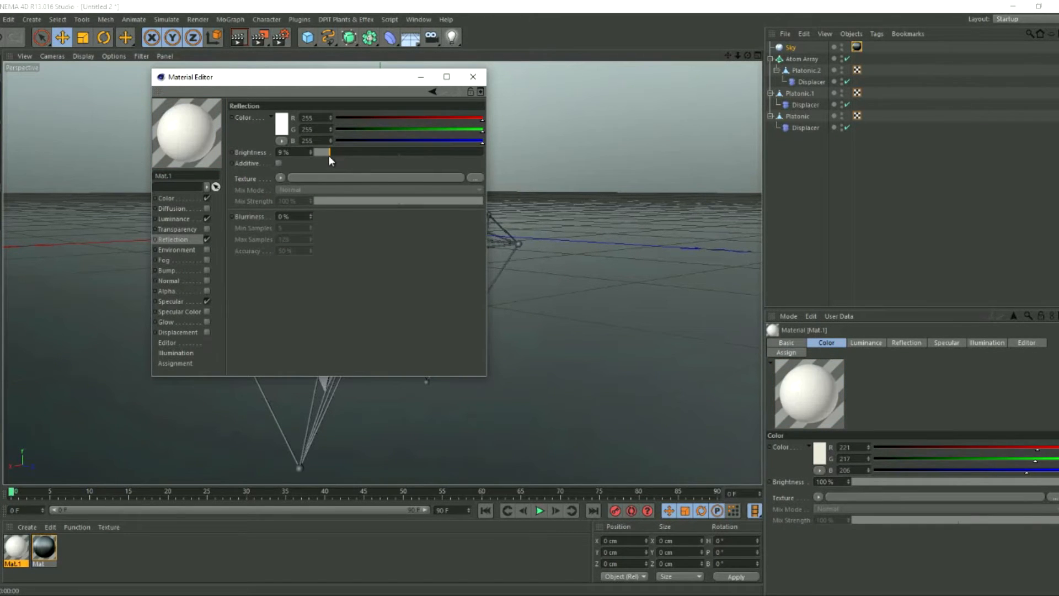
left_click_drag(311, 214, 311, 214)
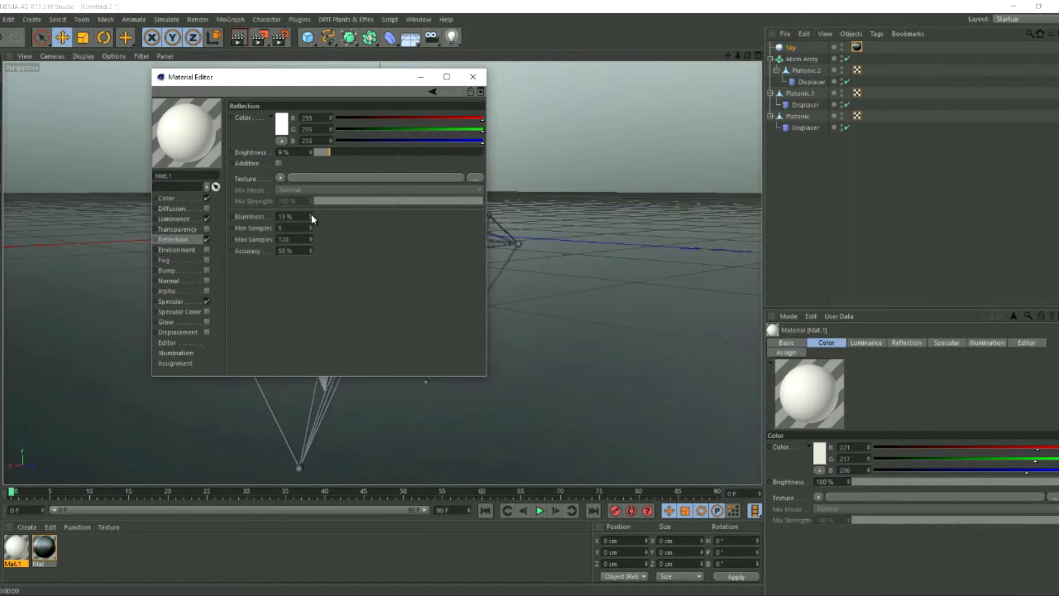
left_click(336, 152)
- Apply the off-white material to the Atom Array and close the material's settings
left_click_drag(802, 64, 803, 61)
left_click(472, 77)
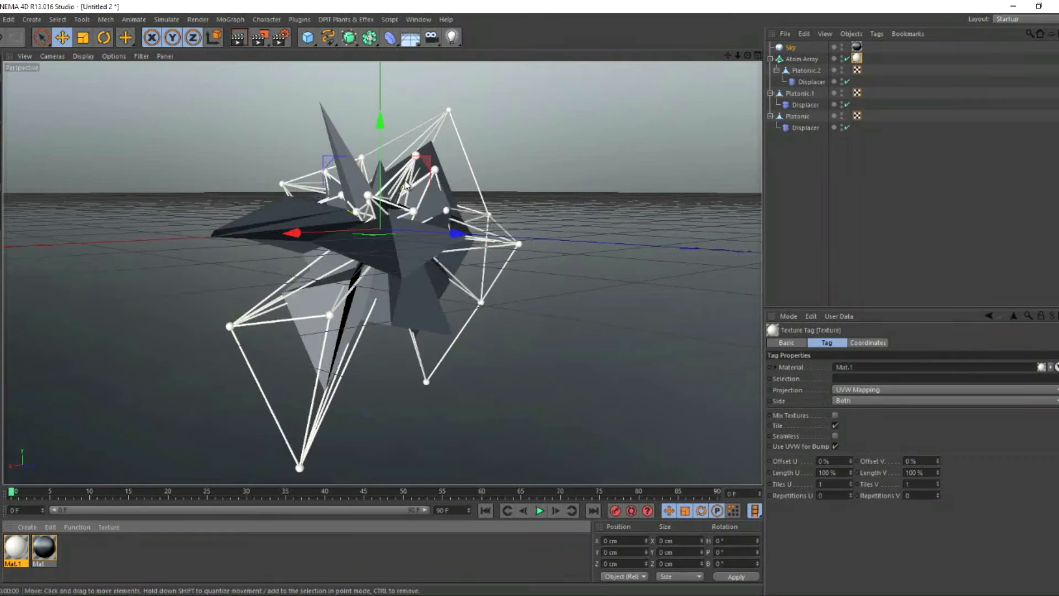
- Create a third material and set its colour to mid grey, RGB 169, 169, 169
double_click(72, 552)
double_click(14, 549)
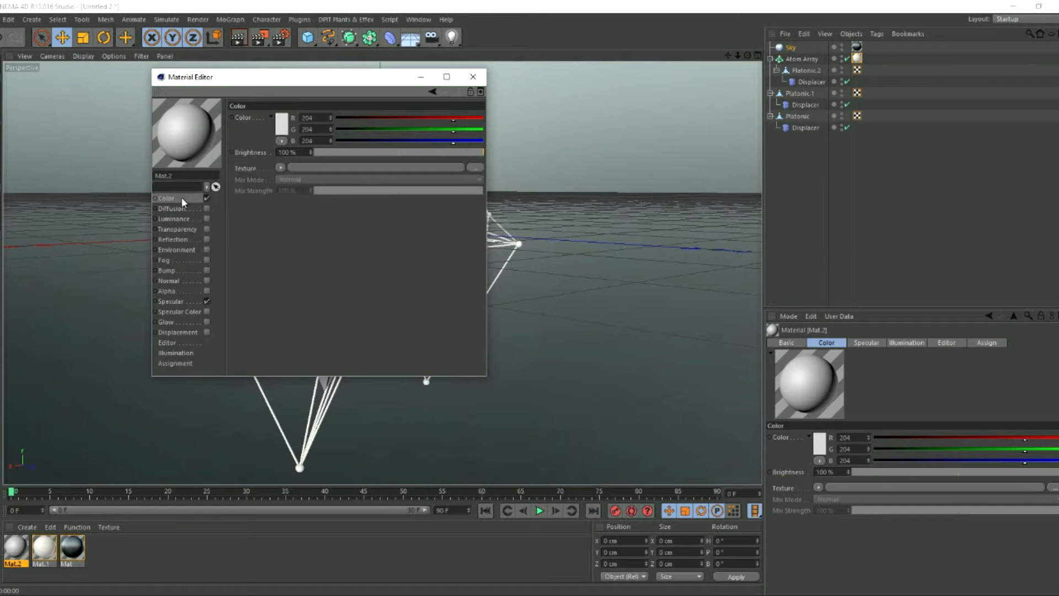
left_click(281, 126)
left_click(227, 100)
left_click(262, 175)
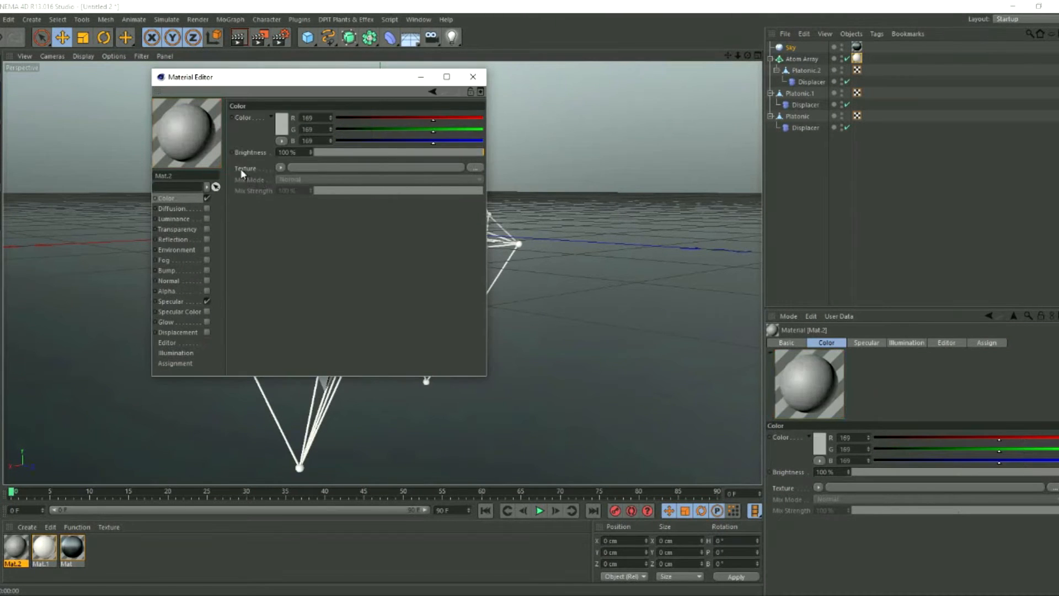
- Enable reflection on the grey material with 13 % brightness, slight blurriness and a Fresnel texture at 57 % mix strength
left_click(175, 239)
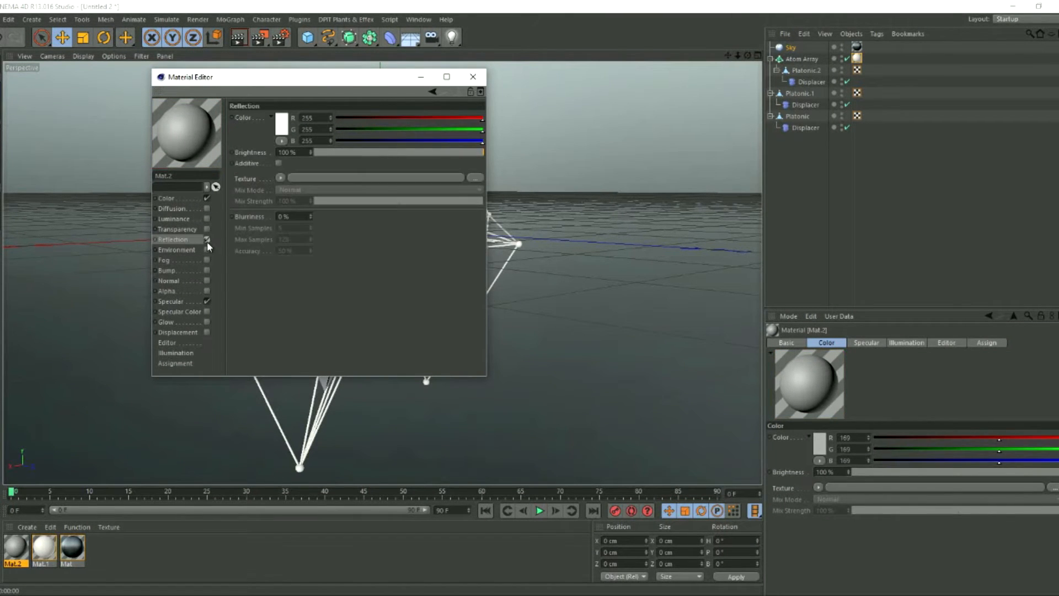
left_click(207, 239)
left_click_drag(314, 153, 336, 153)
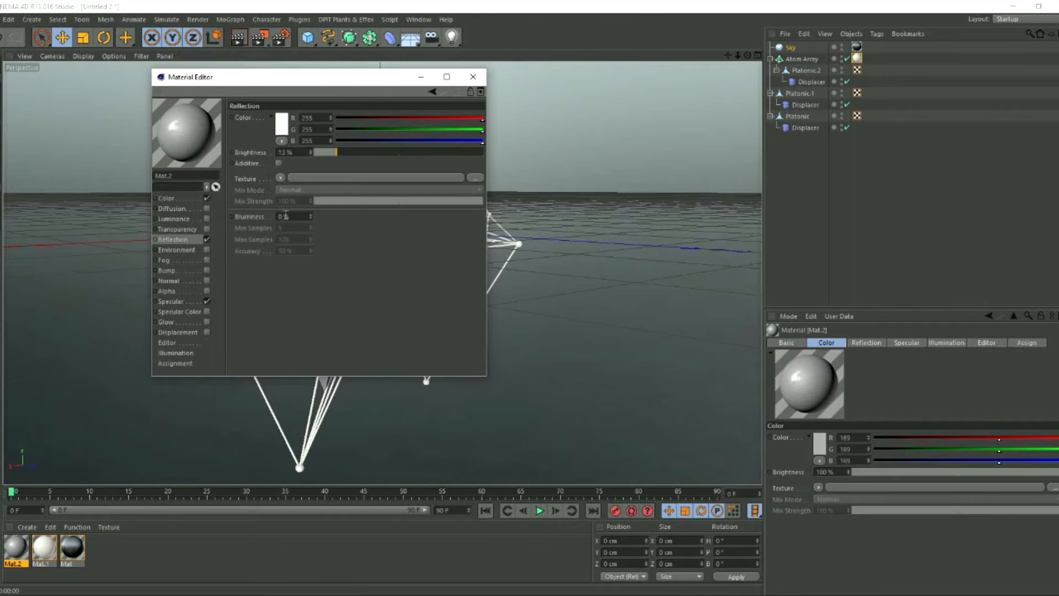
left_click_drag(311, 215, 311, 215)
left_click(280, 178)
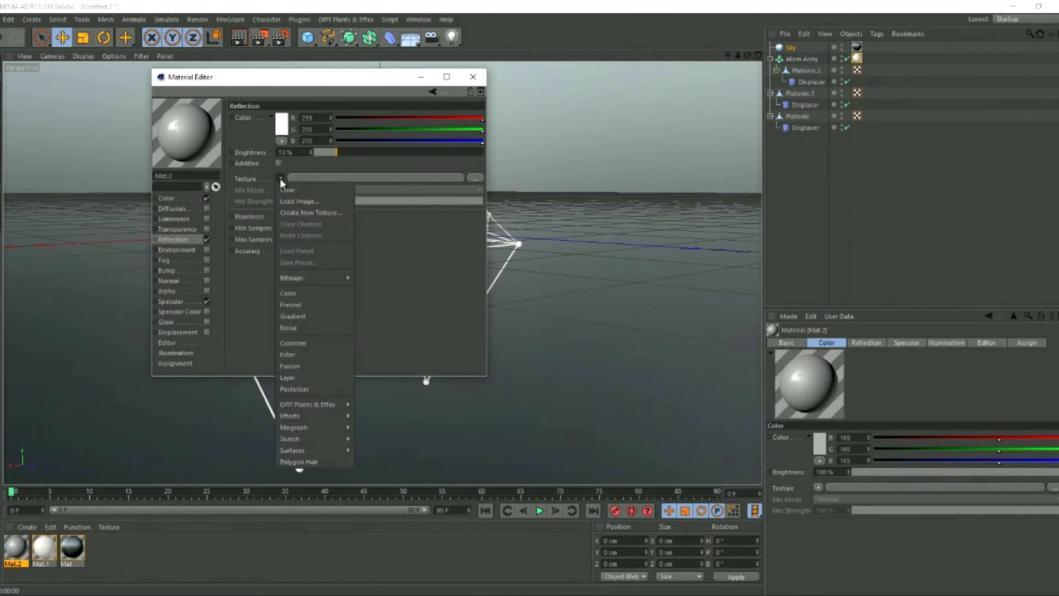
left_click(299, 303)
left_click(411, 233)
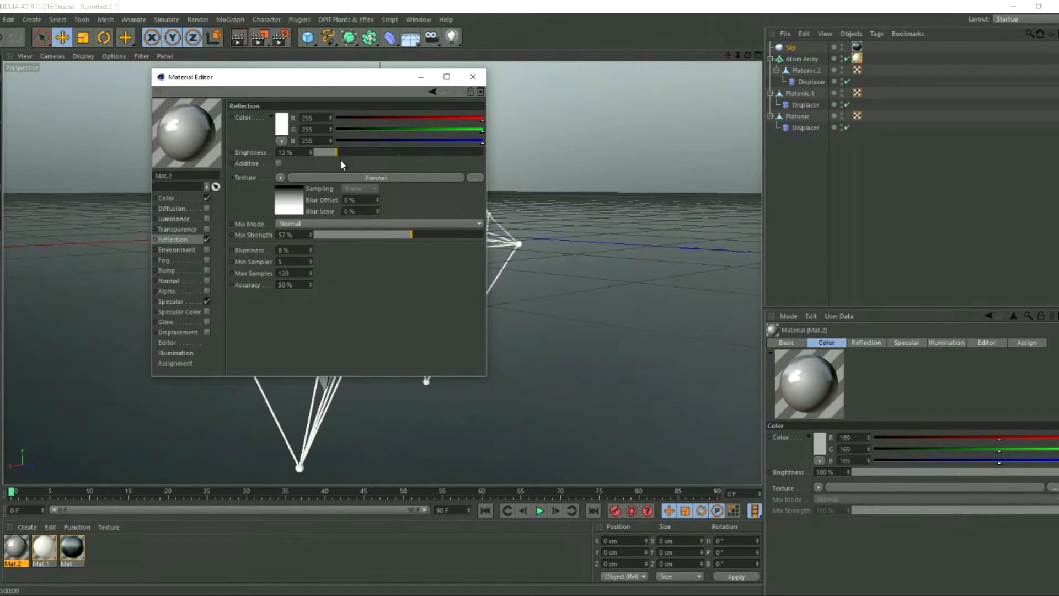
- Darken the grey material's colour to RGB 96, 96, 96
left_click(171, 198)
left_click(278, 128)
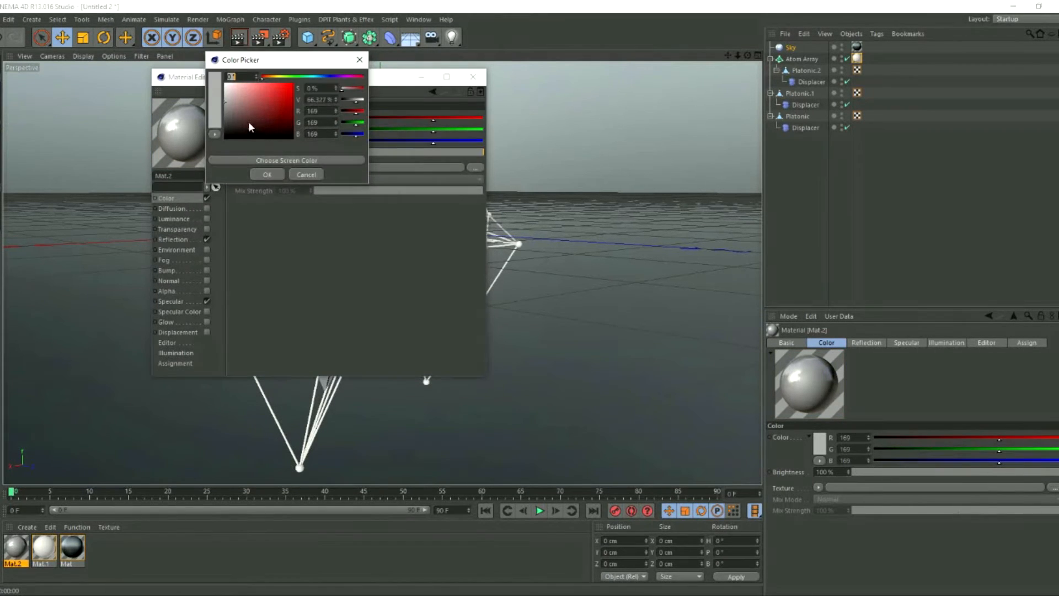
left_click(230, 117)
left_click_drag(230, 117, 221, 117)
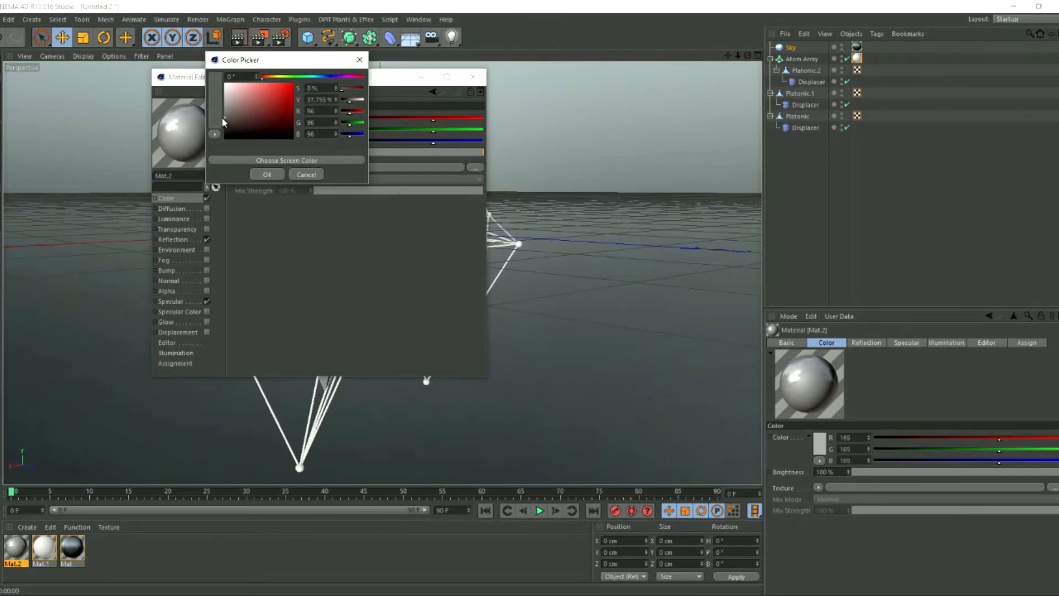
left_click(266, 175)
- Set the dark grey material's specular mode to Metal with 81 % width and 57 % height
left_click(187, 300)
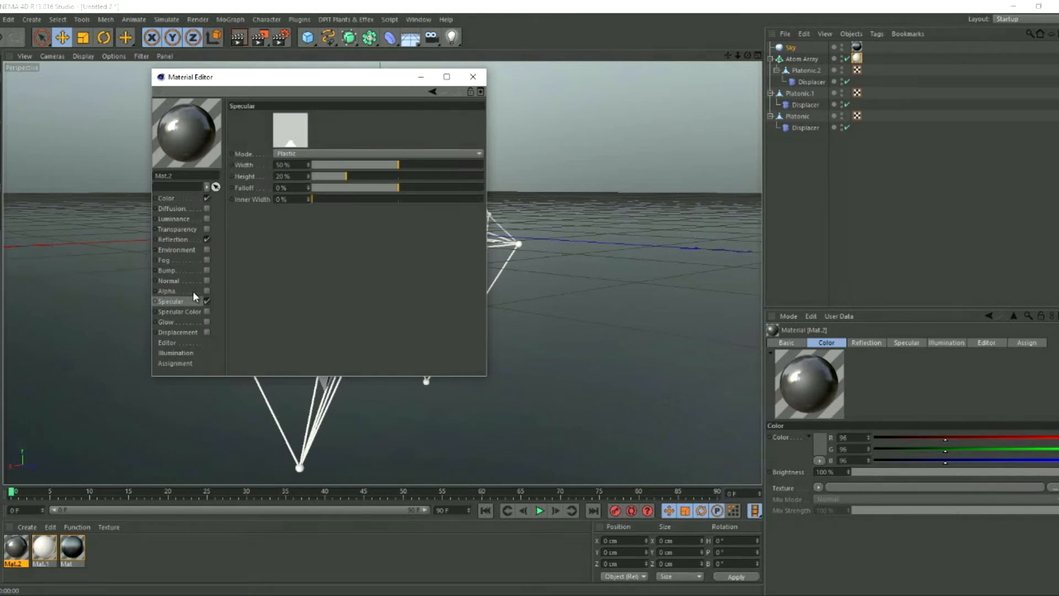
left_click(337, 153)
left_click(298, 177)
left_click_drag(346, 176, 451, 173)
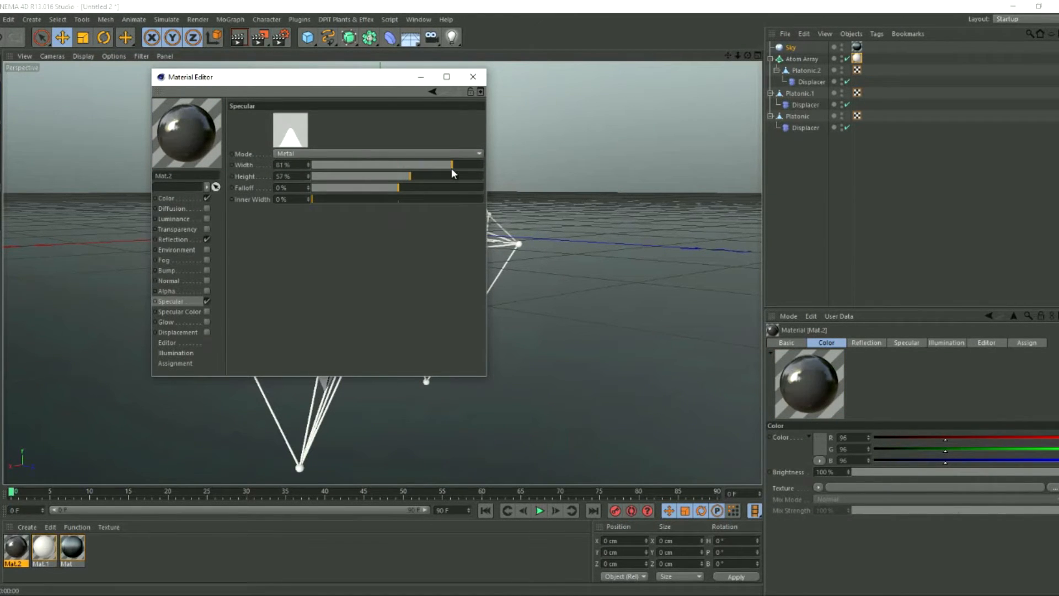
- Enable the dark grey material's bump channel with a Noise texture
left_click(206, 269)
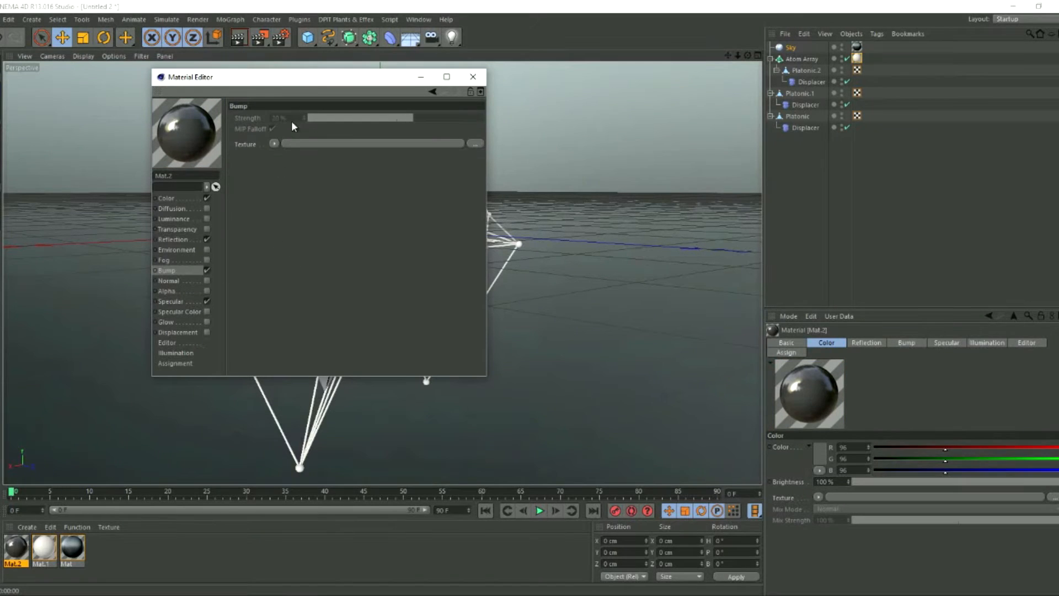
left_click(275, 144)
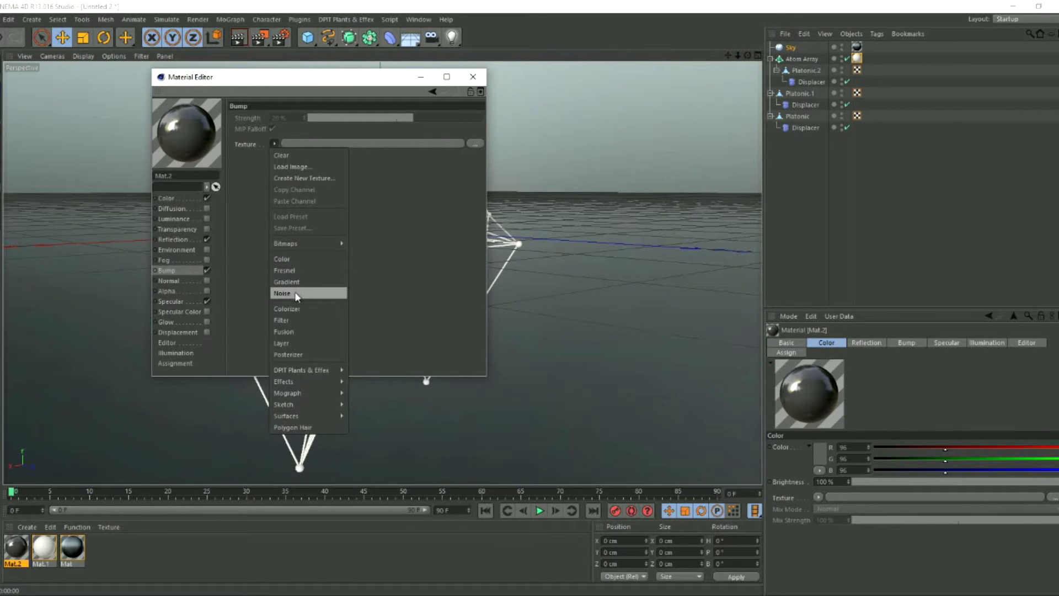
left_click(280, 295)
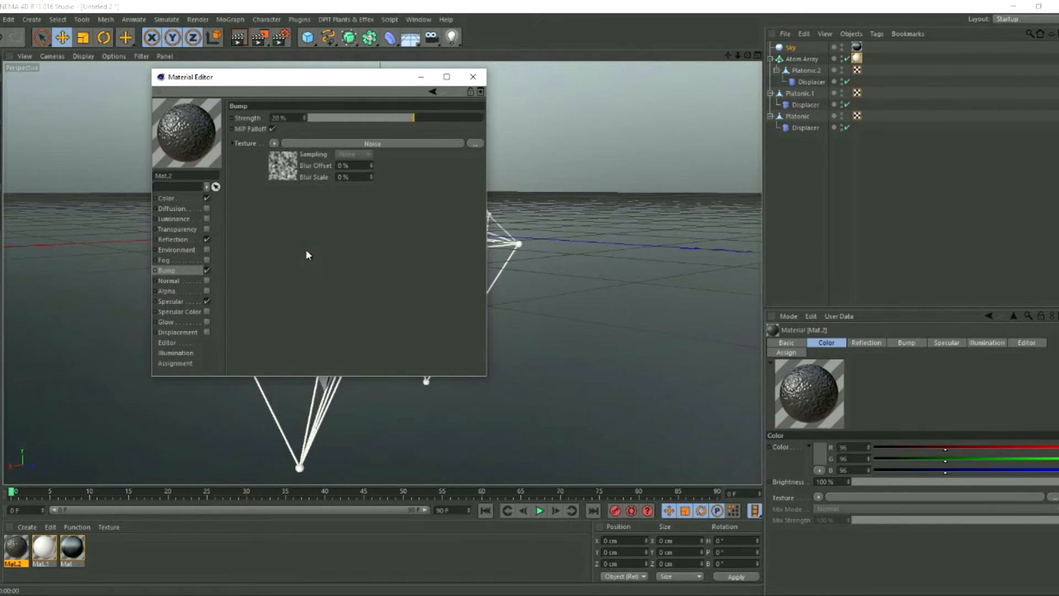
- Set the bump noise type to Cranal and its global scale to 224 %
left_click(282, 161)
left_click(332, 230)
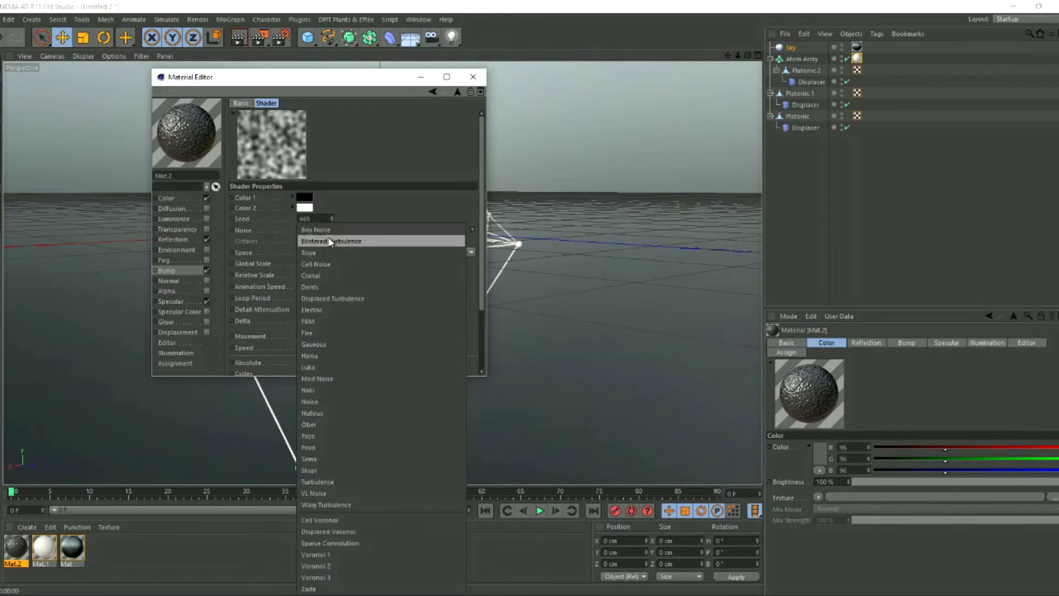
left_click(321, 251)
scroll(338, 229, "down", 1)
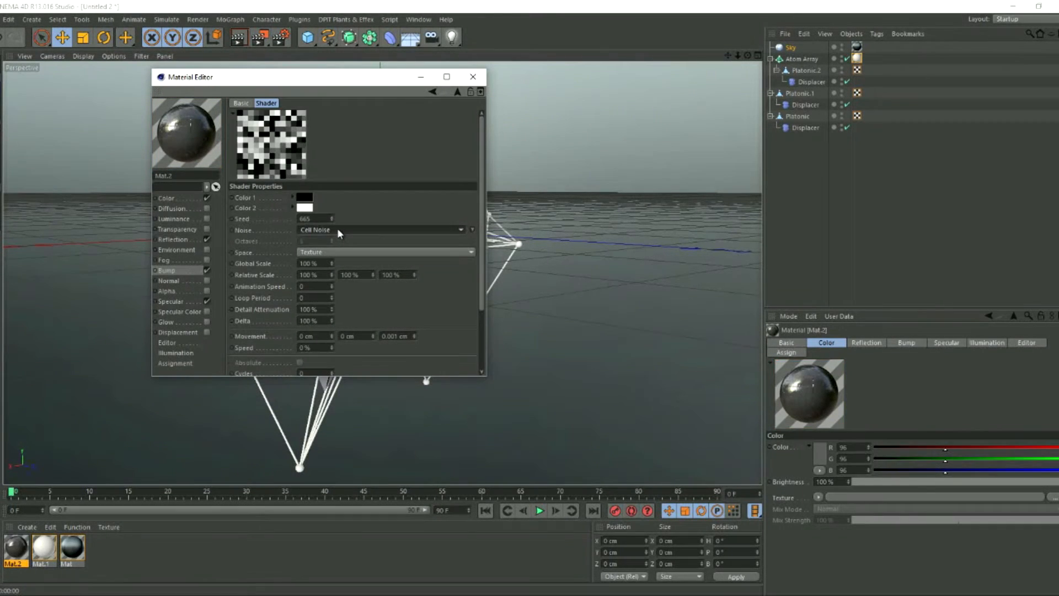
scroll(337, 229, "down", 1)
scroll(337, 230, "down", 1)
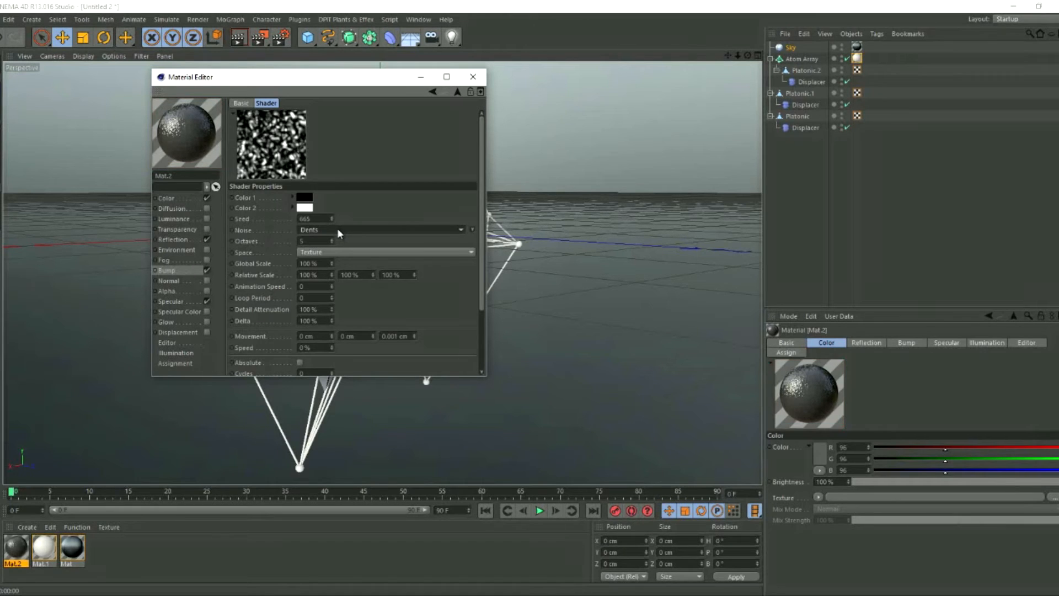
scroll(338, 230, "up", 1)
left_click_drag(332, 263, 332, 256)
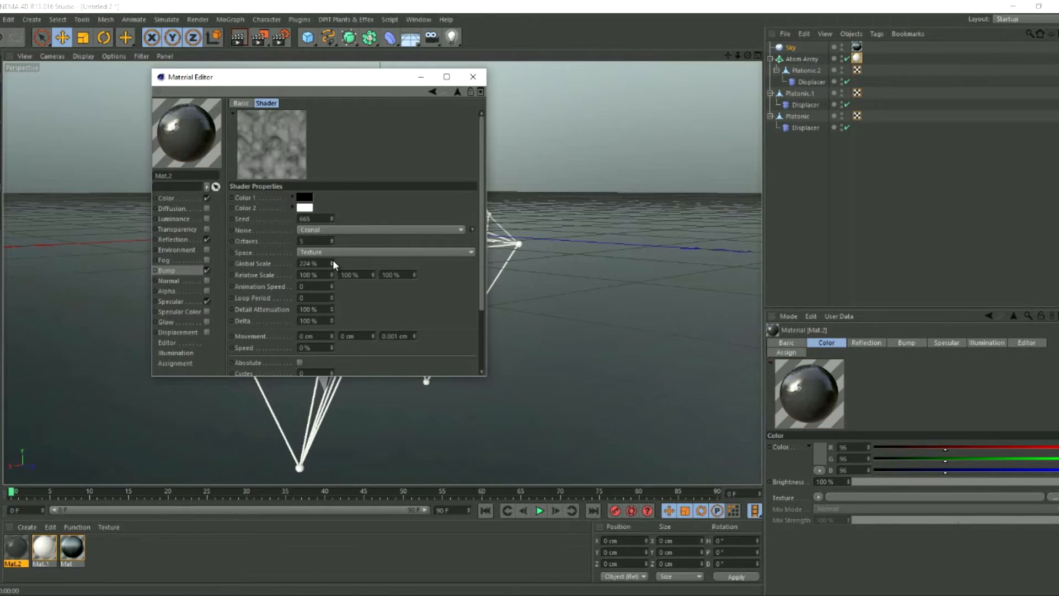
- Set the dark grey material's bump strength to 11 % and close its settings
left_click(219, 269)
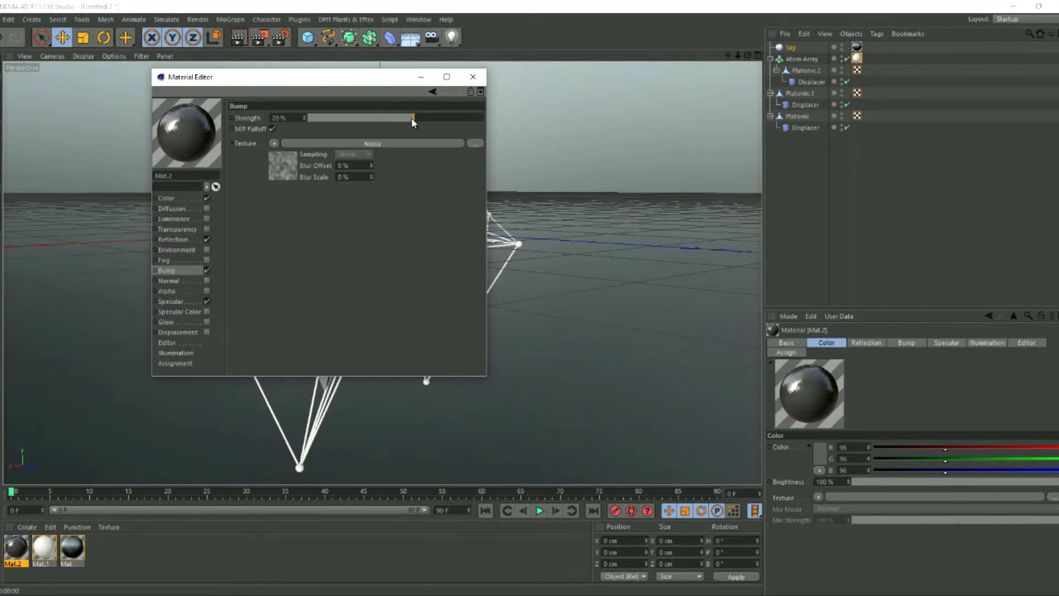
left_click_drag(412, 118, 406, 118)
left_click(473, 77)
- Apply the dark grey material to Platonic and Platonic.1 and render a preview of the view
mouse_move(837, 150)
left_mouse_down()
mouse_move(799, 76)
mouse_move(806, 104)
mouse_move(805, 93)
mouse_move(876, 122)
mouse_move(869, 116)
left_mouse_up()
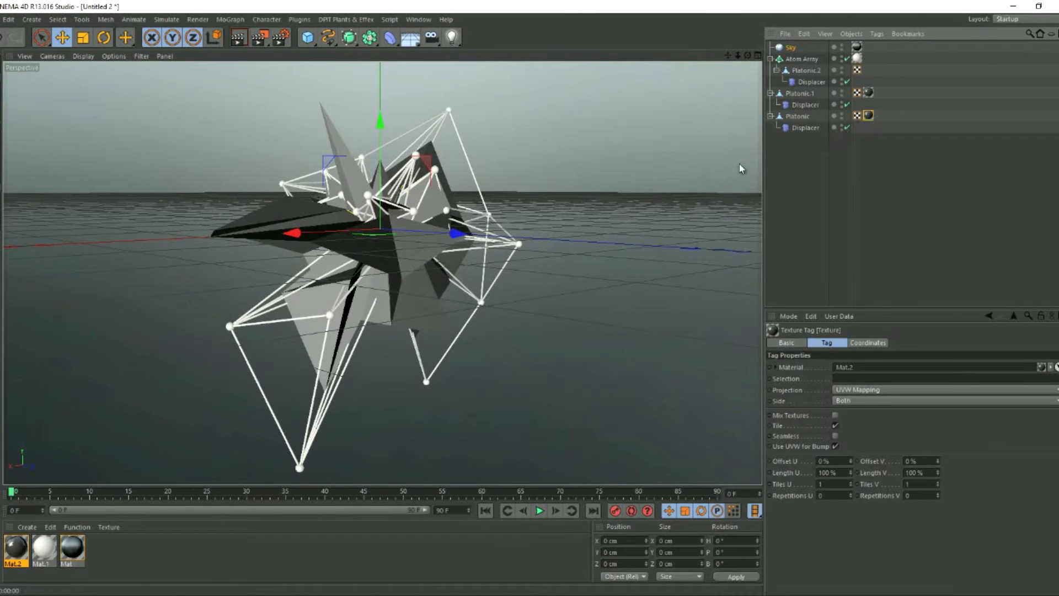
left_click(240, 38)
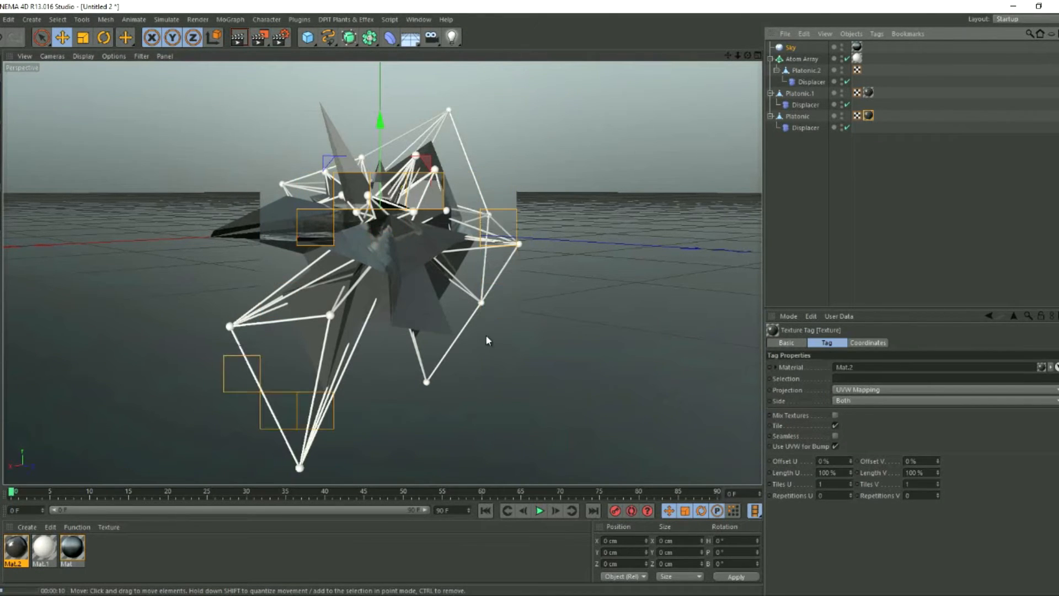
- Add Ambient Occlusion and Global Illumination effects to the render settings
left_click(281, 38)
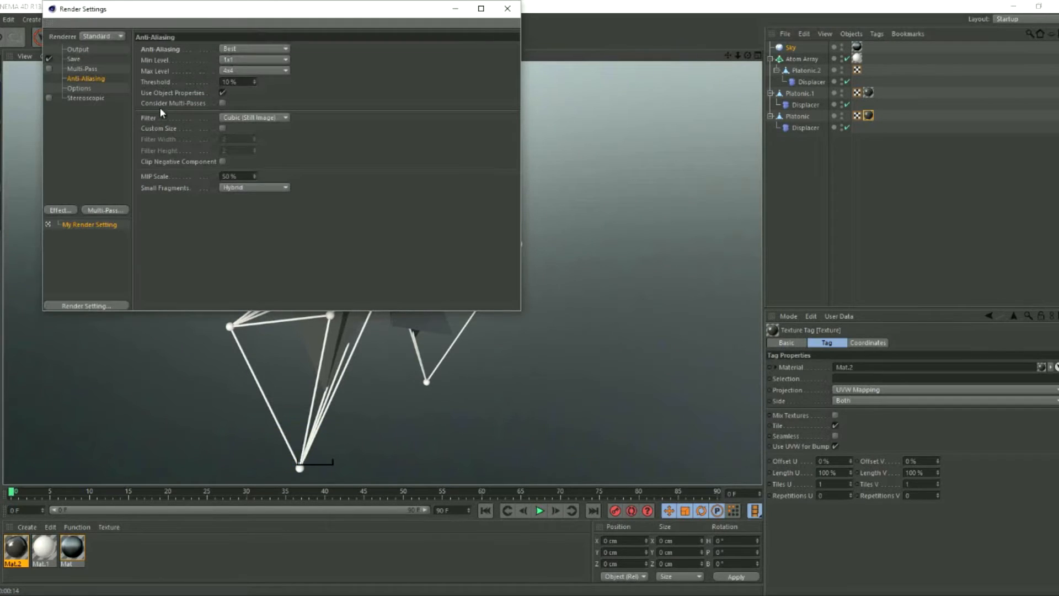
left_click(61, 210)
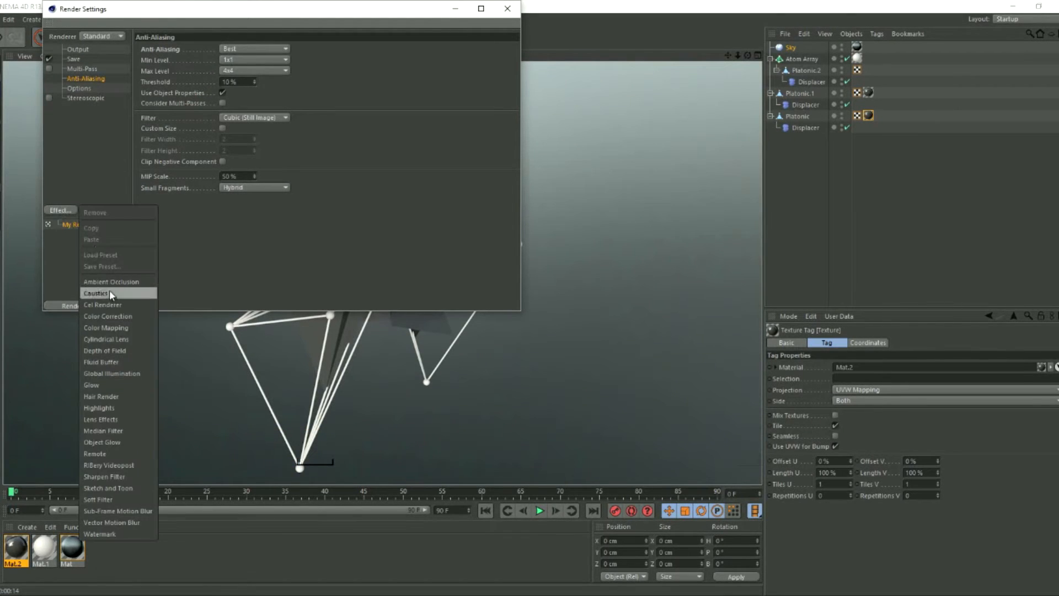
left_click(105, 280)
left_click(61, 210)
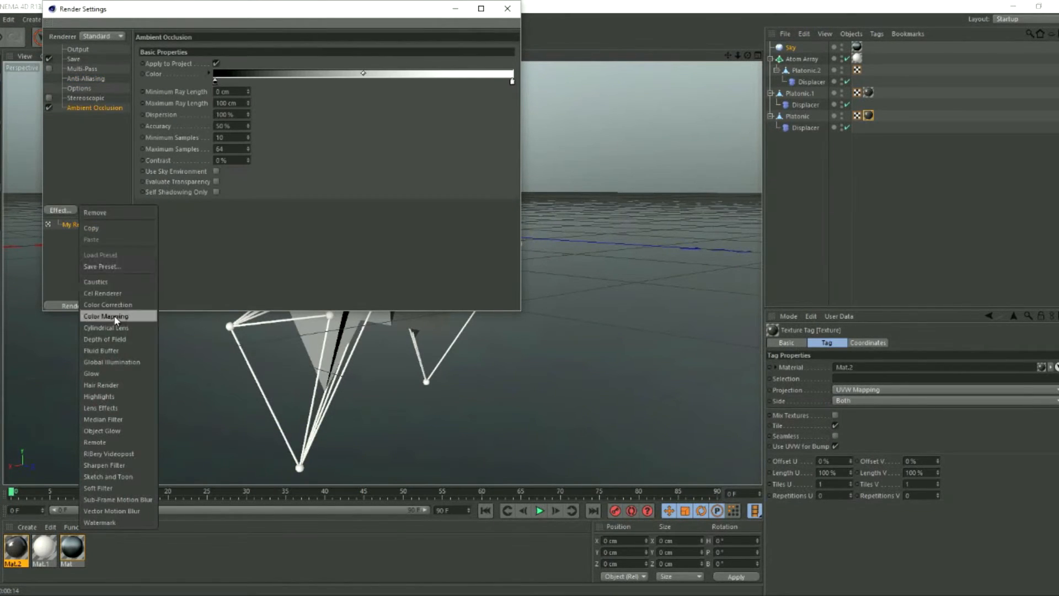
left_click(110, 363)
- Set the irradiance cache's stochastic samples to Low and record density to Preview, and close the render settings
left_click(233, 49)
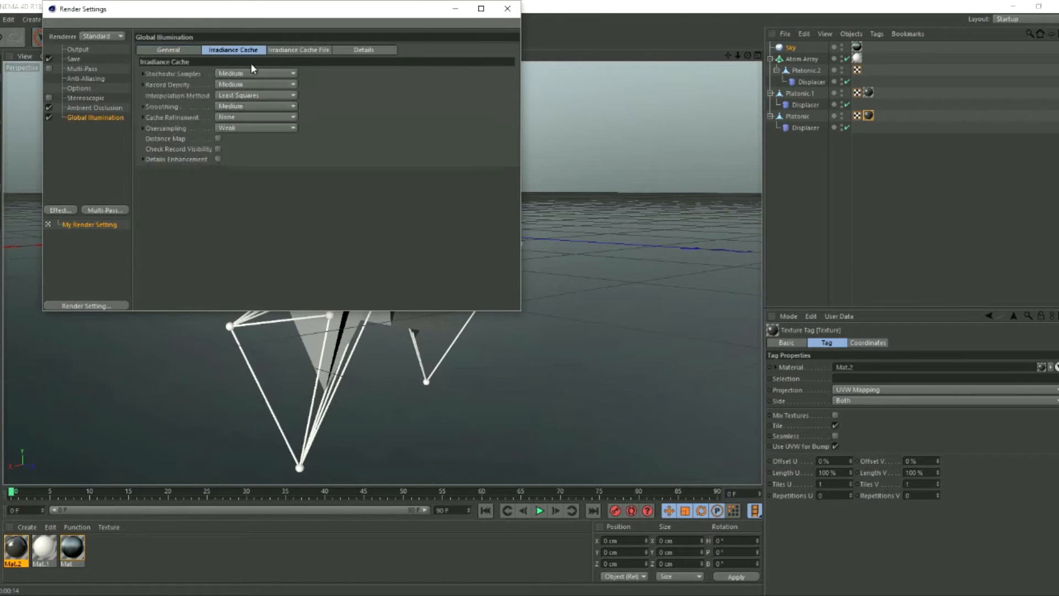
left_click(243, 84)
left_click(233, 107)
left_click(234, 84)
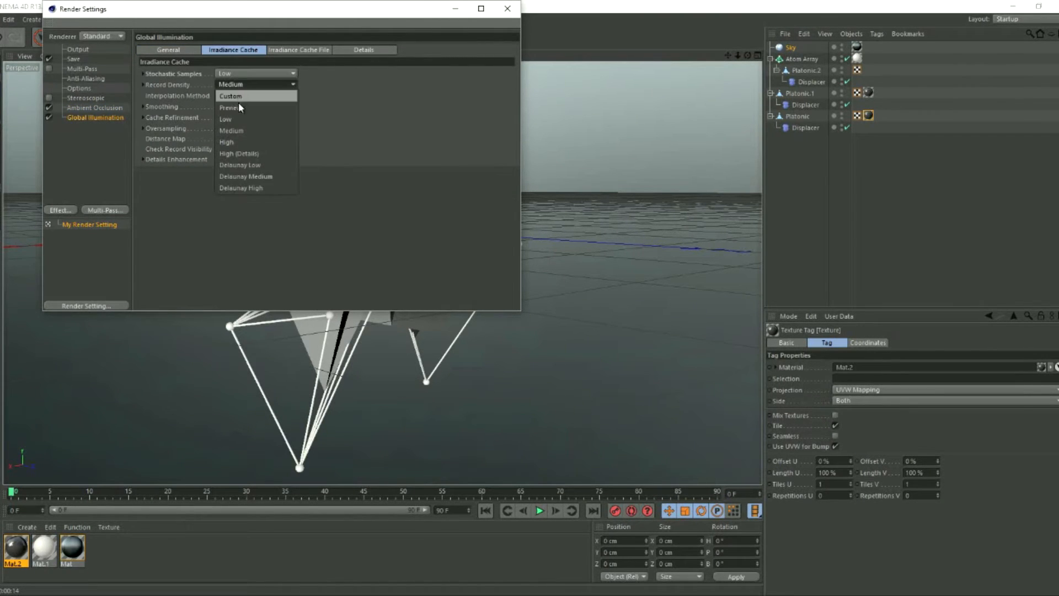
left_click(239, 103)
left_click(96, 108)
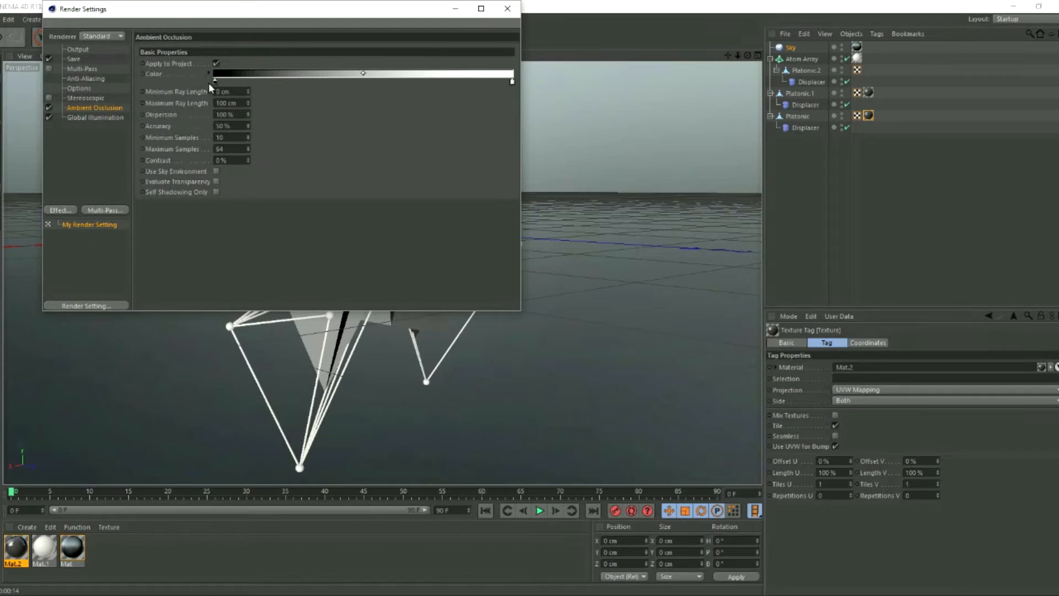
left_click(507, 8)
- Add an area light to the scene and look through the scene camera
left_click(458, 34)
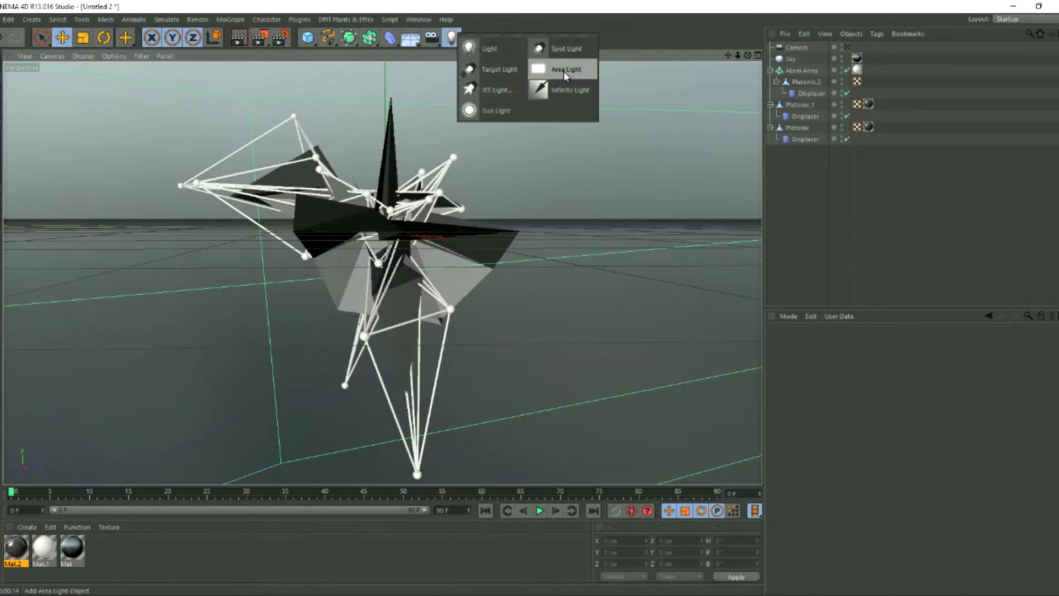
left_click(564, 70)
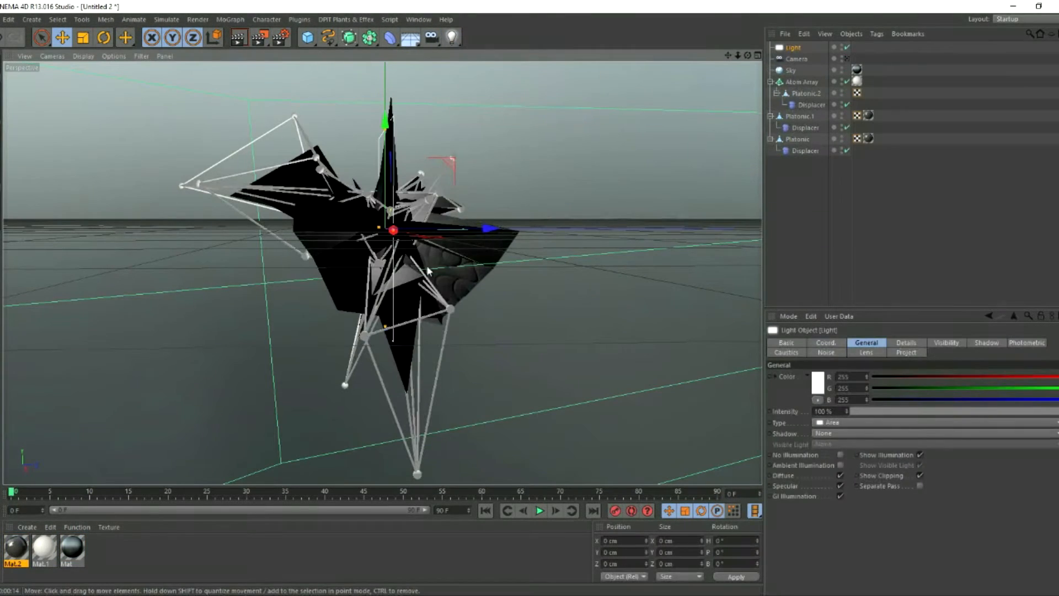
left_click(847, 60)
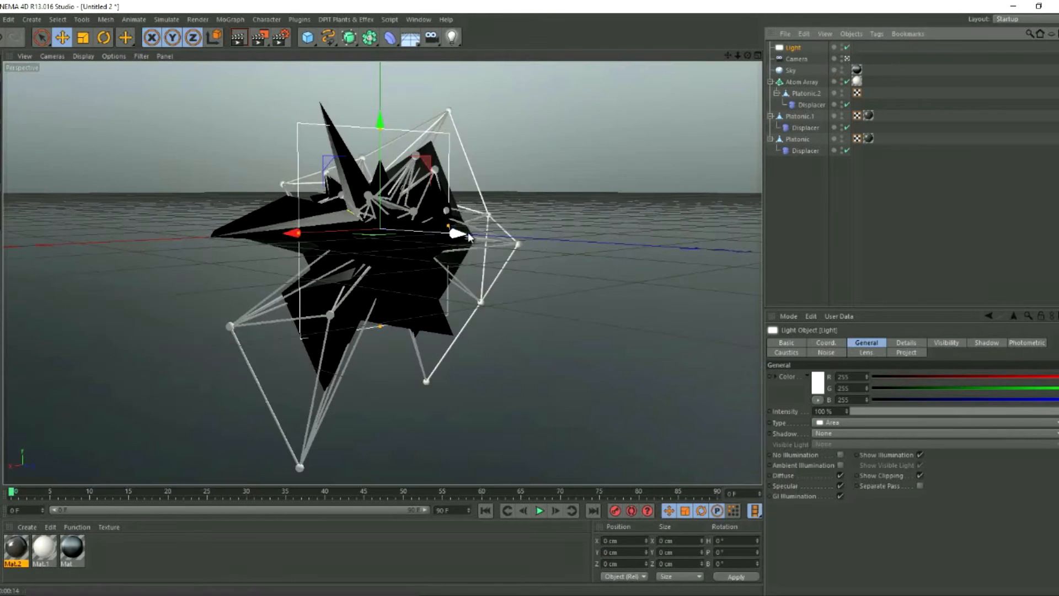
- Place the area light beside the sculpture at about X -189 cm, Z 150 cm and rotate its heading to 41.6°
left_click_drag(393, 233, 509, 245)
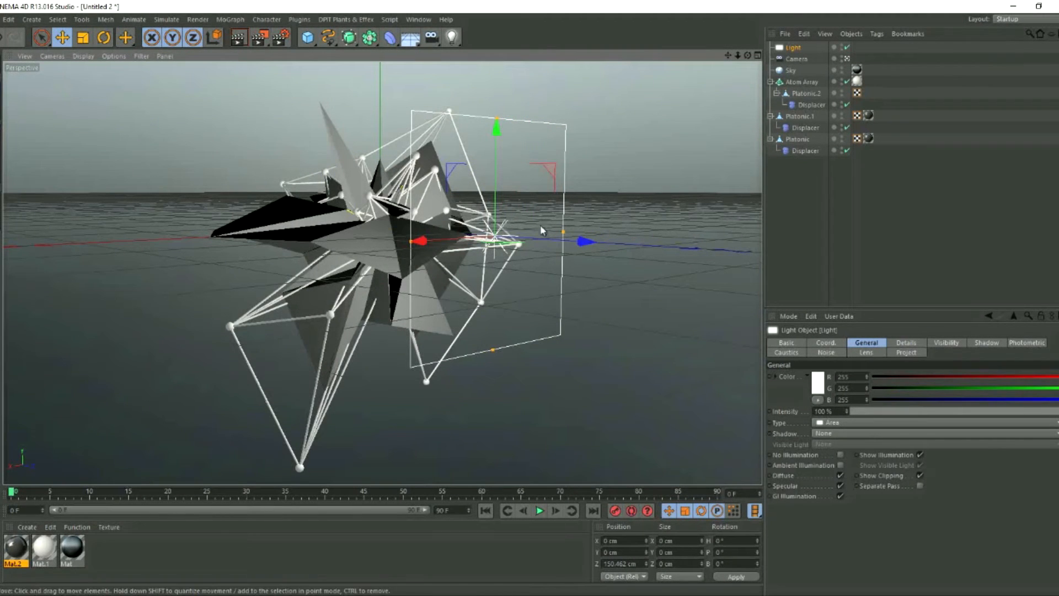
left_click_drag(442, 244, 326, 145)
left_click(104, 37)
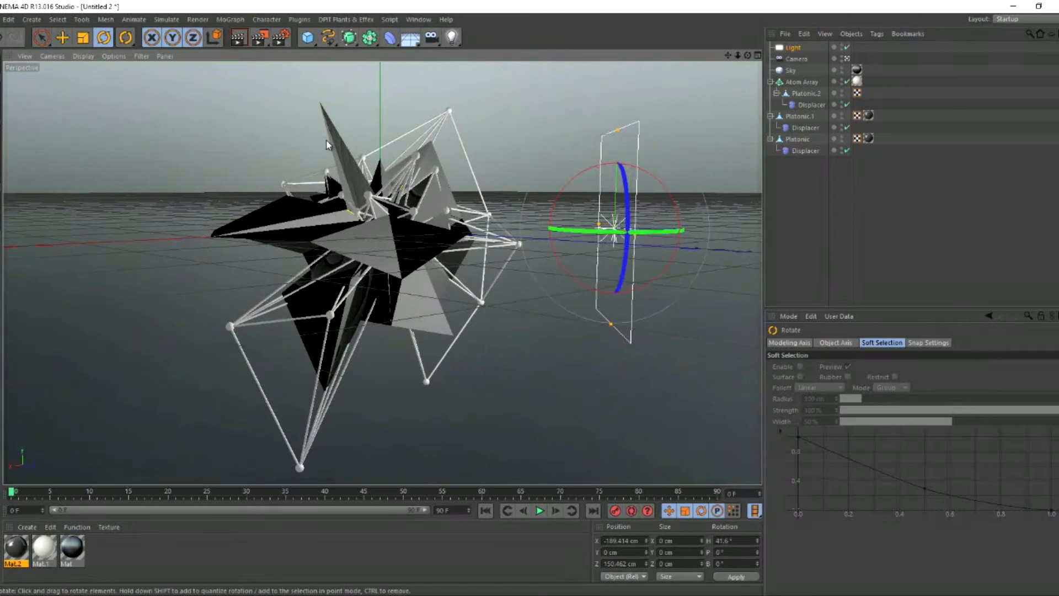
left_click(62, 38)
- Tint the area light orange, RGB 205, 138, 101, at 54 % intensity, and move it higher and farther from the sculpture
left_click(793, 47)
left_click(818, 386)
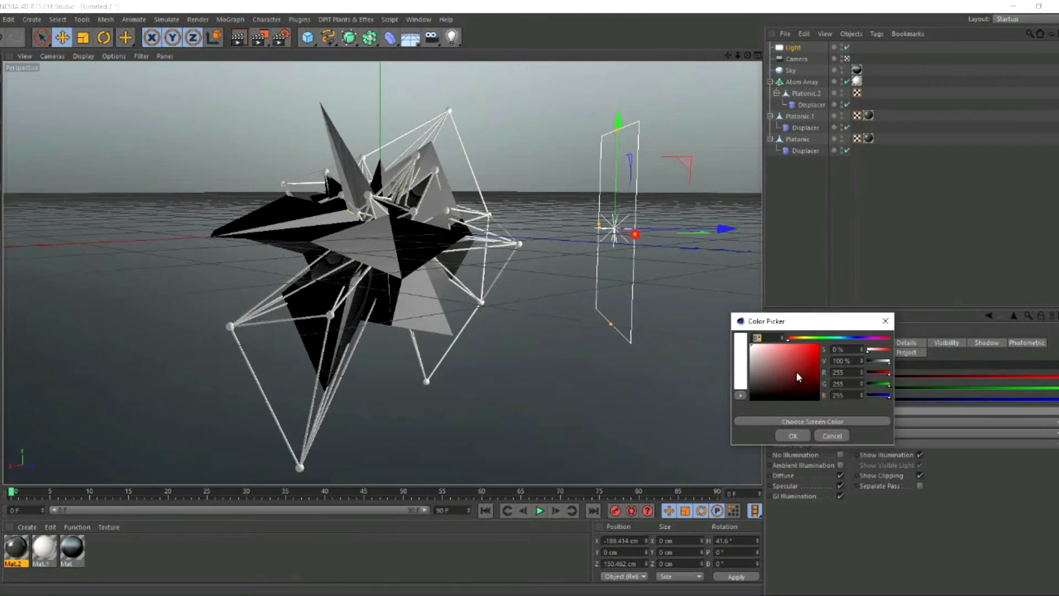
left_click_drag(789, 338, 783, 362)
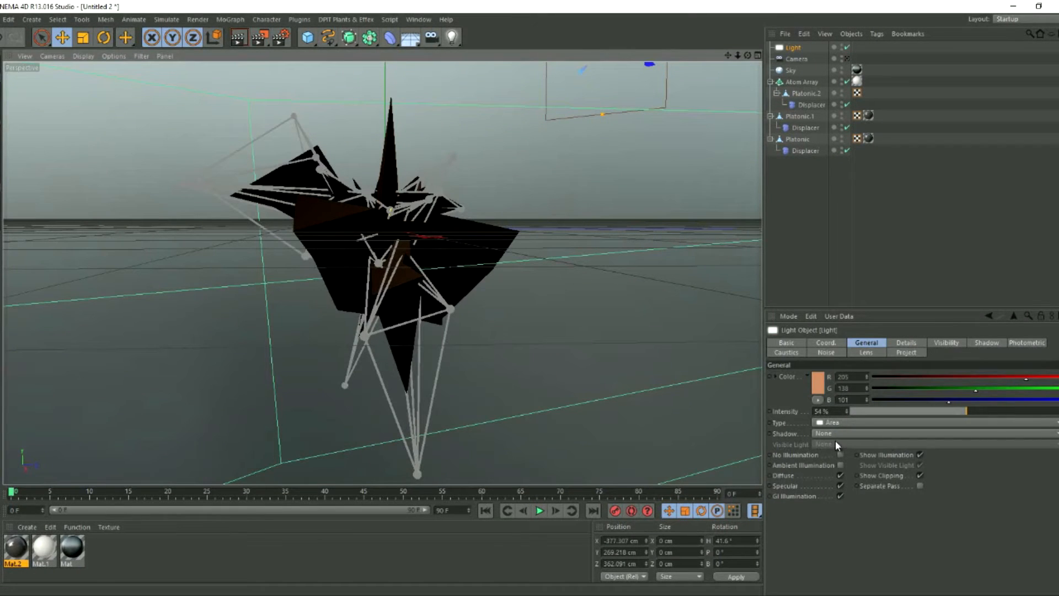
- Set the area light's shadow to Shadow Maps (Soft) and render a preview through the camera
left_click(834, 435)
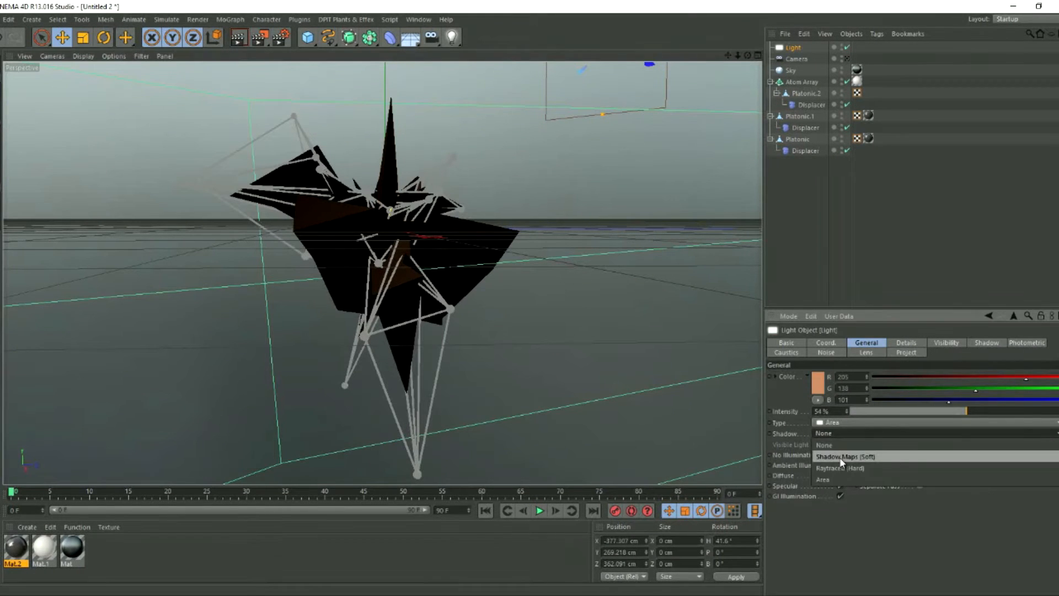
left_click(840, 458)
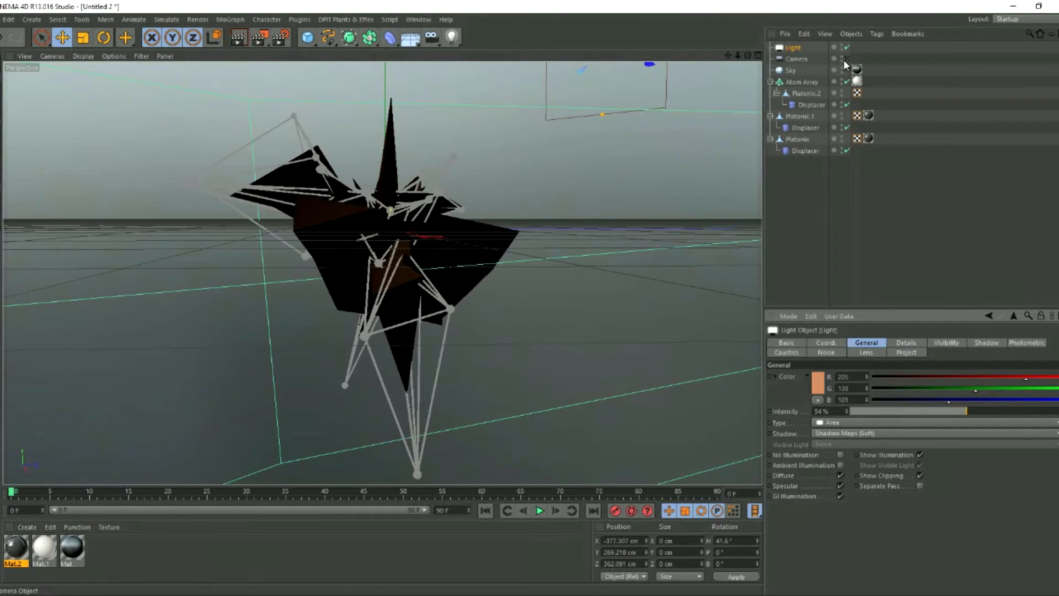
left_click(238, 40)
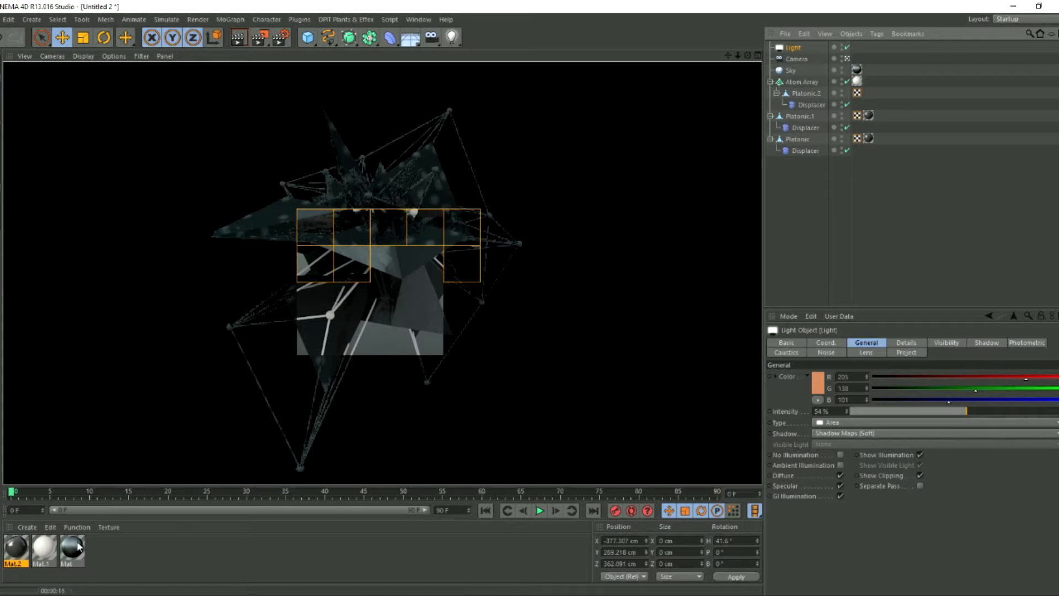
- In Mat.2's bump noise shader, set the global scale to 85 % and the noise type to Blistered Turbulence
double_click(17, 548)
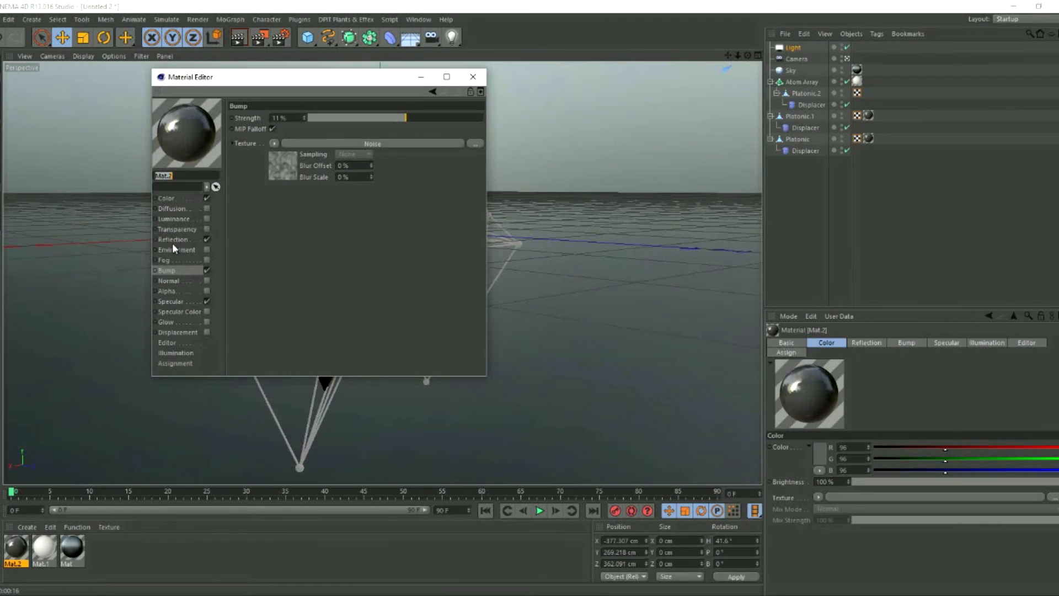
left_click(177, 271)
left_click(272, 166)
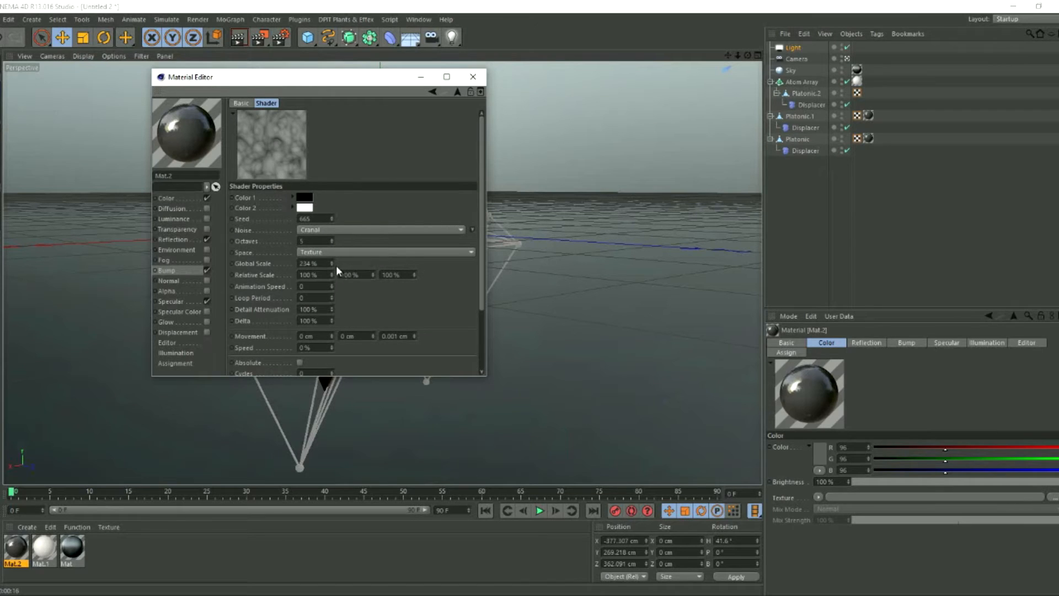
left_click_drag(332, 263, 331, 260)
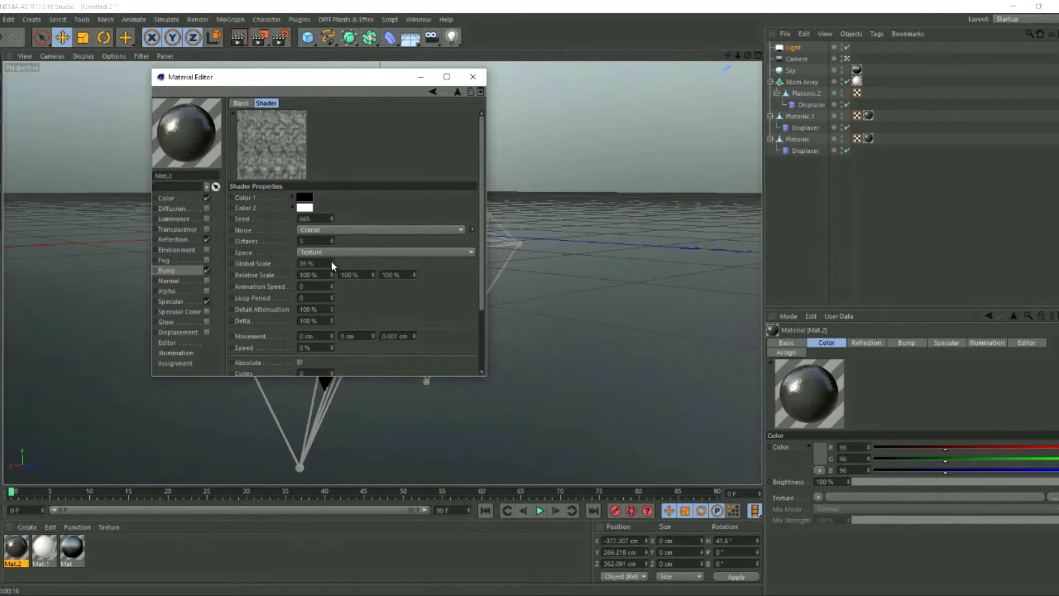
left_click(324, 229)
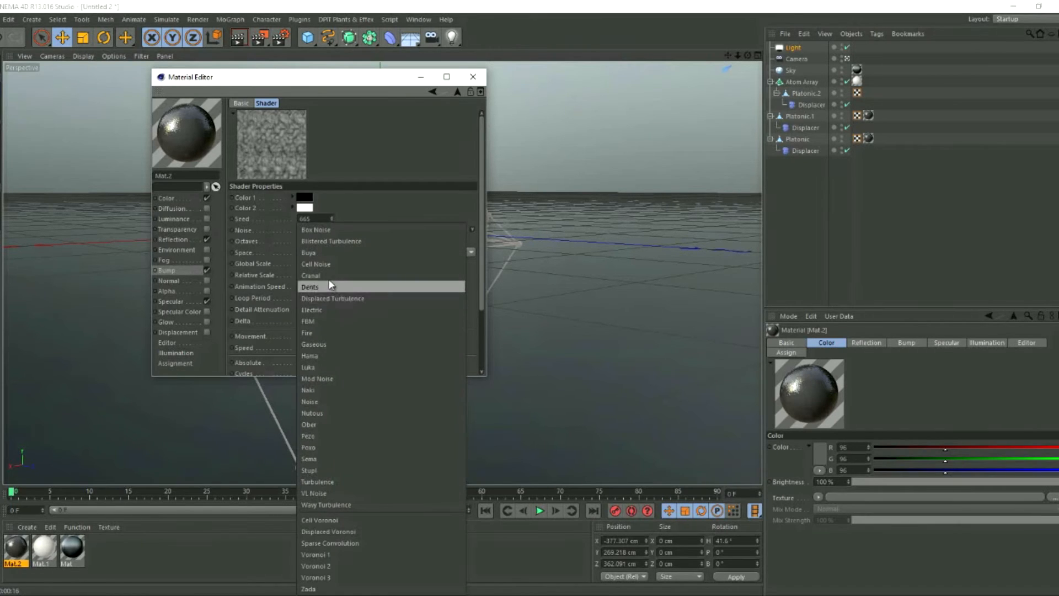
left_click(323, 231)
left_click(316, 227)
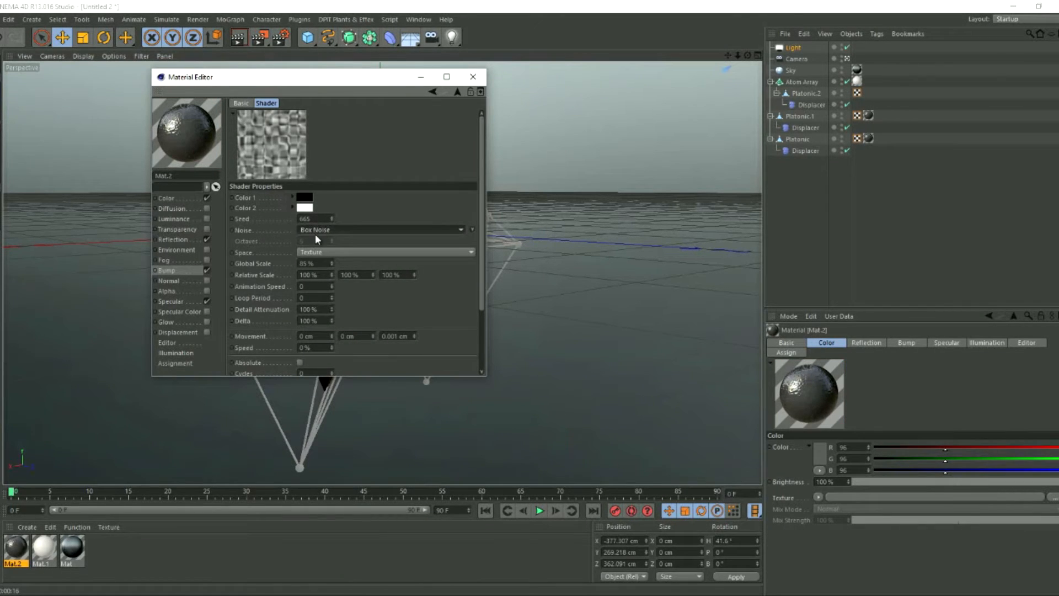
left_click(315, 234)
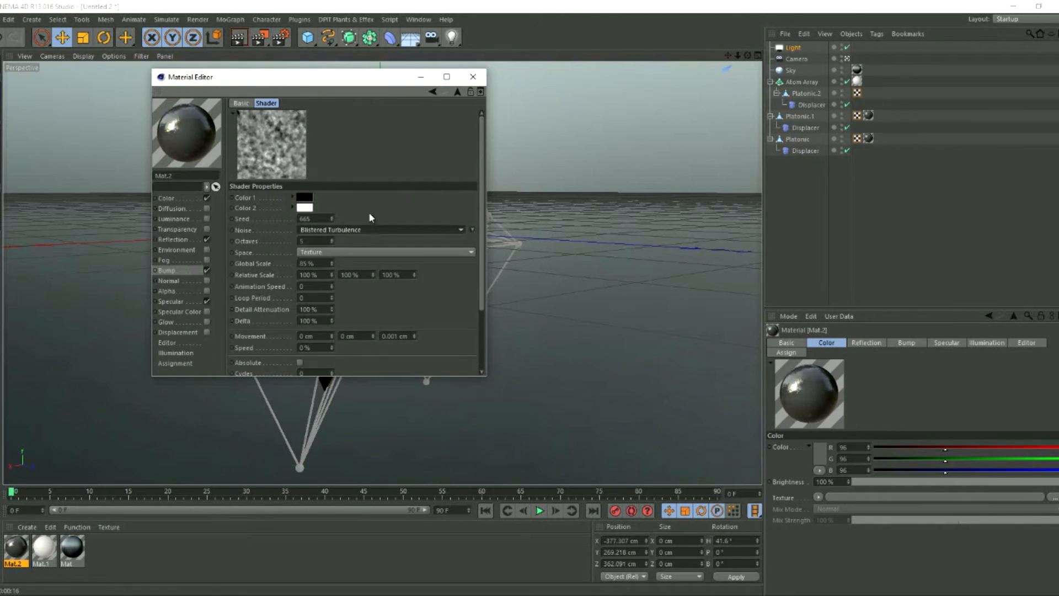
left_click(167, 270)
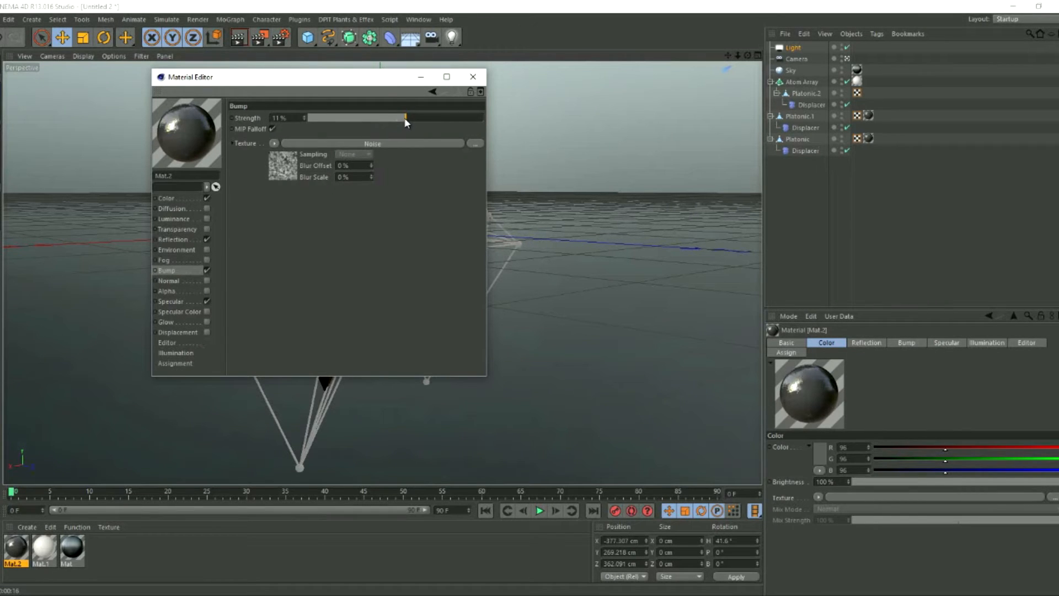
- Set Mat.2's specular width to 70 % and height to 89 %, with reflection mix strength 13 % and blurriness 8 %
left_click(171, 301)
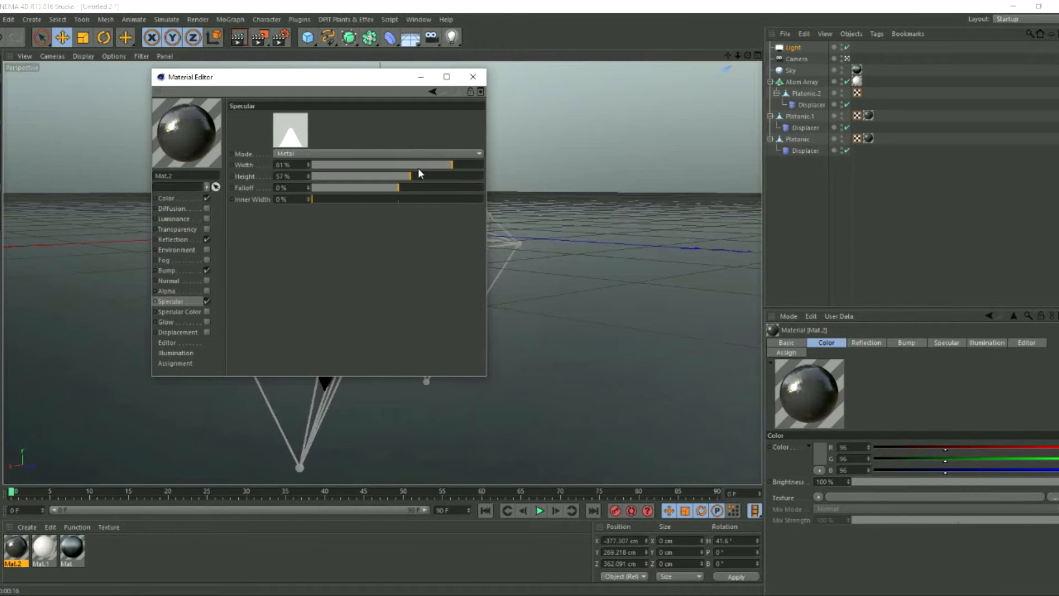
mouse_move(418, 174)
left_mouse_down()
mouse_move(465, 176)
mouse_move(432, 164)
left_mouse_up()
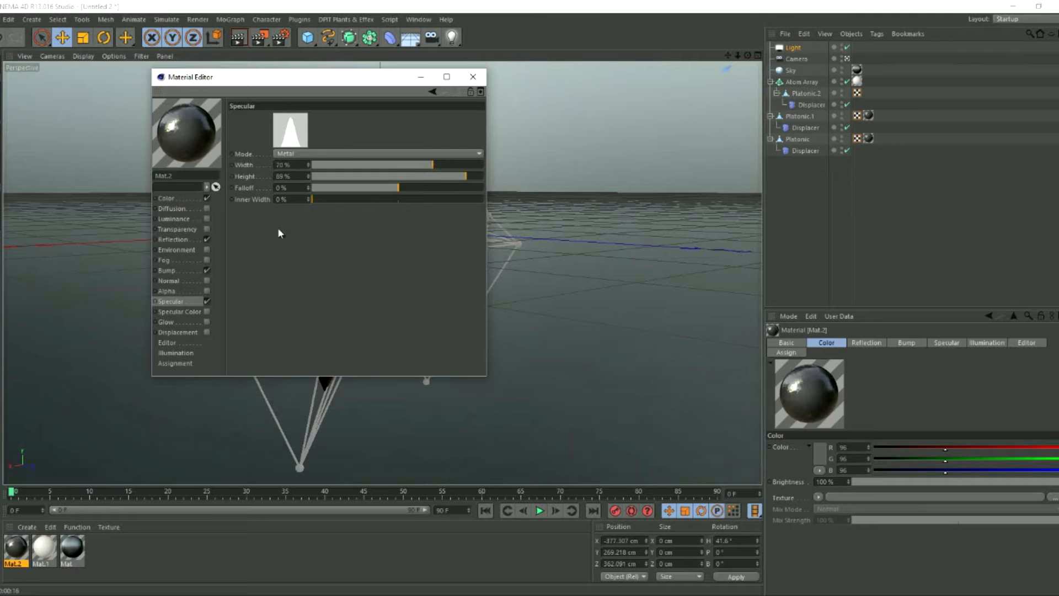
left_click(173, 240)
left_click_drag(379, 234, 311, 248)
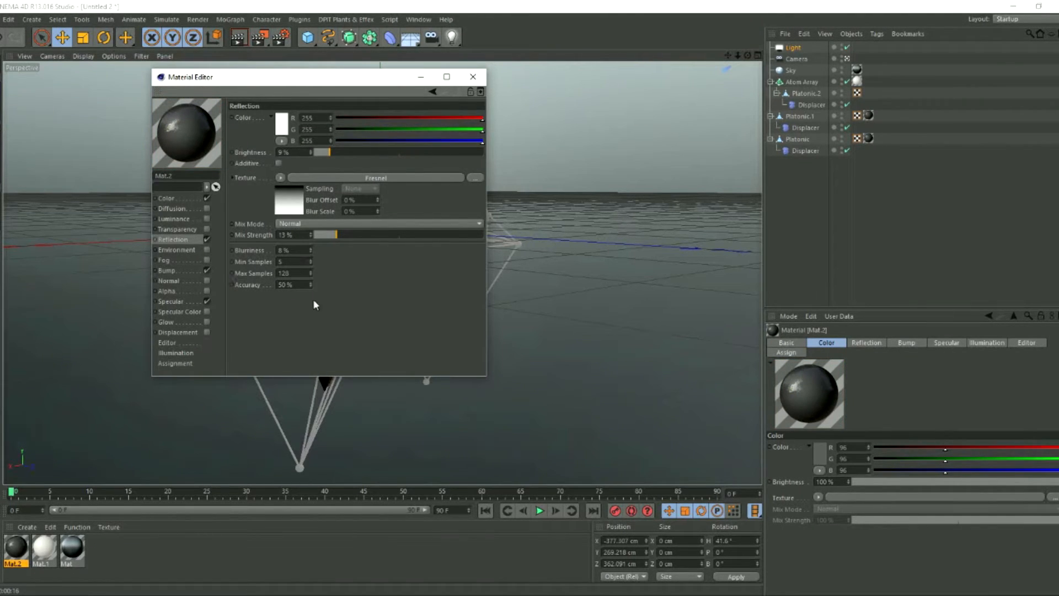
left_click(472, 77)
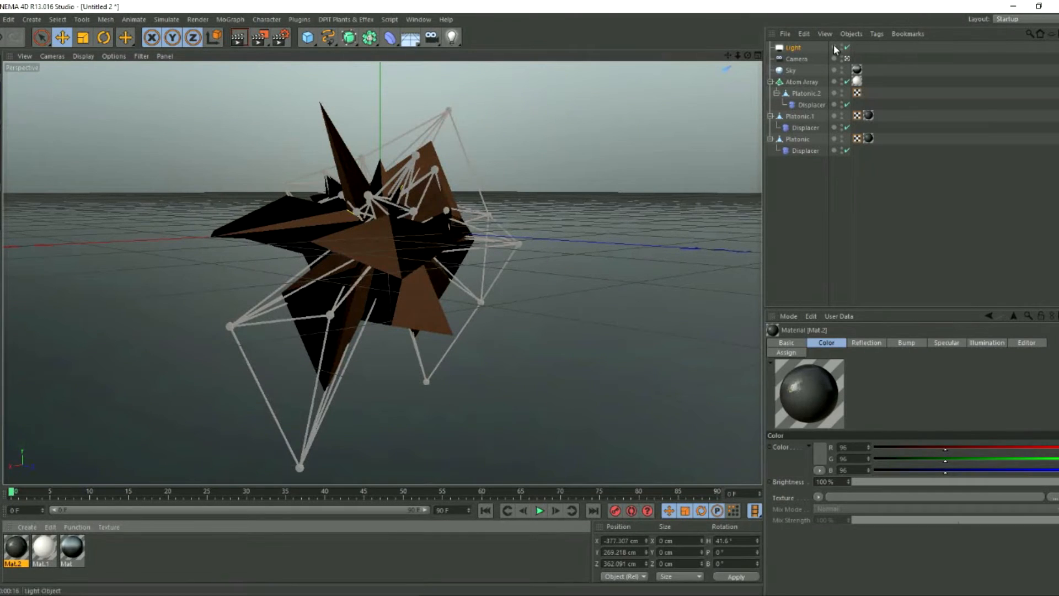
- Recolour the area light to a warm cream, RGB 236, 192, 142, and raise its intensity to 88 %
left_click(792, 47)
left_click(815, 377)
left_click(780, 352)
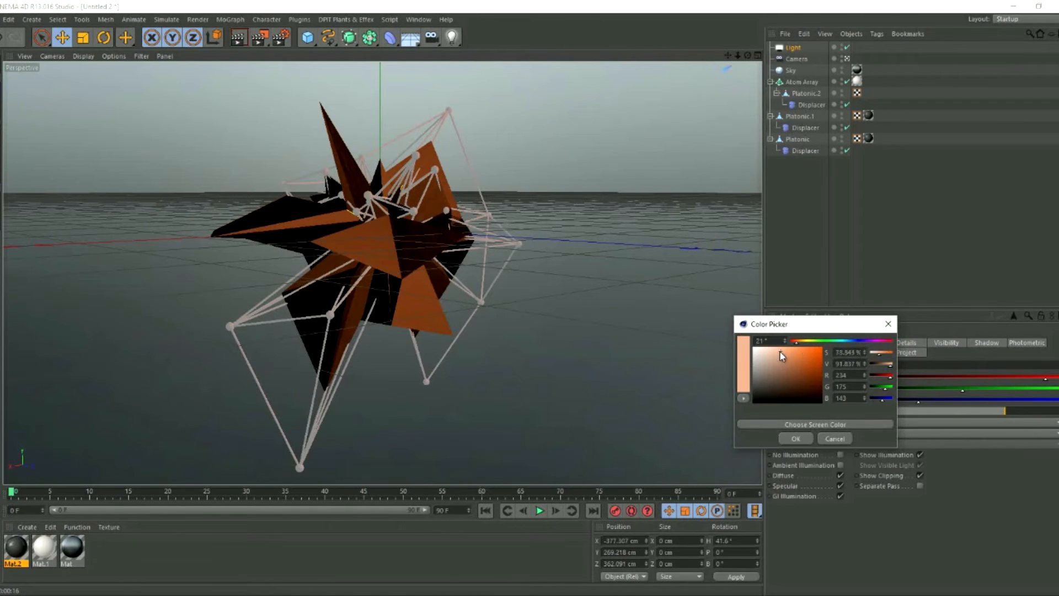
left_click_drag(797, 342, 800, 343)
left_click(795, 438)
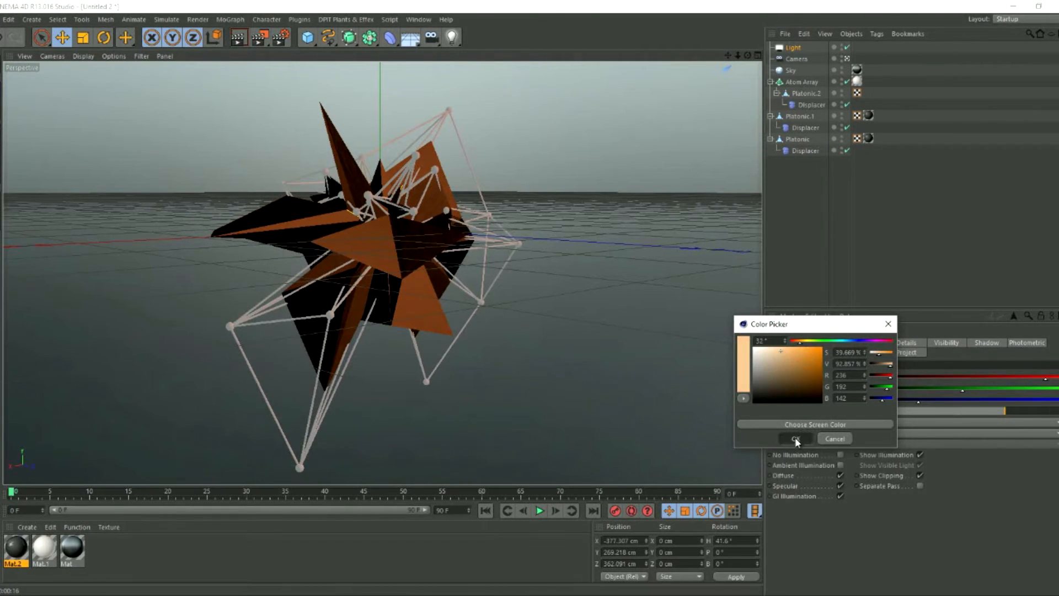
left_click_drag(1011, 411, 1039, 411)
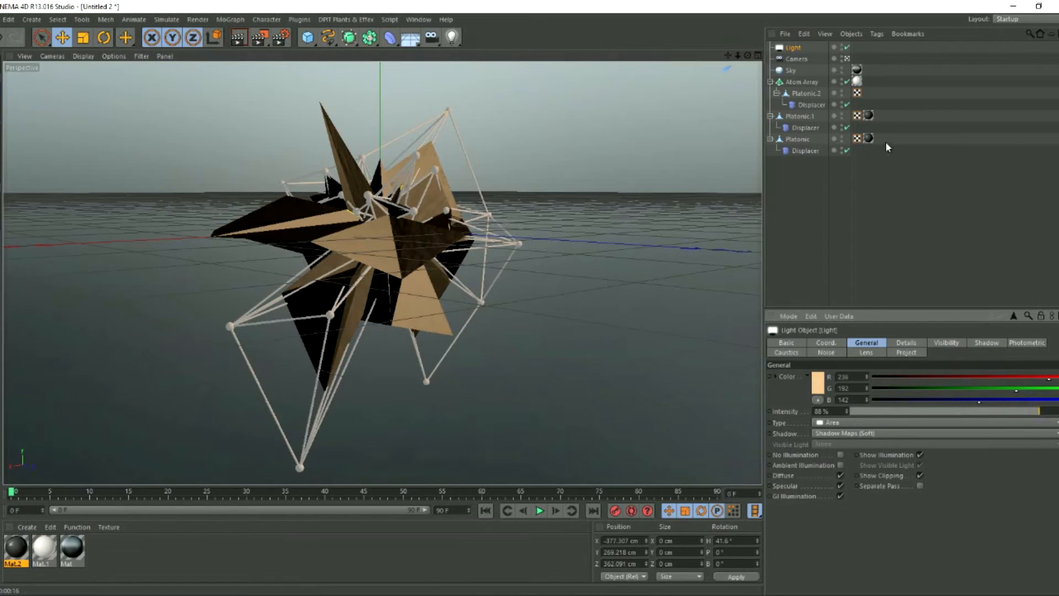
- Look through the scene camera and reframe the sculpture from a lower angle
left_click(846, 58)
left_click_drag(529, 299, 531, 299)
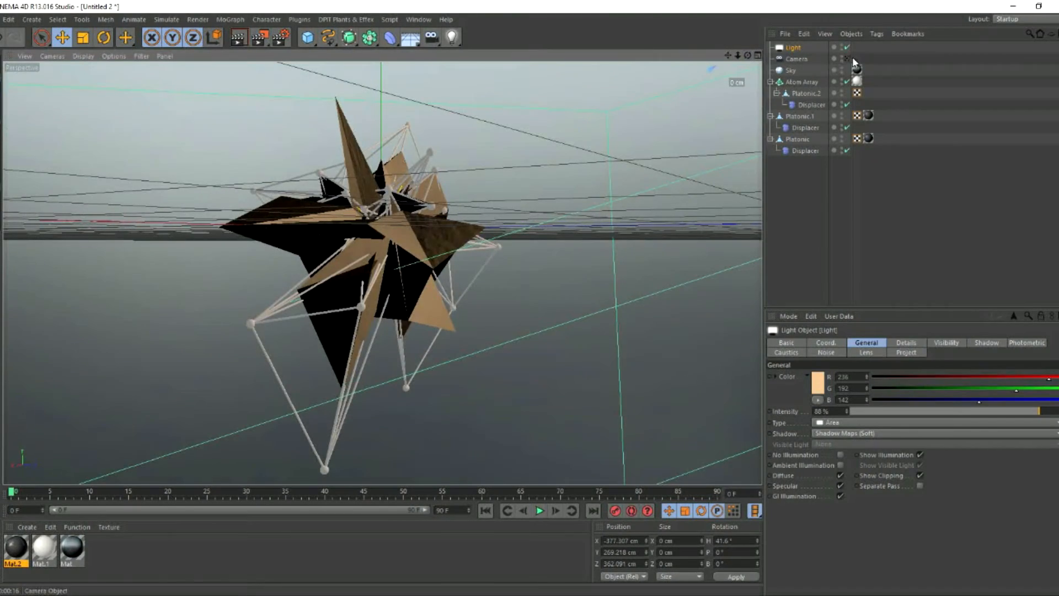
left_click(847, 58)
left_click_drag(747, 56, 528, 298)
left_click(795, 58)
right_click(794, 58)
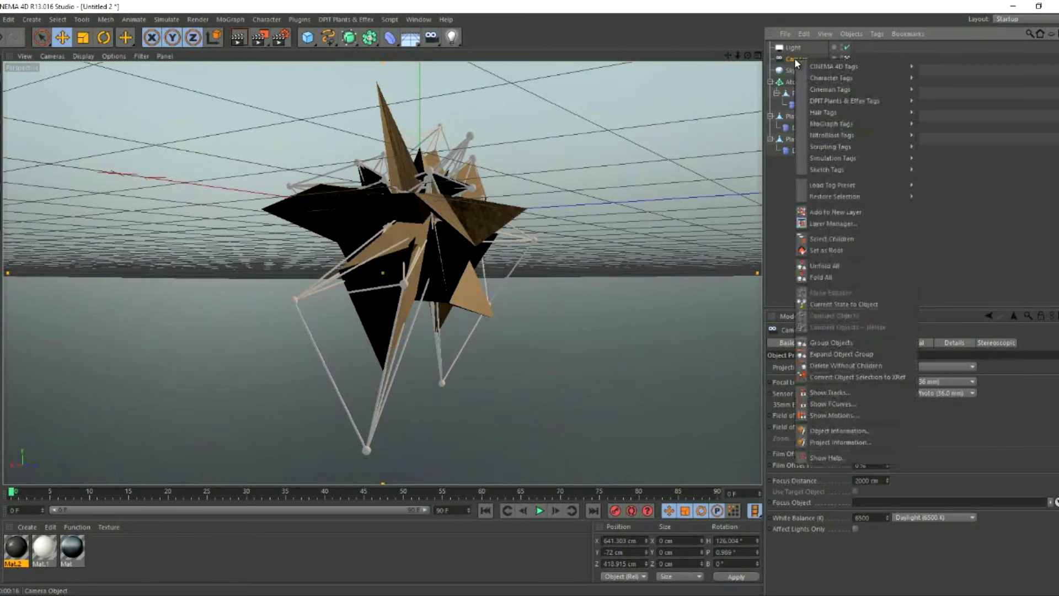
key("Escape")
- Add a Compositing tag to the Sky and turn off Seen by Camera
right_click(790, 69)
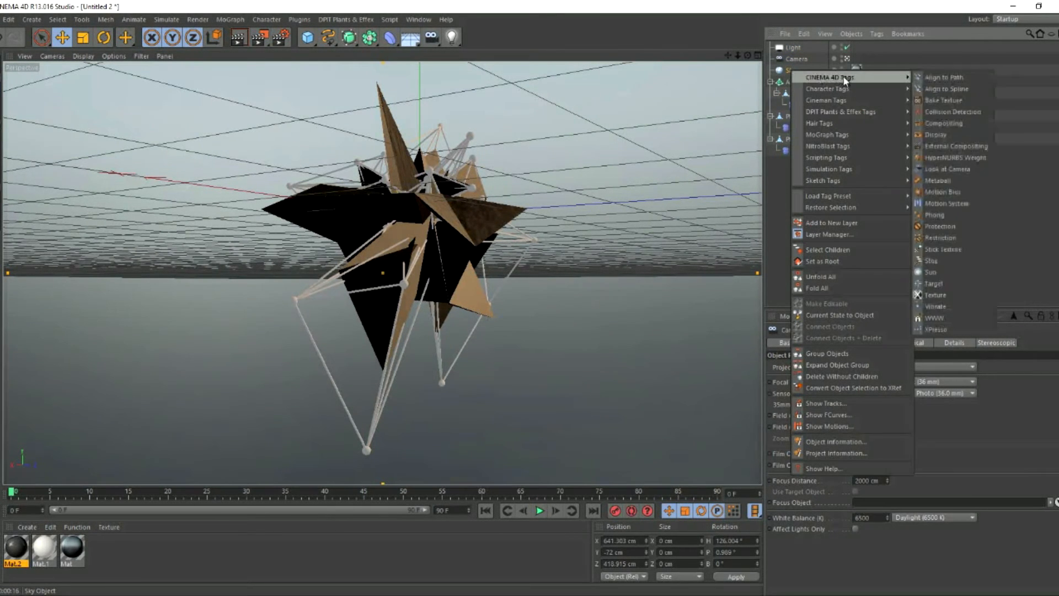
left_click(790, 69)
right_click(790, 69)
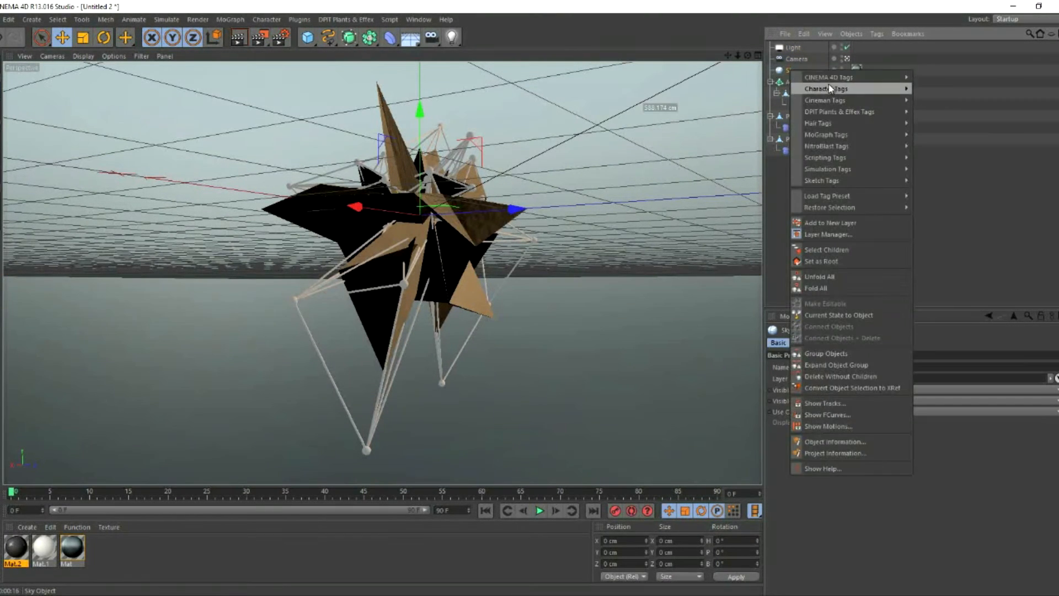
mouse_move(845, 78)
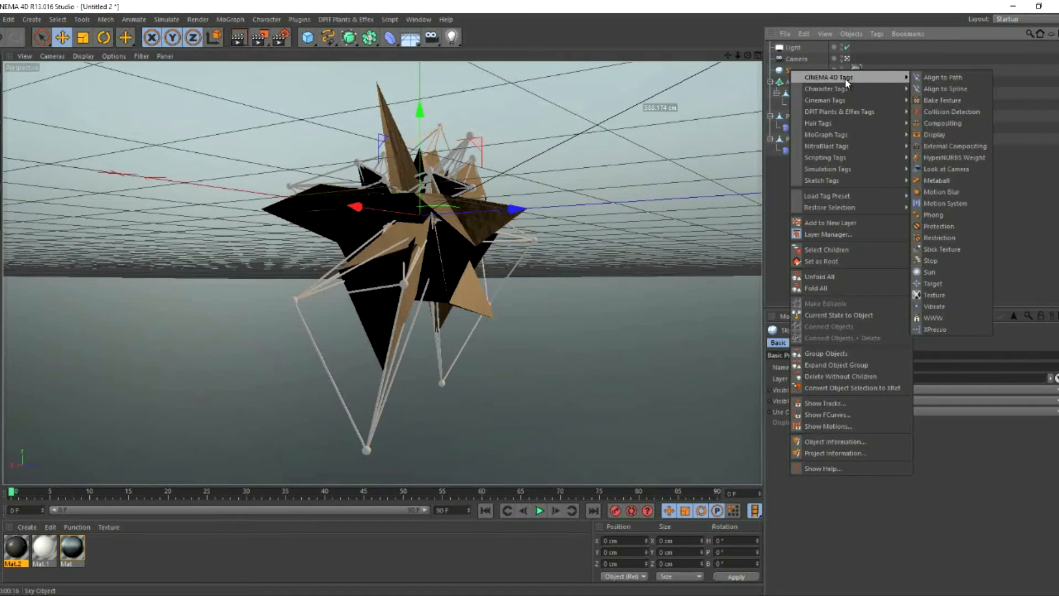
left_click(954, 123)
left_click(828, 390)
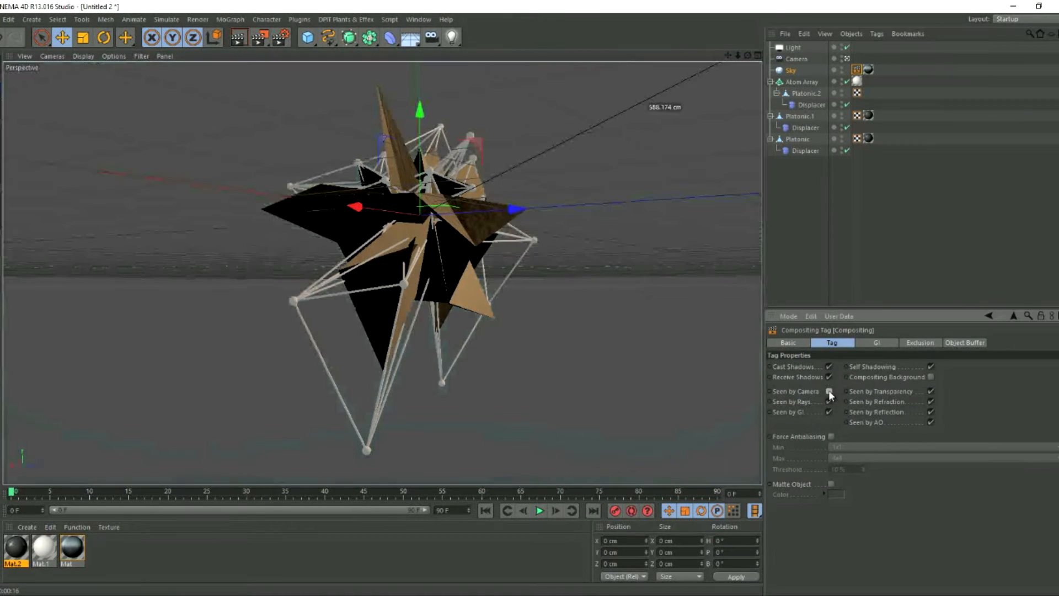
- Deselect all objects, shift the camera framing slightly and render a preview of the view
left_click(827, 215)
left_click_drag(728, 55, 722, 60)
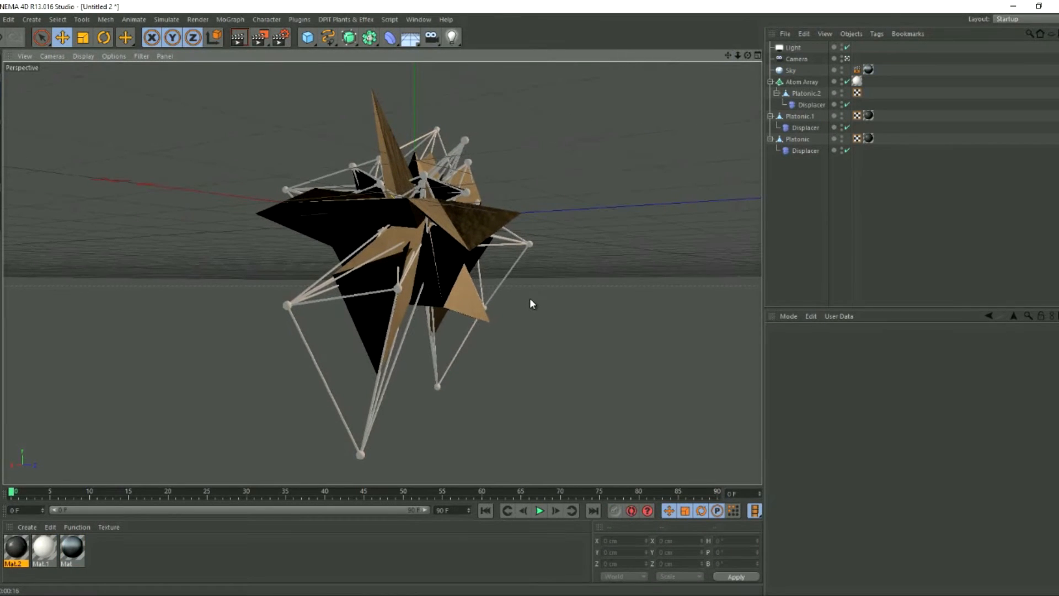
left_click(244, 38)
- In the render settings, save the PNG image at 16 Bit/Channel depth with an alpha channel
left_click(281, 37)
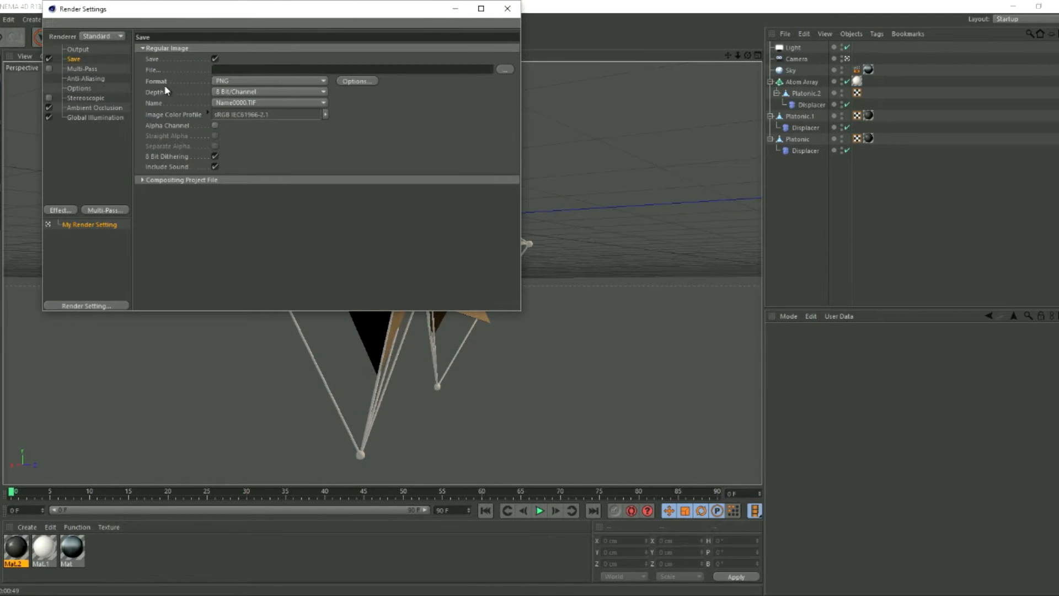
left_click(230, 91)
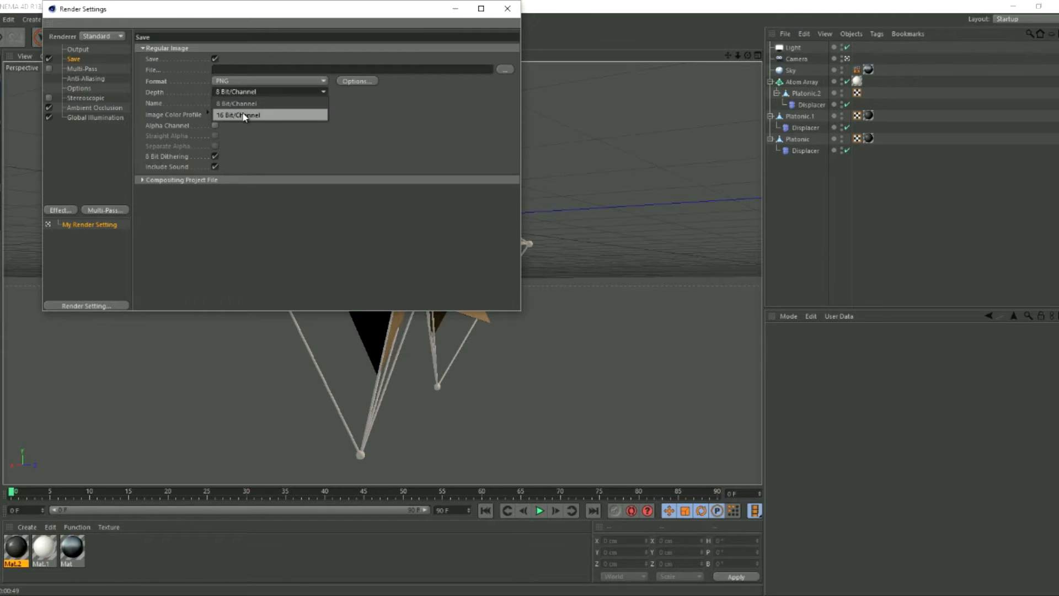
left_click(238, 113)
left_click(216, 125)
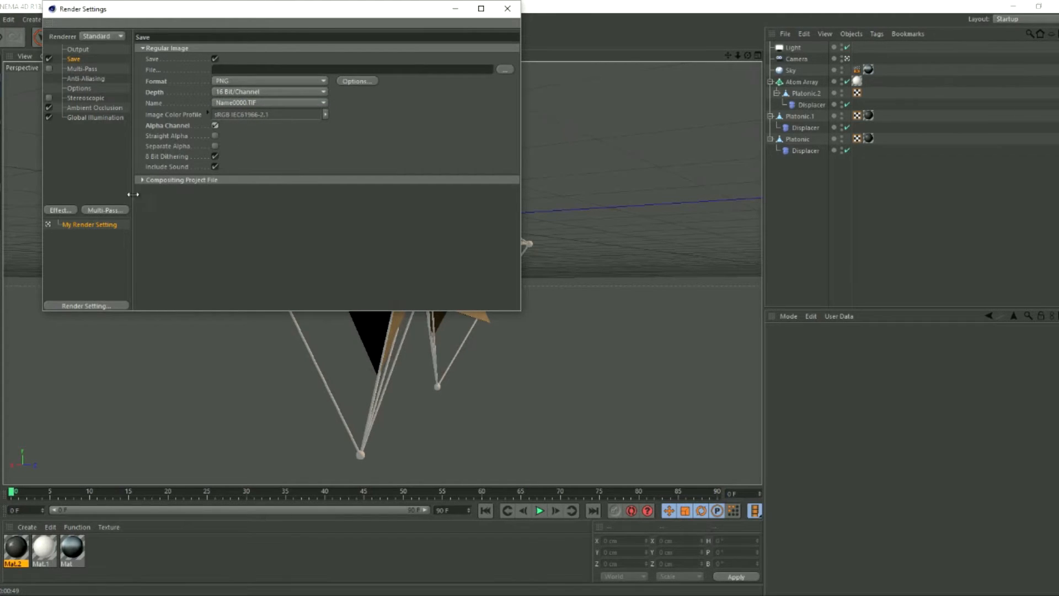
- Set the minimum level of the render's Best anti-aliasing to 2x2
left_click(83, 79)
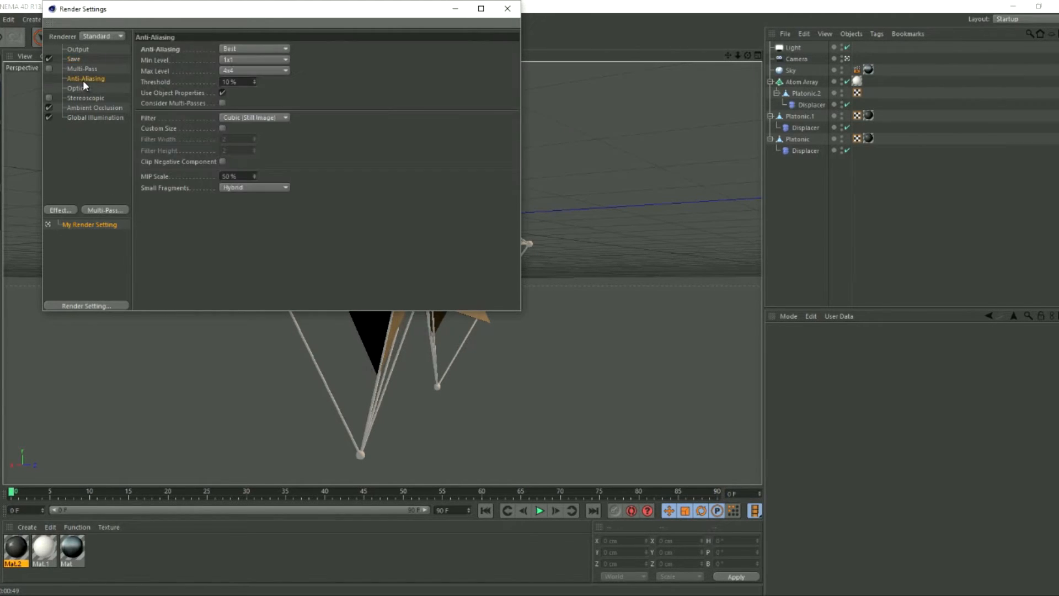
left_click(239, 60)
left_click(246, 85)
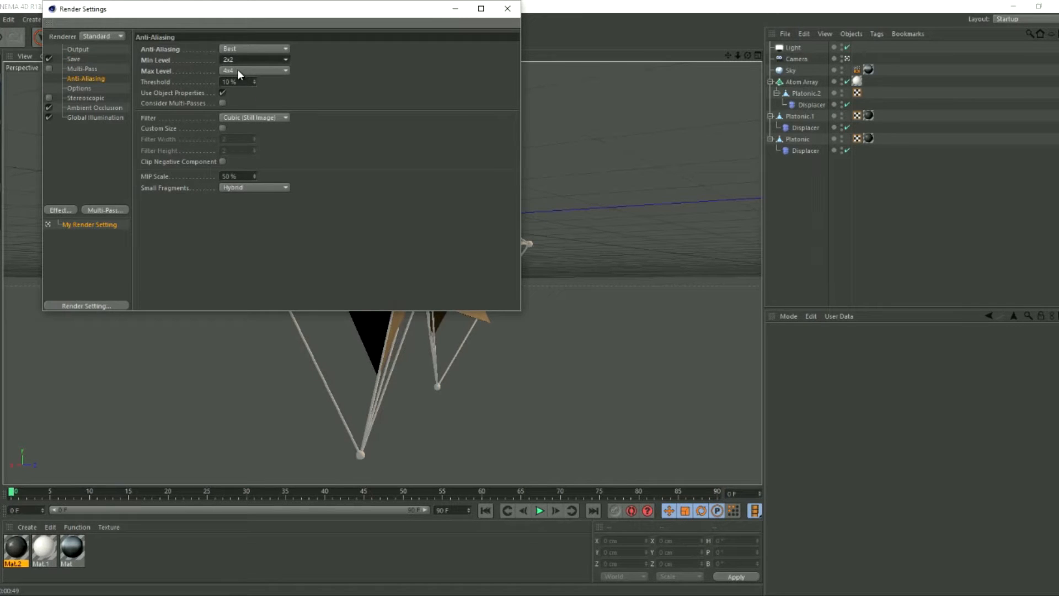
- Check the ambient occlusion settings and set the global illumination mode to IR + QMC (Still Image)
left_click(73, 110)
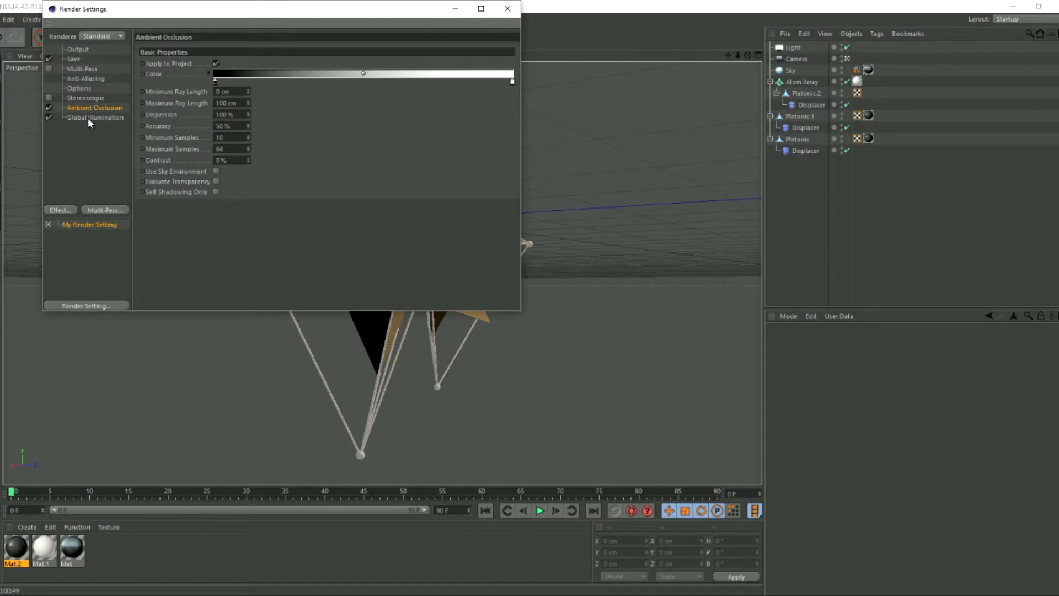
left_click(90, 118)
left_click(242, 72)
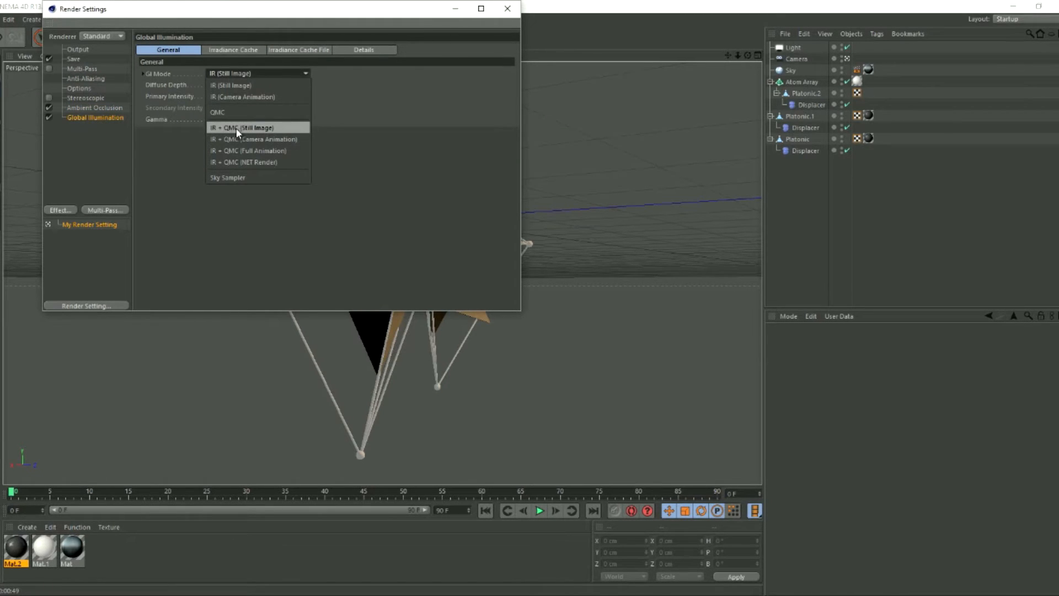
left_click(234, 129)
- Set the irradiance cache's stochastic samples and record density both to Medium
left_click(233, 50)
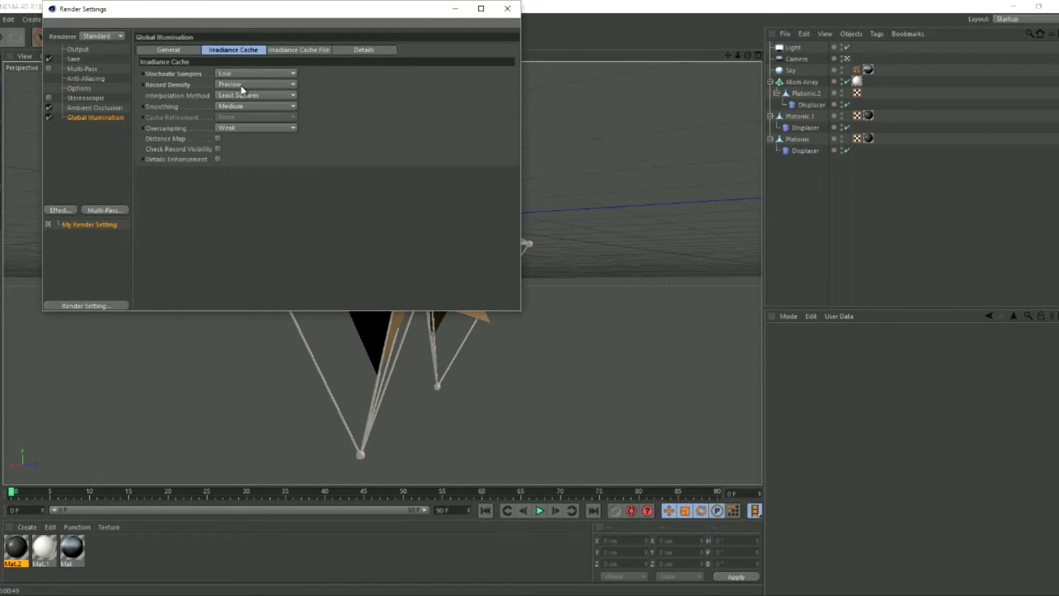
left_click(237, 74)
left_click(234, 119)
left_click(232, 85)
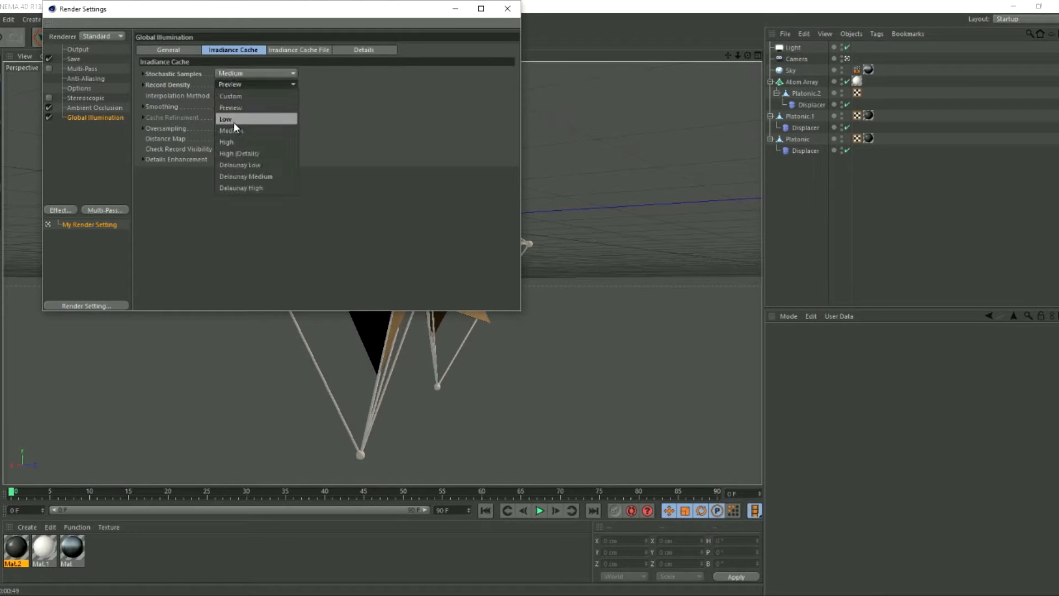
left_click(233, 122)
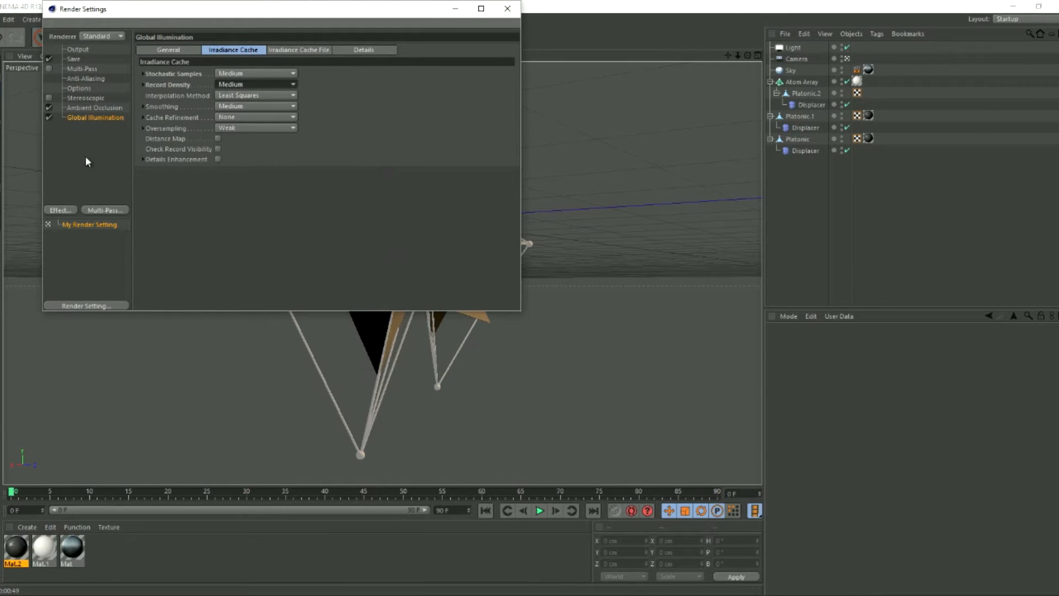
- Leave the render settings and enable DOF Map Front Blur and DOF Map Rear Blur on the Camera object
left_click(80, 108)
left_click(455, 9)
left_click(794, 59)
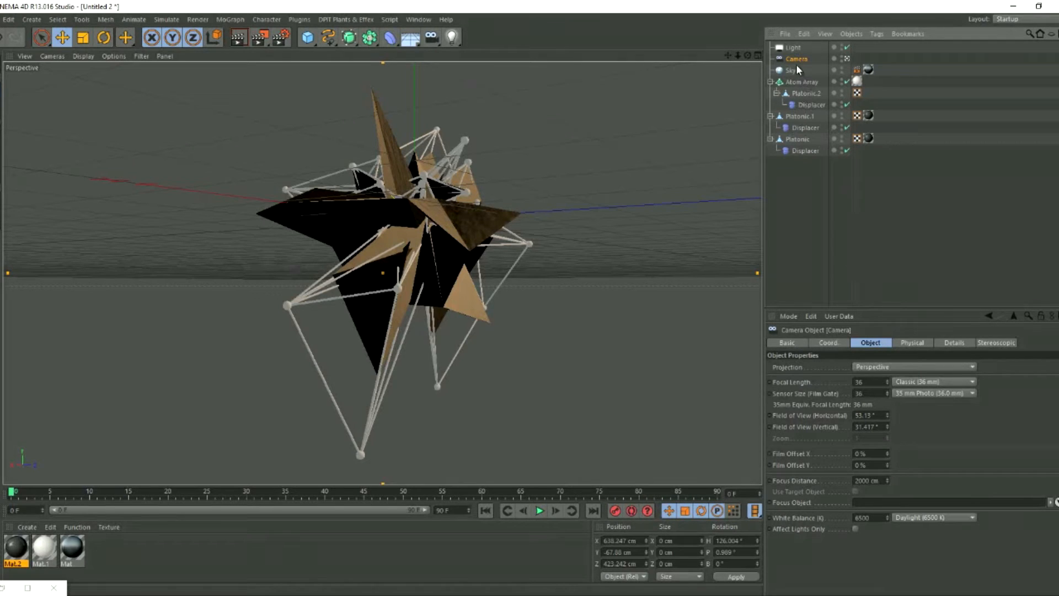
left_click(922, 343)
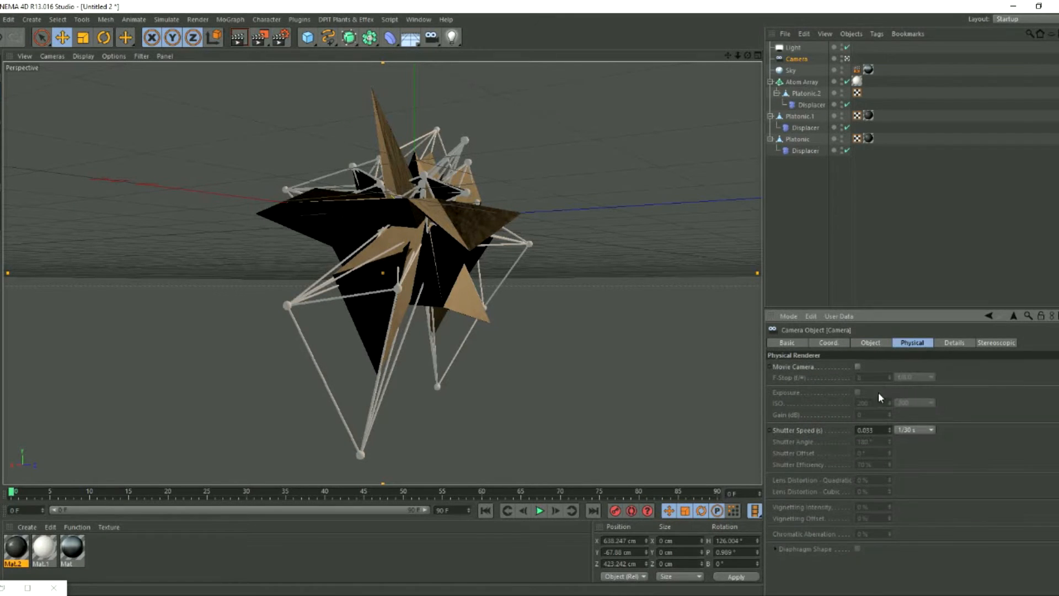
left_click(950, 342)
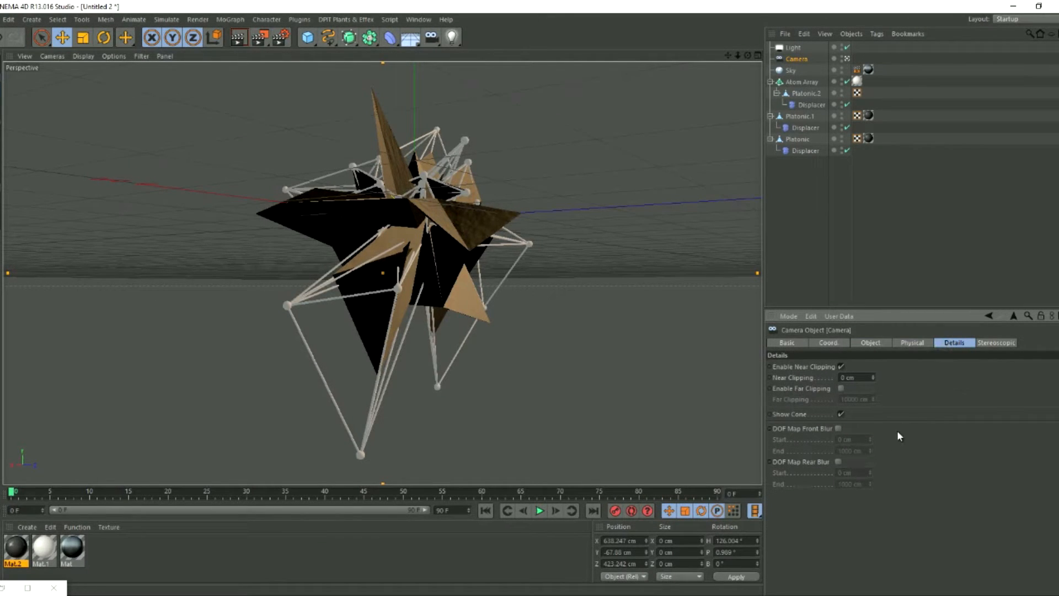
left_click(838, 428)
left_click(838, 462)
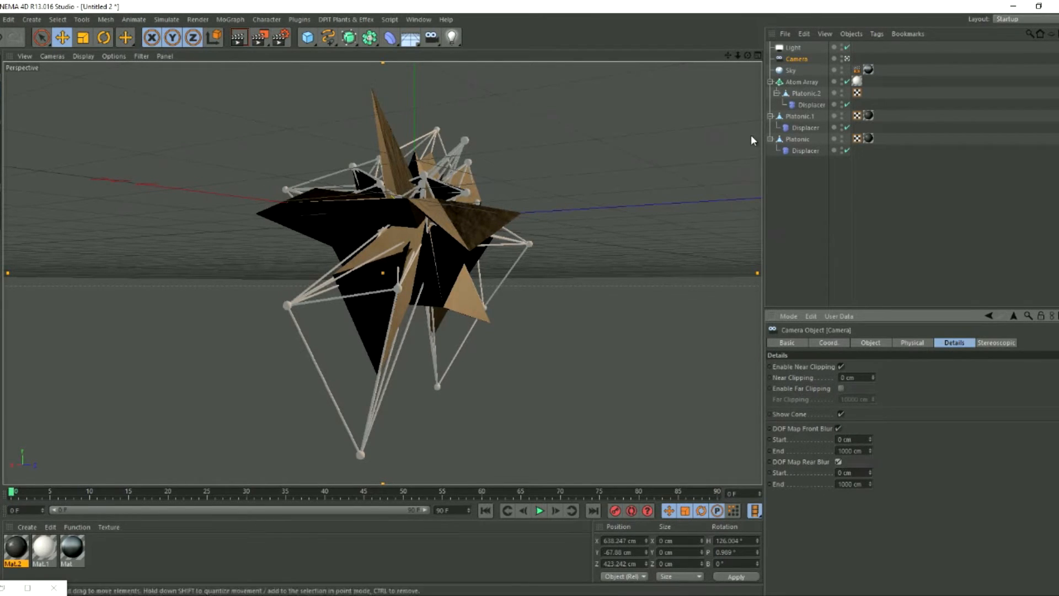
- Exit the camera's view and shift its focus plane slightly towards the centre of the spiky object
left_click(847, 59)
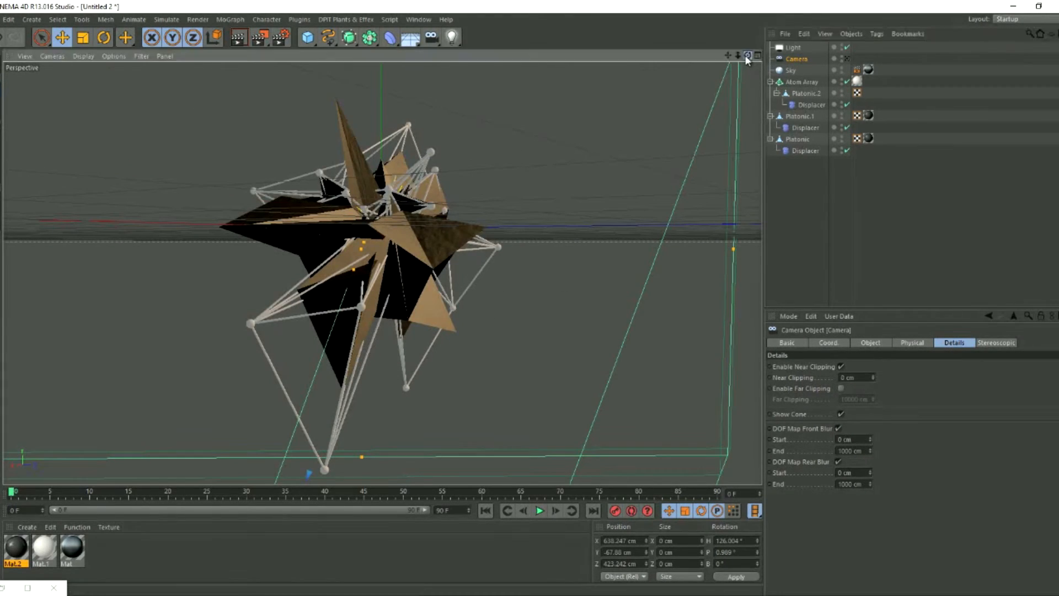
left_click_drag(745, 56, 379, 273)
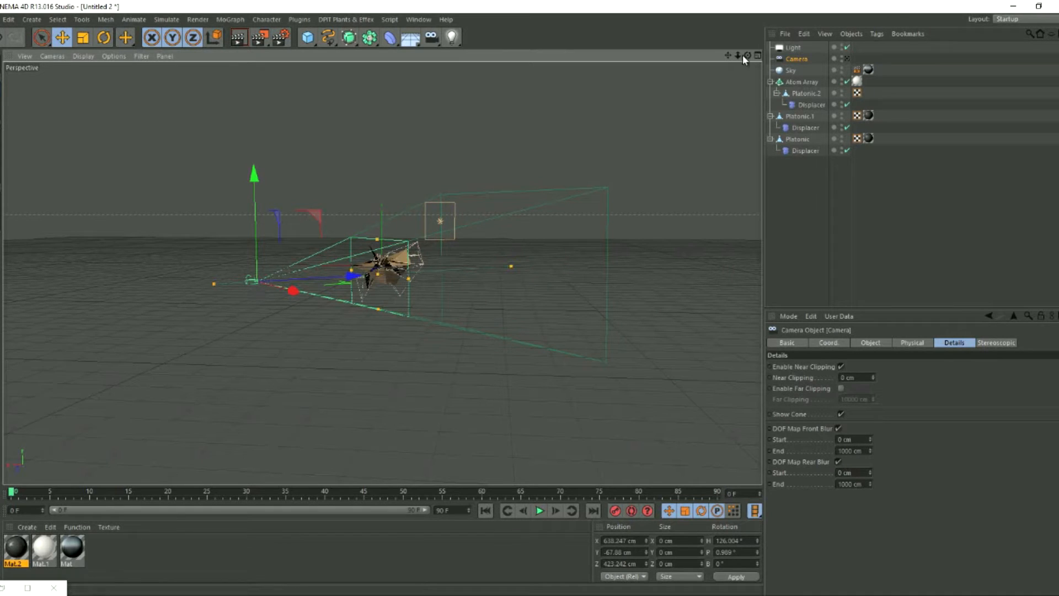
left_click_drag(738, 54, 371, 269)
left_click_drag(738, 55, 531, 298)
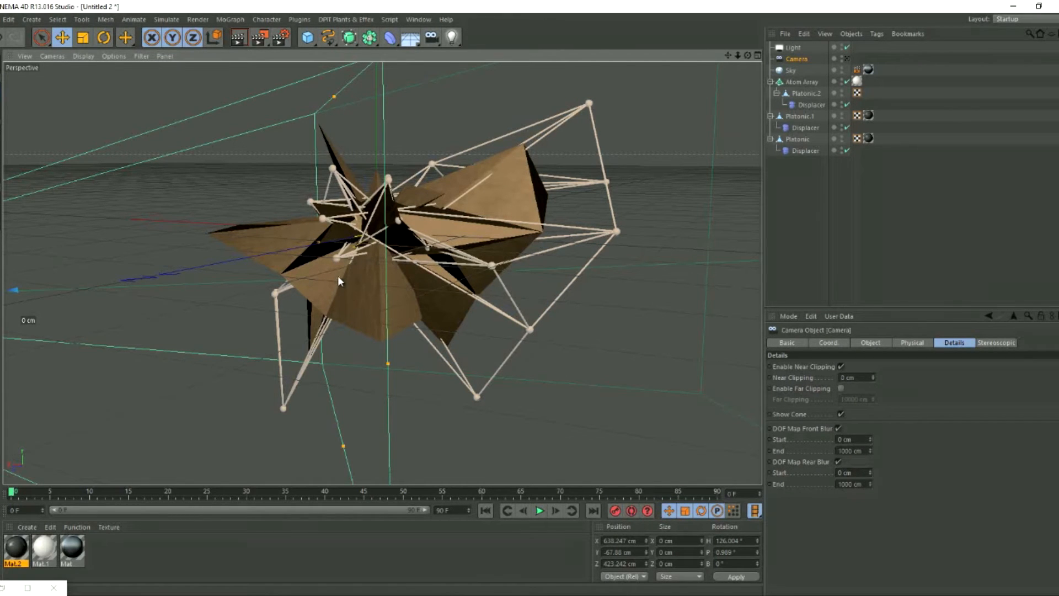
left_click_drag(338, 276, 326, 276)
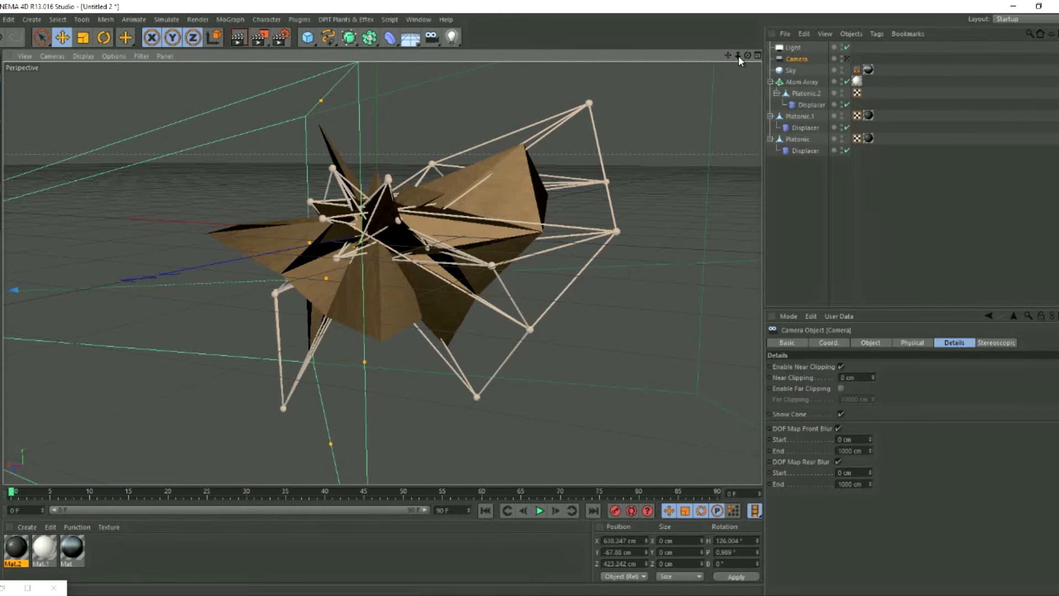
- Shorten the camera's front blur end to about 183.6 cm and rear blur end to about 260.9 cm, and return to its view
left_click_drag(738, 55, 529, 302)
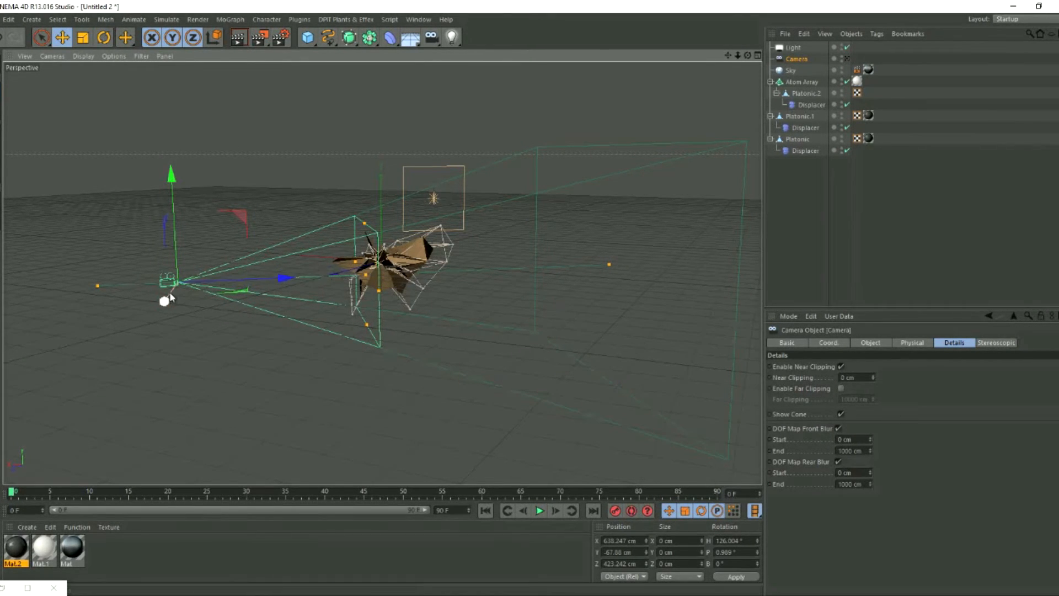
left_click_drag(97, 285, 320, 275)
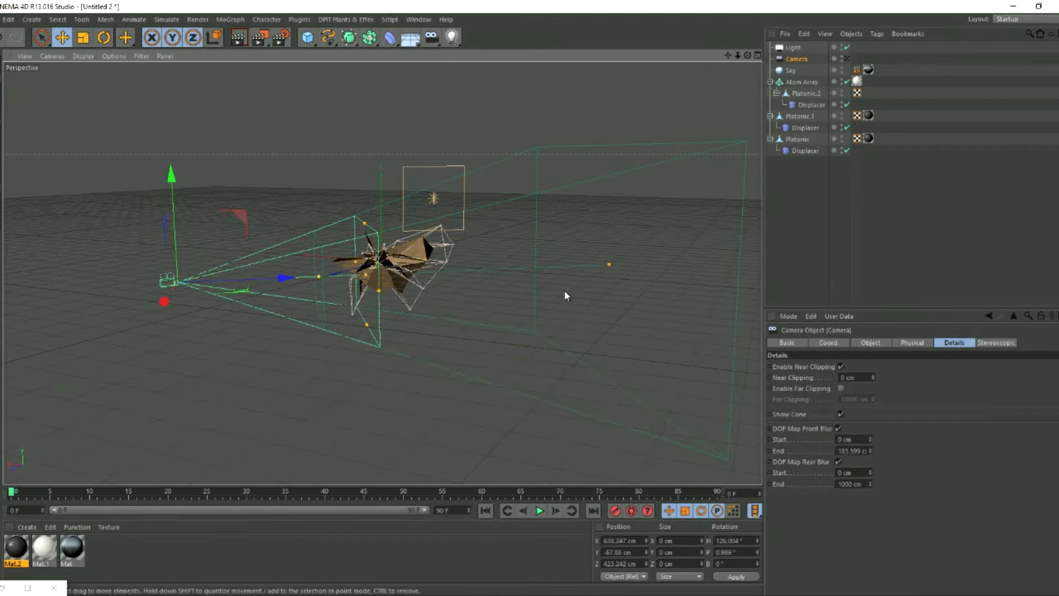
left_click_drag(608, 264, 533, 273)
left_click_drag(445, 274, 431, 273)
left_click(846, 58)
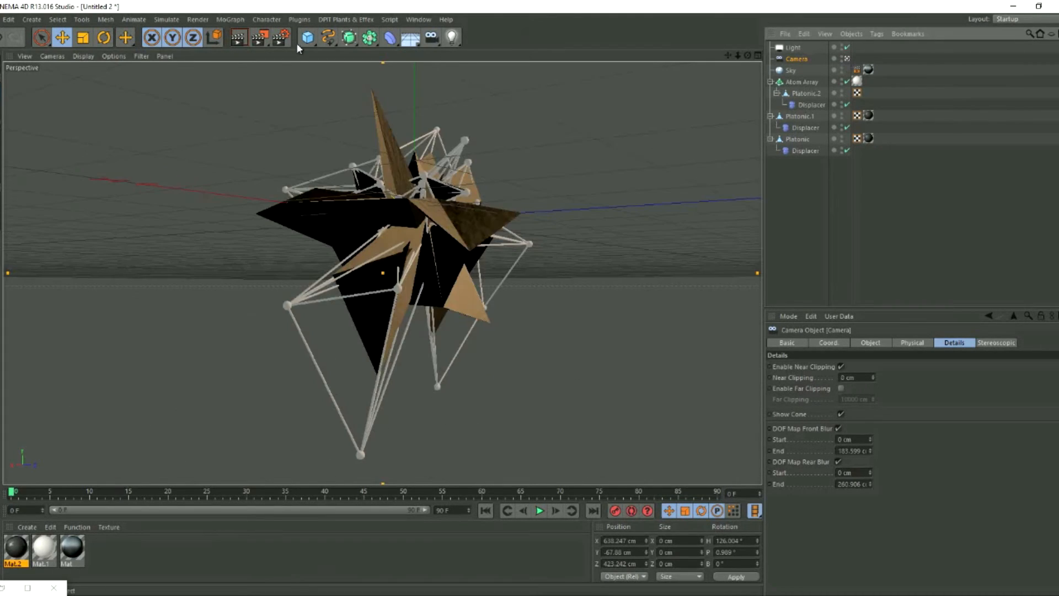
- Reopen the render settings and disable the Depth of Field effect
left_click(325, 102)
left_click(280, 36)
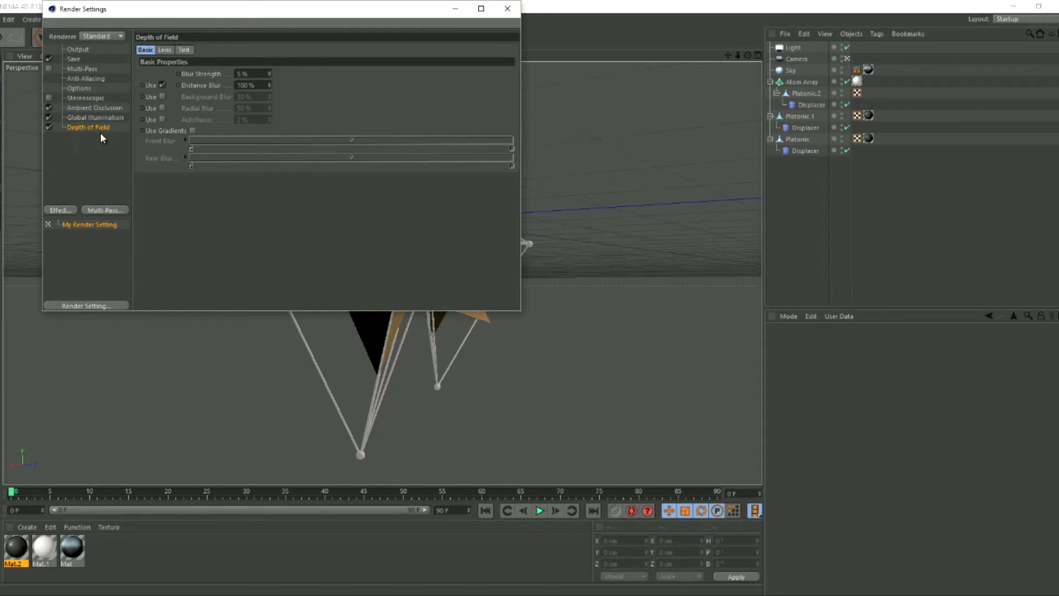
left_click(48, 128)
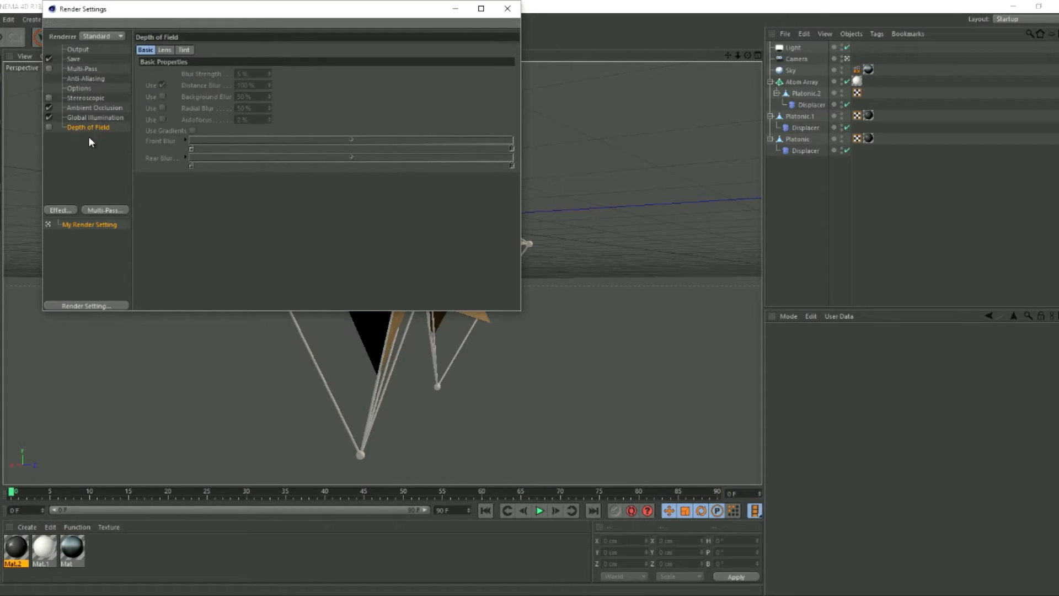
- Add a Depth pass to the multi-pass output, enable Multi-Pass, and show the render's save options
left_click(78, 69)
left_click(48, 68)
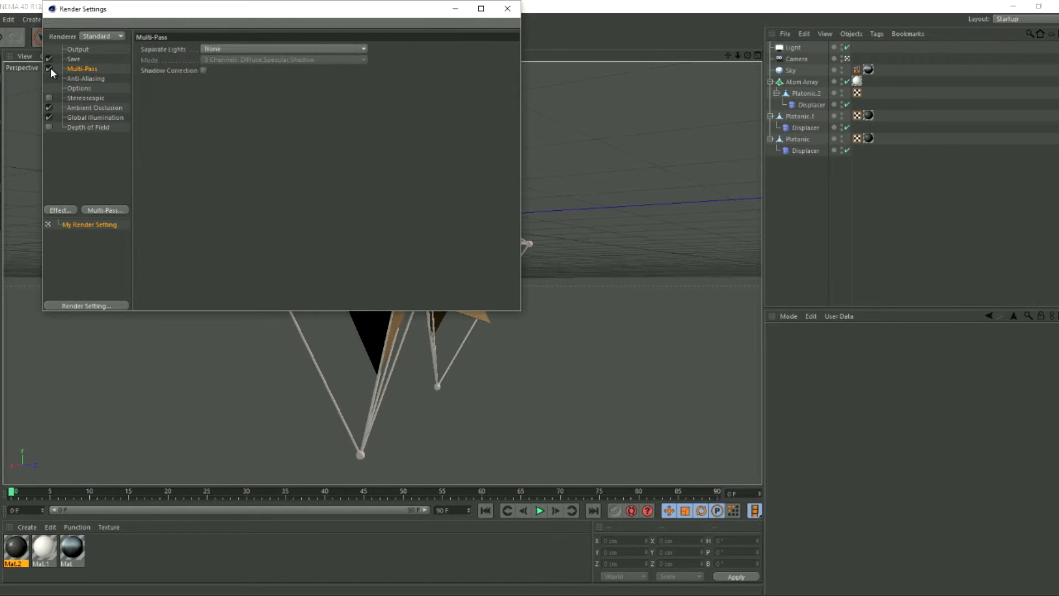
left_click(50, 68)
right_click(74, 71)
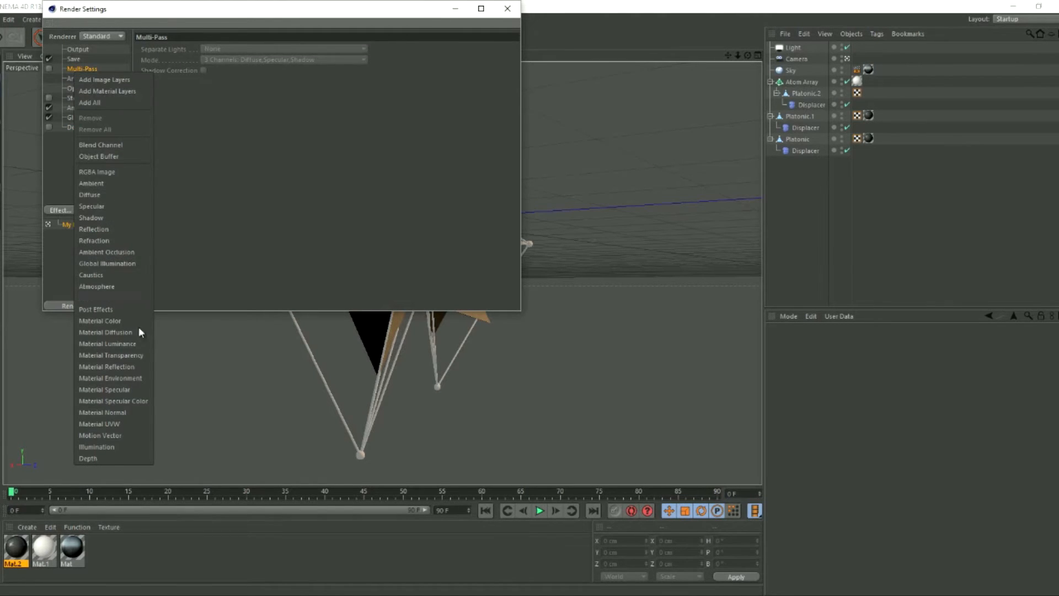
left_click(89, 458)
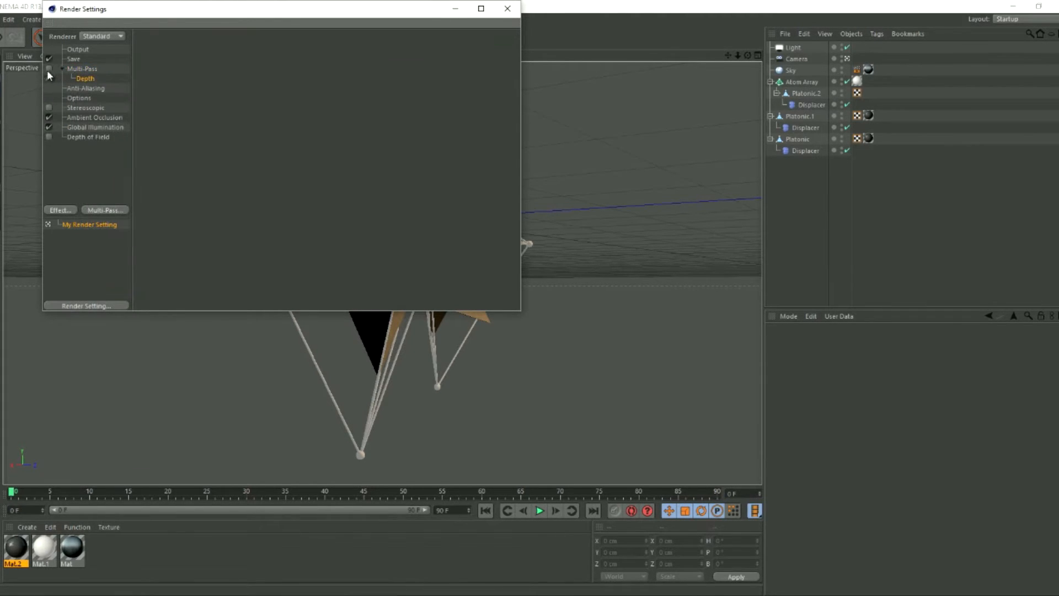
left_click(73, 59)
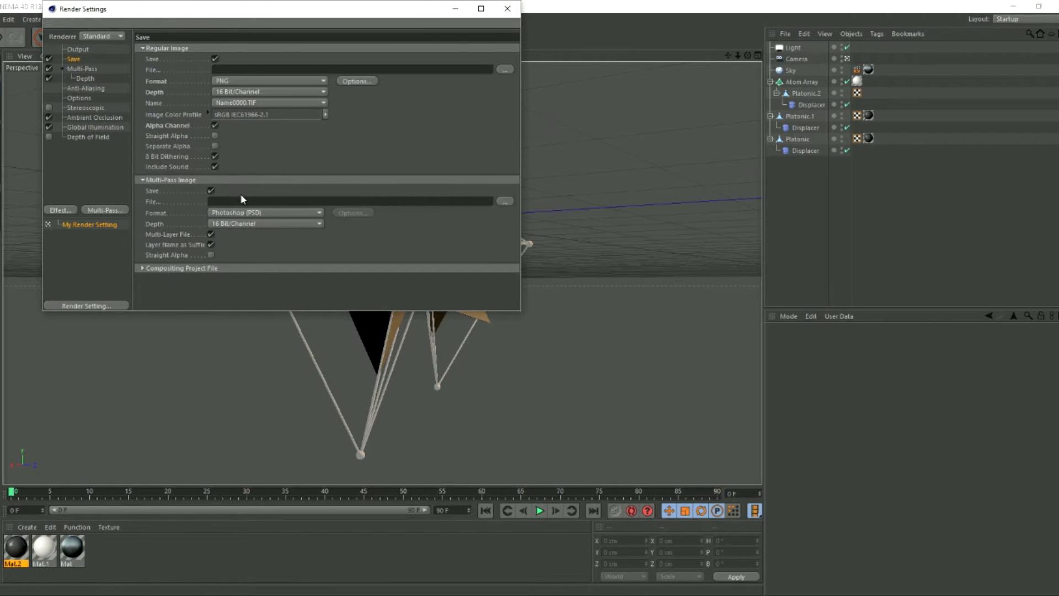
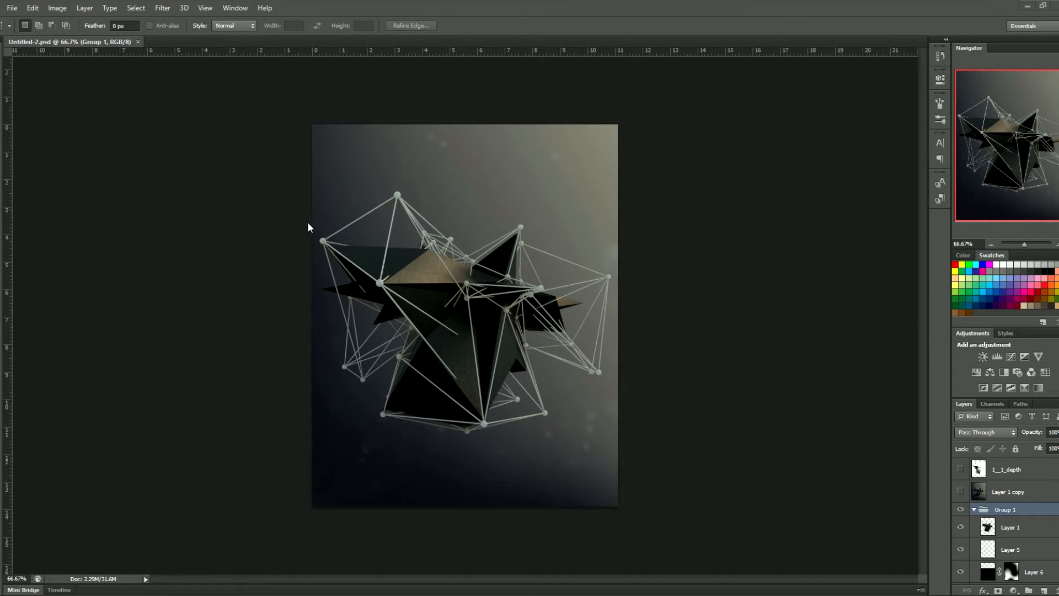
- Switch to Photoshop and create a transparent document of 1000 × 1600 pixels
left_click(12, 8)
left_click(16, 16)
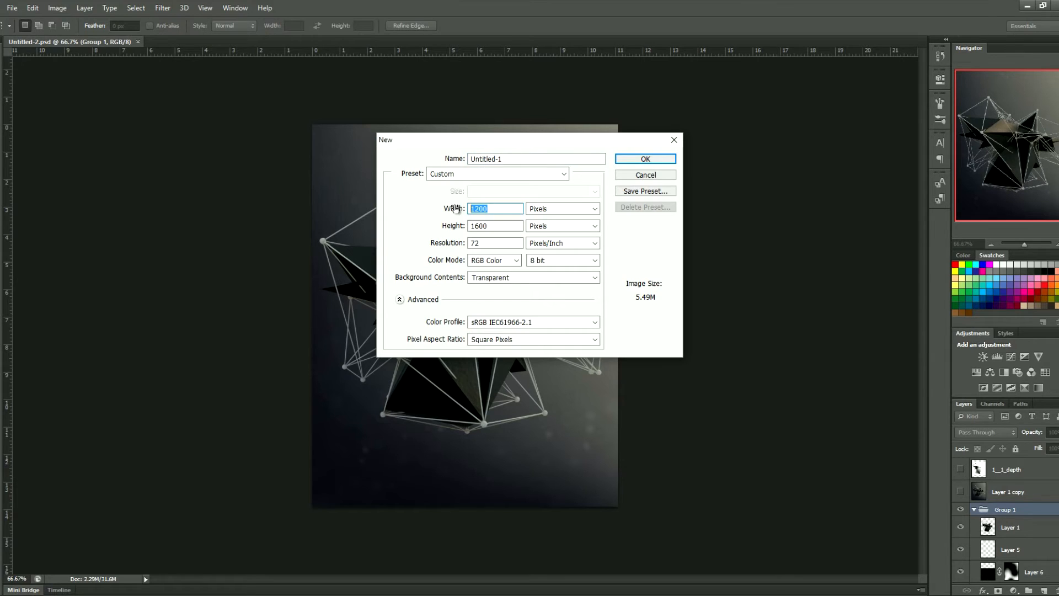
type("10000")
left_click(627, 161)
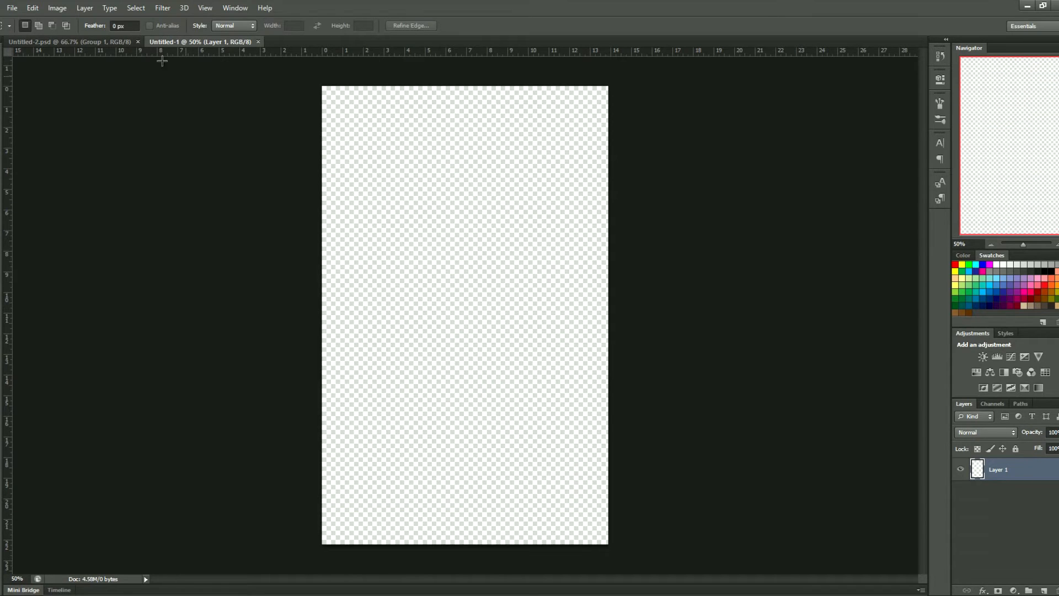
- Switch the canvas size units to pixels and reduce the canvas height to 1400 pixels
left_click(57, 8)
left_click(95, 101)
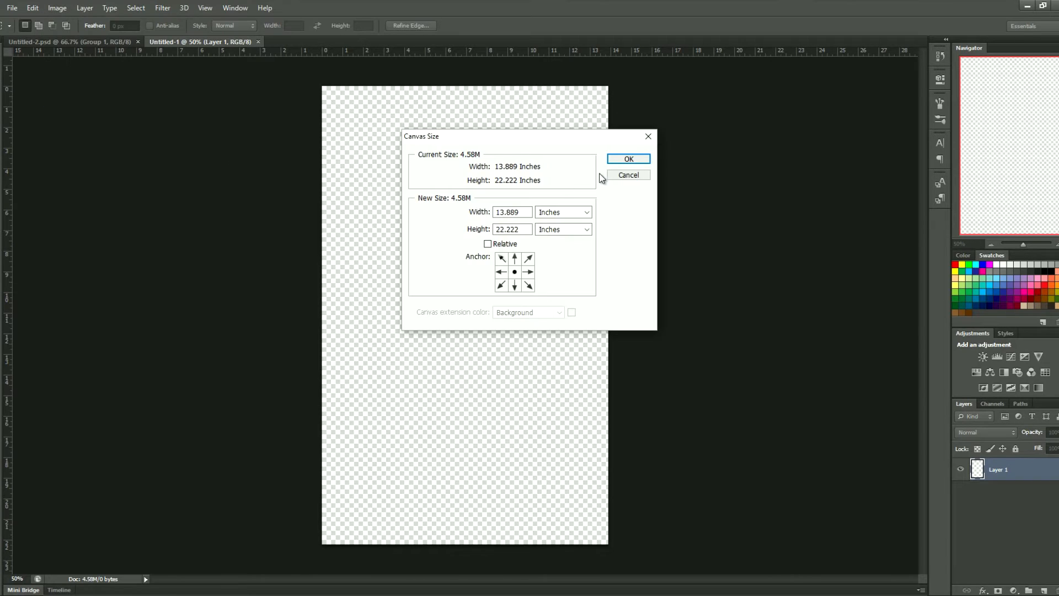
left_click(564, 212)
left_click(563, 233)
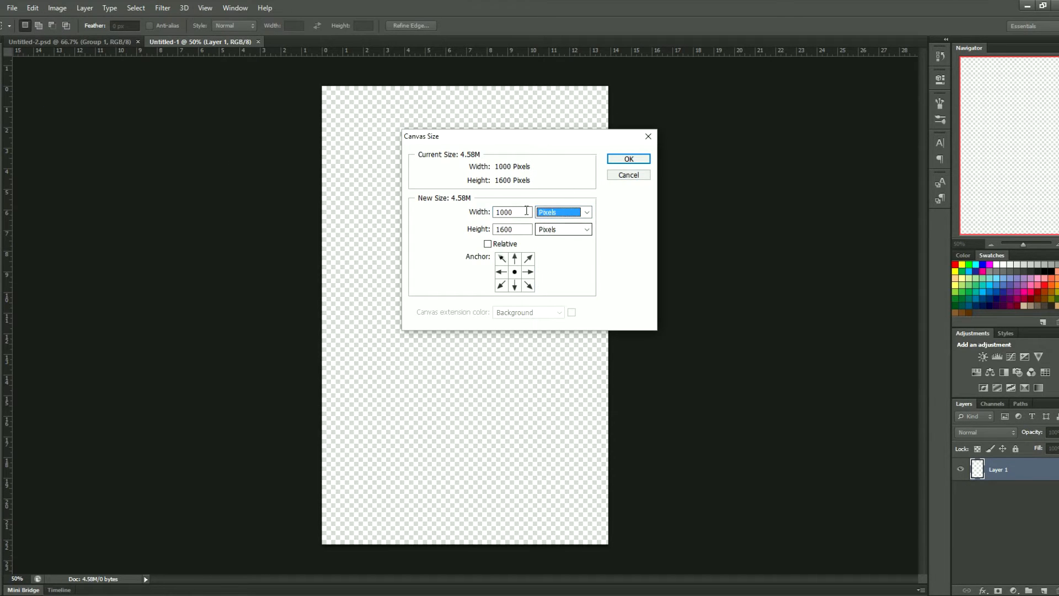
double_click(490, 230)
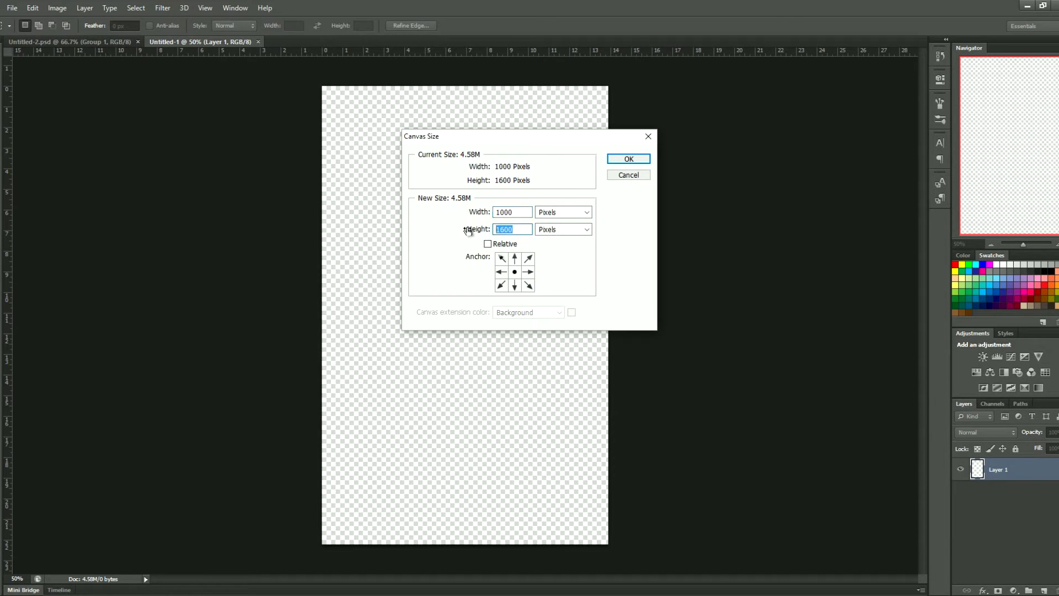
type("1400")
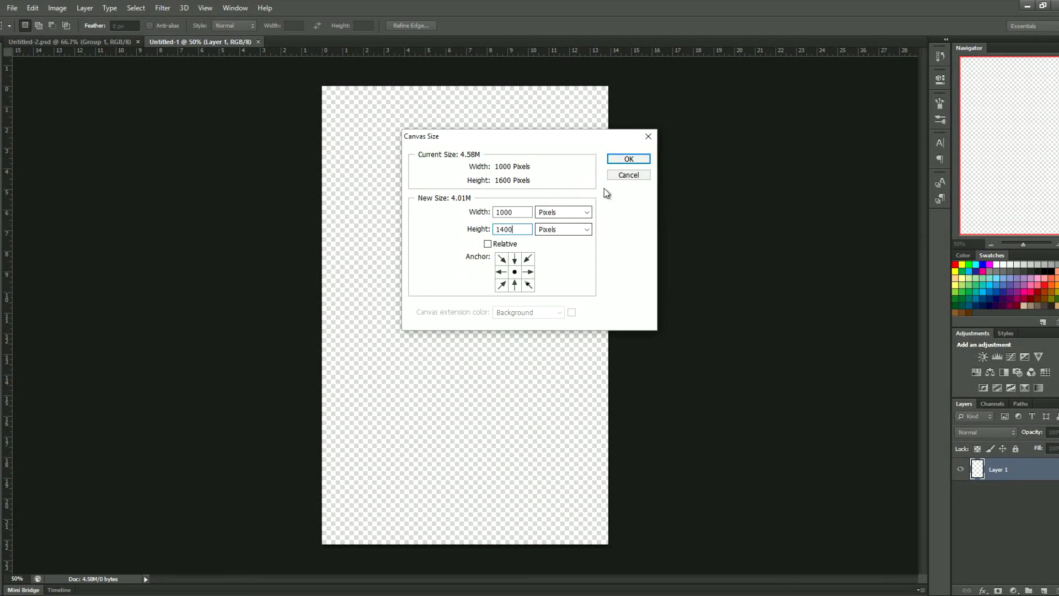
left_click(622, 160)
left_click(504, 221)
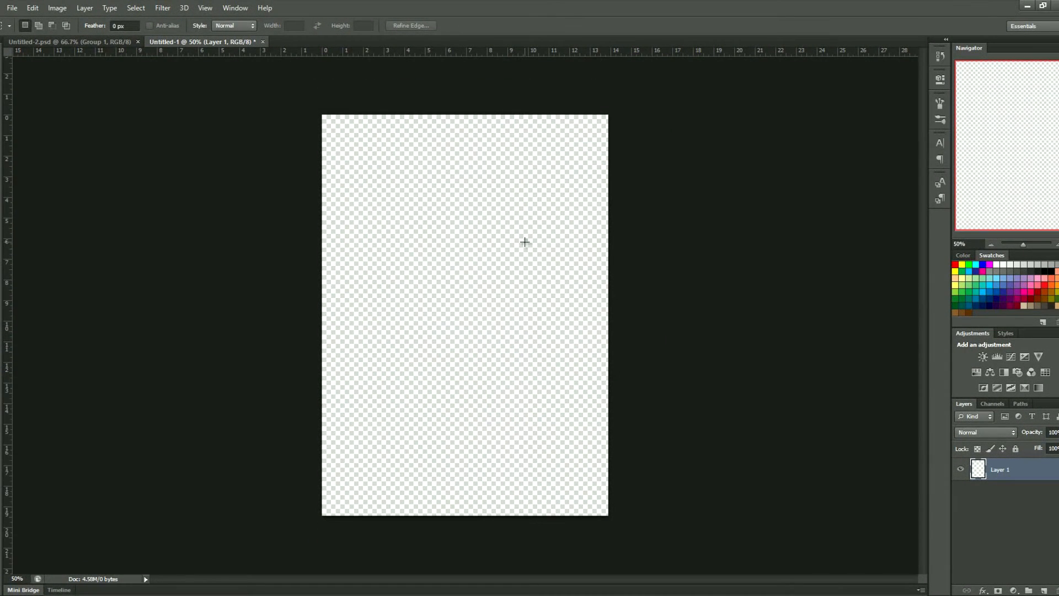
left_click(1055, 245)
left_click(1055, 244)
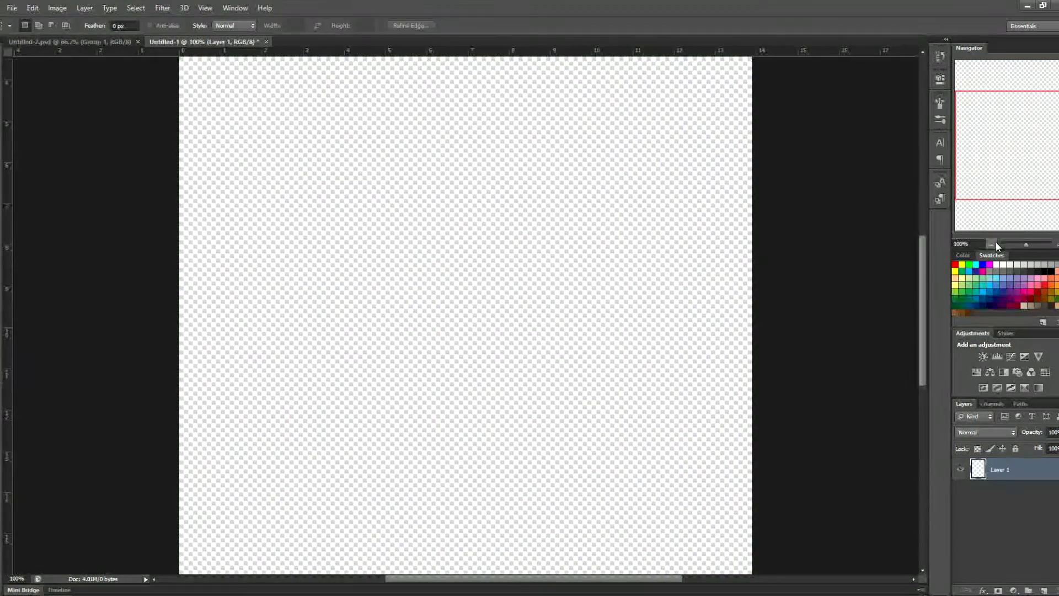
left_click(991, 244)
left_click(991, 244)
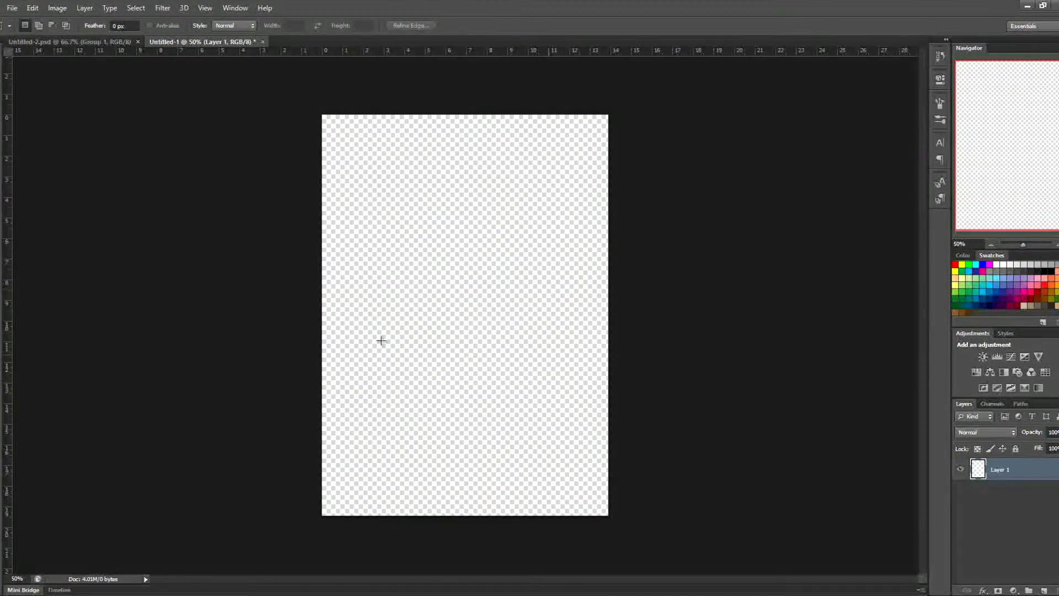
left_click(58, 9)
- Create another new transparent document of 1920 × 1080 pixels
mouse_move(12, 8)
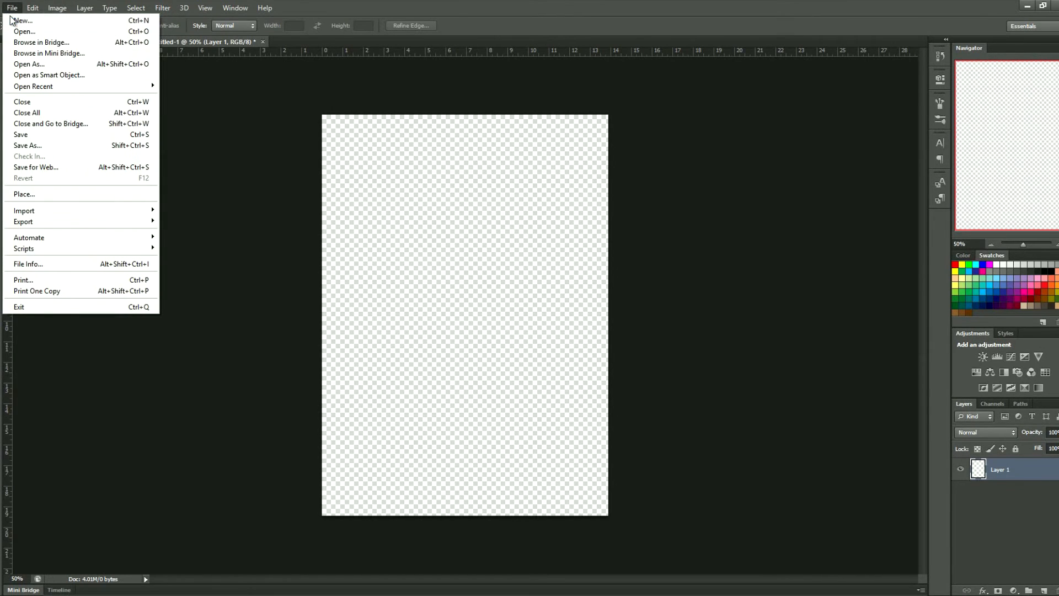
left_click(23, 20)
key("Tab")
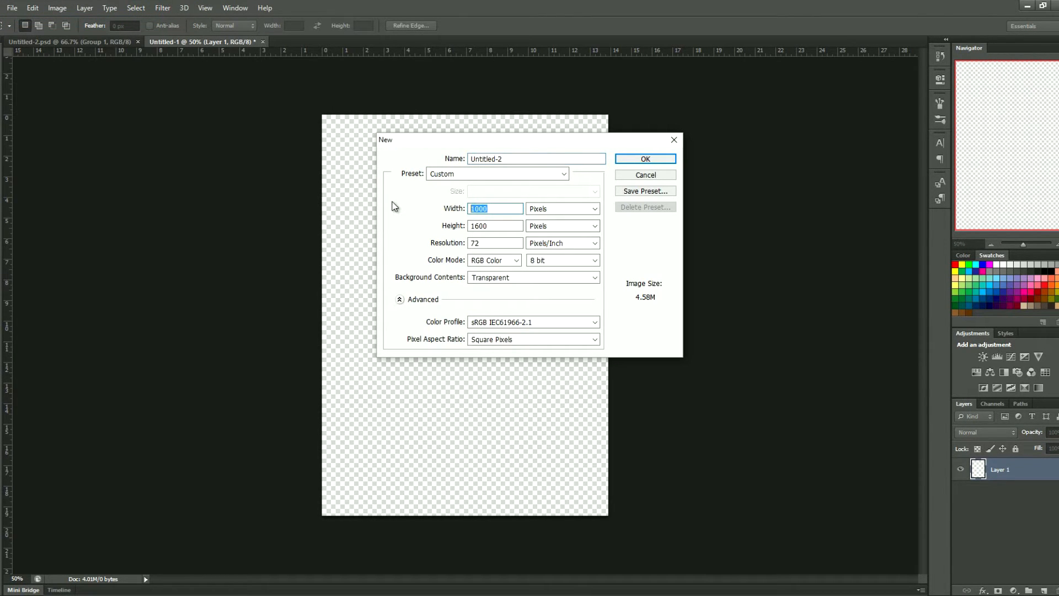
type("1920")
type("1080")
left_click(623, 161)
- Close the portrait document Untitled-1 without saving it, keeping the landscape document open
left_click(263, 41)
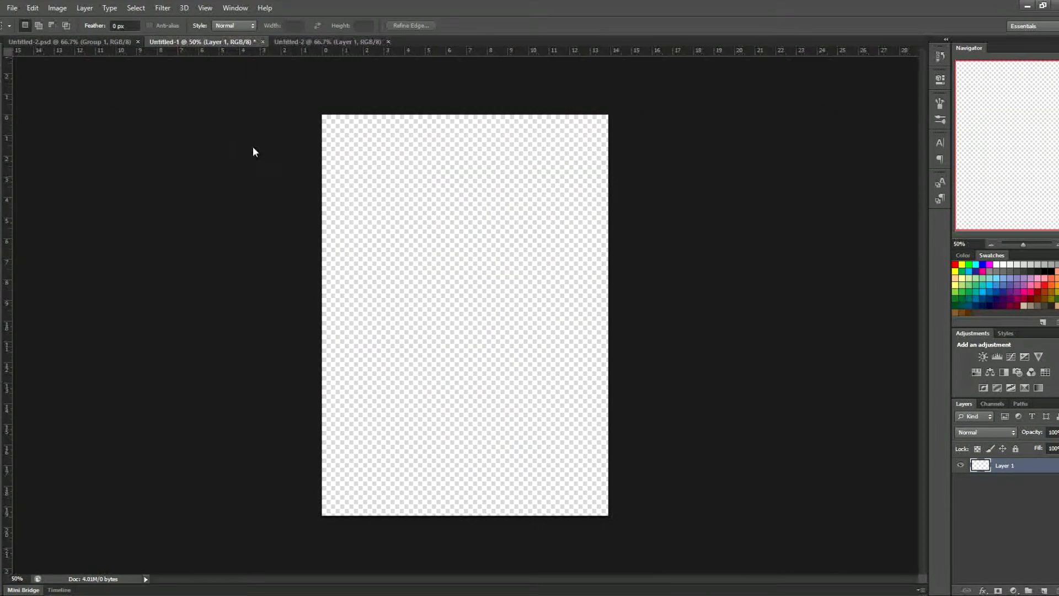
left_click(492, 224)
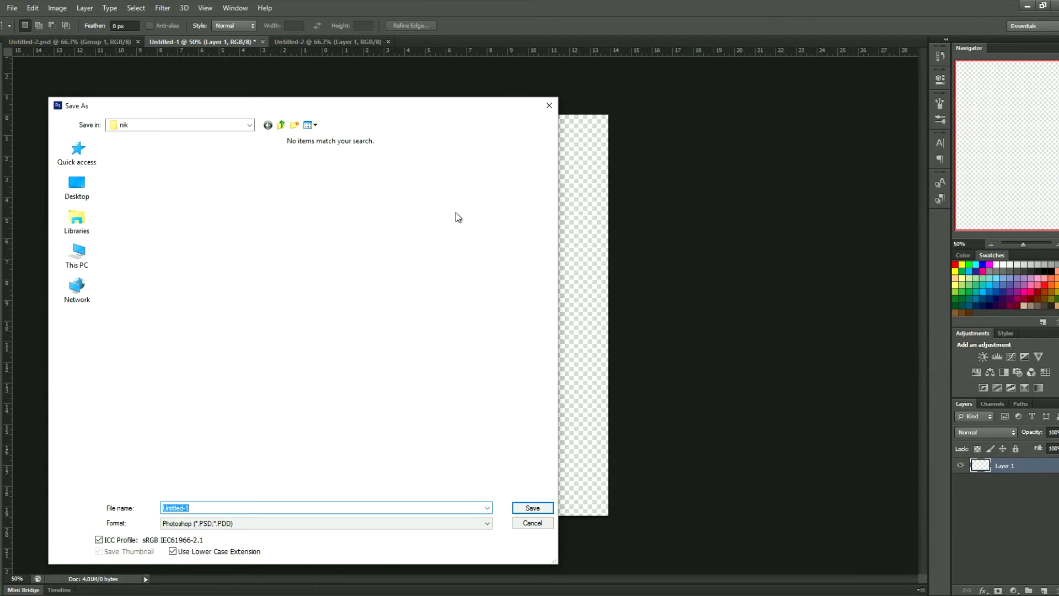
left_click(519, 523)
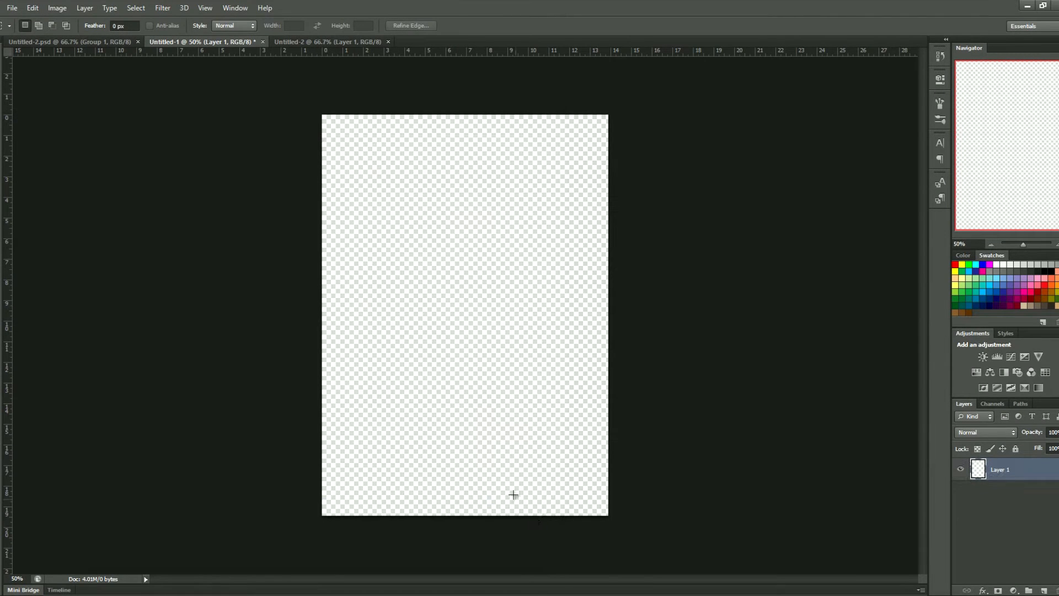
left_click(262, 41)
left_click(547, 223)
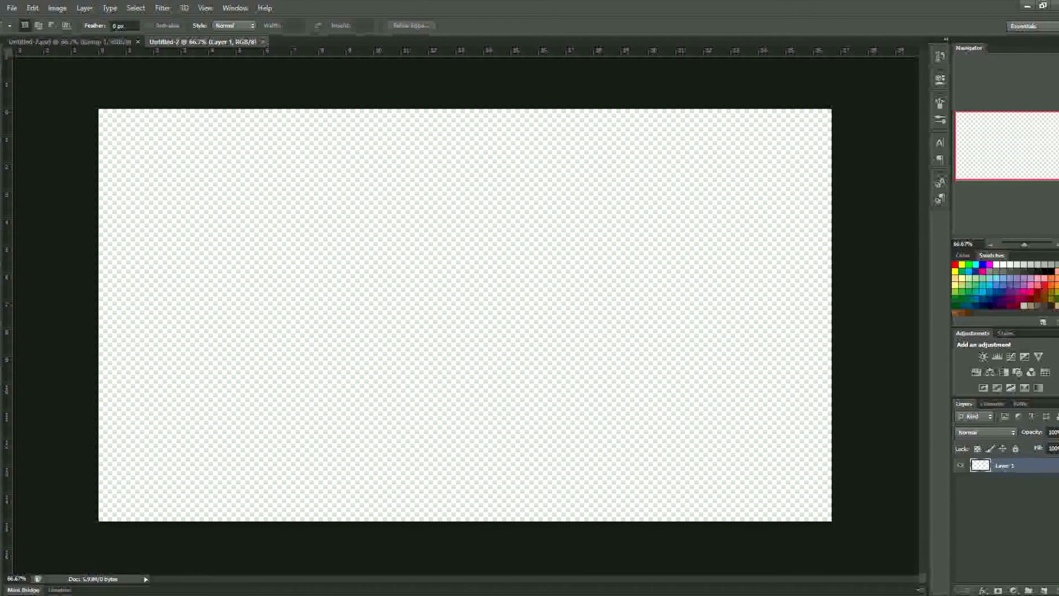
- Place the render image 1 from the abstract tut folder into the landscape document at full size
left_click(185, 558)
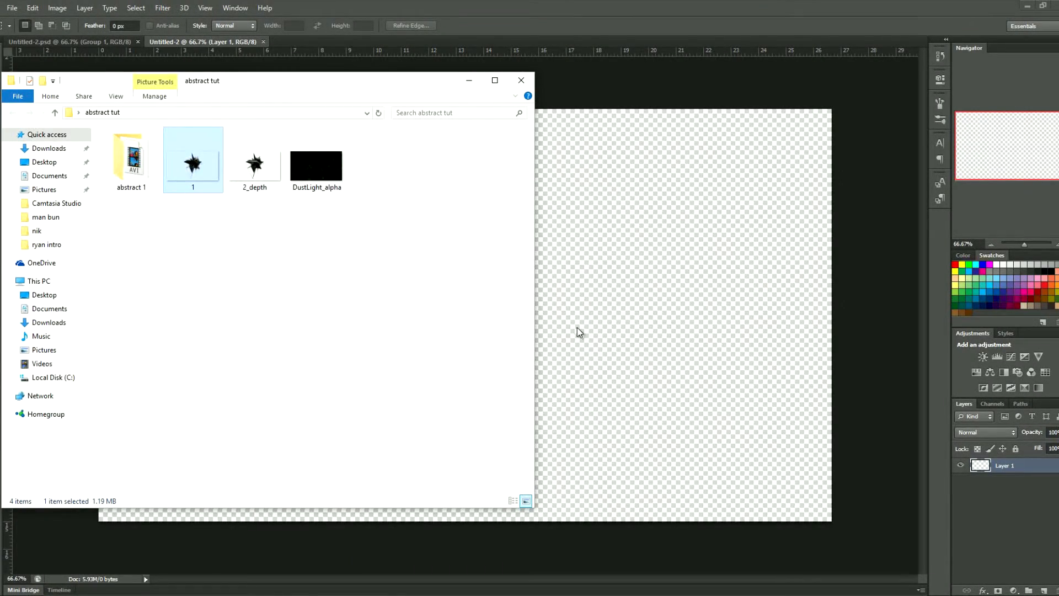
left_click_drag(577, 328, 645, 316)
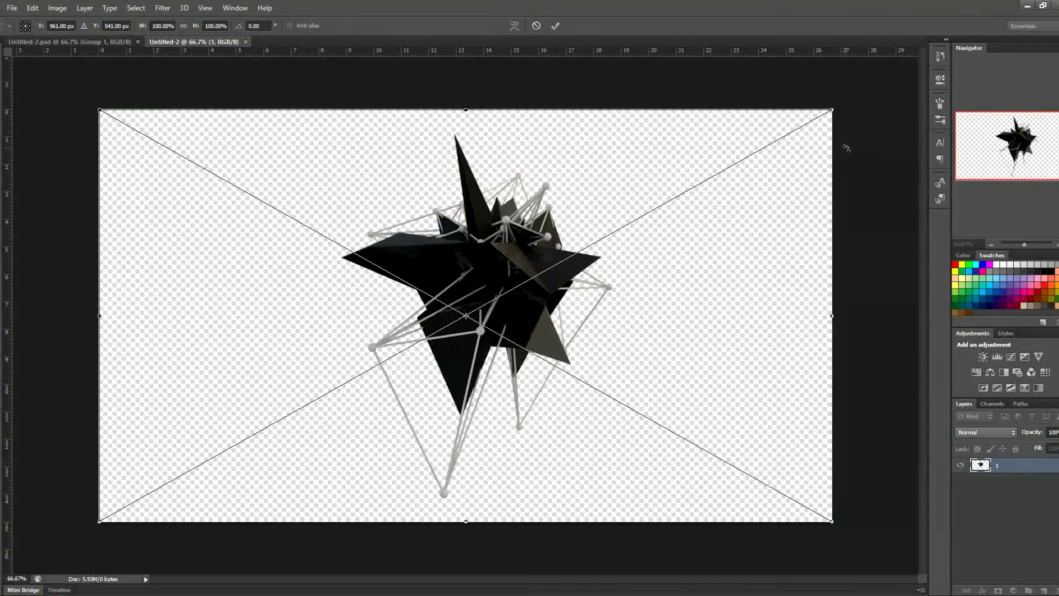
left_click(3, 78)
left_click(491, 220)
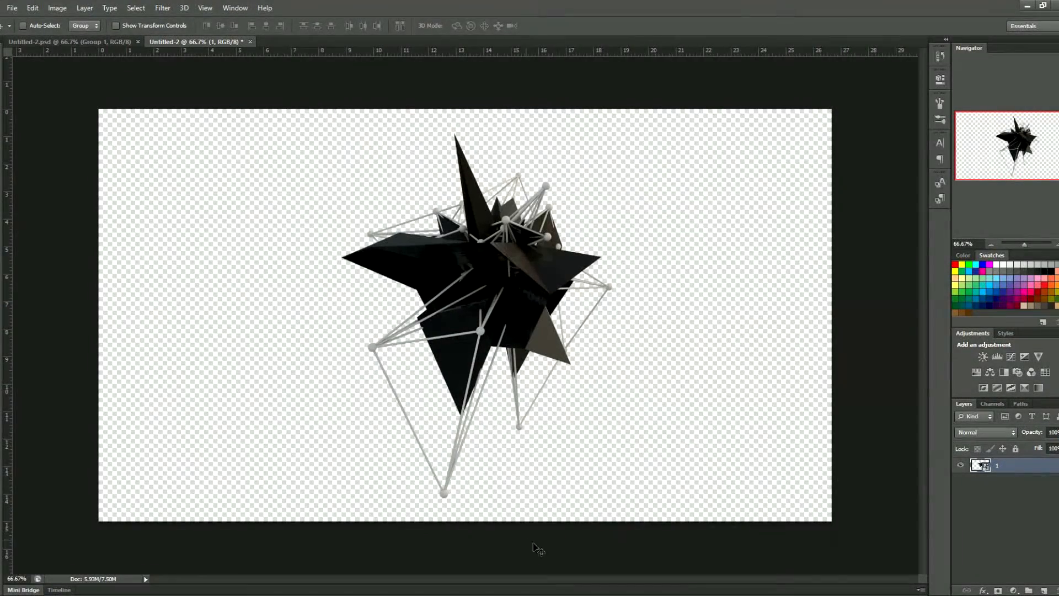
- Place DustLight_alpha from the abstract tut folder and enlarge it from its centre to about 154% so it covers the canvas
left_click(227, 551)
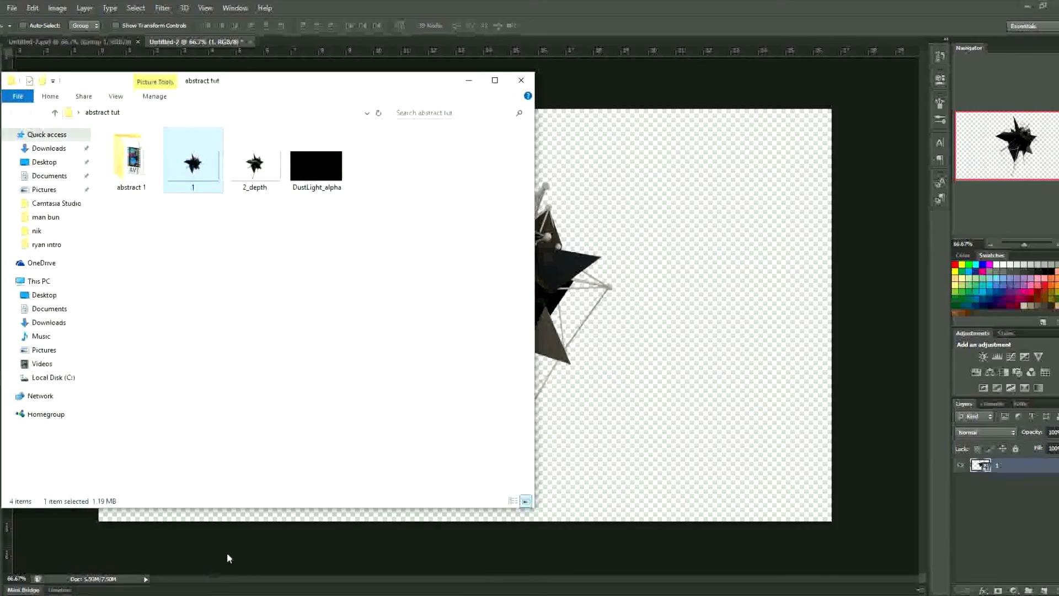
left_click(316, 161)
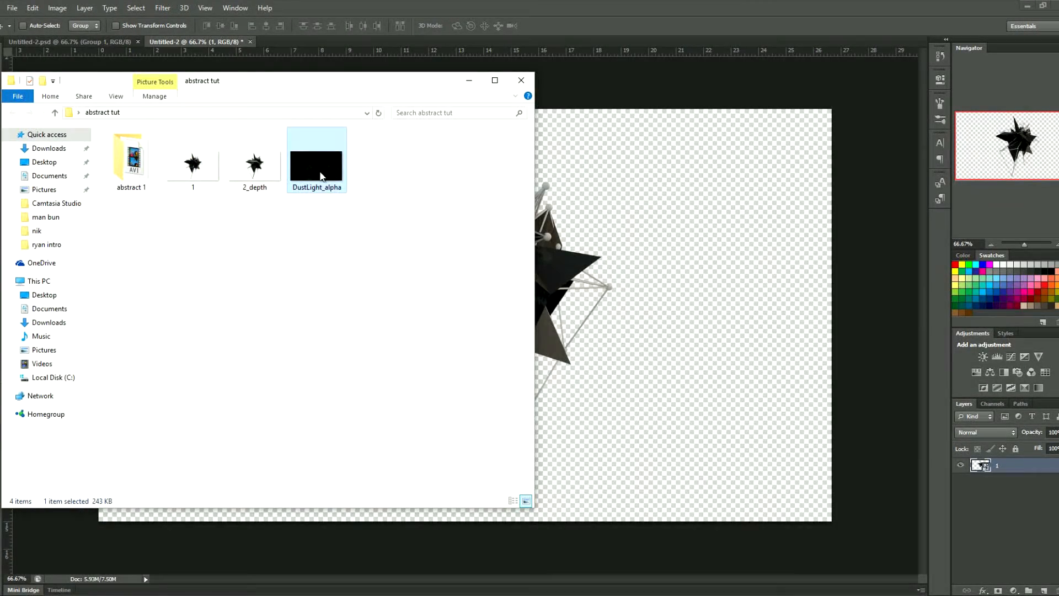
left_click_drag(320, 173, 618, 284)
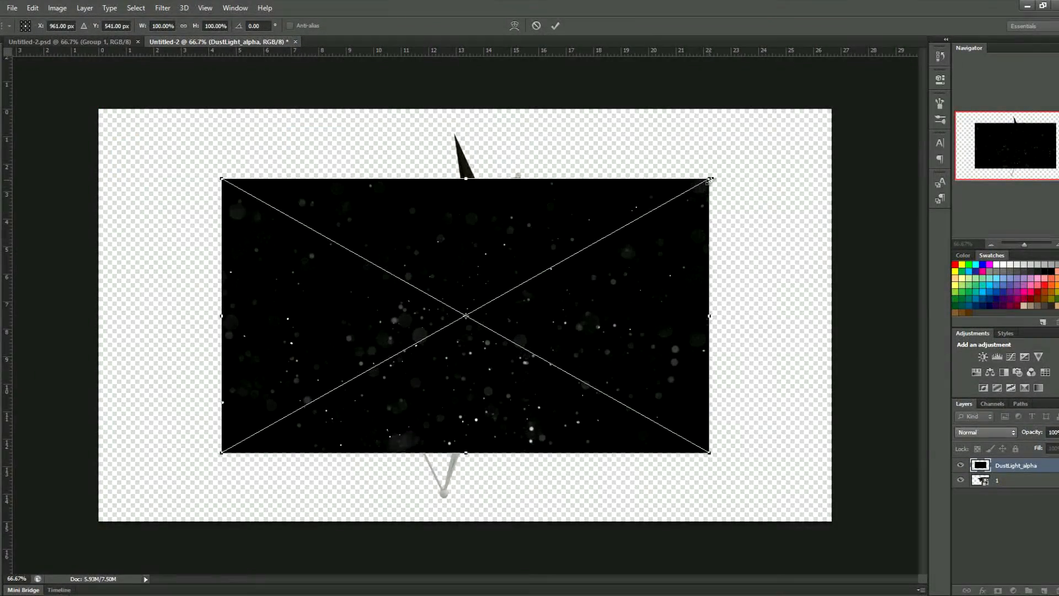
left_click_drag(708, 181, 839, 101, "alt+shift")
left_click(1, 70)
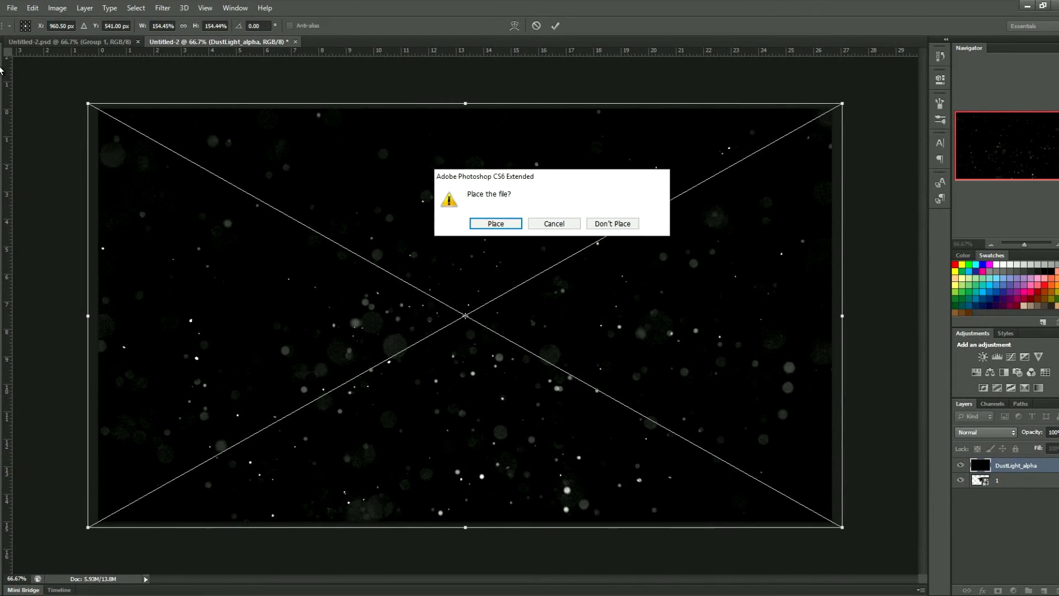
left_click(496, 224)
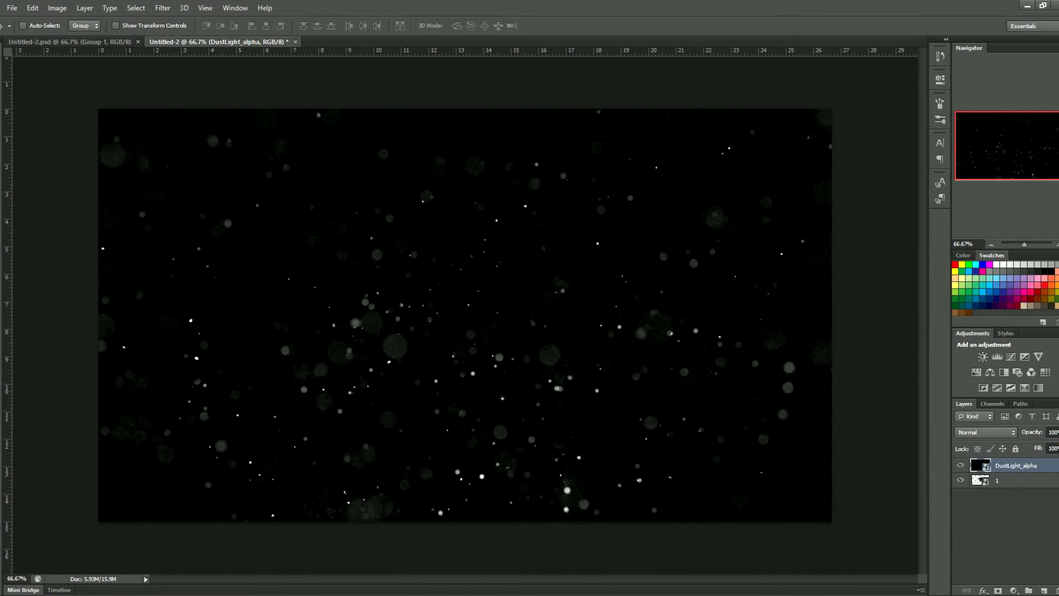
- Paint two 50 px dots with 0% brush hardness on a new layer above the dust and lower its opacity to 33%
key("b")
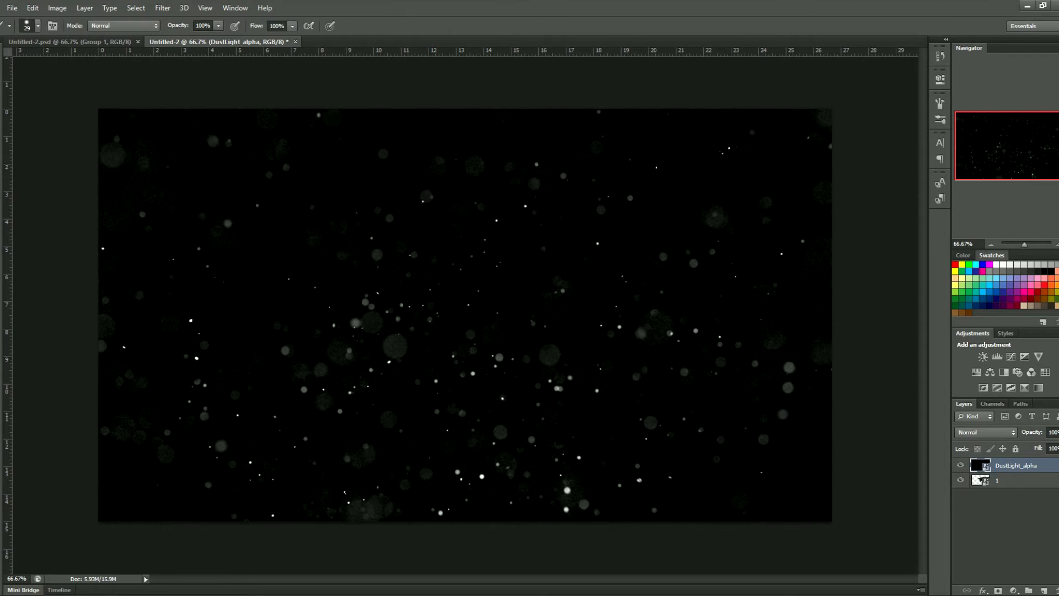
left_click(30, 27)
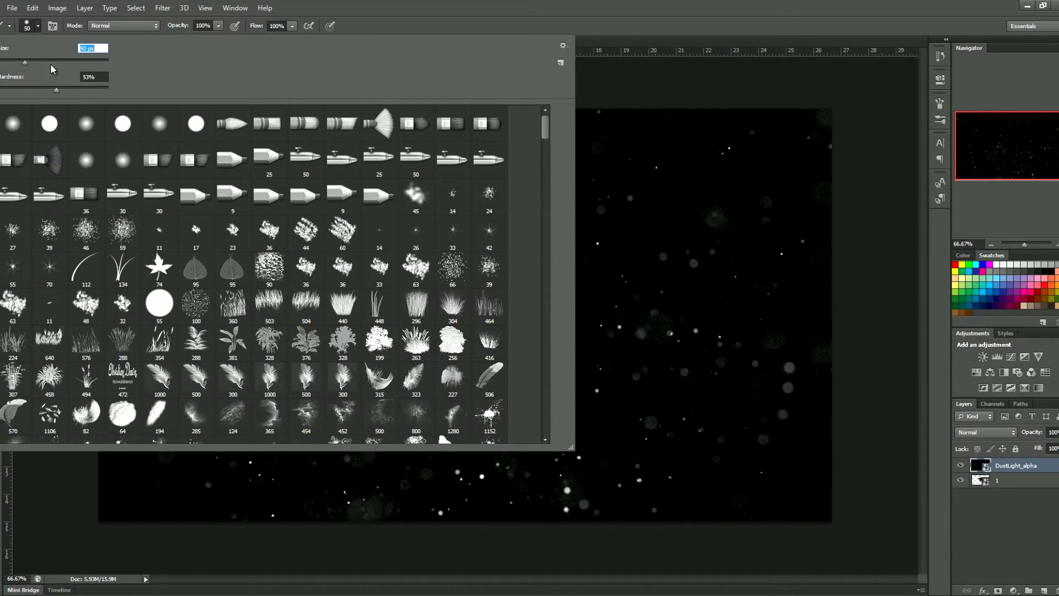
left_click_drag(56, 89, 75, 89)
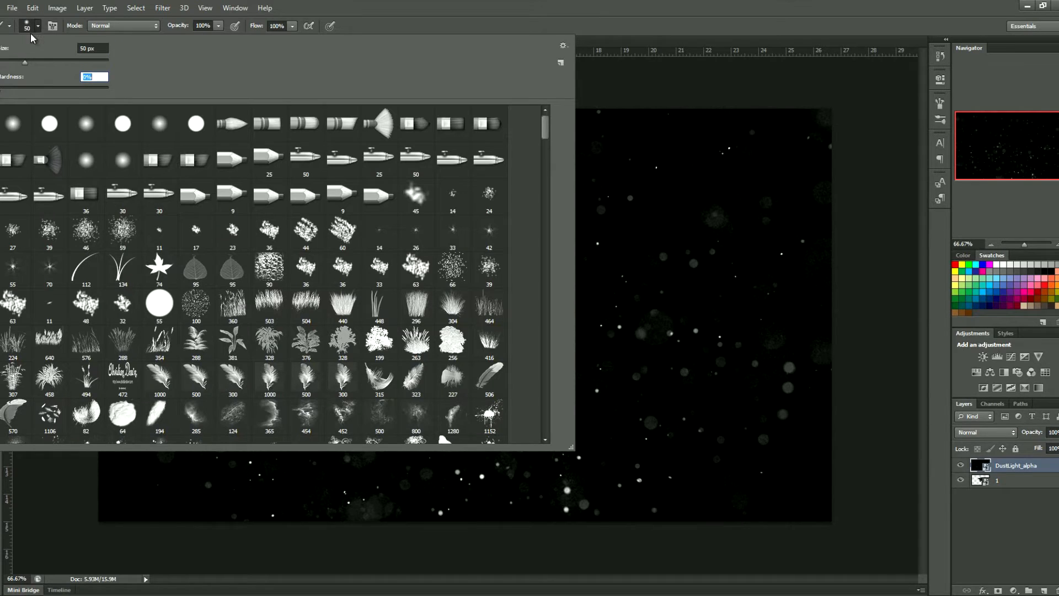
key("Return")
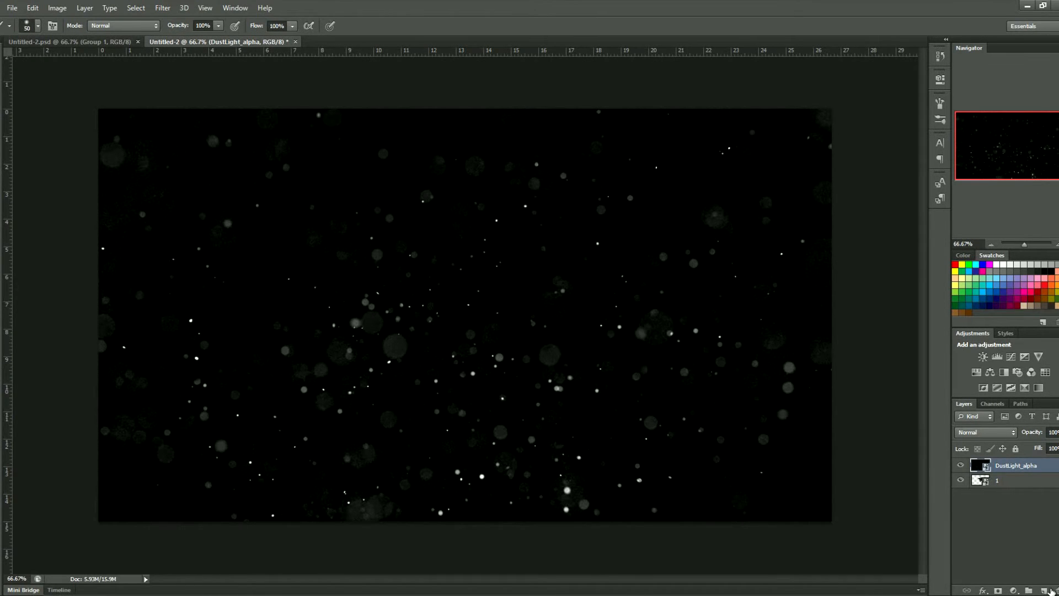
left_click(1047, 589)
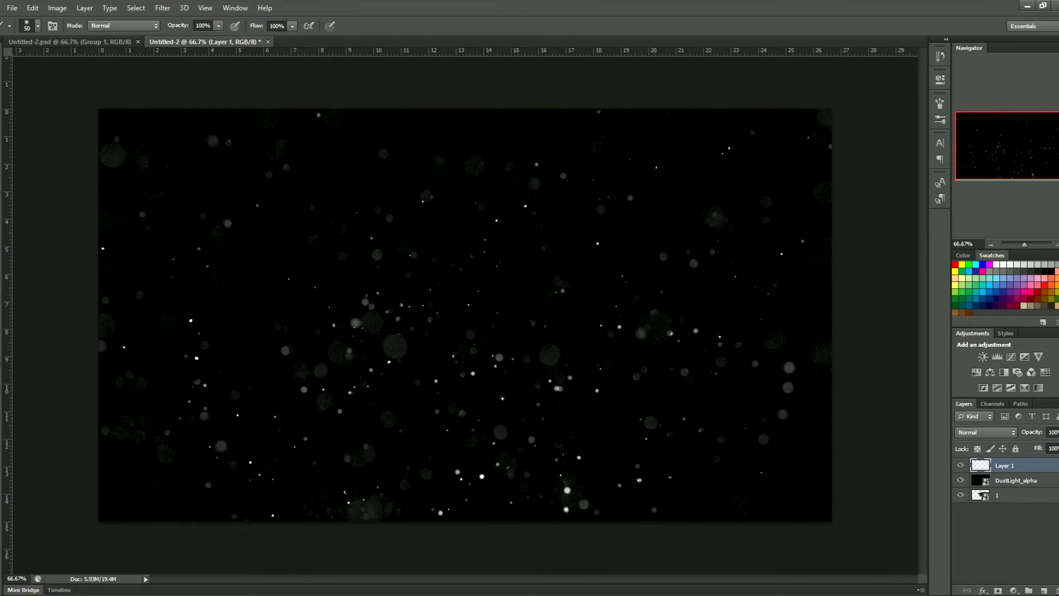
left_click(662, 197)
left_click(378, 127)
left_click(1056, 432)
left_click_drag(1050, 445, 1022, 448)
- Try different Gaussian Blur radii on the painted dots, and delete the dots layer
left_click(163, 8)
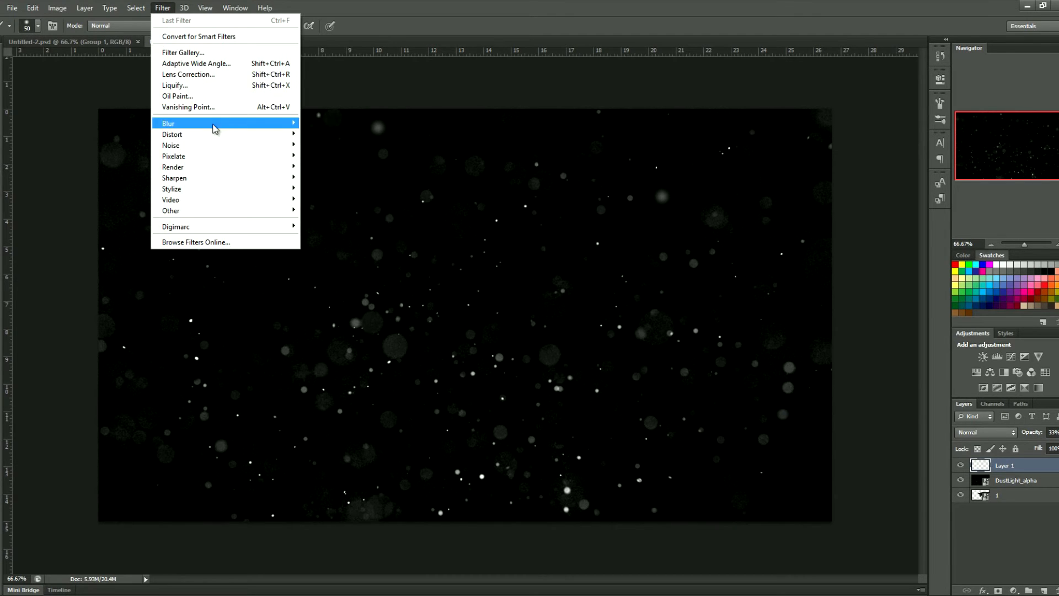
mouse_move(276, 124)
left_click(331, 204)
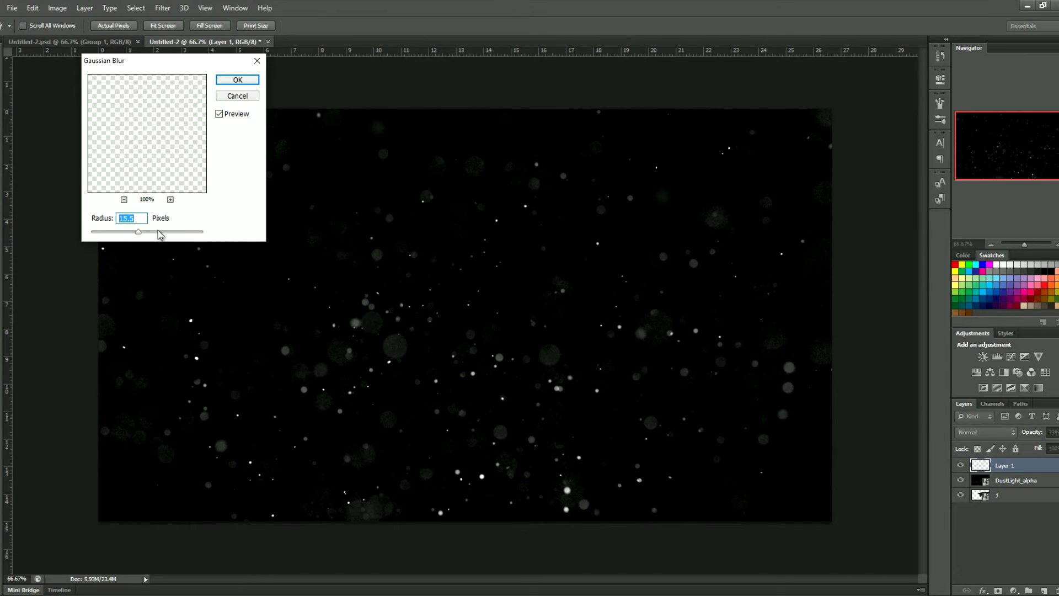
left_click(158, 229)
left_click(115, 233)
left_click_drag(159, 232, 163, 232)
left_click(245, 96)
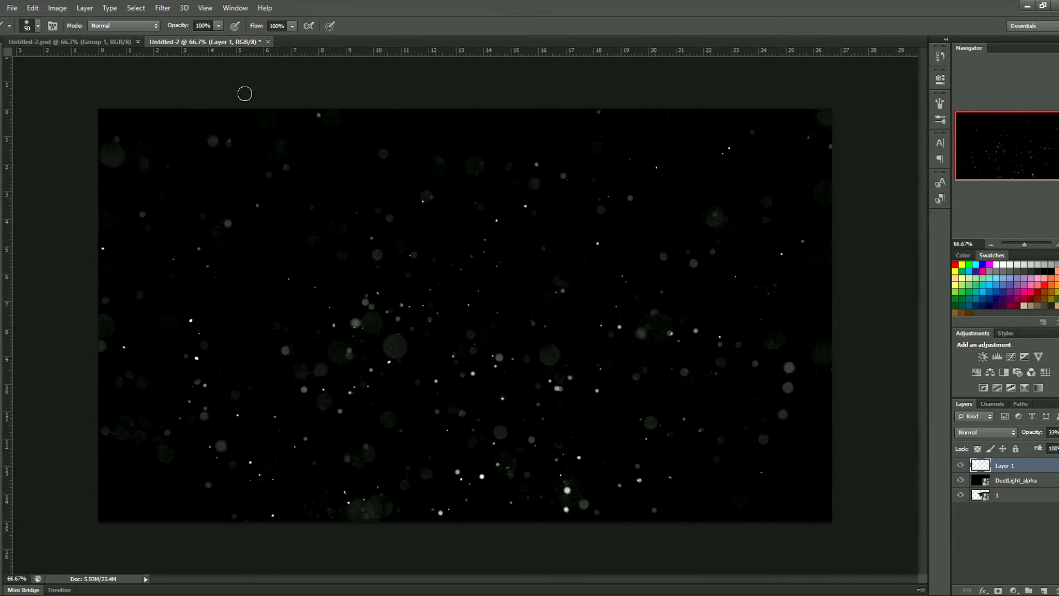
left_click_drag(1047, 473, 1057, 591)
- Hide the DustLight_alpha layer and add a new empty layer beneath the render layer
left_click(960, 465)
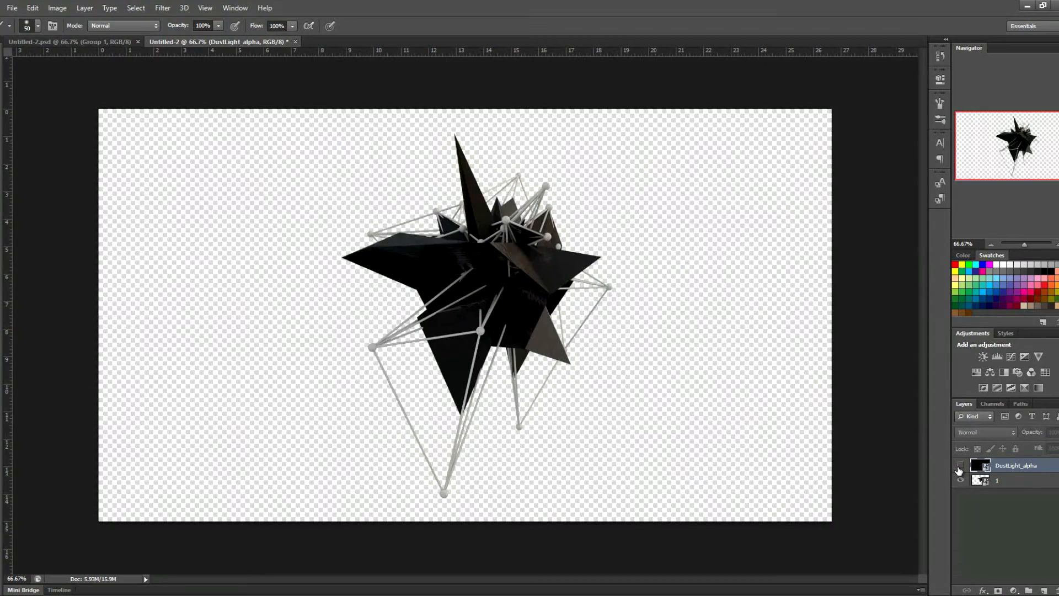
left_click(960, 465)
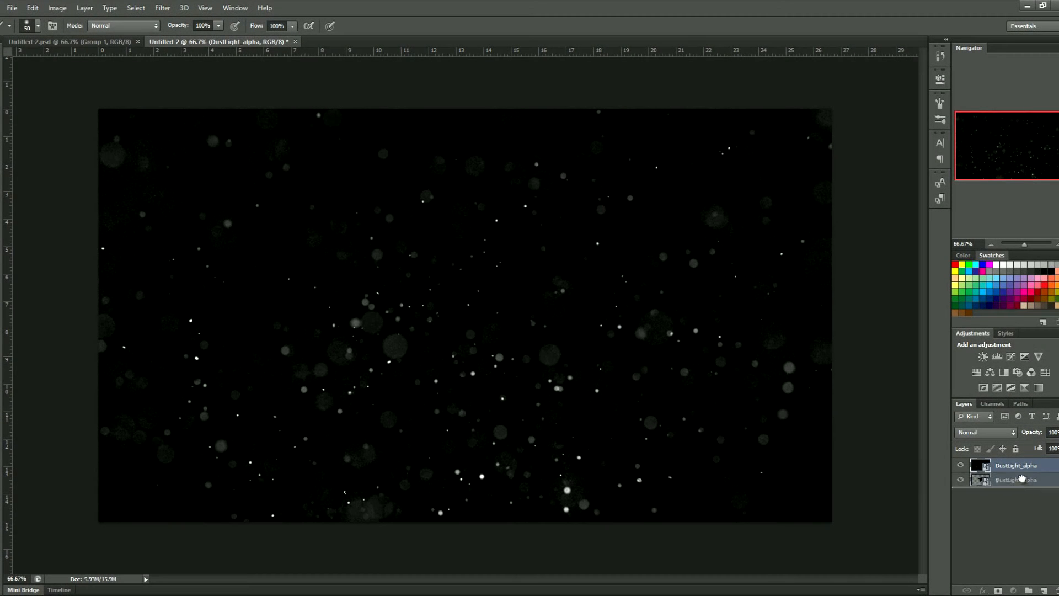
left_click(961, 465)
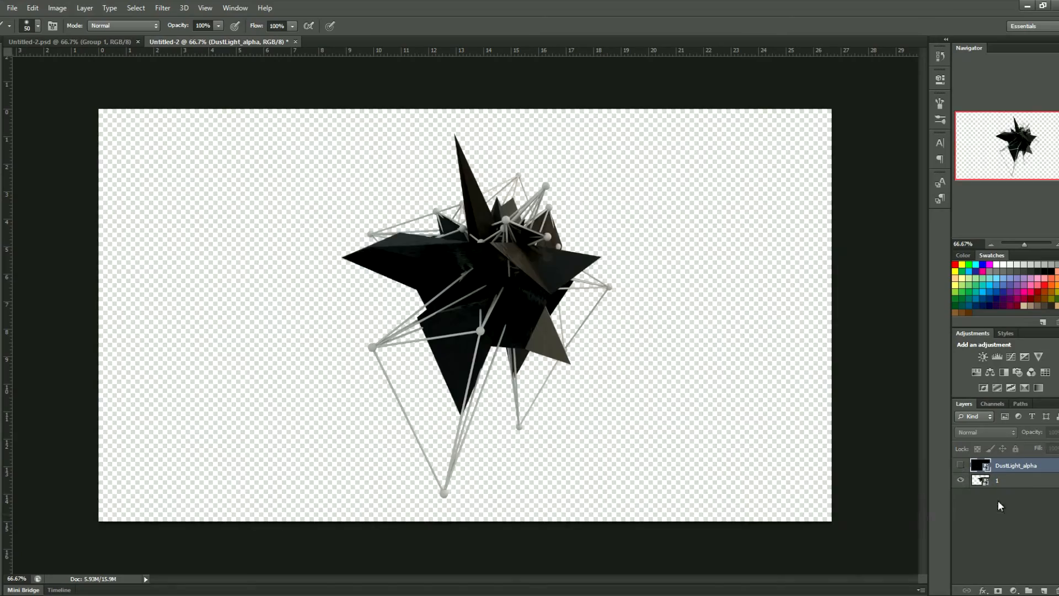
left_click(1044, 590)
left_click_drag(1018, 469, 1018, 518)
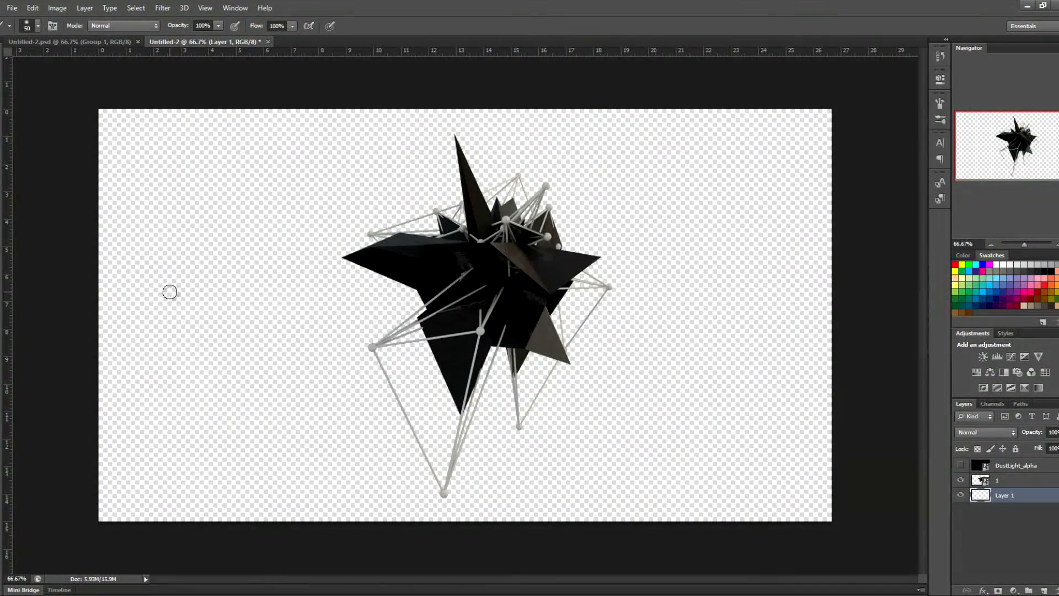
- Check the background in Untitled-2.psd, and start a Foreground to Background gradient whose first colour stop is a very dark navy
left_click(106, 43)
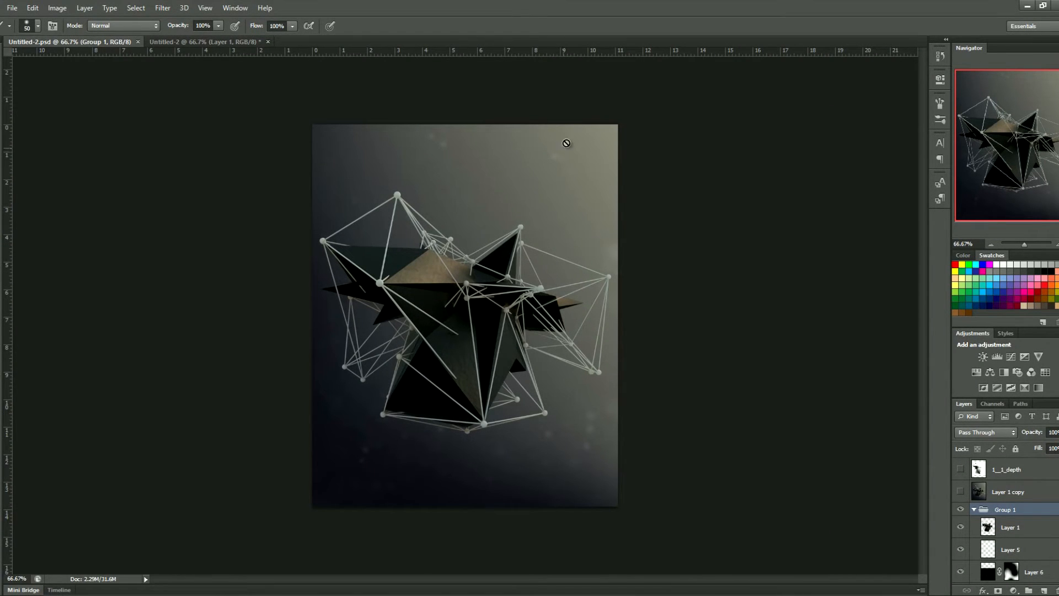
left_click(204, 42)
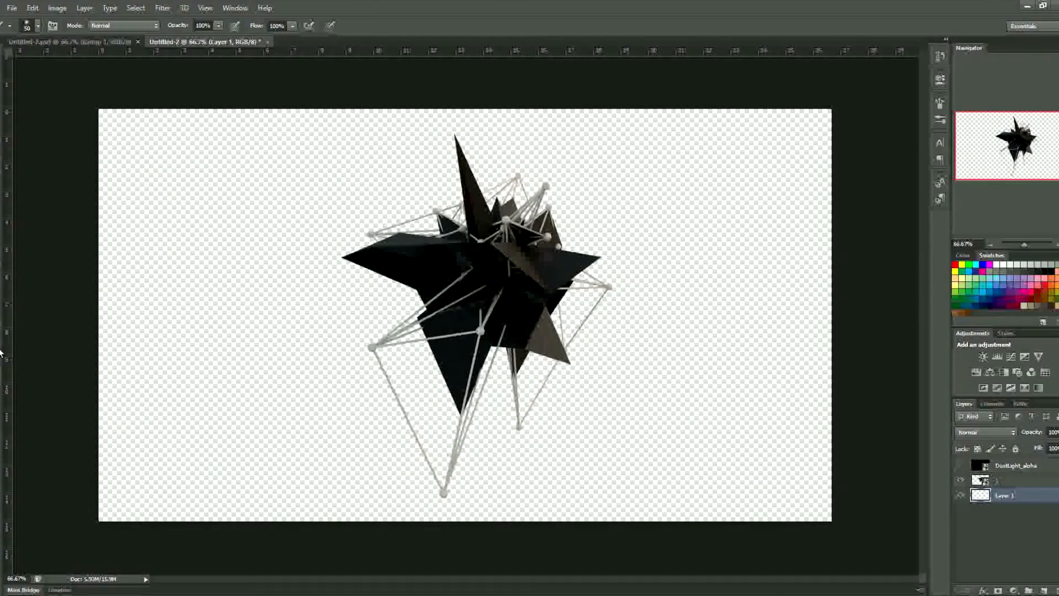
key("g")
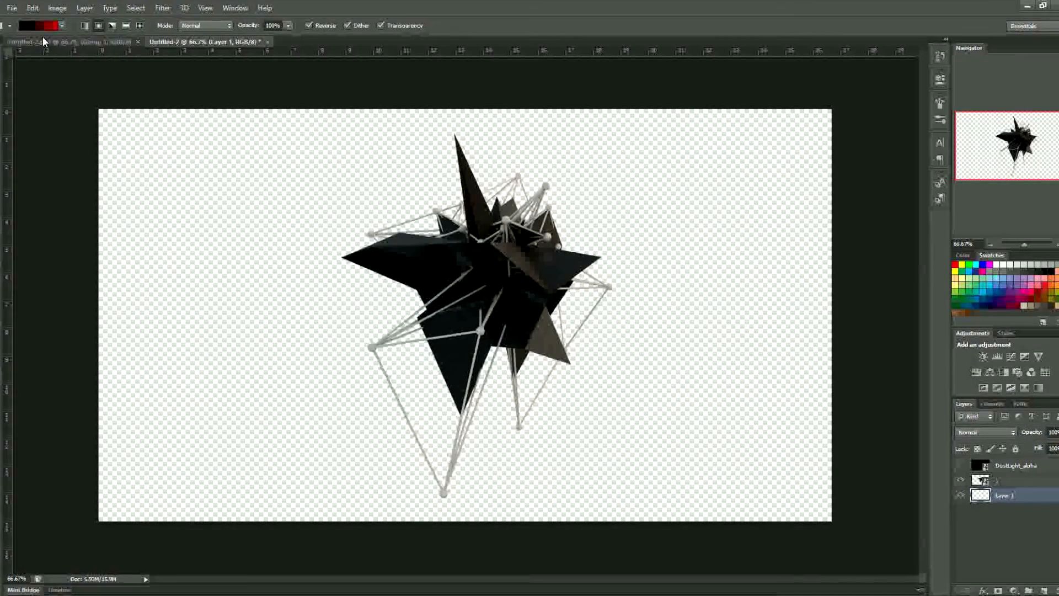
left_click(42, 26)
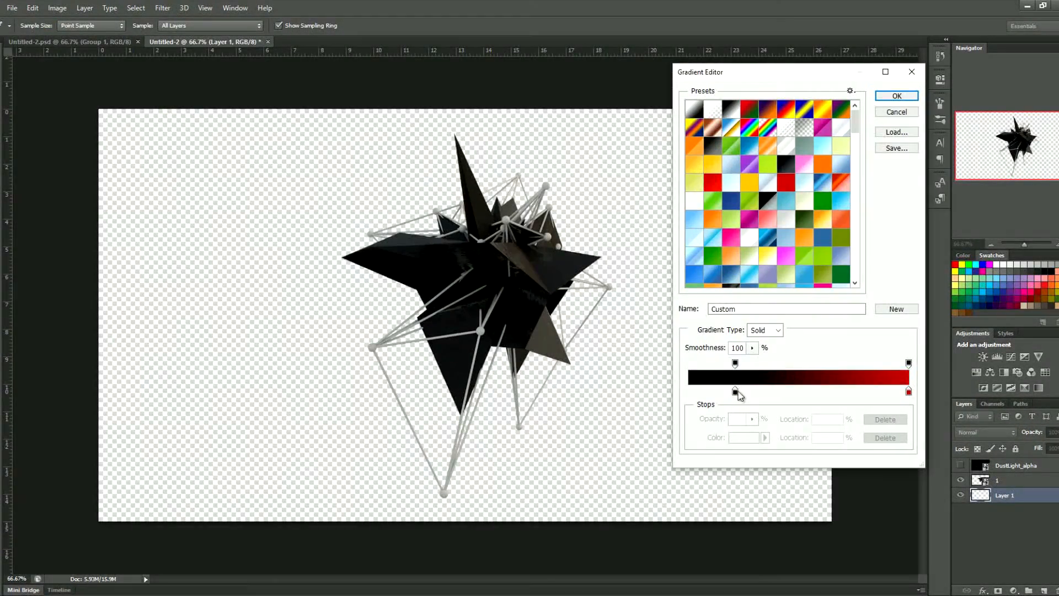
left_click(704, 391)
left_click(694, 110)
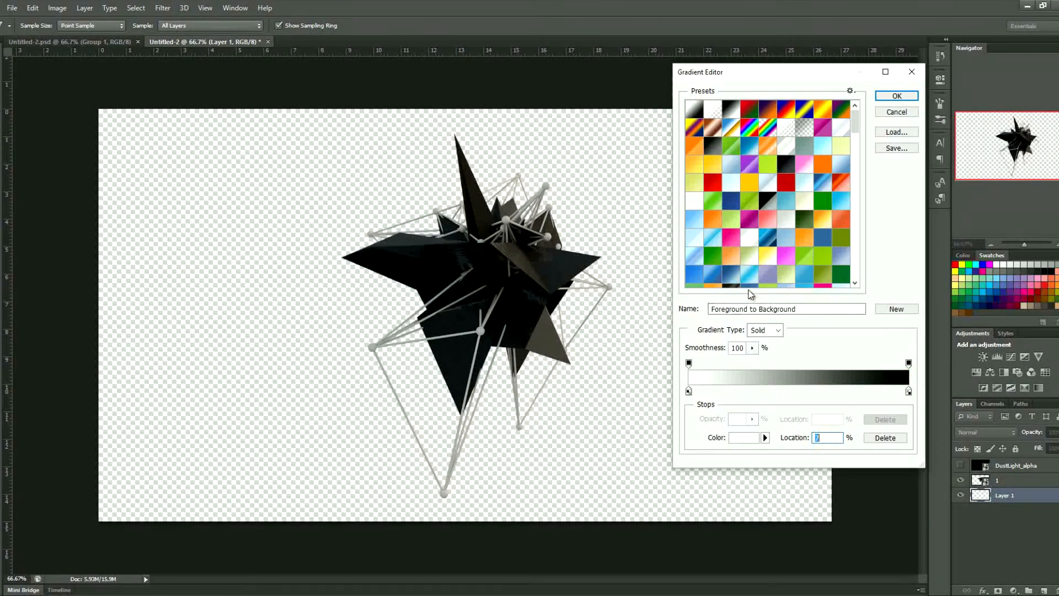
double_click(688, 393)
mouse_move(618, 465)
left_mouse_down()
mouse_move(592, 474)
mouse_move(637, 497)
left_mouse_up()
left_click(759, 424)
left_click(868, 376)
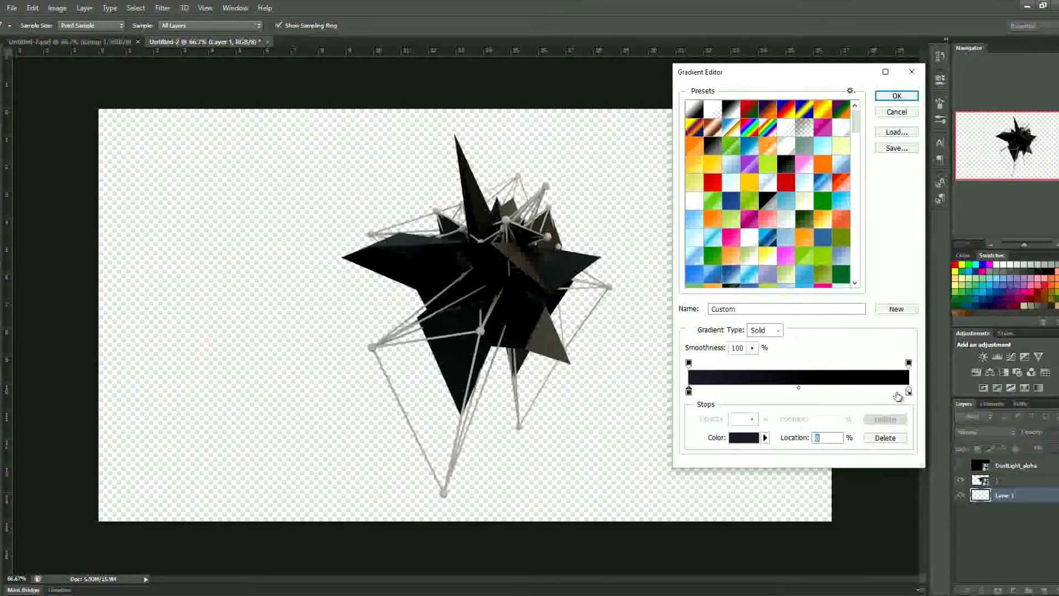
- Change the gradient's end stop to a muted greyish beige and fill Layer 1 diagonally from the lower-left corner to the upper right
double_click(909, 391)
left_click(613, 421)
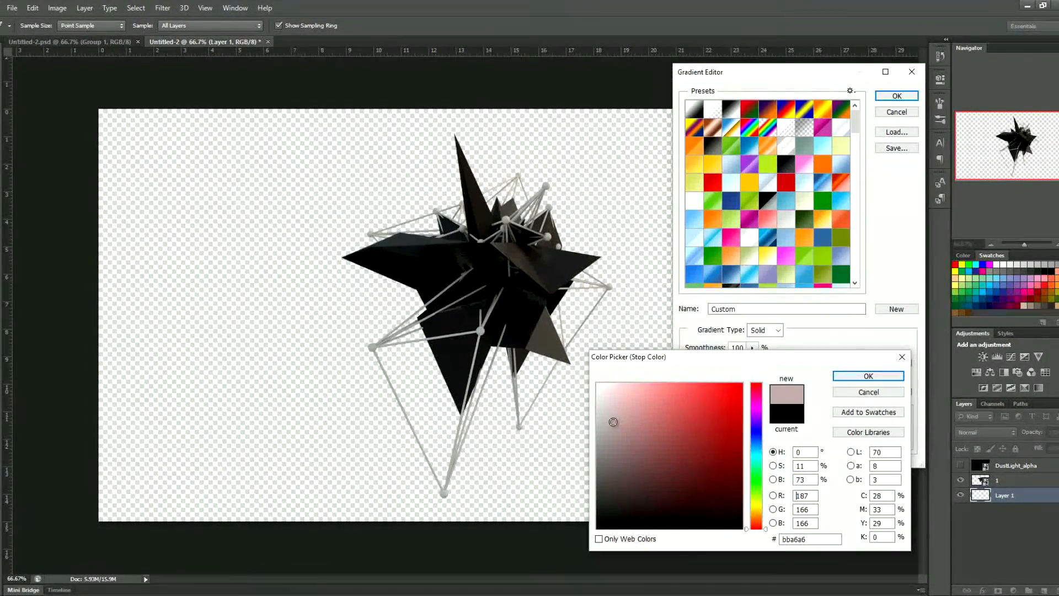
left_click_drag(761, 515, 759, 504)
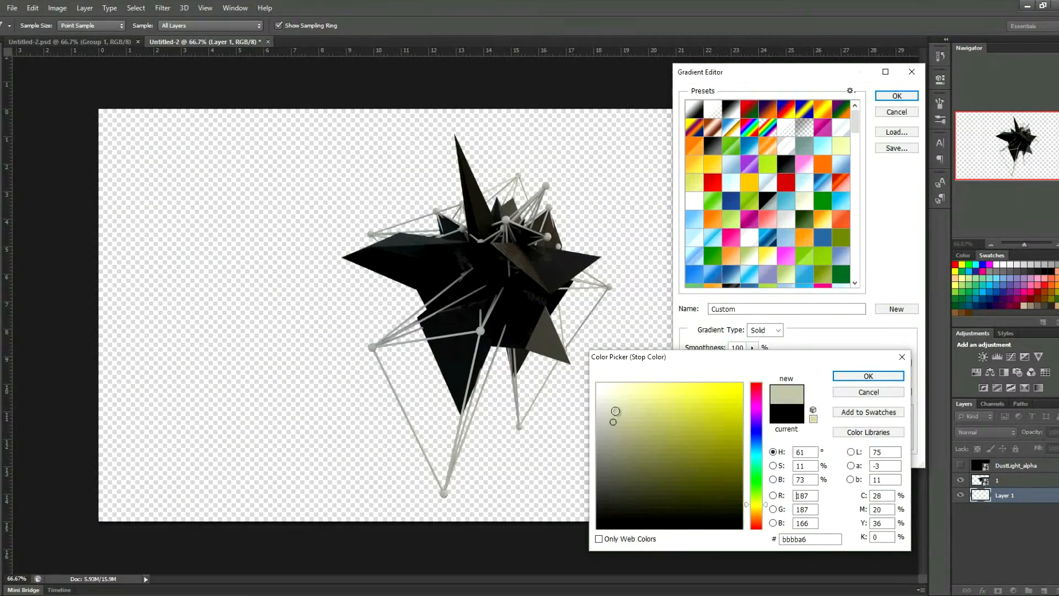
mouse_move(615, 411)
left_mouse_down()
mouse_move(616, 399)
mouse_move(608, 404)
left_mouse_up()
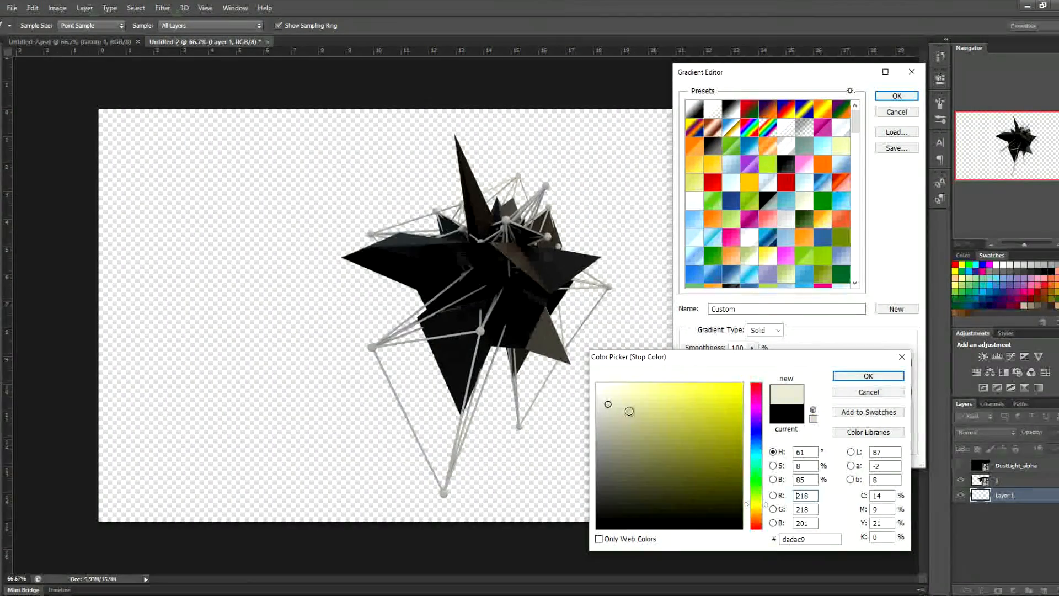
mouse_move(756, 504)
left_mouse_down()
mouse_move(755, 516)
mouse_move(751, 506)
left_mouse_up()
left_click(609, 397)
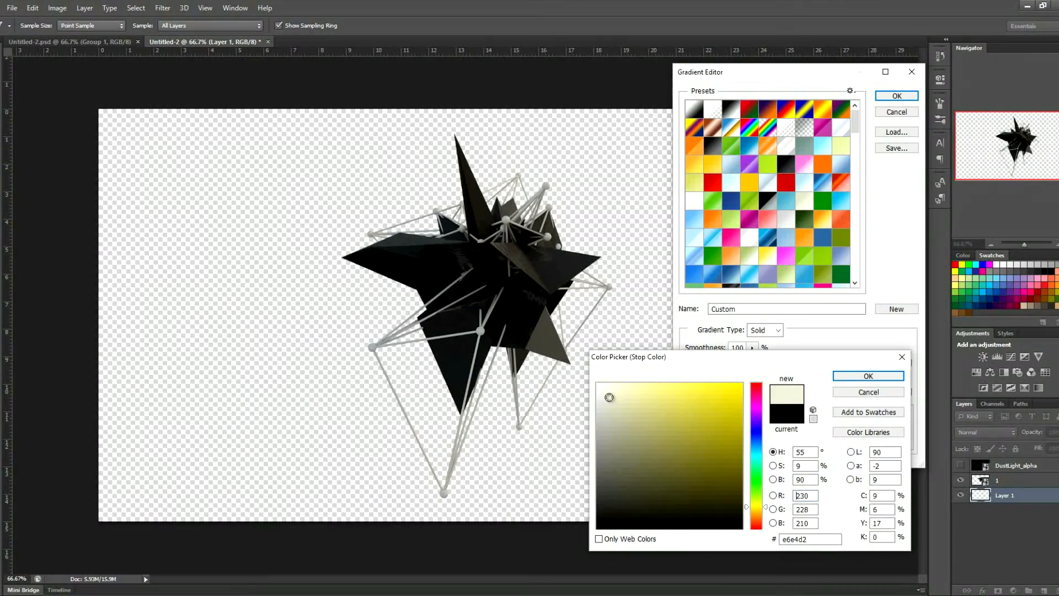
mouse_move(611, 398)
left_mouse_down()
mouse_move(617, 421)
mouse_move(601, 439)
mouse_move(615, 432)
left_mouse_up()
left_click(868, 376)
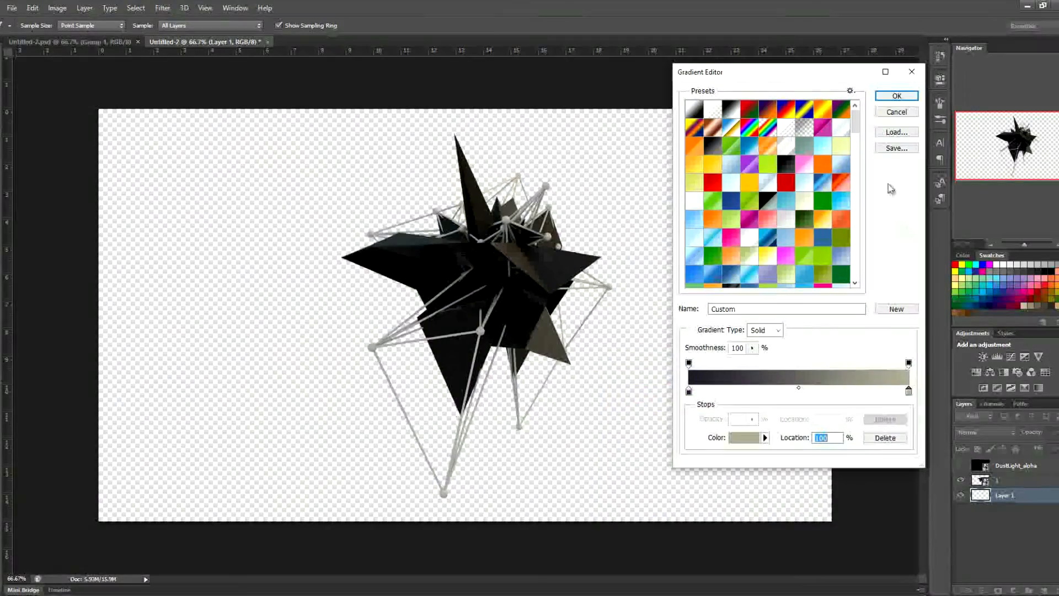
left_click(896, 95)
left_click_drag(99, 512, 913, 82)
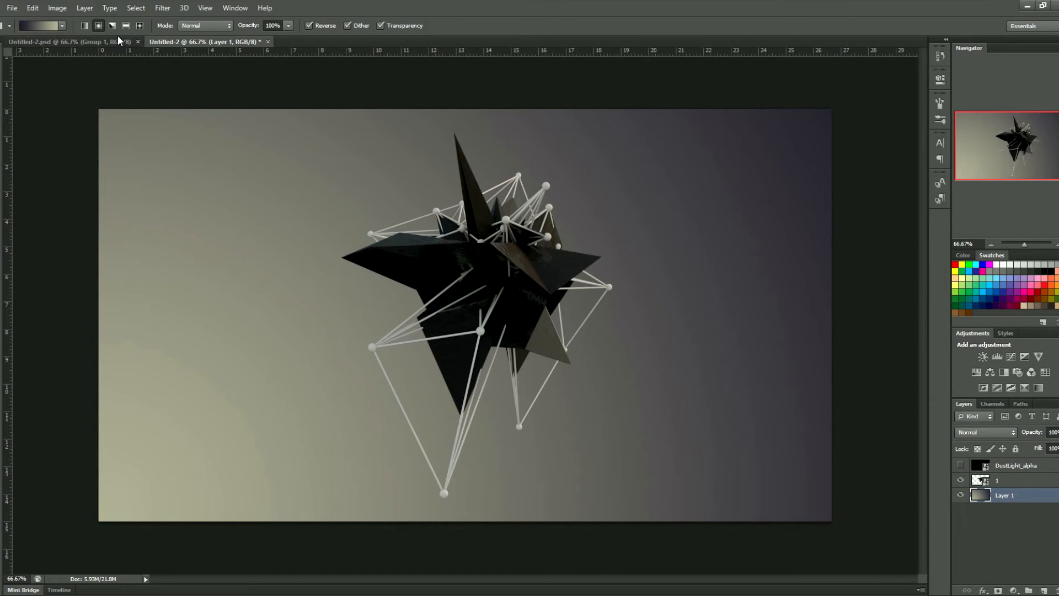
- Swap the gradient's stops, placing the dark one about three quarters along, and refill Layer 1 diagonally with dark at the lower left
left_click(52, 26)
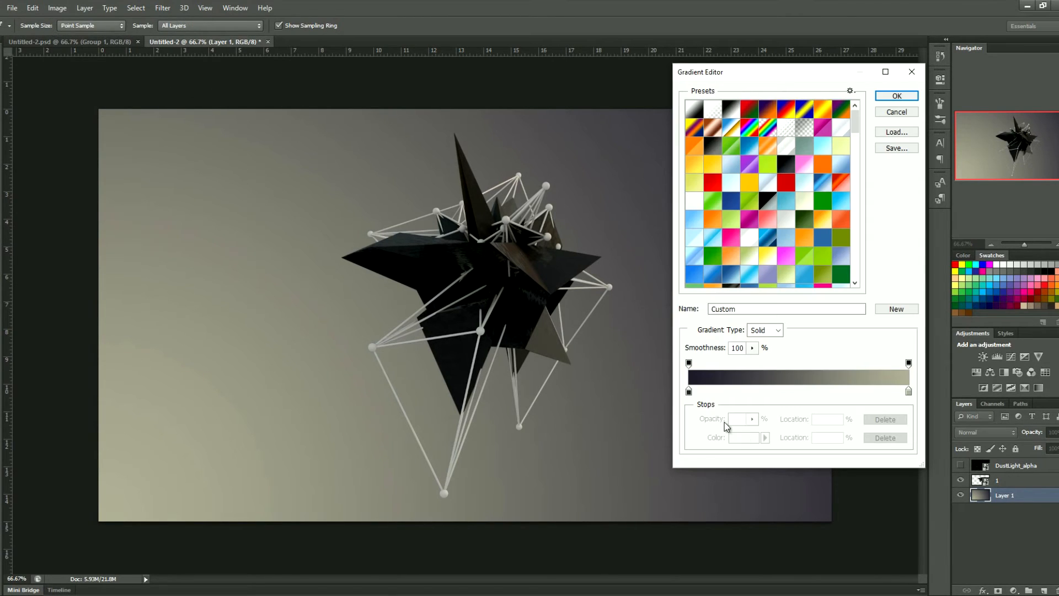
left_click(688, 391)
mouse_move(690, 394)
left_mouse_down()
mouse_move(850, 402)
mouse_move(856, 390)
mouse_move(680, 400)
left_mouse_up()
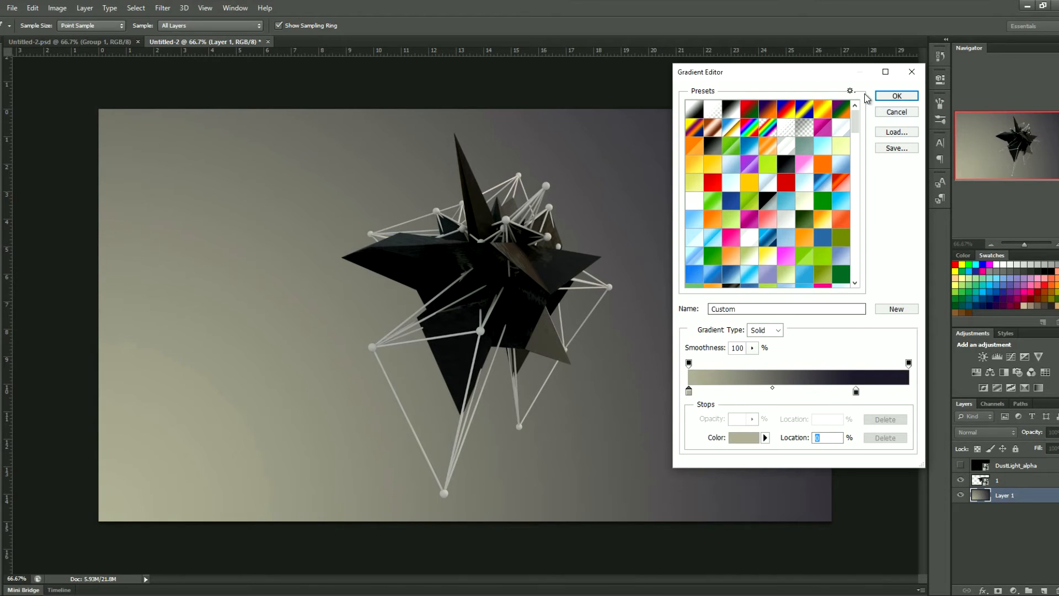
left_click(896, 96)
left_click_drag(196, 438, 865, 83)
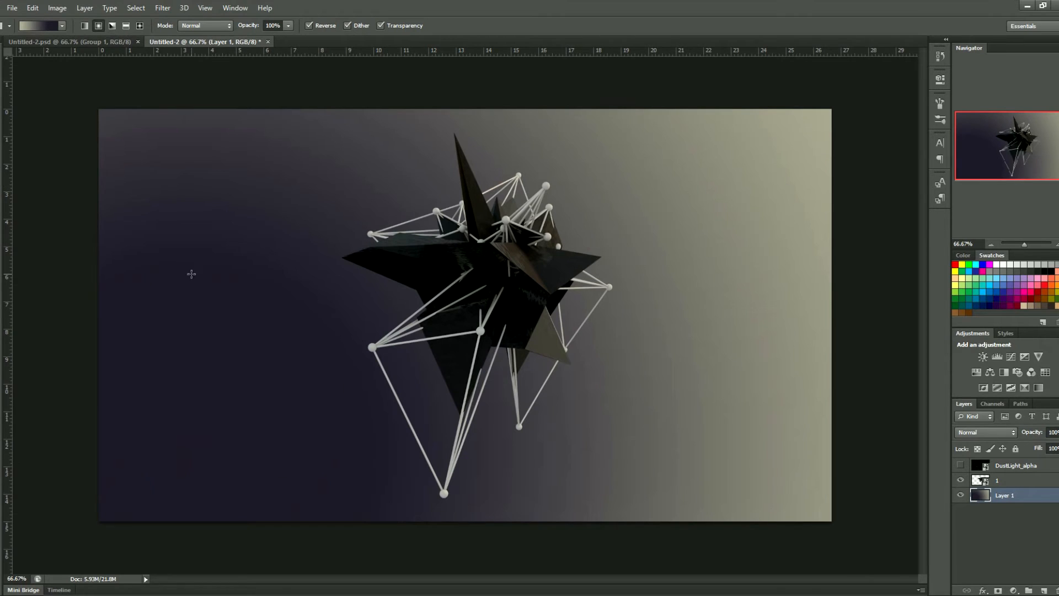
- Refill Layer 1 with the gradient diagonally from the lower left to the upper right, and set the canvas width to 1200 pixels
left_click_drag(194, 519, 855, 95)
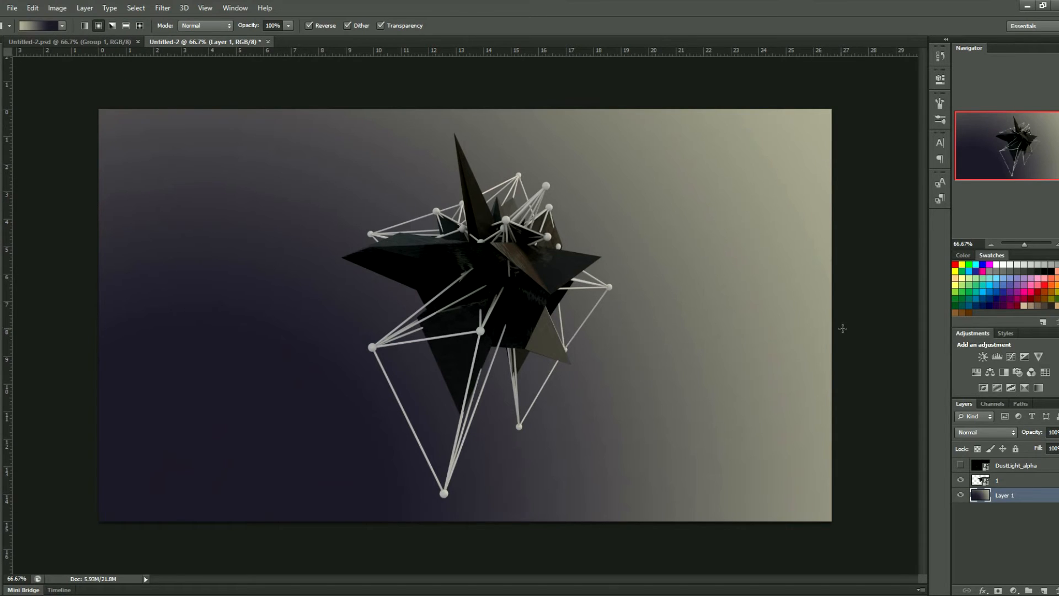
left_click(56, 7)
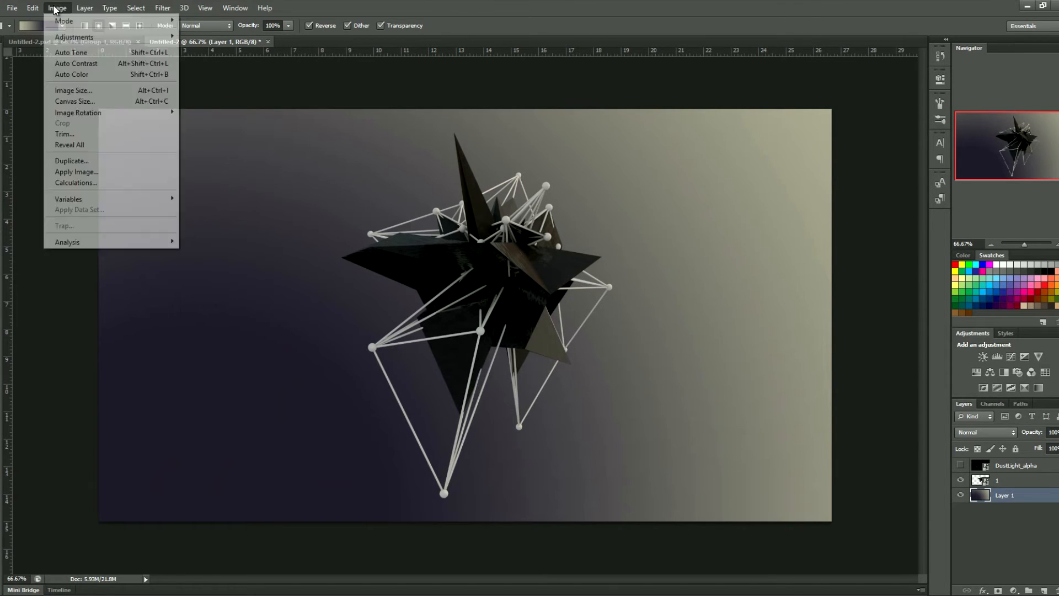
left_click(73, 103)
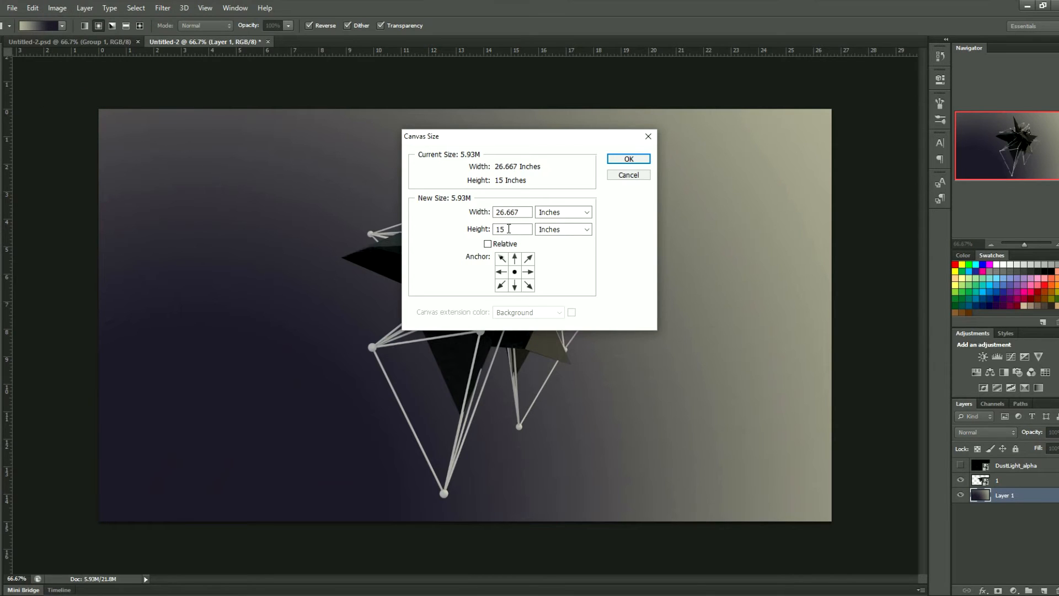
left_click(562, 212)
left_click(561, 237)
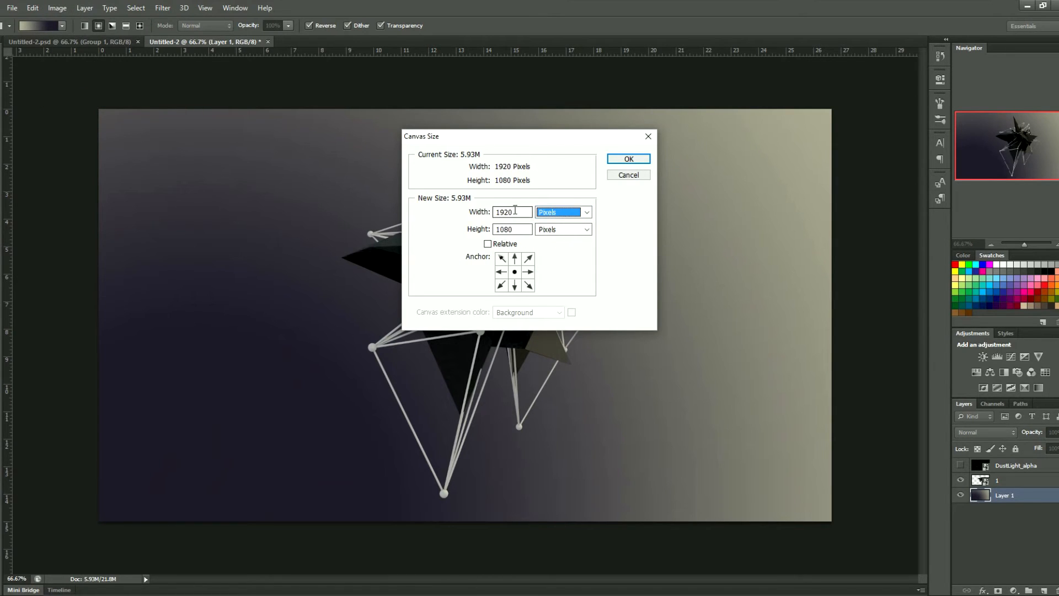
double_click(513, 212)
type("12")
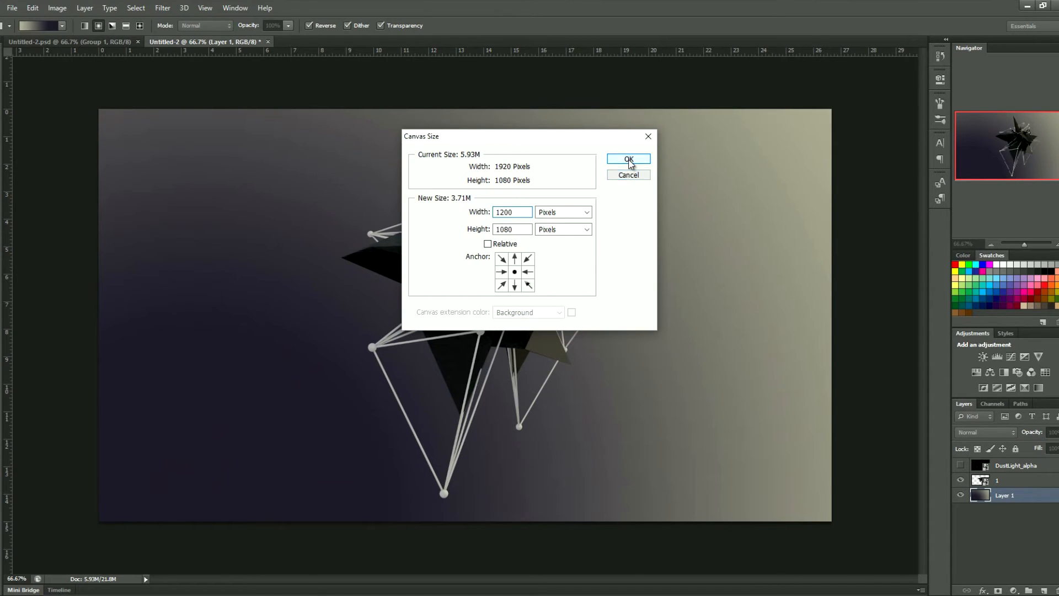
left_click(628, 159)
left_click(503, 221)
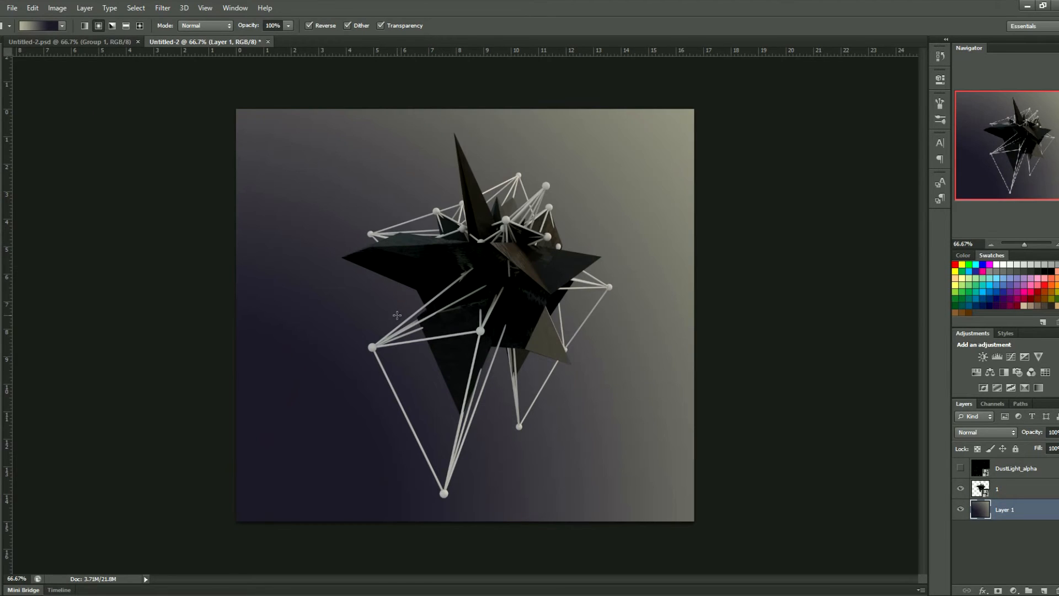
- Resize the canvas to 900 by 1100 pixels, keeping the centre anchor and accepting the clipping
left_click(56, 8)
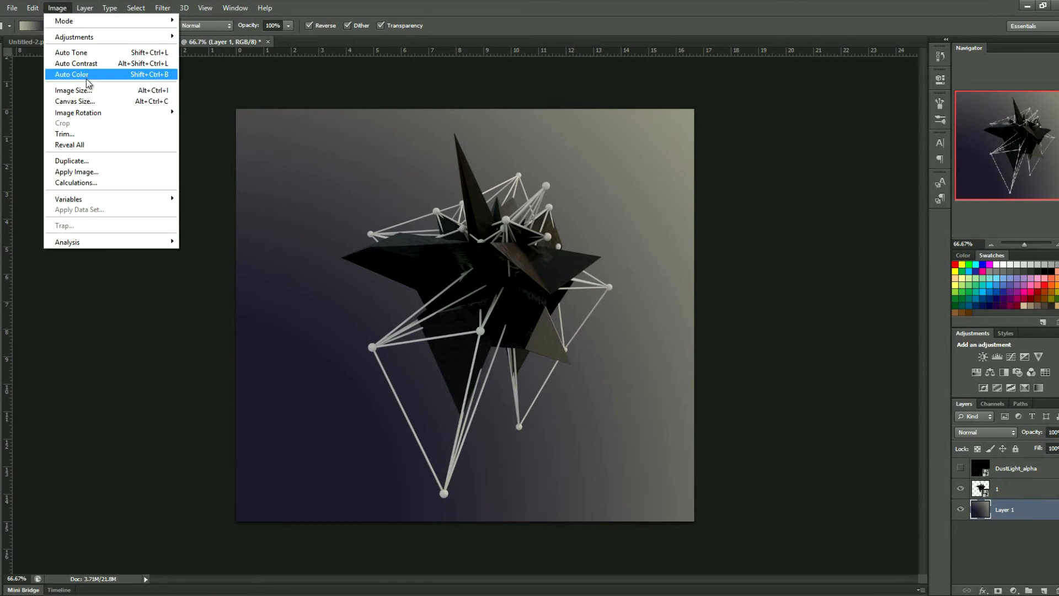
left_click(81, 102)
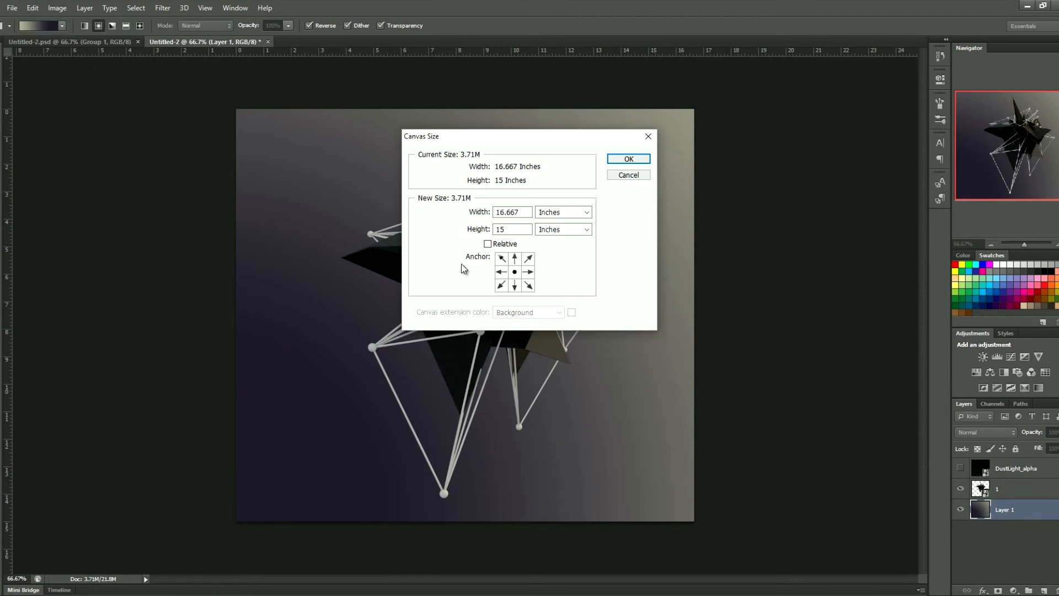
left_click(585, 212)
left_click(560, 233)
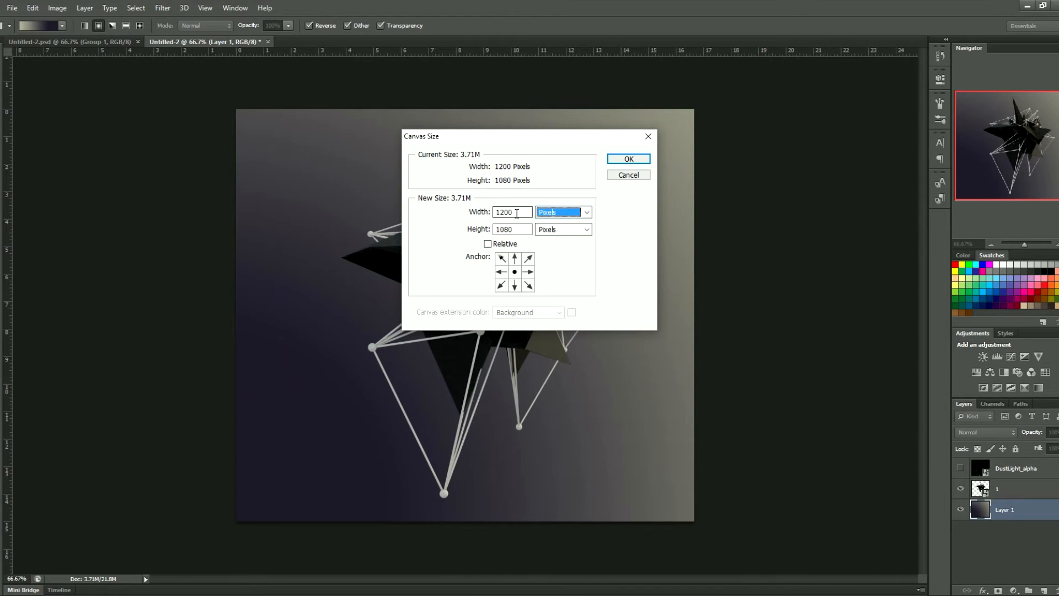
left_click(473, 213)
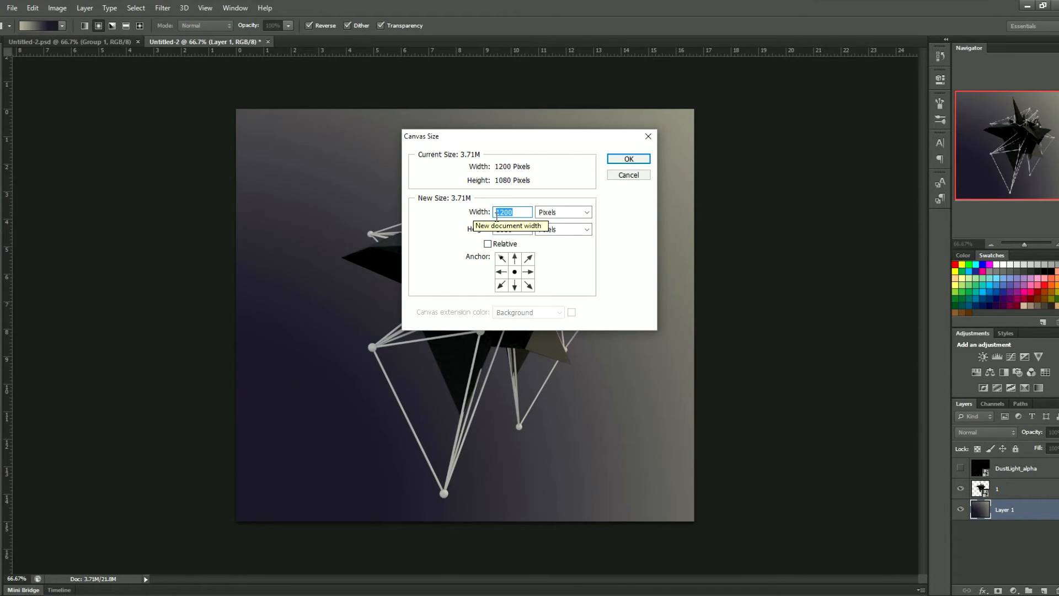
left_click(465, 228)
type("1100")
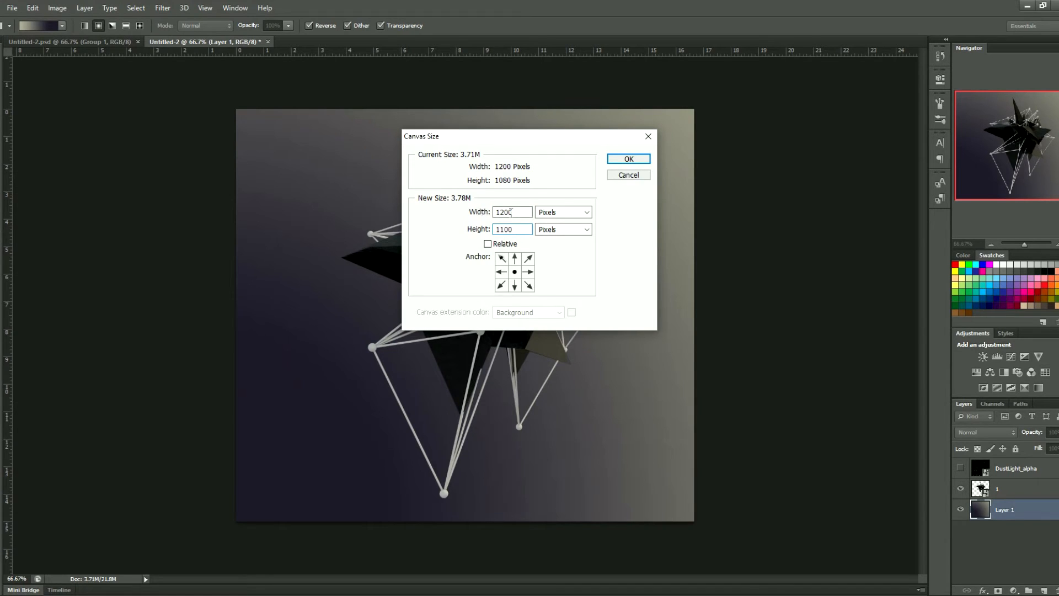
left_click(473, 211)
type("9")
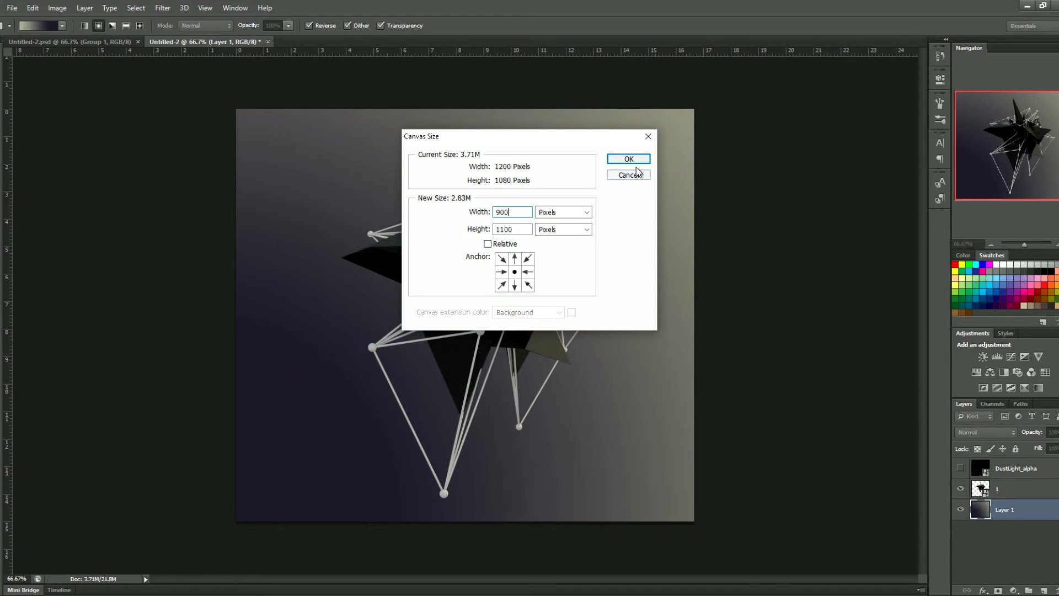
left_click(628, 159)
left_click(512, 223)
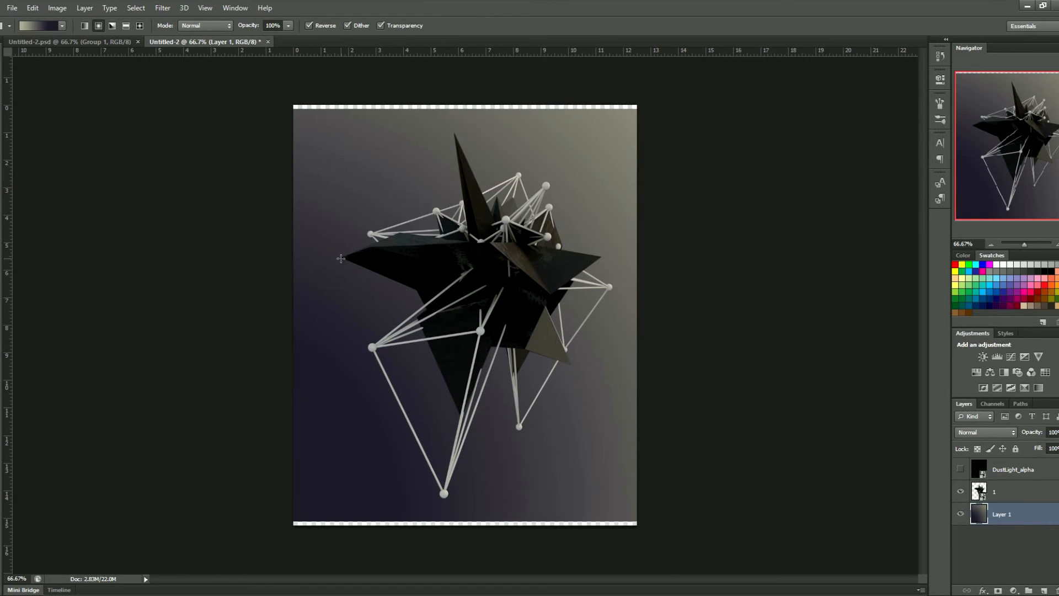
- Refill Layer 1 with the gradient so it covers the extended canvas, and shift render layer 1 slightly to the left
left_click_drag(357, 474, 747, 107)
left_click(1006, 491)
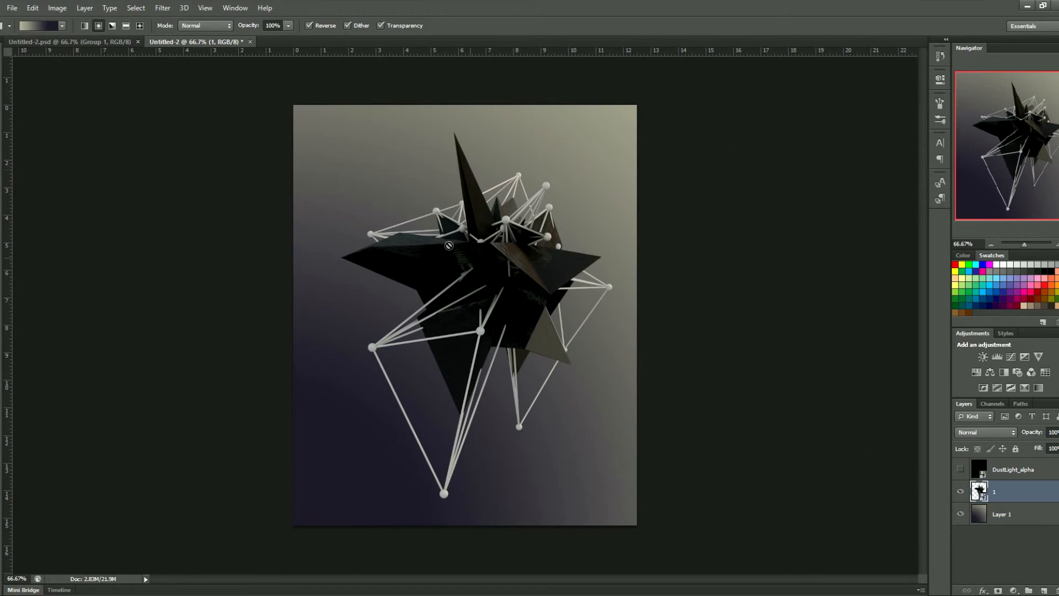
key("v")
mouse_move(483, 263)
left_mouse_down()
mouse_move(461, 279)
mouse_move(471, 265)
left_mouse_up()
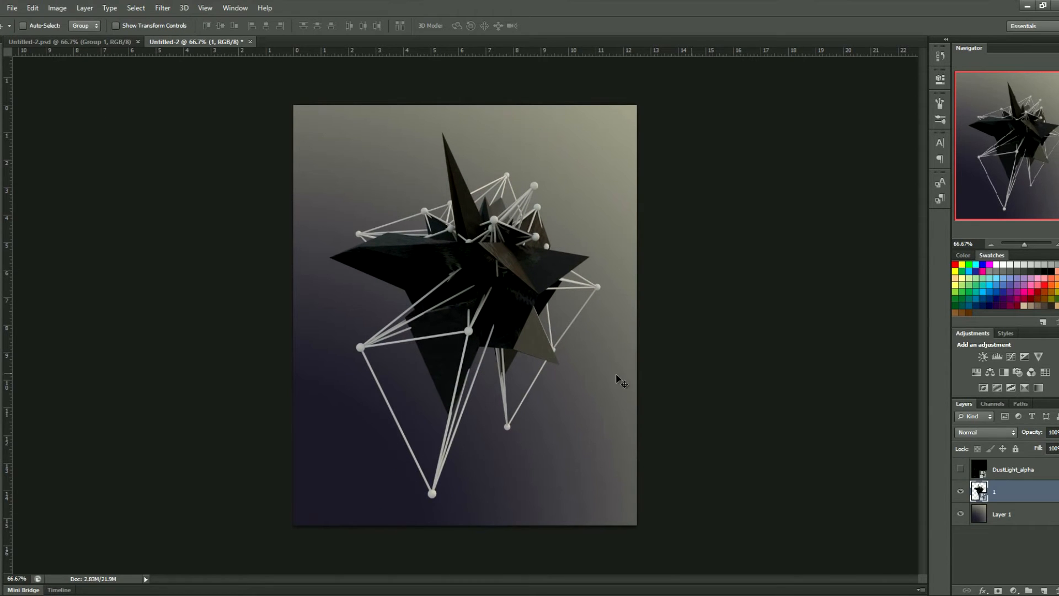
- Check the background in Untitled-2.psd, and change the dark stop of the Layer 1 gradient to the near-black colour 1b191f
left_click(94, 41)
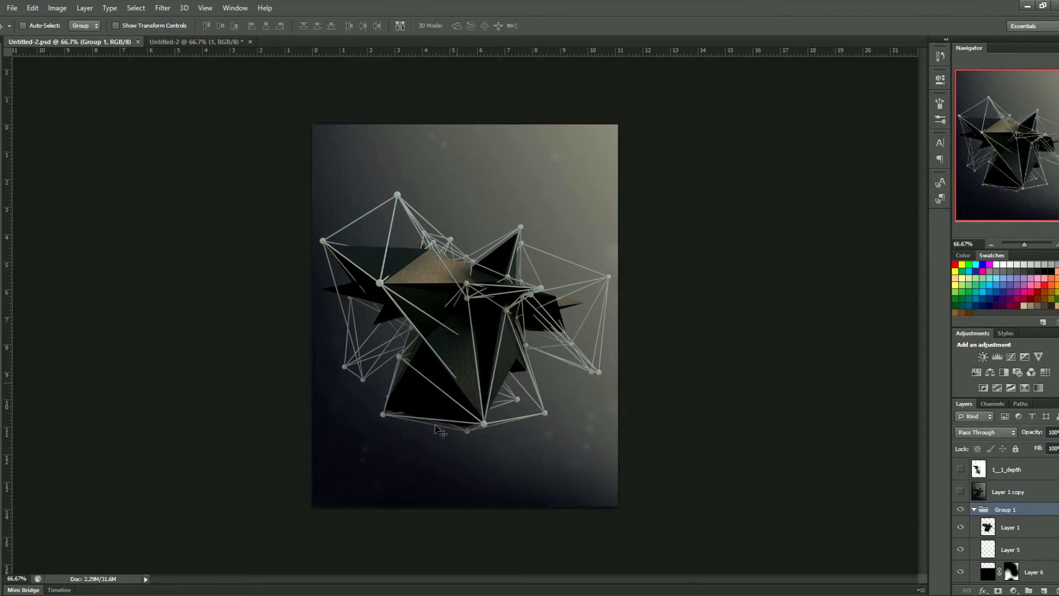
left_click(185, 42)
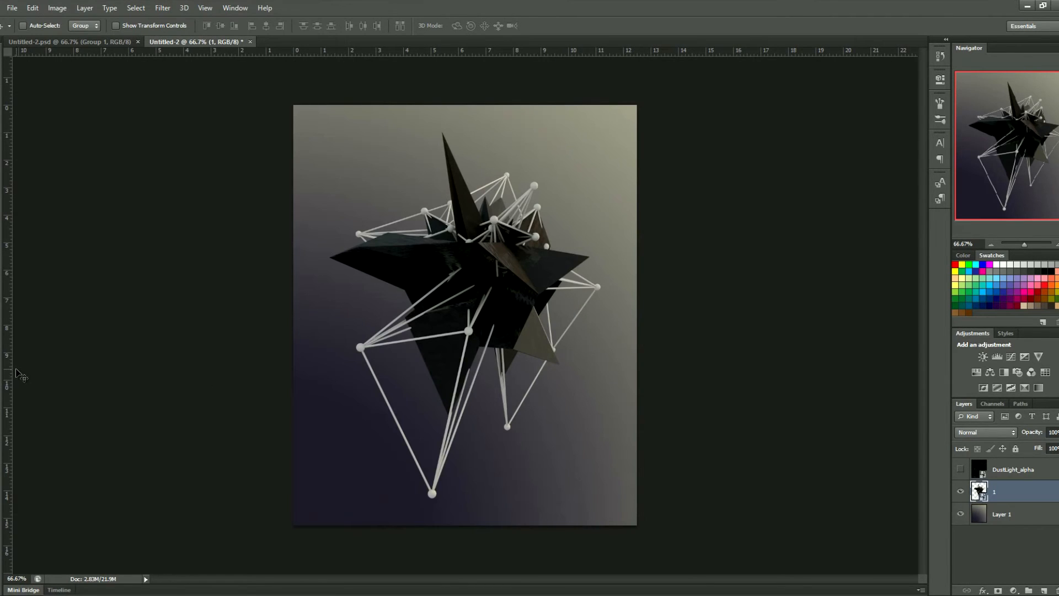
left_click(1052, 514)
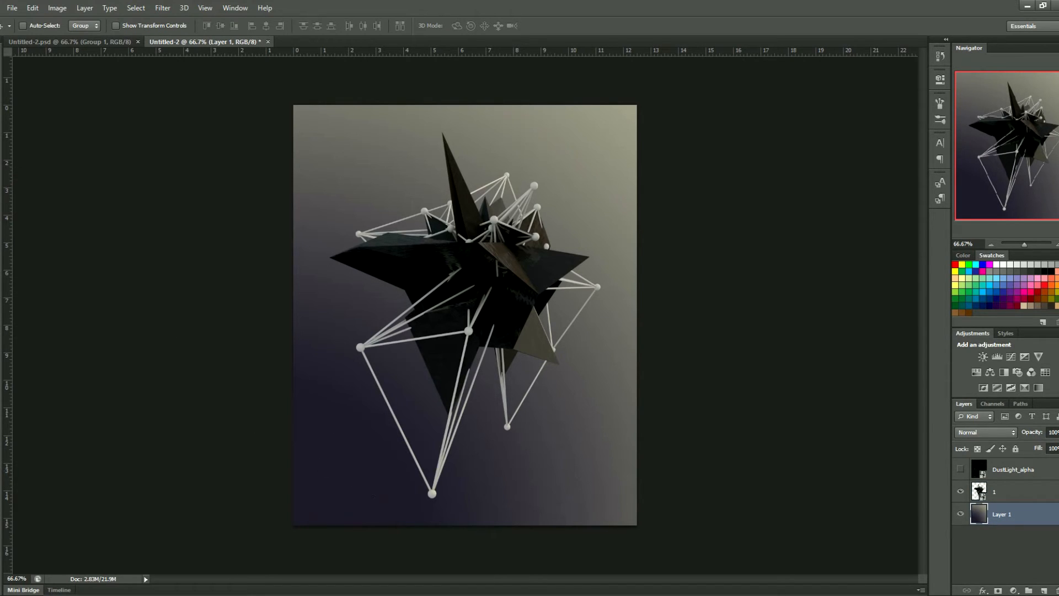
key("e")
key("g")
left_click(46, 27)
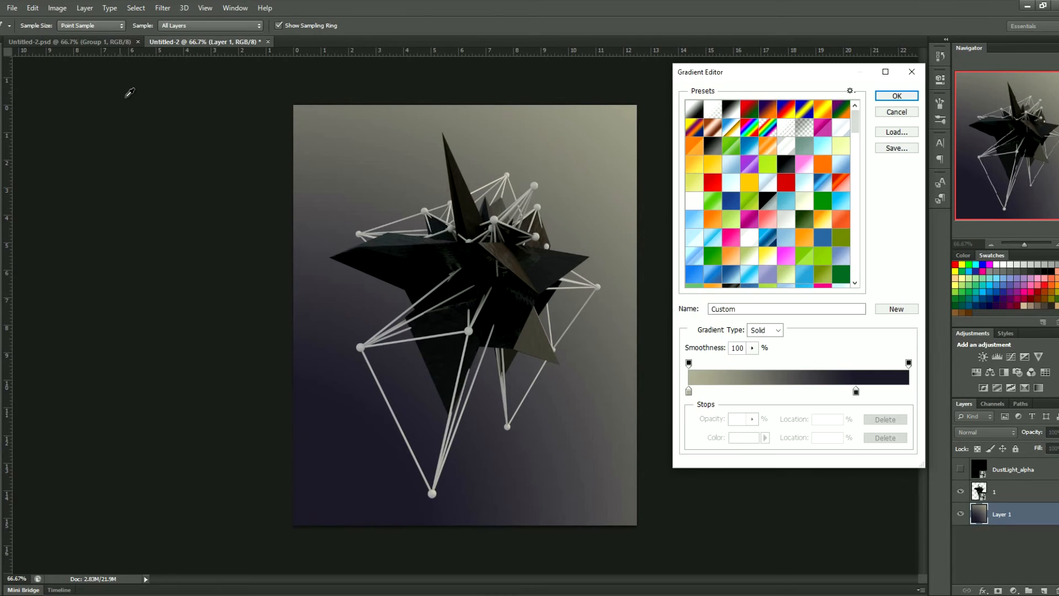
double_click(856, 391)
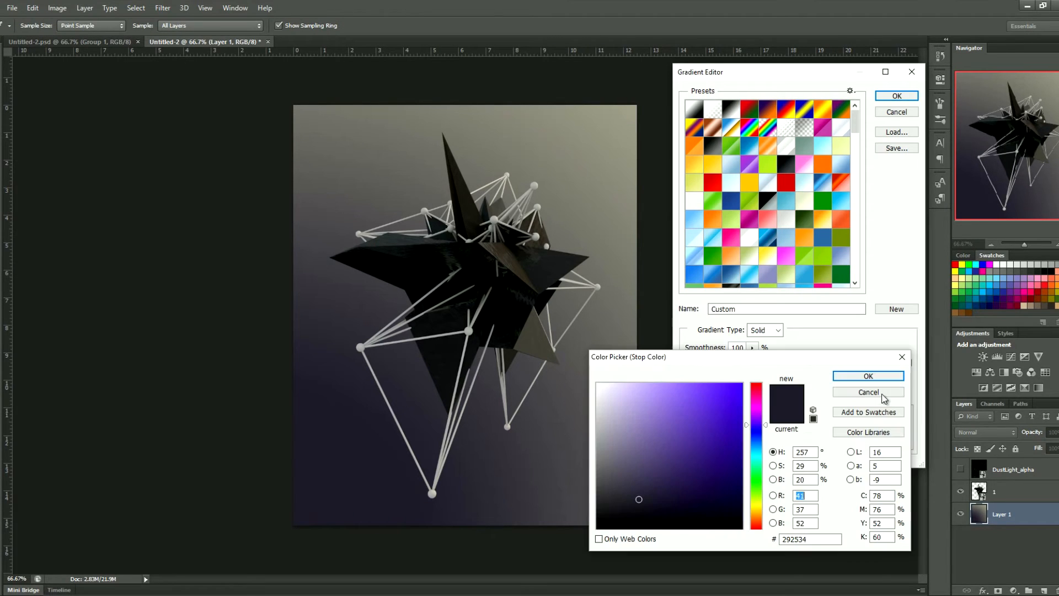
mouse_move(636, 504)
left_mouse_down()
mouse_move(639, 518)
mouse_move(624, 511)
left_mouse_up()
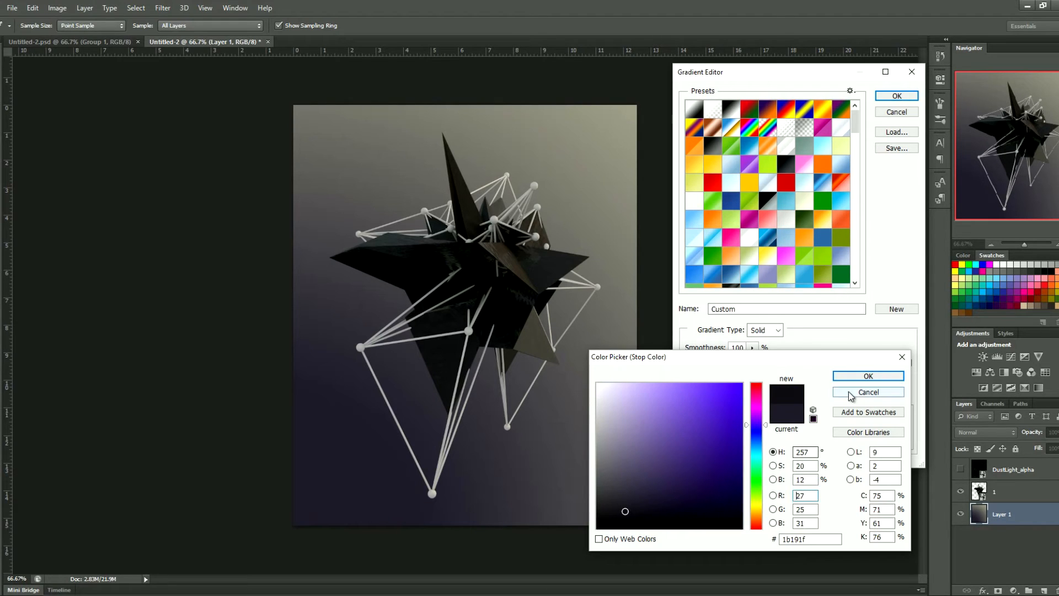
left_click(861, 377)
left_click(896, 95)
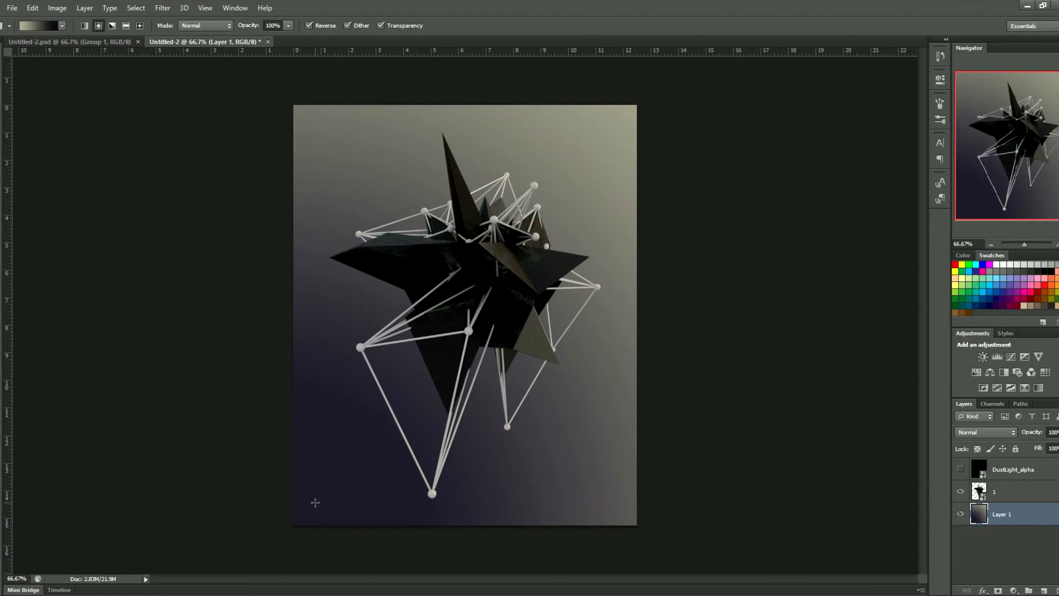
- Refill Layer 1 repeatedly with the darkened gradient, ending with a long diagonal from the lower-left corner to beyond the canvas's right edge
left_click_drag(315, 501, 683, 98)
left_click_drag(284, 521, 703, 72)
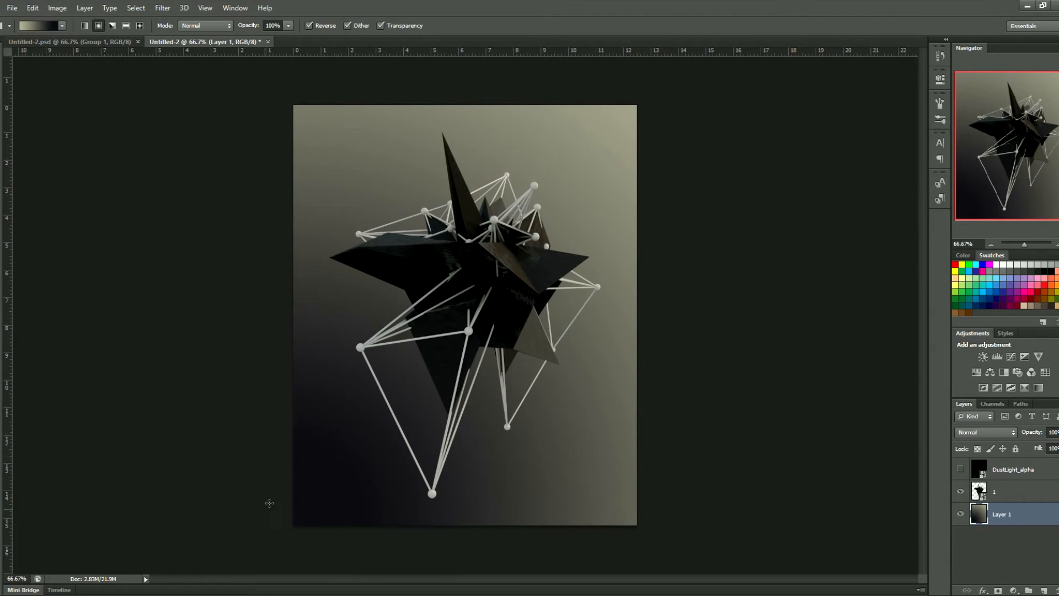
left_click_drag(269, 502, 746, 56)
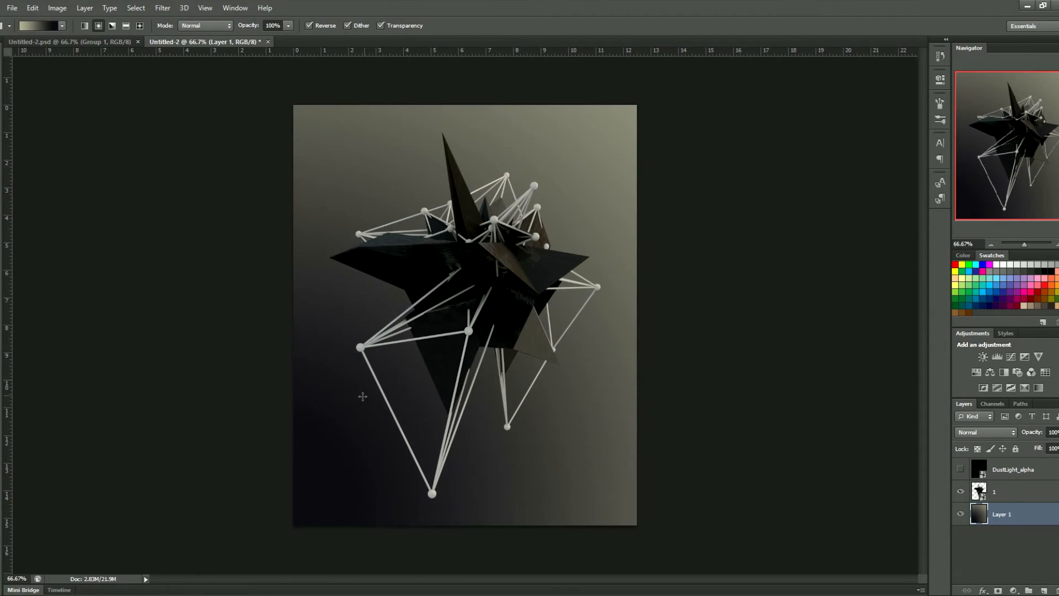
left_click_drag(239, 501, 767, 144)
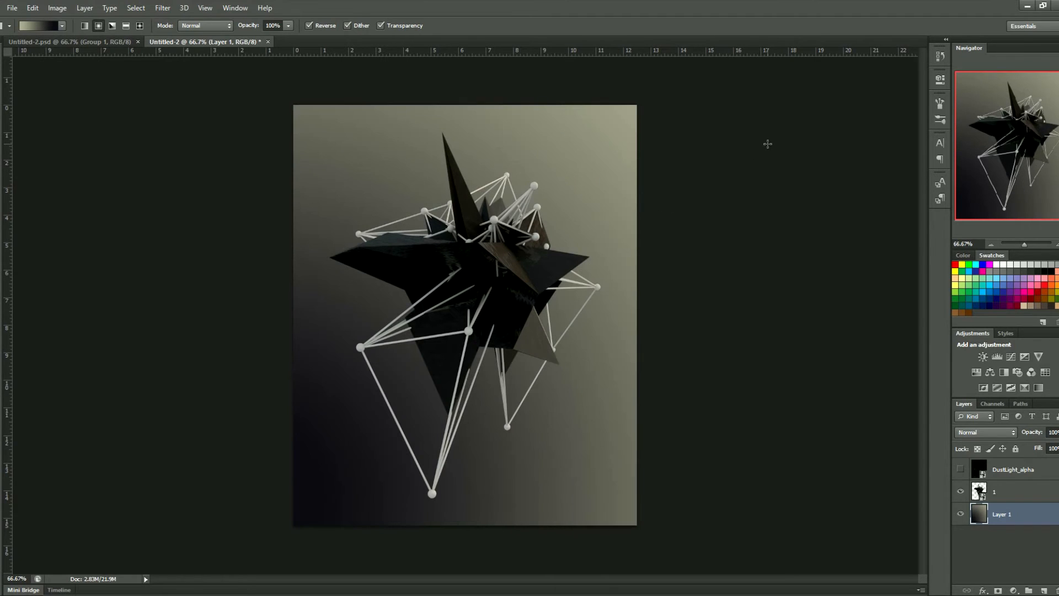
left_click_drag(268, 399, 861, 60)
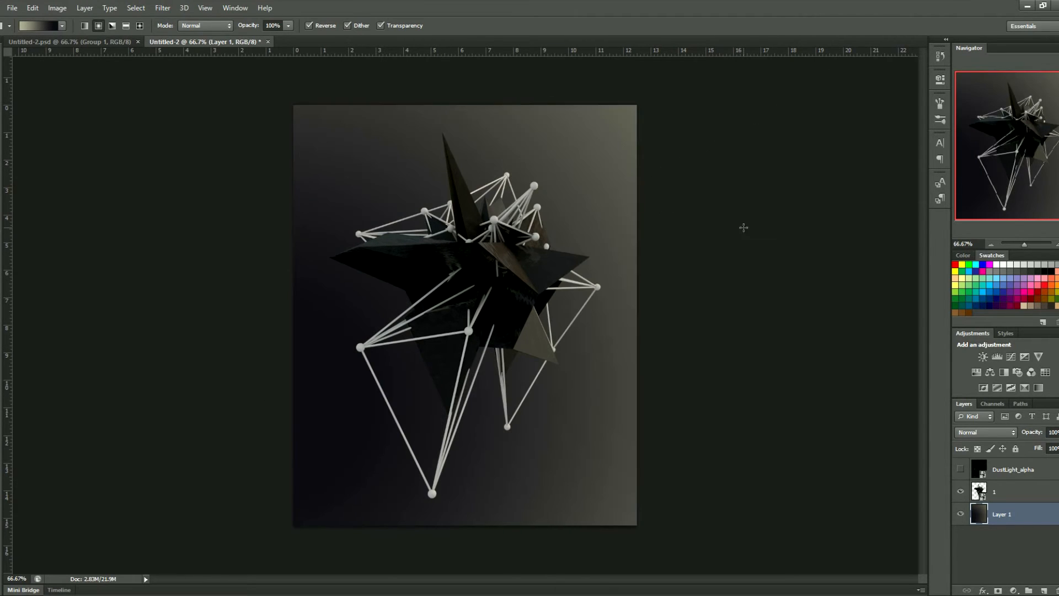
left_click_drag(278, 517, 822, 171)
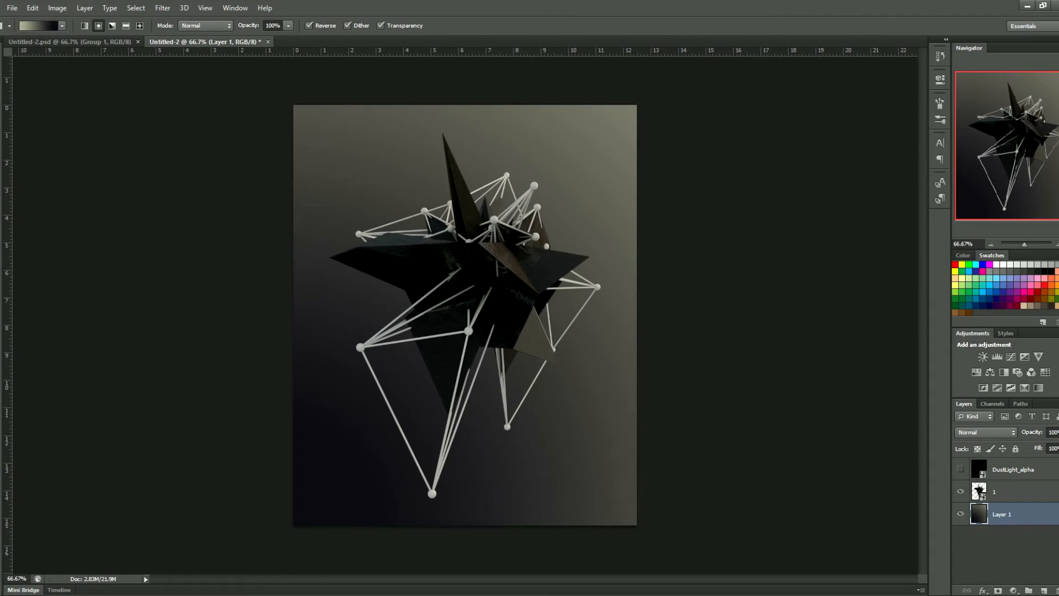
- Move the DustLight_alpha layer between render layer 1 and Layer 1, and make it visible
key("v")
left_click_drag(1026, 477, 970, 494)
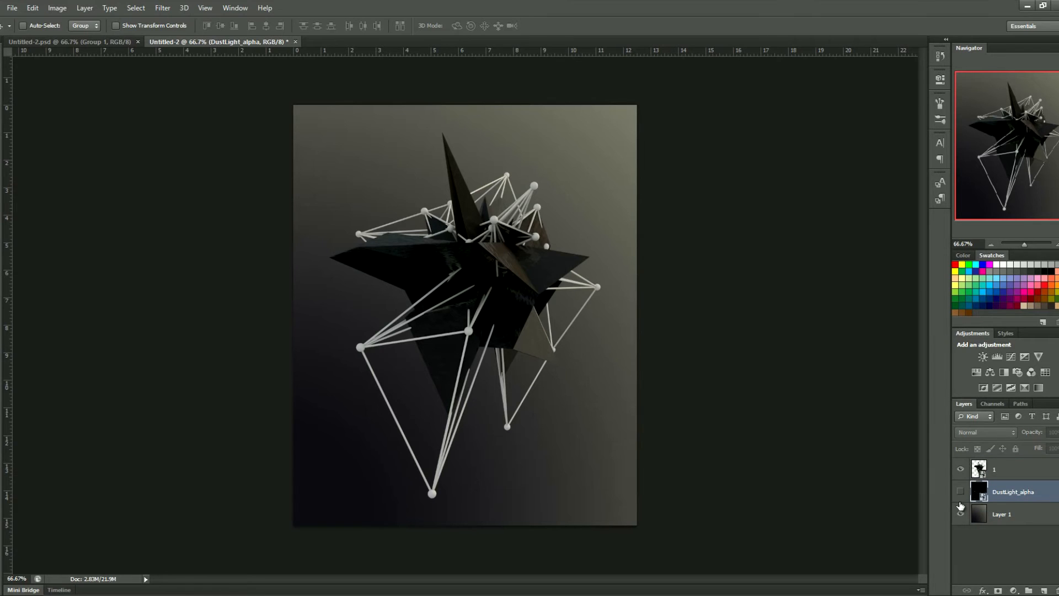
left_click(961, 491)
- Set the DustLight_alpha layer's blend mode to Screen and lower its opacity to 21%
left_click(1012, 433)
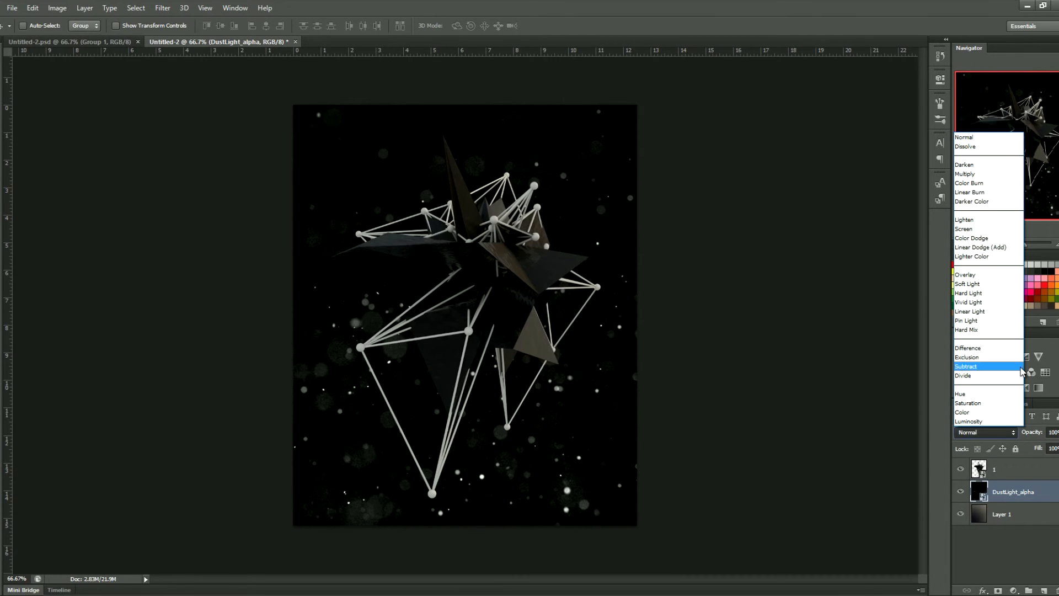
left_click(993, 279)
scroll(983, 433, "down", 2)
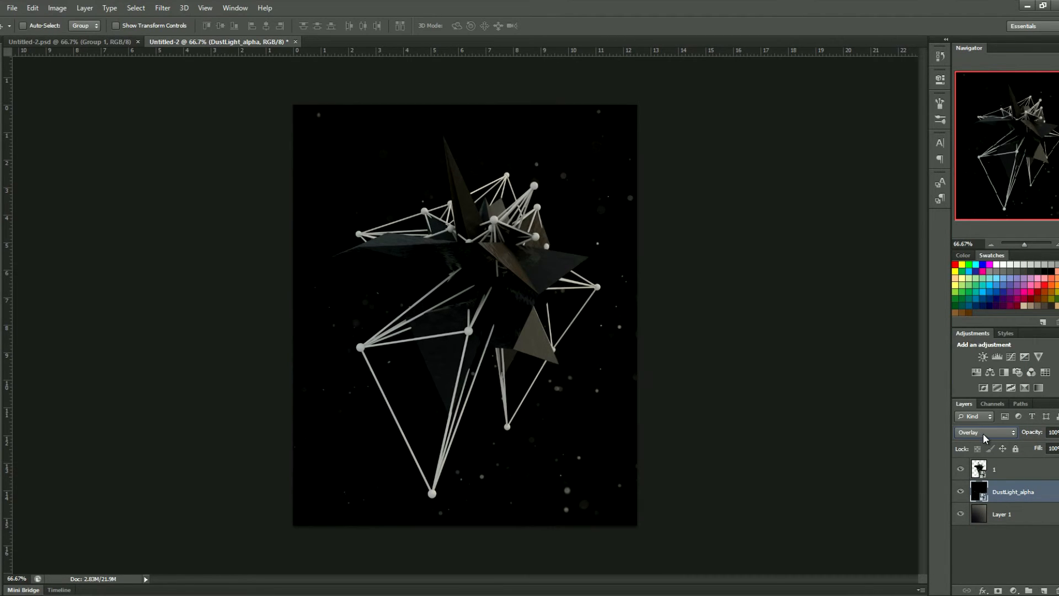
left_click(980, 432)
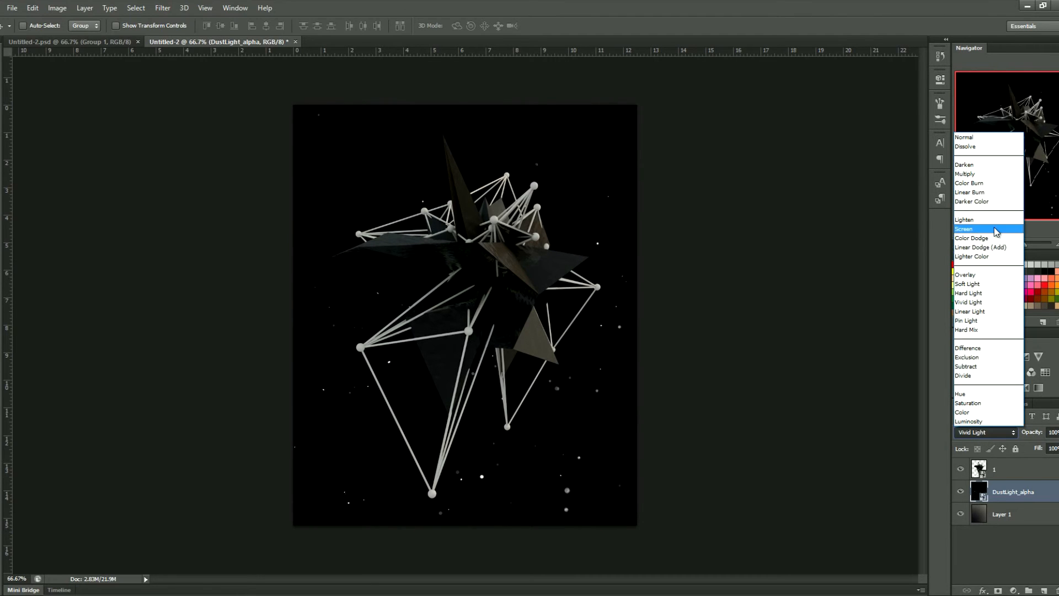
left_click(987, 227)
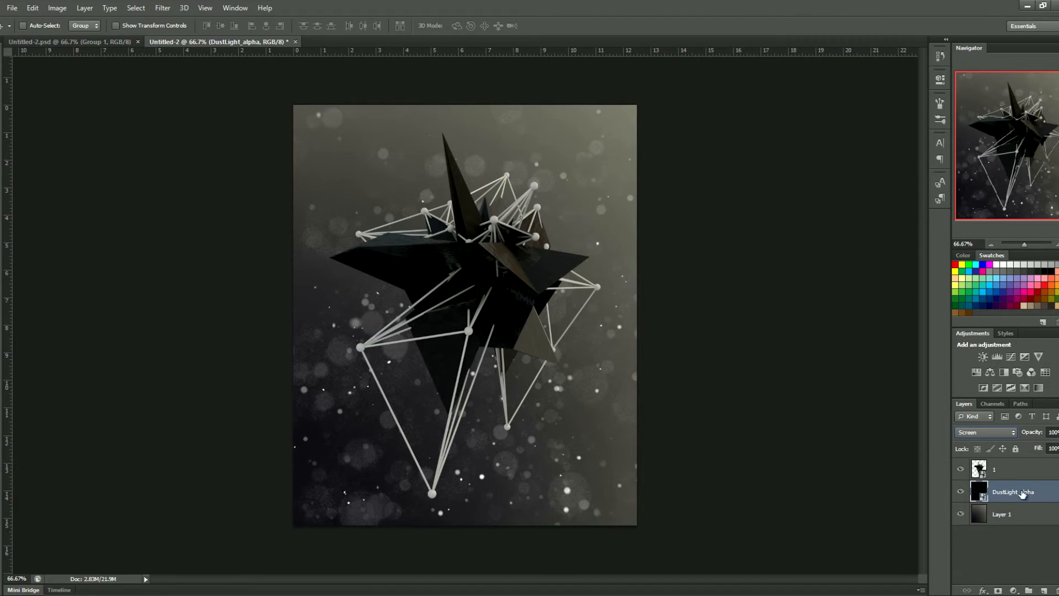
left_click_drag(1038, 442, 1040, 444)
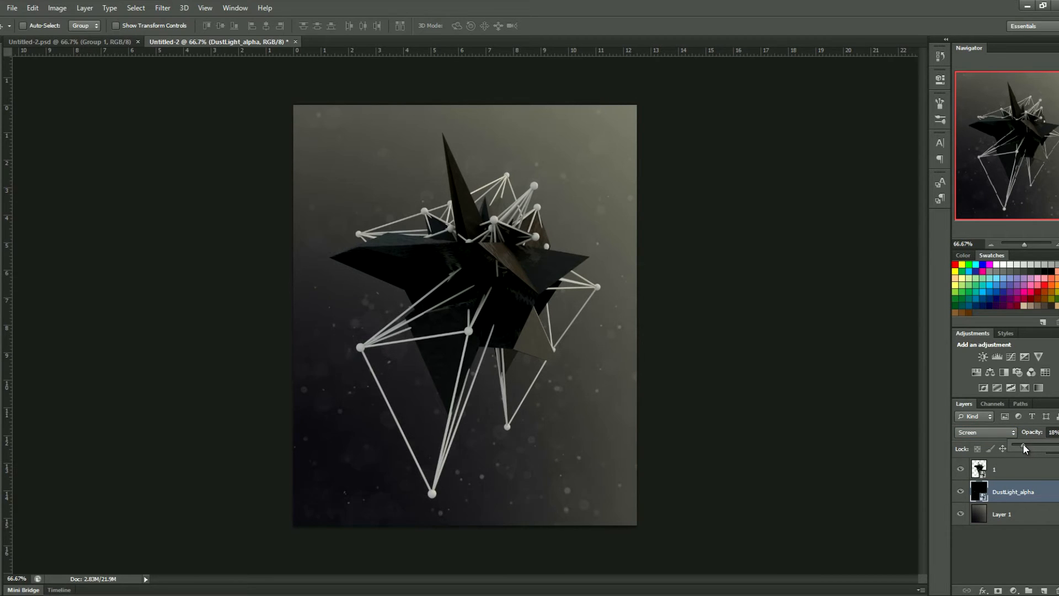
left_click_drag(1020, 444, 1025, 444)
- Add a layer mask to DustLight_alpha and paint out dust around the render's lower-left side with a soft 92 px brush
left_click(999, 591)
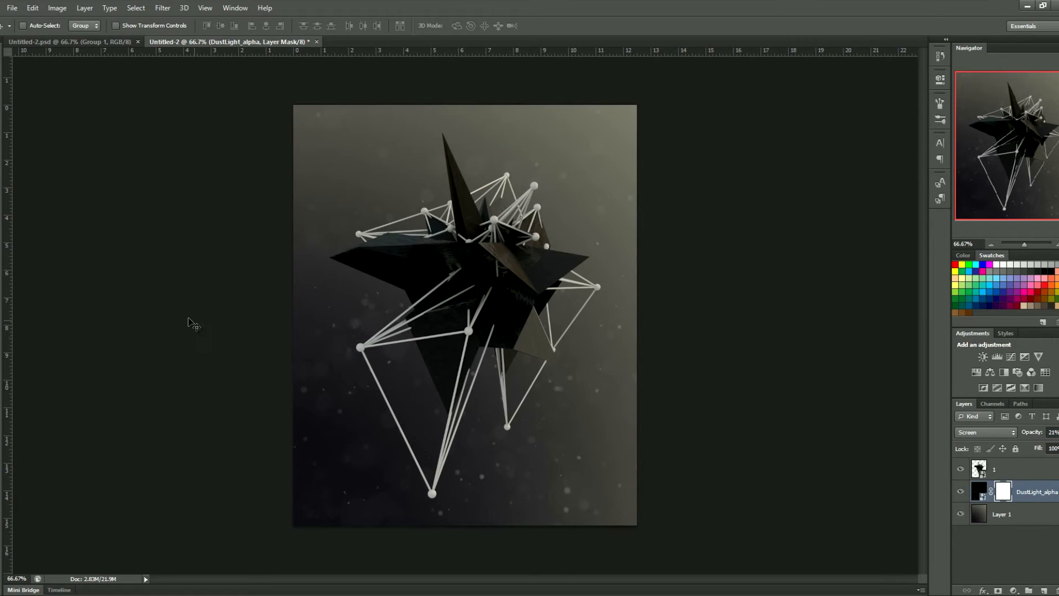
key("b")
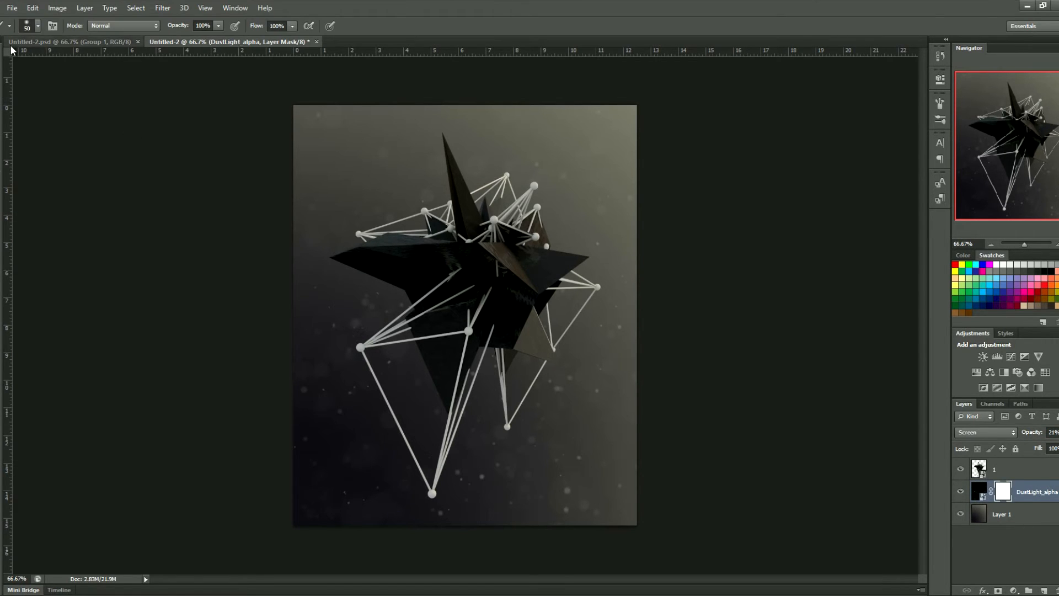
left_click(30, 24)
left_click_drag(36, 63, 47, 62)
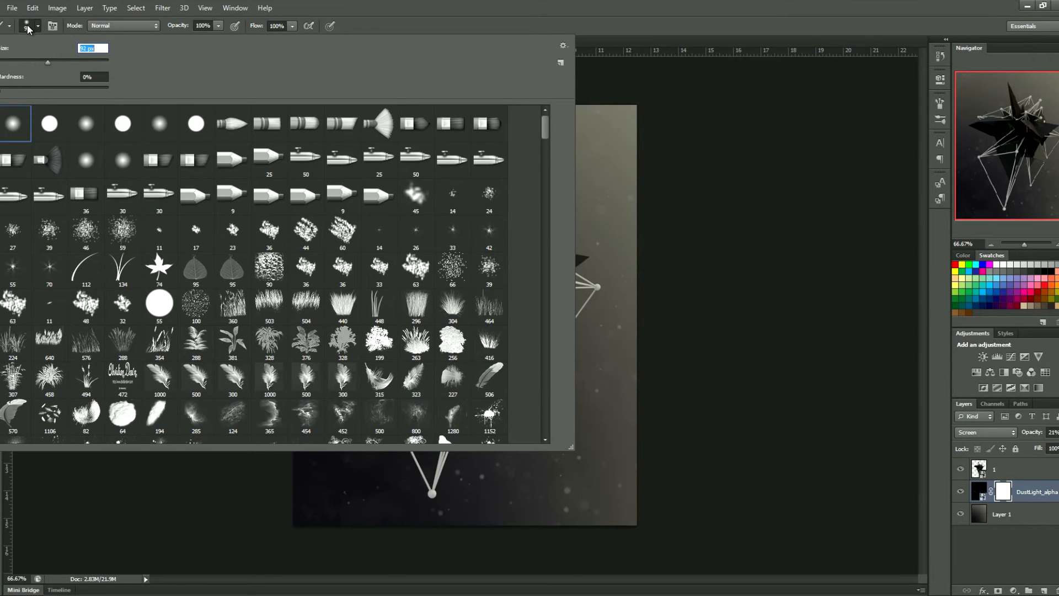
left_click(28, 26)
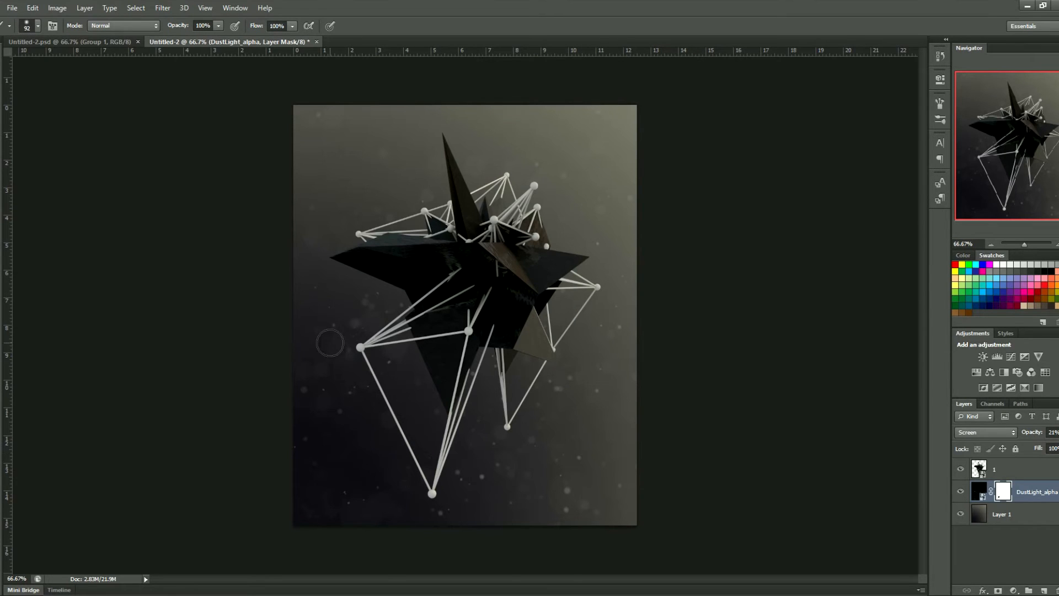
left_click_drag(330, 343, 347, 351)
mouse_move(356, 308)
left_mouse_down()
mouse_move(382, 315)
mouse_move(381, 326)
left_mouse_up()
mouse_move(362, 501)
left_mouse_down()
mouse_move(390, 506)
mouse_move(364, 522)
mouse_move(356, 495)
mouse_move(316, 499)
mouse_move(333, 519)
left_mouse_up()
left_click_drag(333, 424, 314, 396)
- Lower the DustLight_alpha layer's opacity to 10%
left_click(1053, 432)
left_click(985, 427)
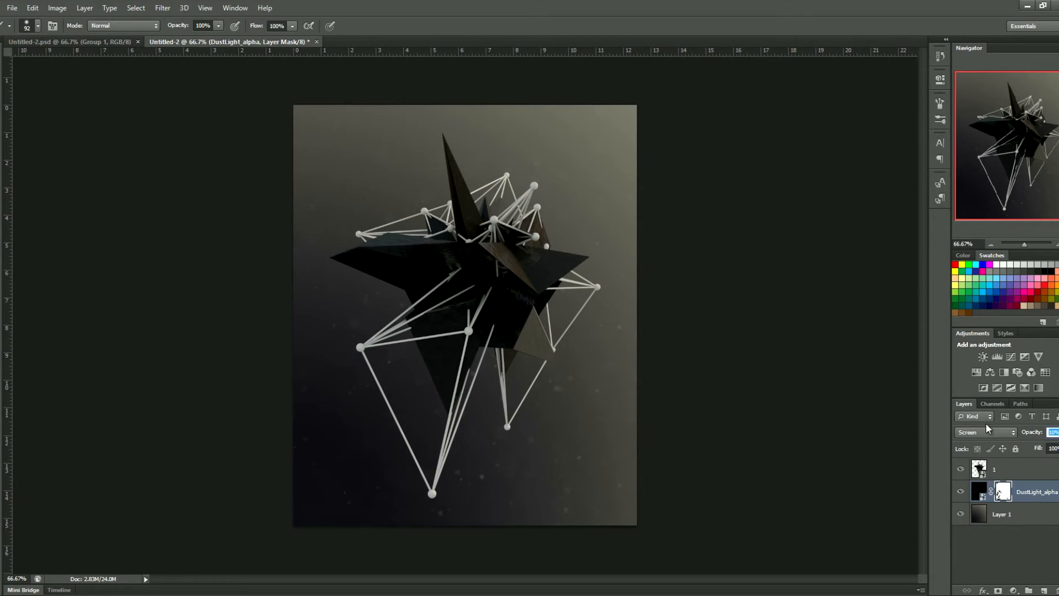
key("v")
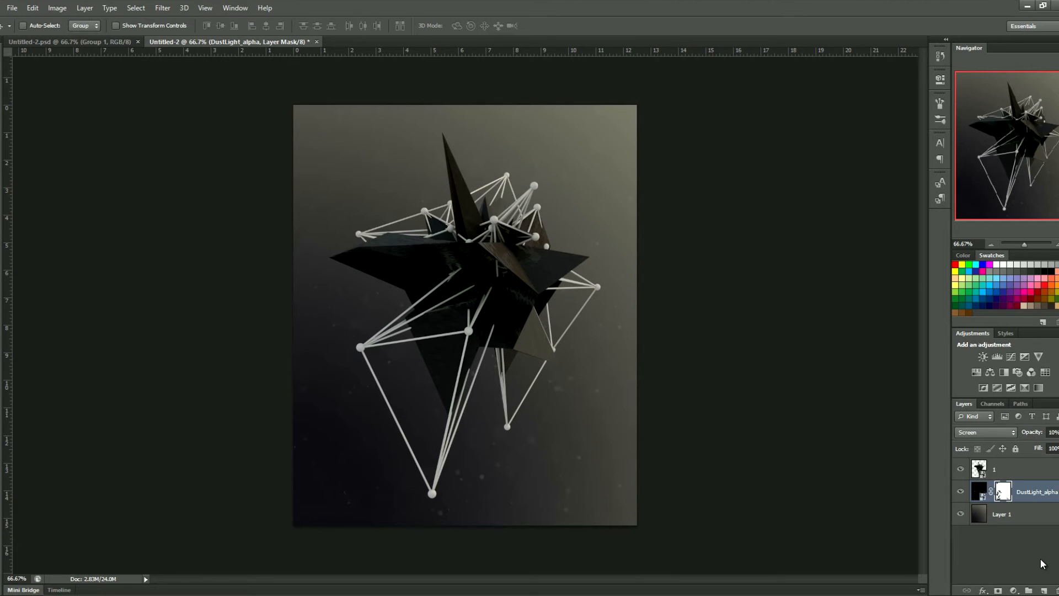
- Create a new layer above DustLight_alpha and dot small white specks around the render with a soft 13 px brush
left_click(1043, 589)
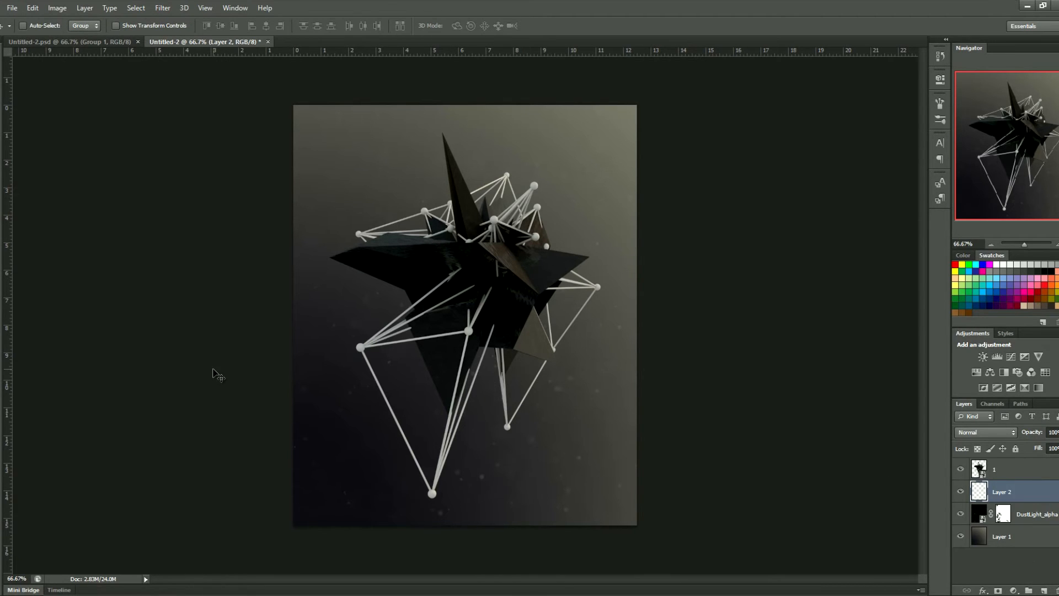
key("b")
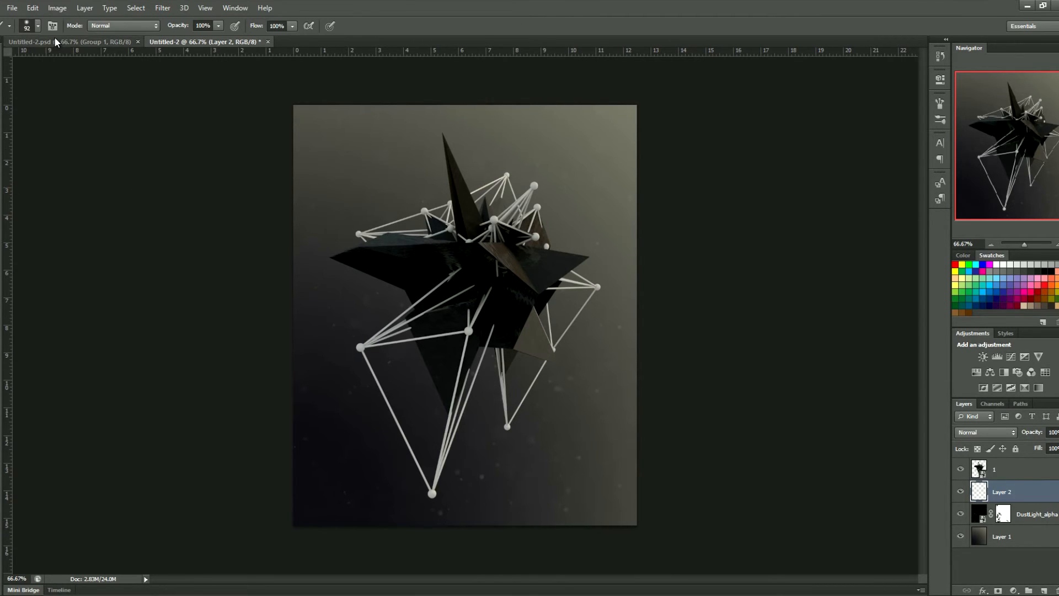
left_click(12, 27)
left_click(23, 26)
left_click_drag(7, 60, 5, 60)
left_click(33, 26)
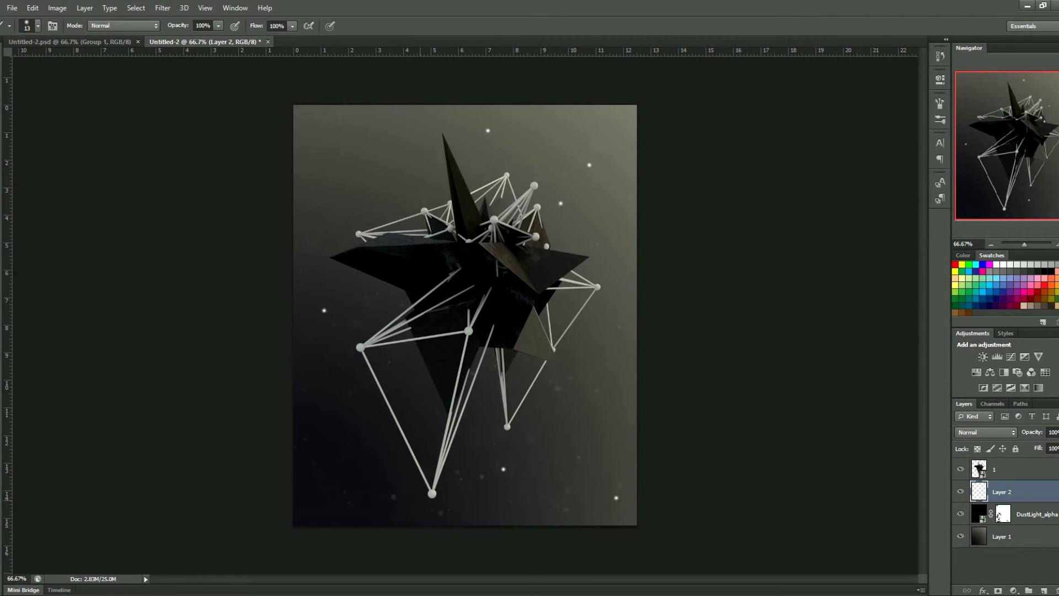
- Add three larger white specks on the canvas's left half with a 32 px brush, plus a few medium ones at 19 px
left_click(27, 27)
left_click(24, 27)
left_click(327, 431)
left_click(401, 383)
left_click(307, 184)
left_click(28, 26)
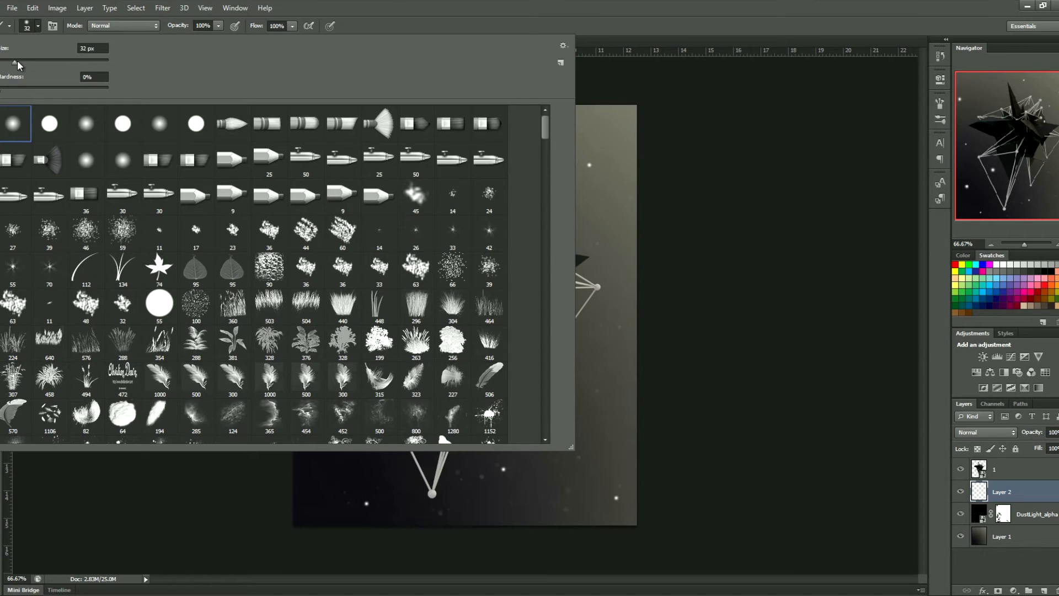
left_click_drag(15, 61, 6, 61)
left_click(24, 24)
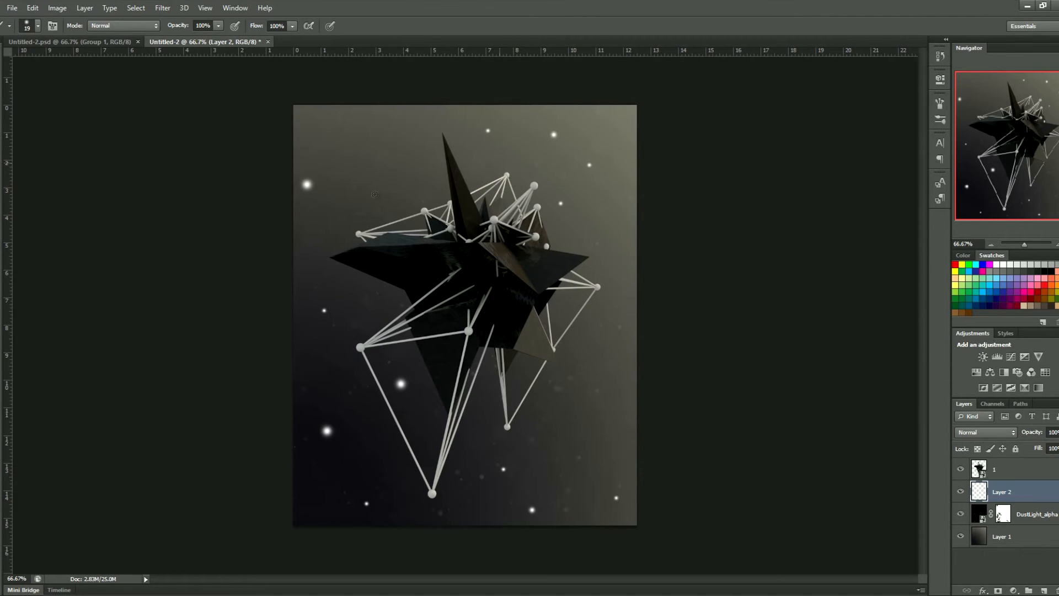
- Apply a slight Gaussian Blur to the white specks on Layer 2
left_click(162, 8)
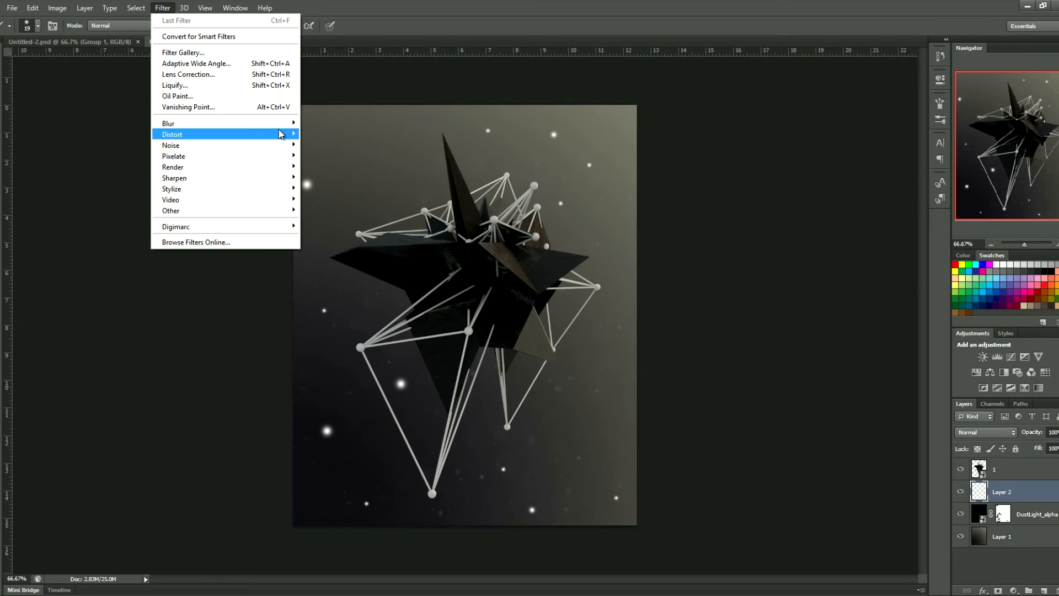
mouse_move(285, 123)
left_click(353, 204)
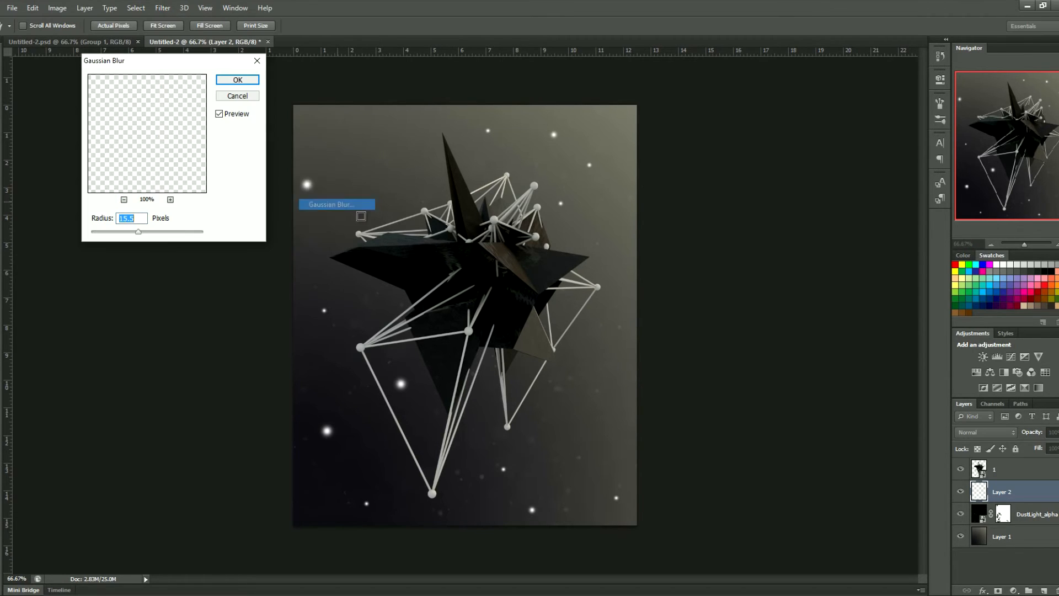
left_click_drag(140, 232, 139, 233)
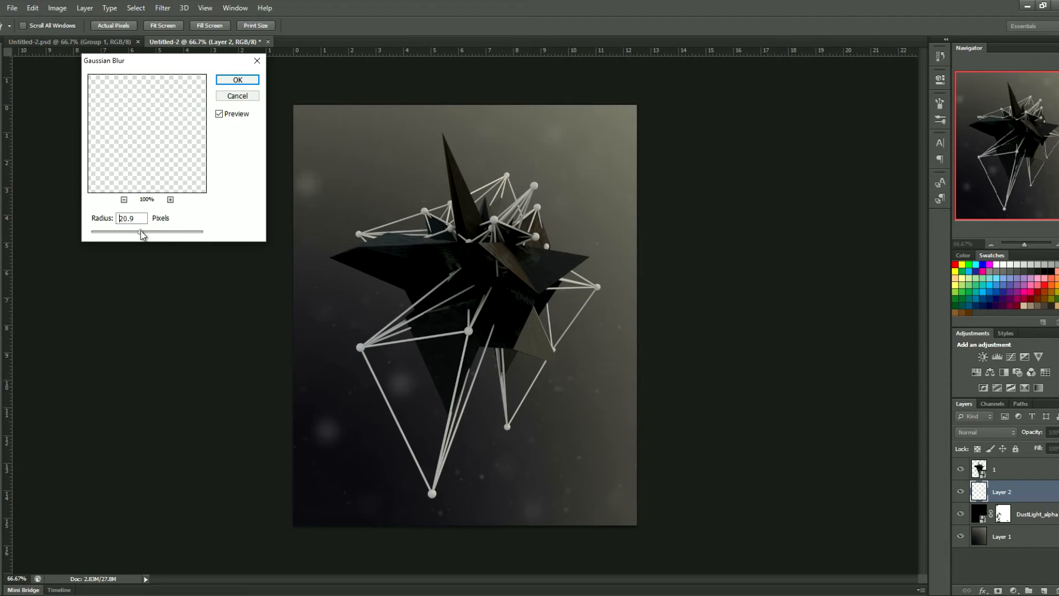
left_click_drag(139, 232, 120, 232)
key("Return")
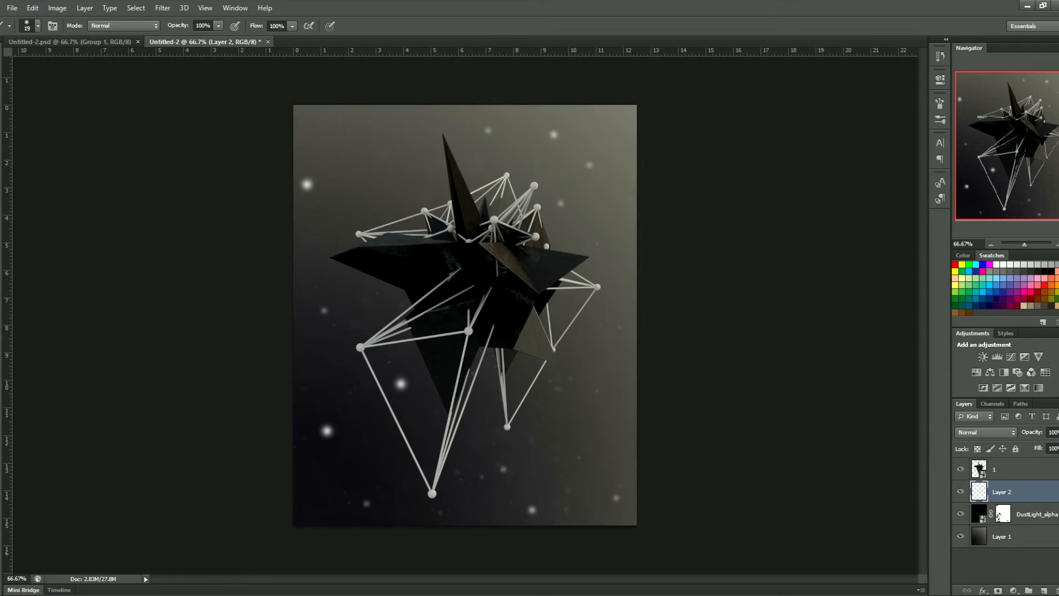
- Lower the opacity of the speck layer, Layer 2, to 6%
left_click(1057, 431)
left_click_drag(1054, 445, 1012, 446)
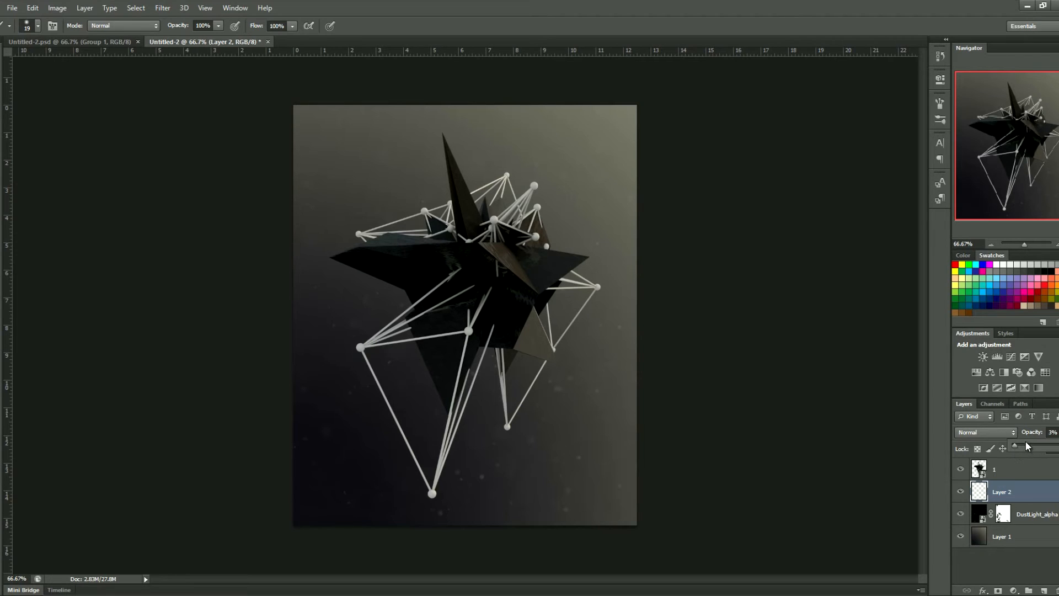
left_click(1052, 431)
left_click(1057, 432)
left_click(1020, 491)
key("v")
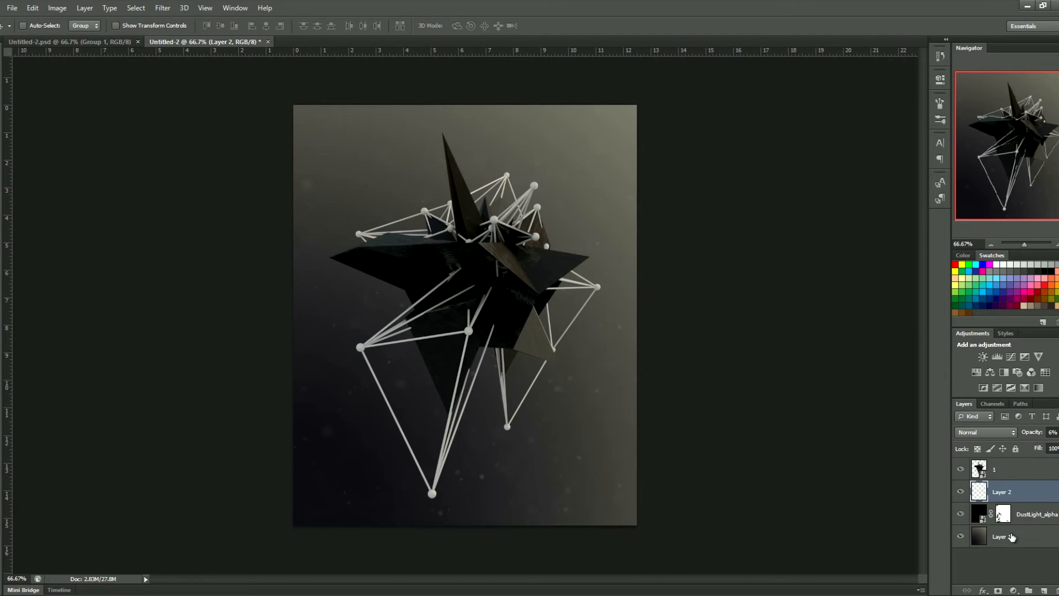
- Try to darken the lower part of Layer 1's left edge with the Burn tool, and undo the stroke
left_click(995, 542)
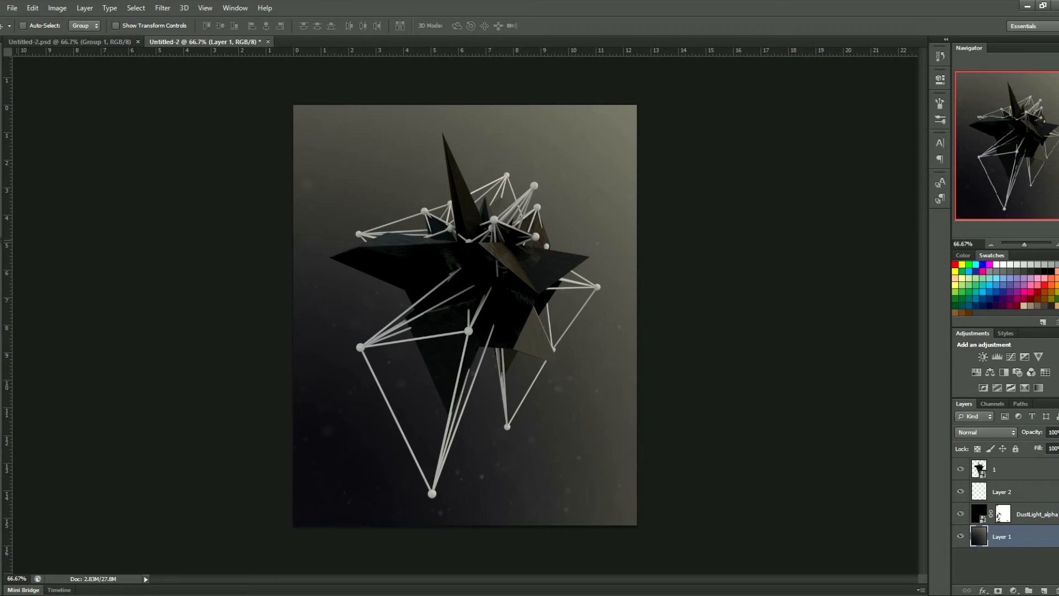
left_click(0, 237)
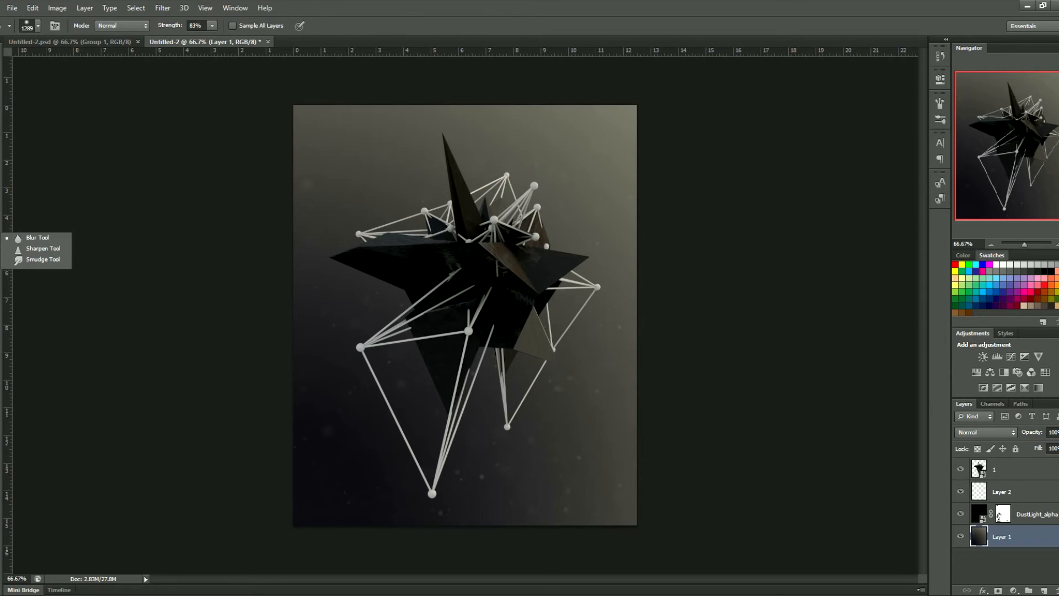
left_click(0, 252)
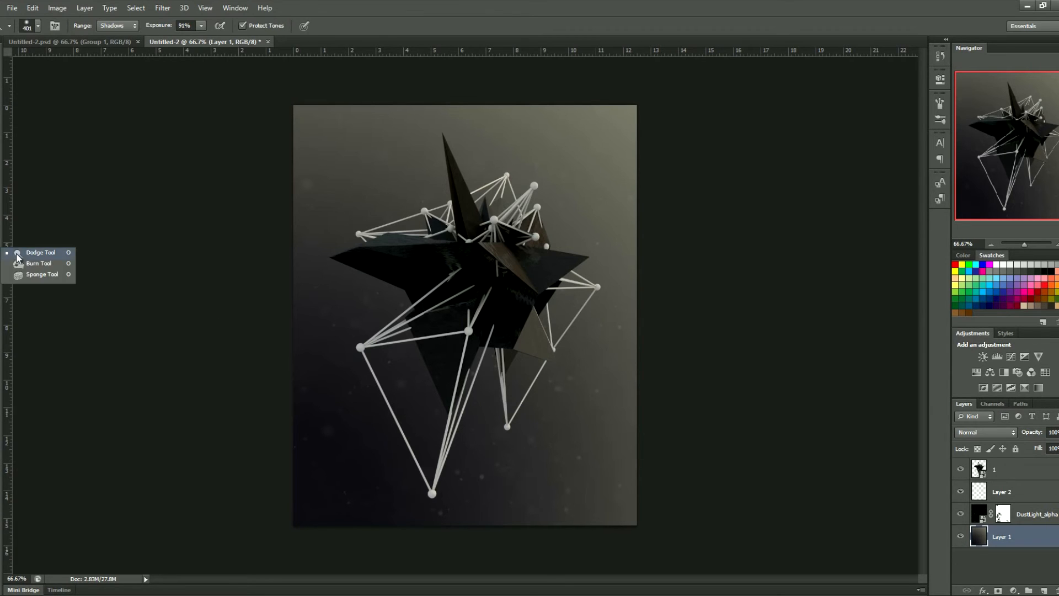
left_click(31, 263)
left_click_drag(303, 298, 305, 545)
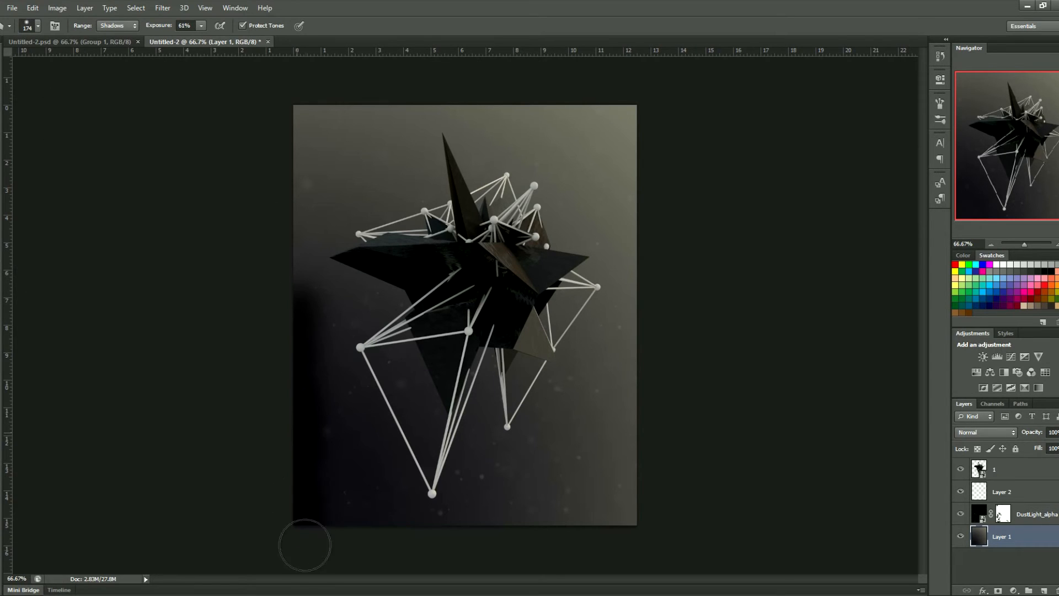
key("ctrl+z")
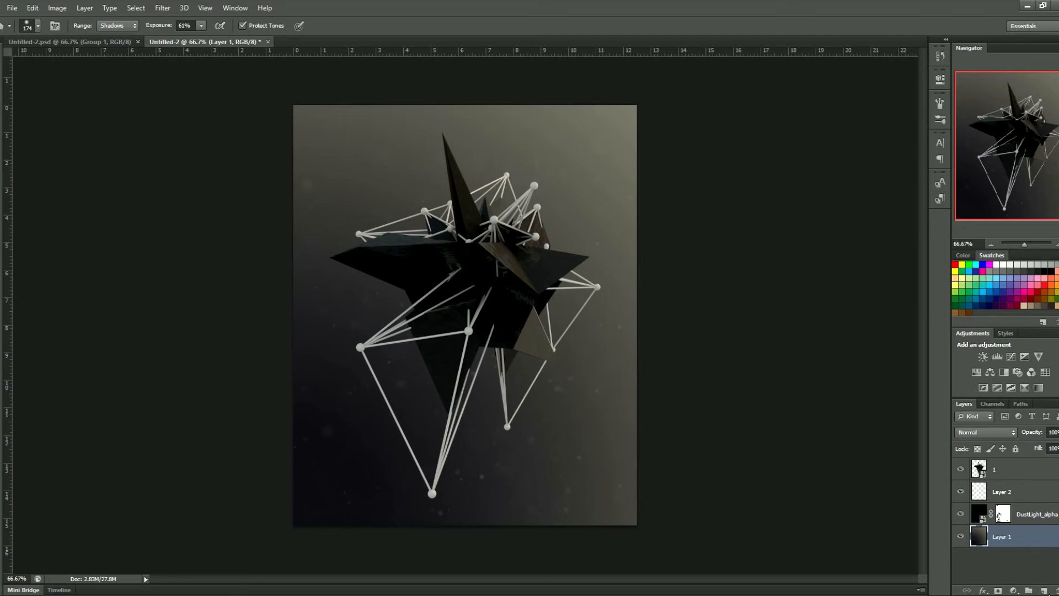
- Create a new layer above Layer 1 and paint black along the canvas's left and bottom edges with a soft 195 px brush
left_click(1044, 590)
key("b")
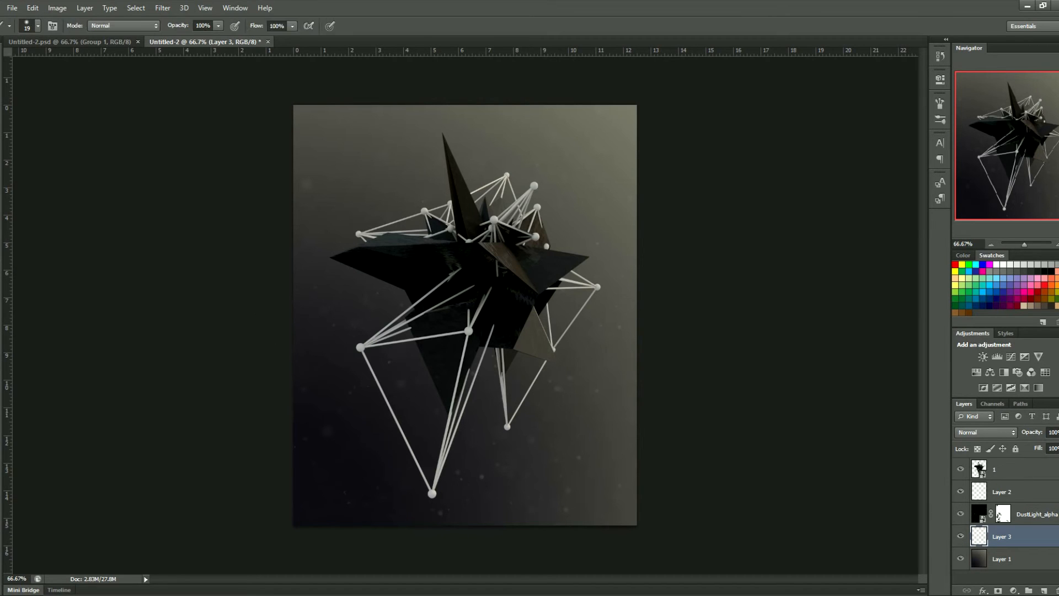
left_click(38, 26)
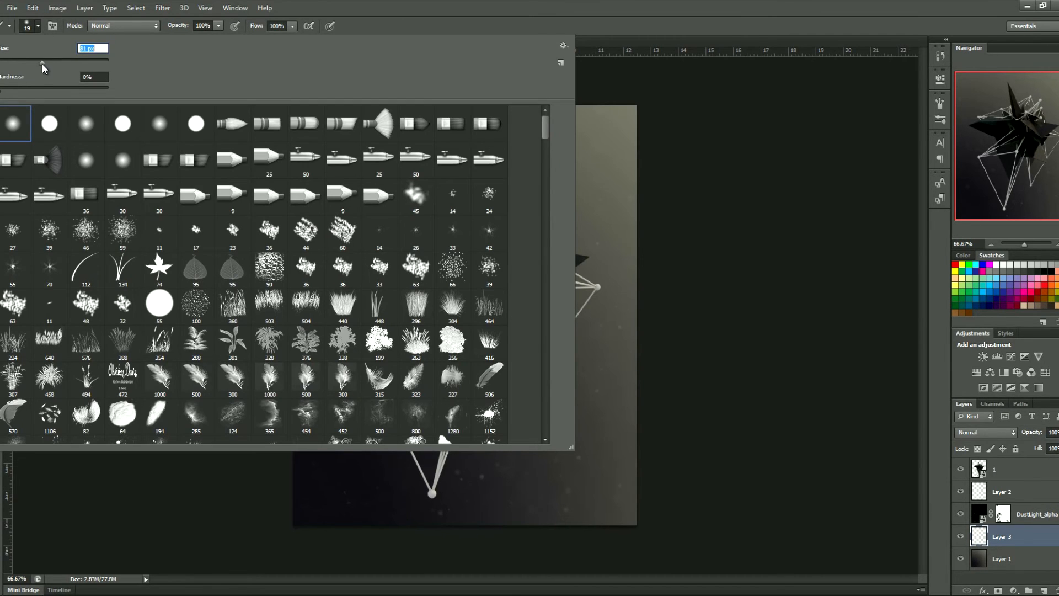
left_click_drag(43, 62, 78, 61)
left_click(34, 29)
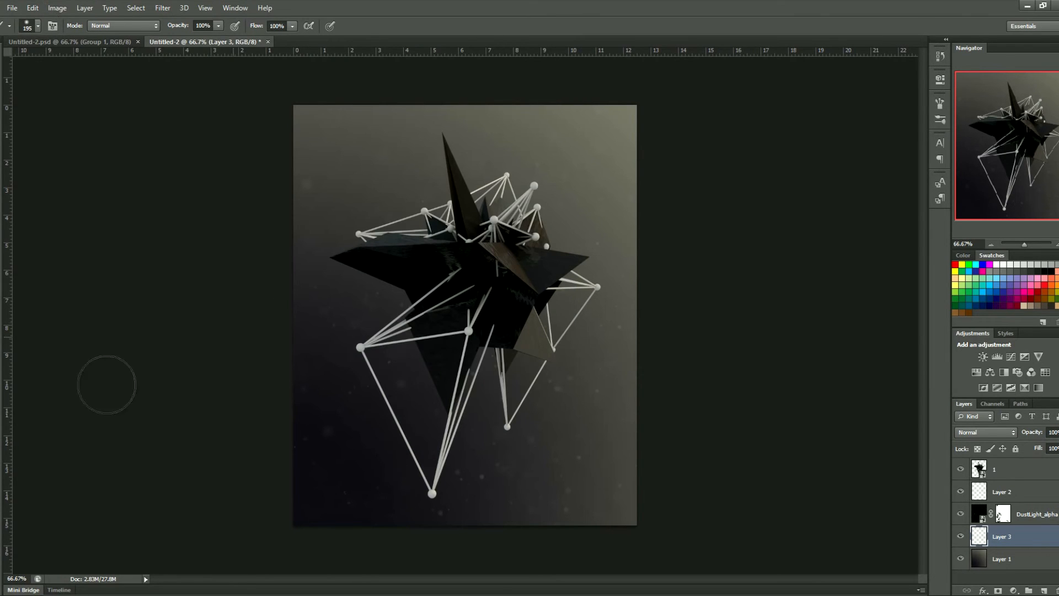
mouse_move(261, 314)
left_mouse_down()
mouse_move(279, 513)
mouse_move(397, 550)
mouse_move(463, 551)
mouse_move(291, 470)
mouse_move(265, 317)
mouse_move(260, 184)
left_mouse_up()
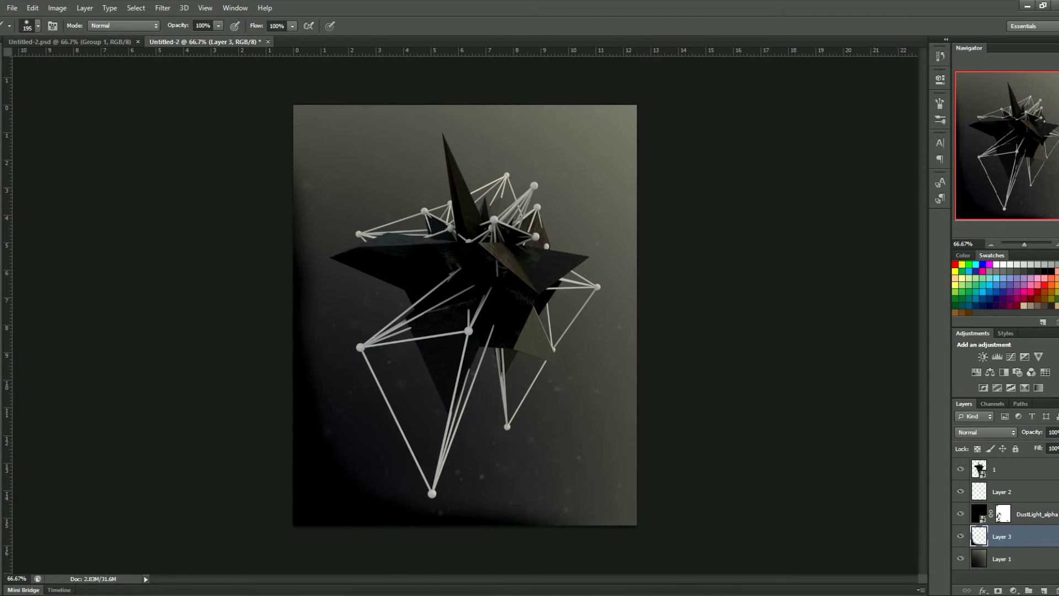
- Set Layer 3's blend mode to Overlay and lower its opacity to 28%
left_click(983, 429)
left_click(975, 280)
left_click(984, 433)
left_click(968, 274)
left_click(1058, 432)
left_click_drag(1058, 447, 1047, 448)
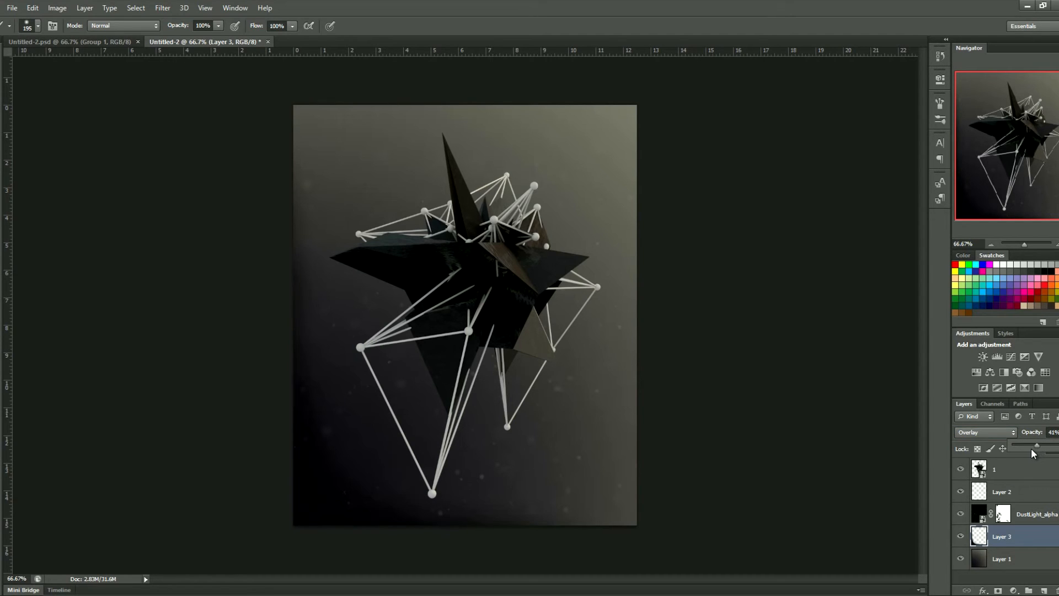
- Extend the dark shading on Layer 3 up the canvas's left edge to its upper corner, enlarging the brush to 339 px
left_click_drag(314, 454, 274, 313)
mouse_move(295, 321)
left_mouse_down()
mouse_move(281, 235)
mouse_move(287, 84)
left_mouse_up()
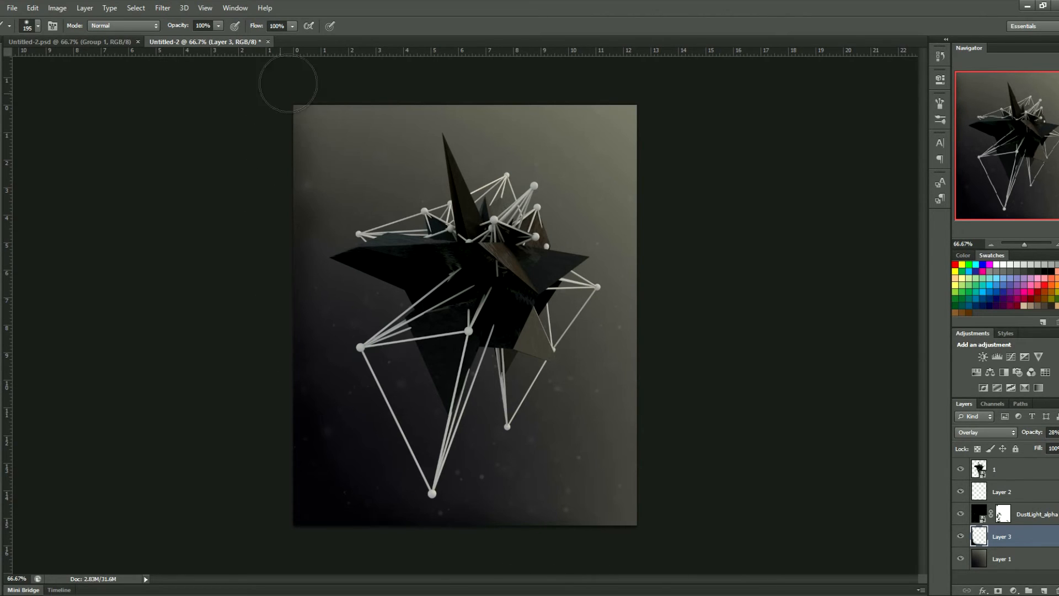
left_click(31, 28)
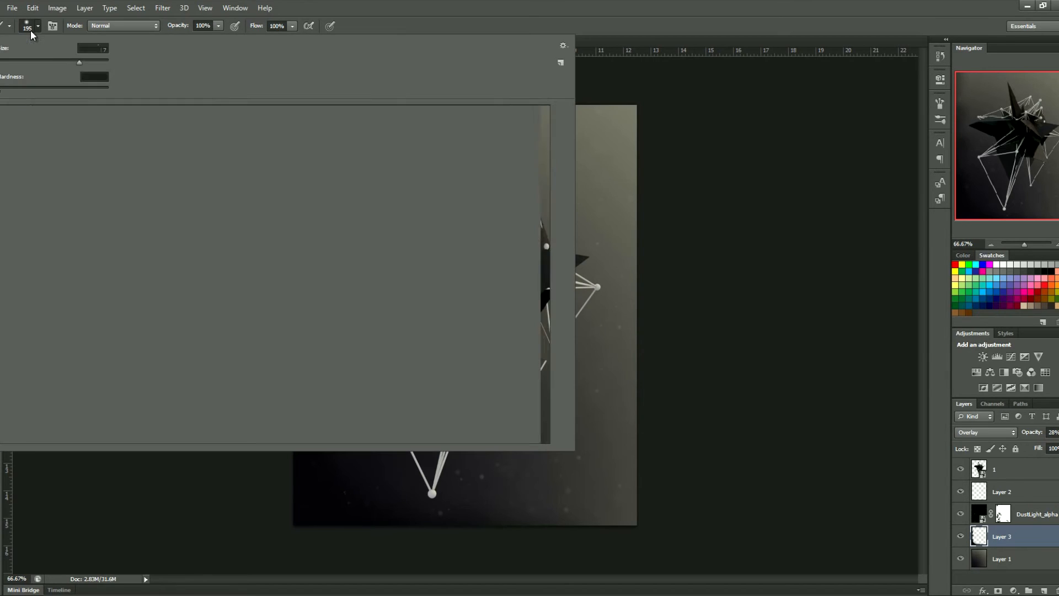
left_click(29, 28)
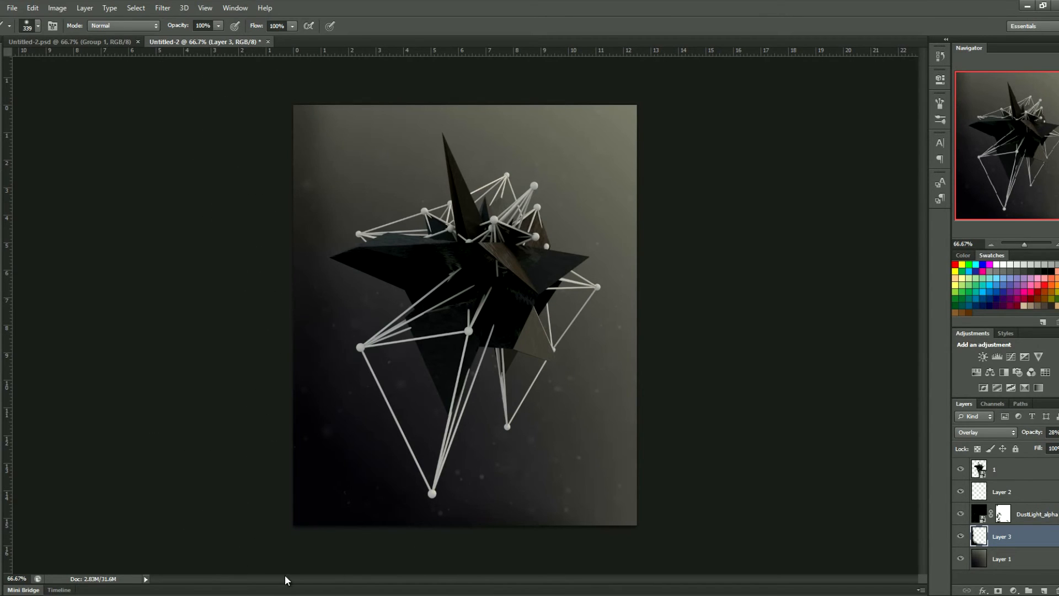
- Reduce Layer 3's opacity to 22%
key("v")
left_click(1058, 431)
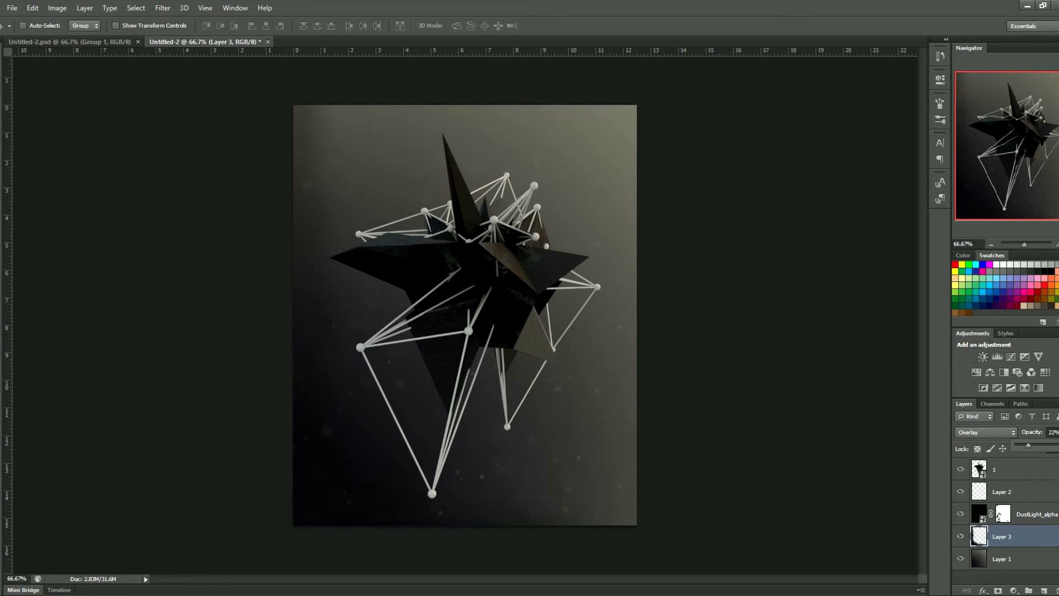
left_click(1057, 432)
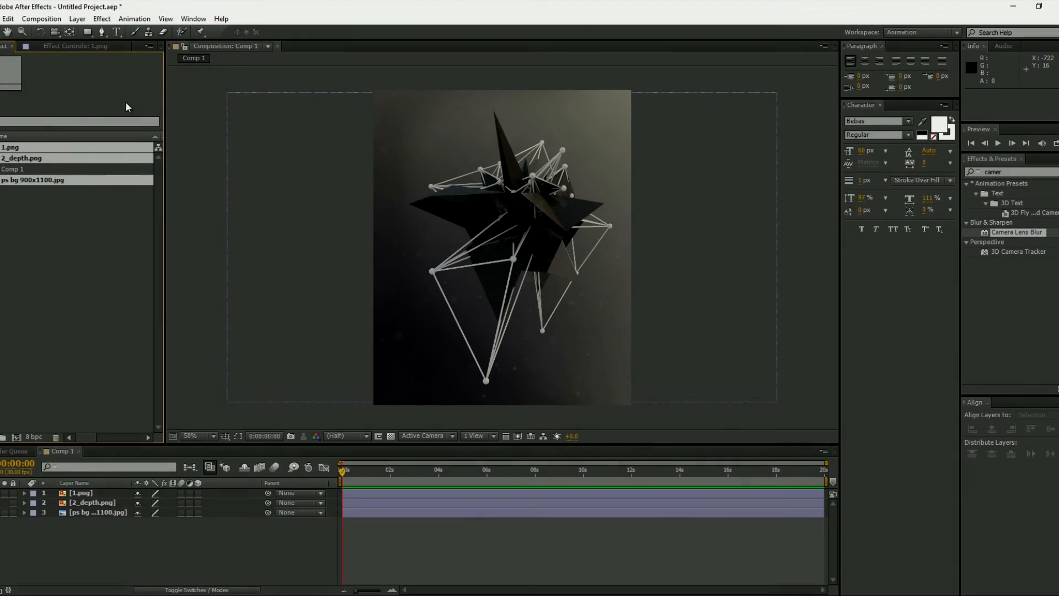
- Switch to After Effects and examine the 1.png and 2_depth.png layers in Comp 1
left_click(78, 225)
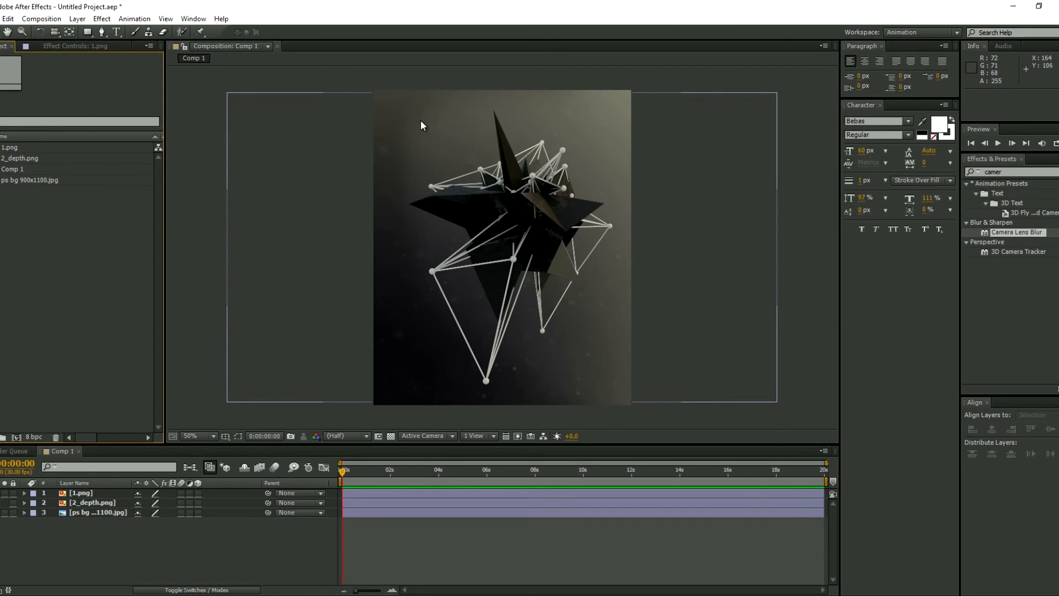
left_click(93, 491)
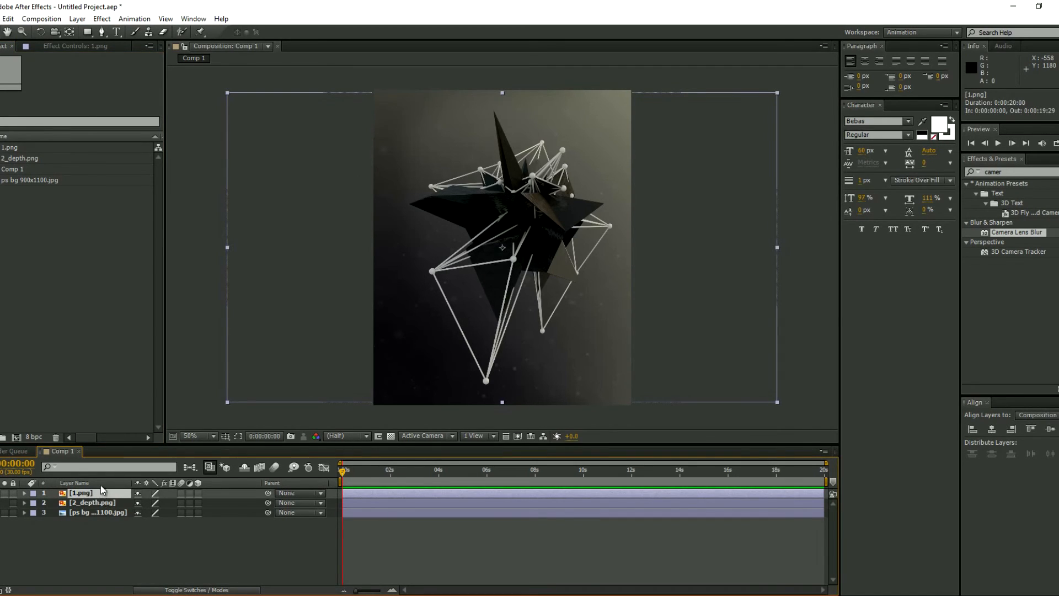
left_click(93, 502)
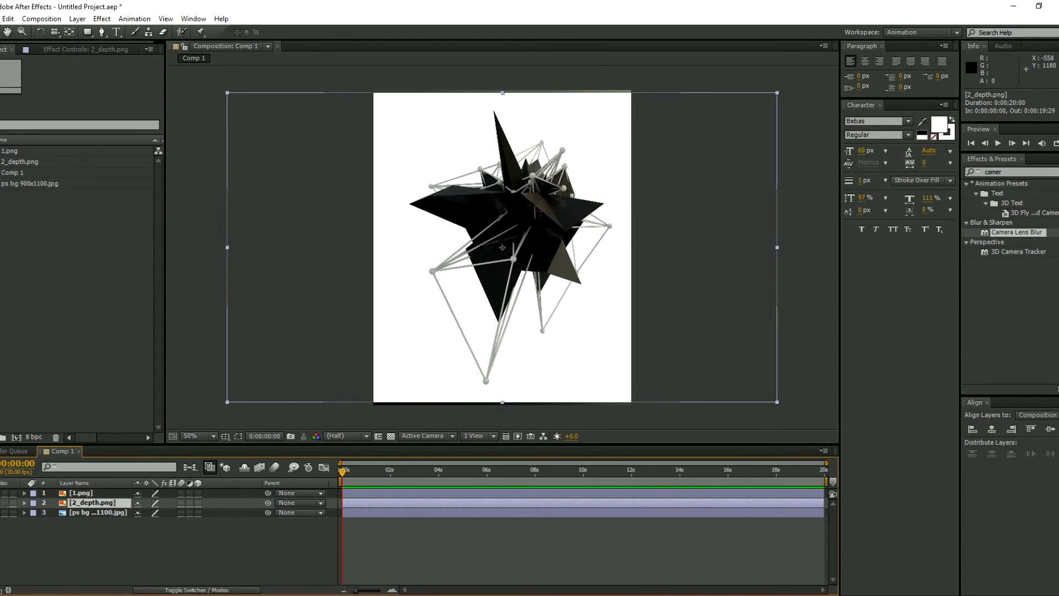
- Hide the 2_depth.png layer and apply the Camera Lens Blur effect to the 1.png layer
left_click(0, 502)
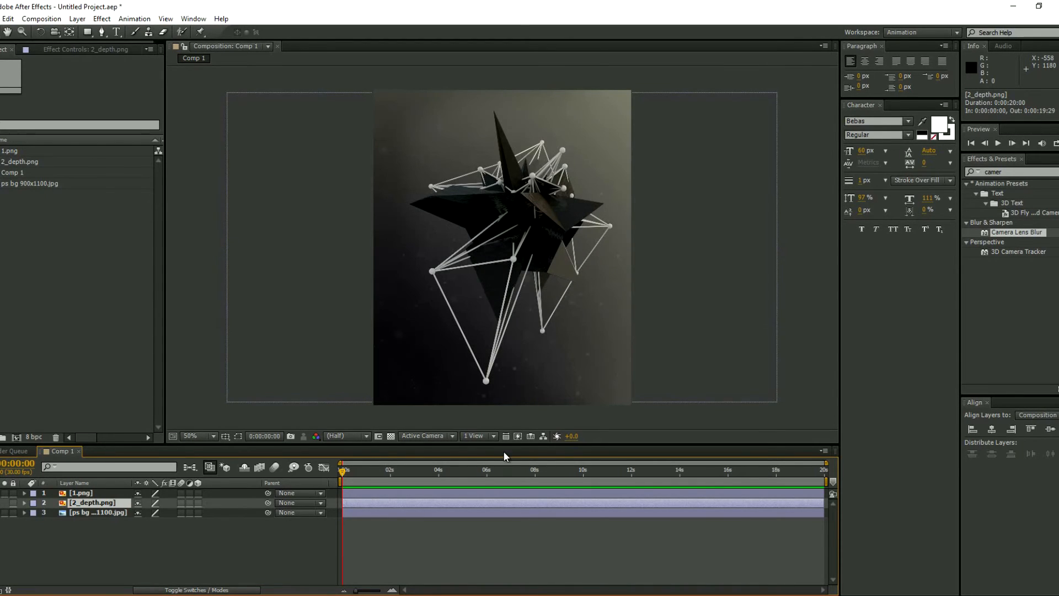
left_click(1017, 172)
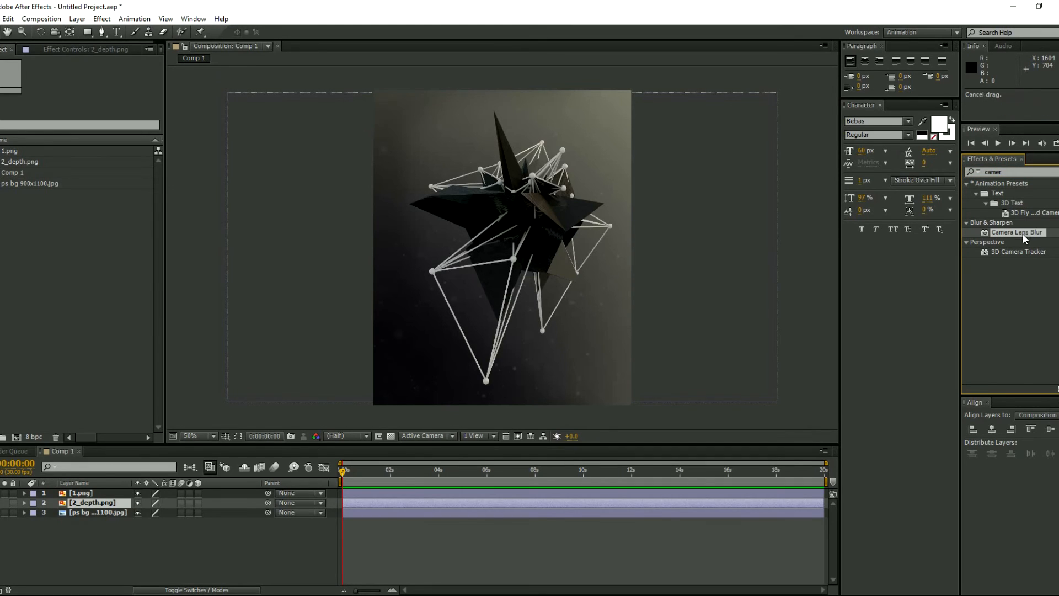
left_click_drag(1024, 233, 111, 484)
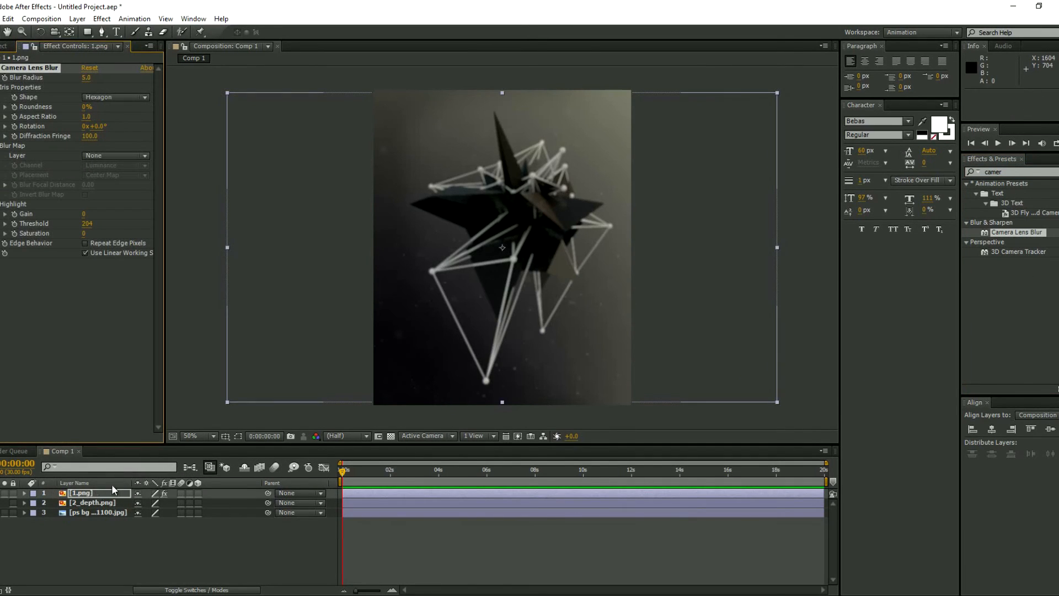
left_click(94, 494)
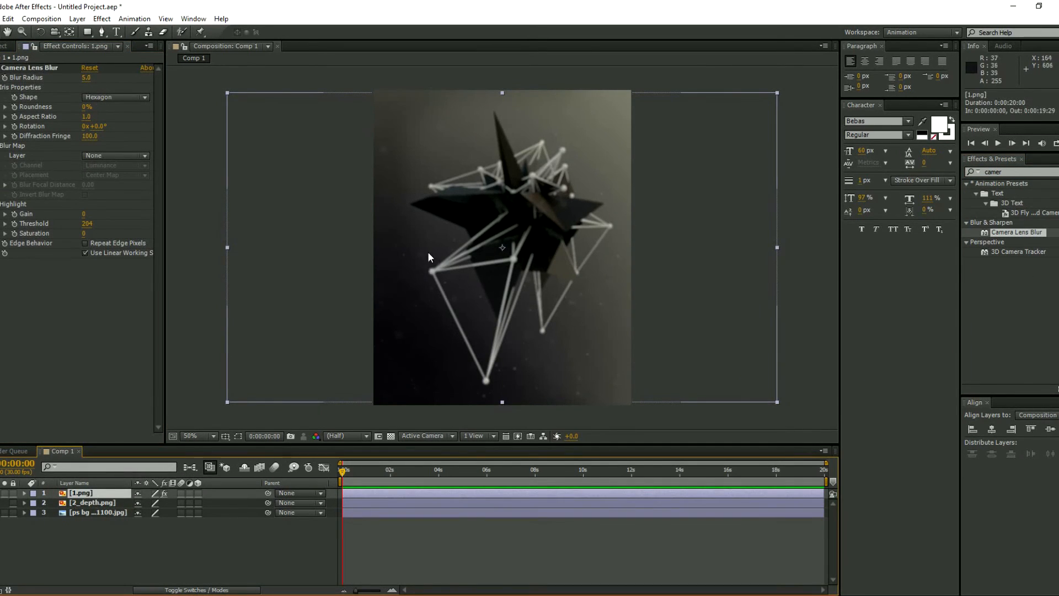
- Use the 2_depth.png layer as the blur map of the Camera Lens Blur on 1.png
scroll(473, 206, "up", 1)
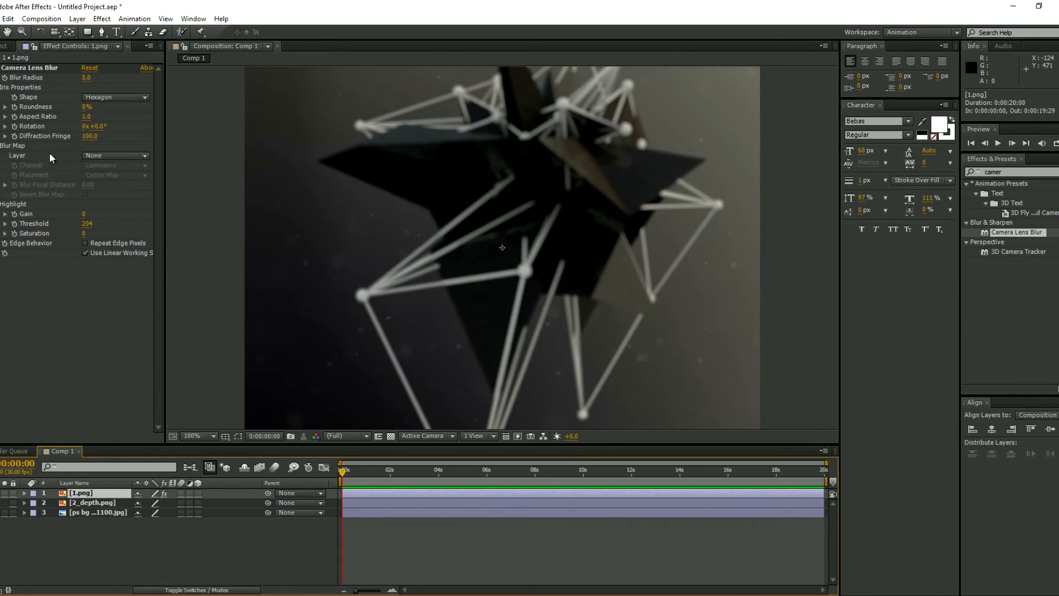
left_click(90, 155)
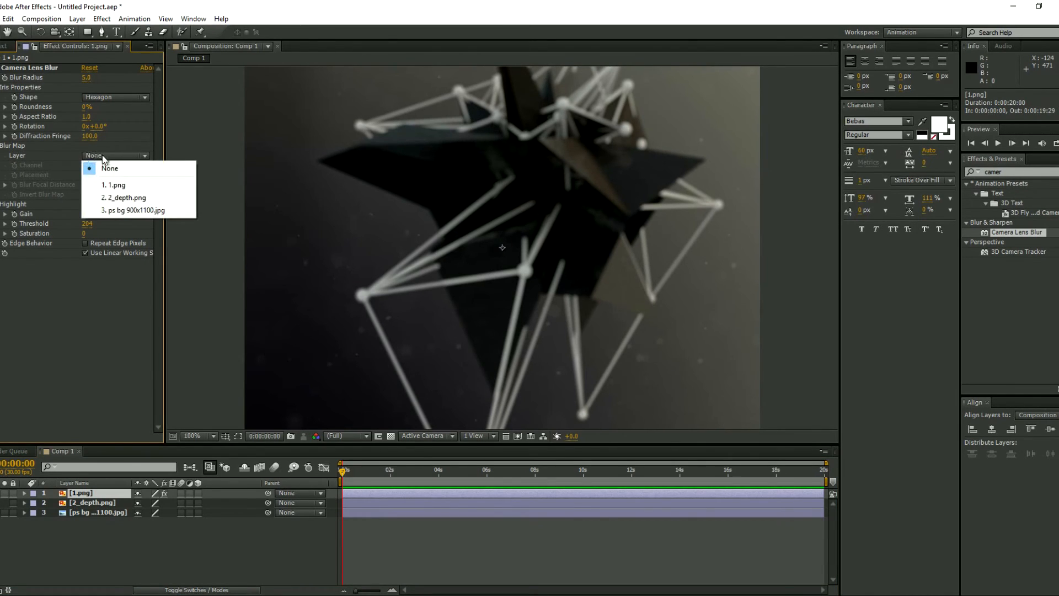
left_click(124, 197)
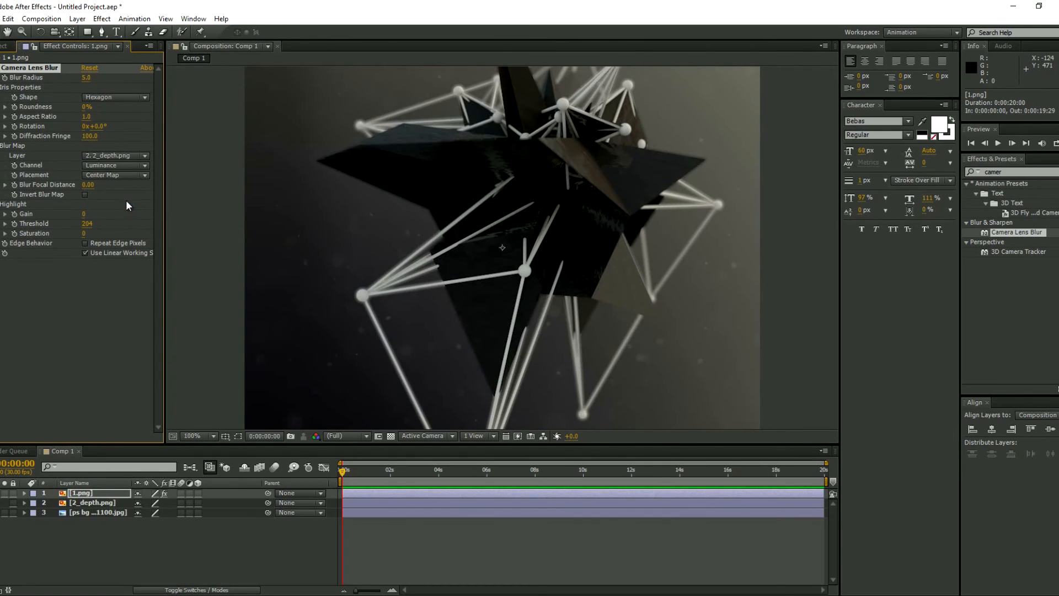
- Toggle the visibility of the 1.png and 2_depth.png layers to compare the render with its depth pass
key("comma")
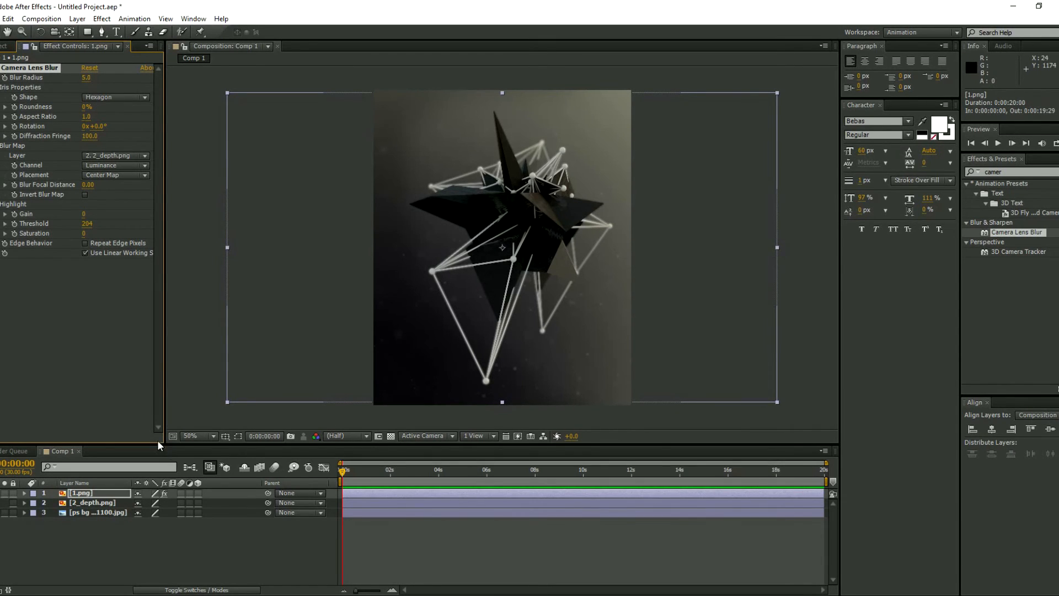
left_click(0, 492)
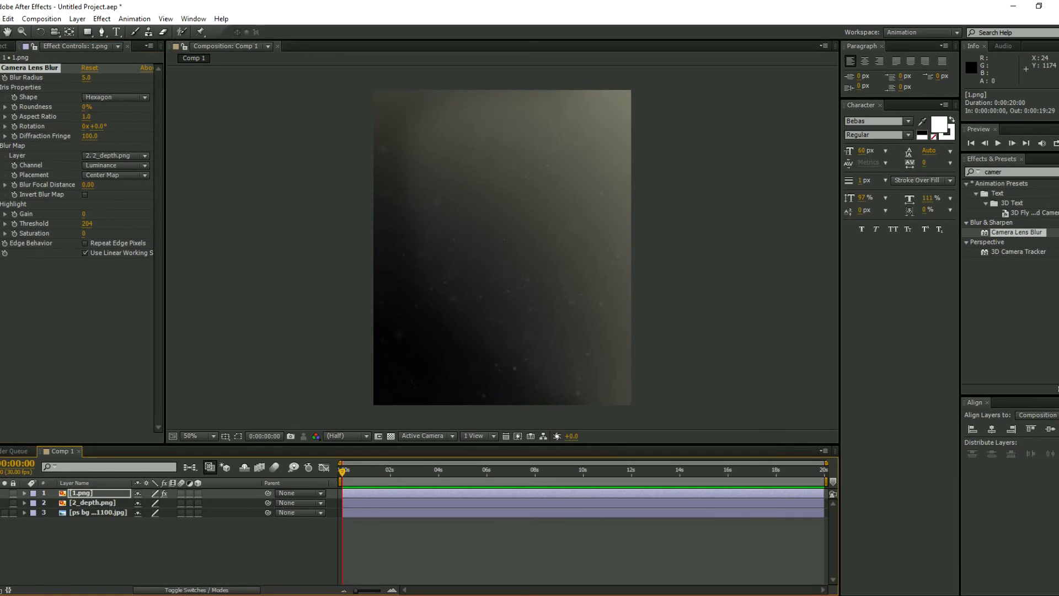
left_click(0, 502)
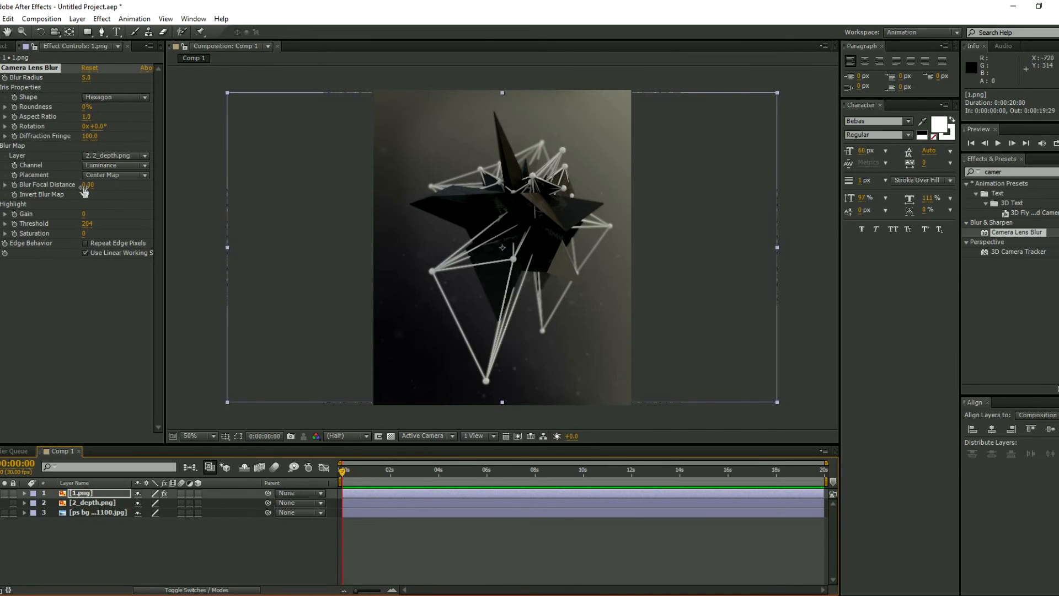
- Try a Blur Focal Distance of 1.00 on 1.png's lens blur and return it to 0.00
left_click_drag(85, 187, 185, 189)
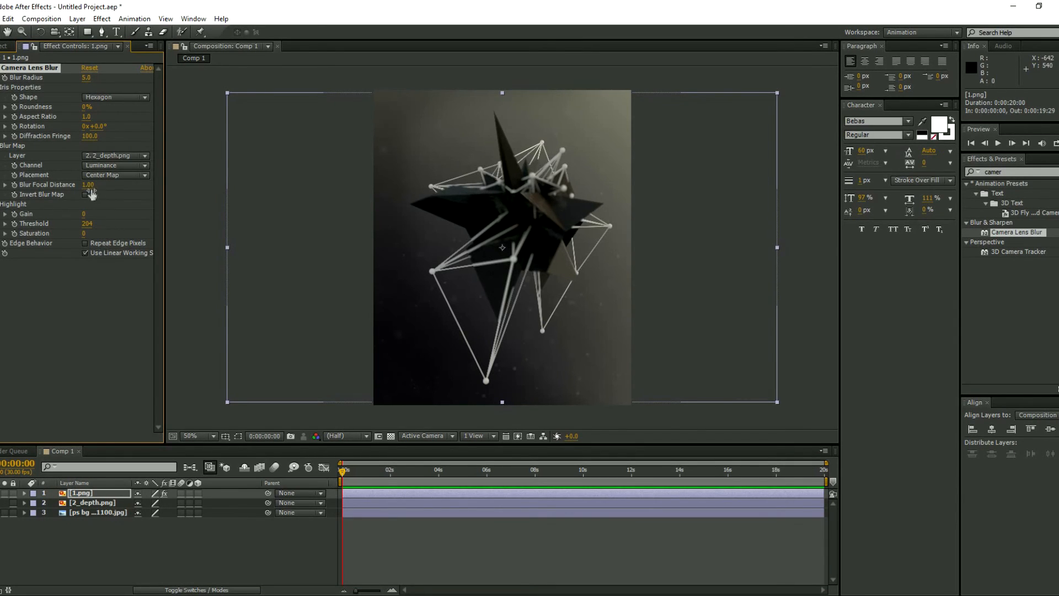
left_click_drag(89, 188, 23, 185)
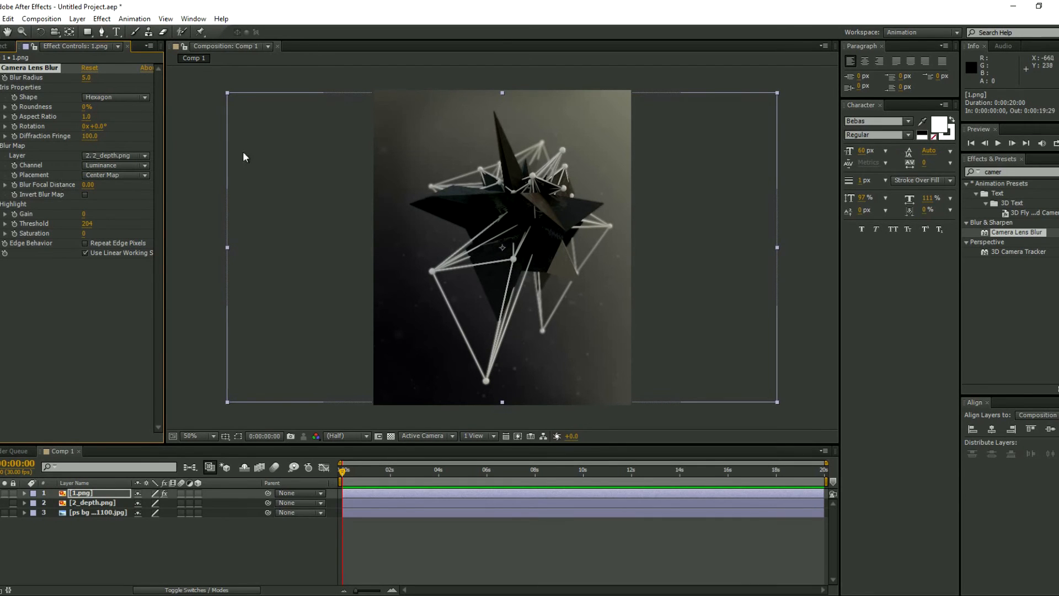
key(".")
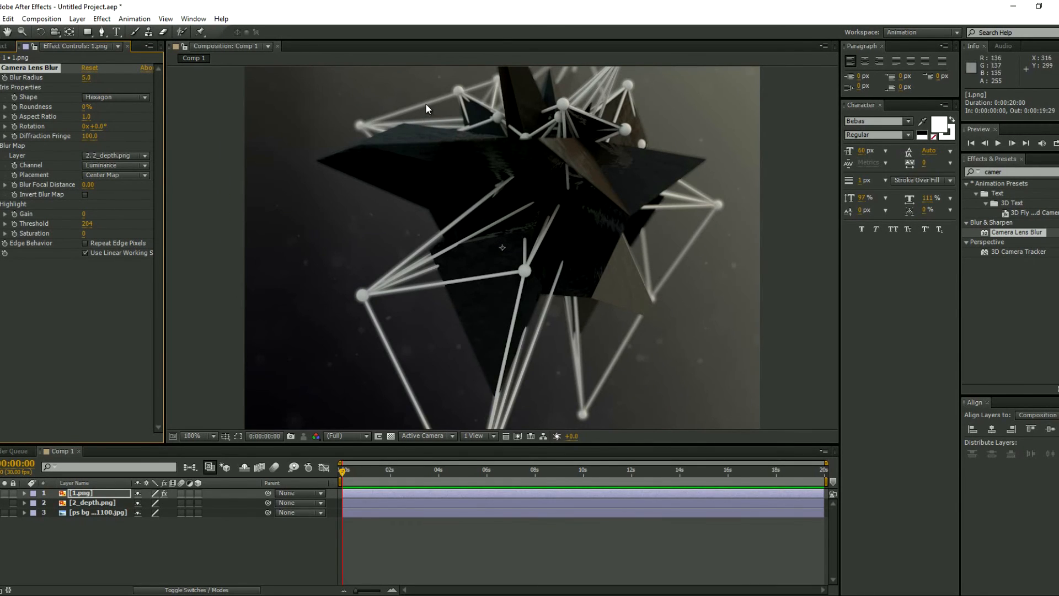
- Set the Camera Lens Blur's Blur Radius to 4 on the 1.png layer
left_click(87, 78)
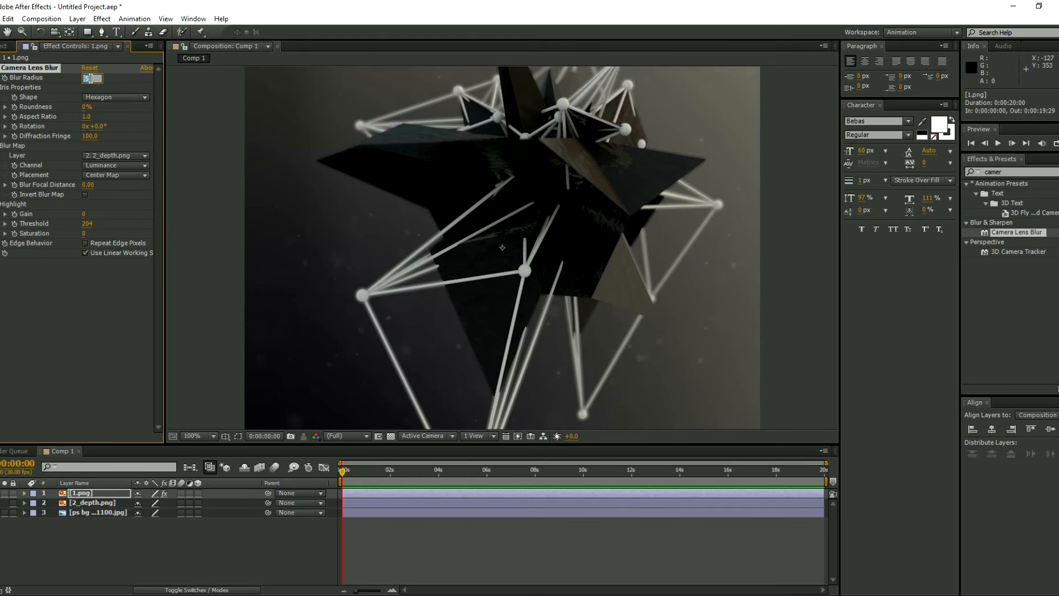
type("4")
left_click(119, 322)
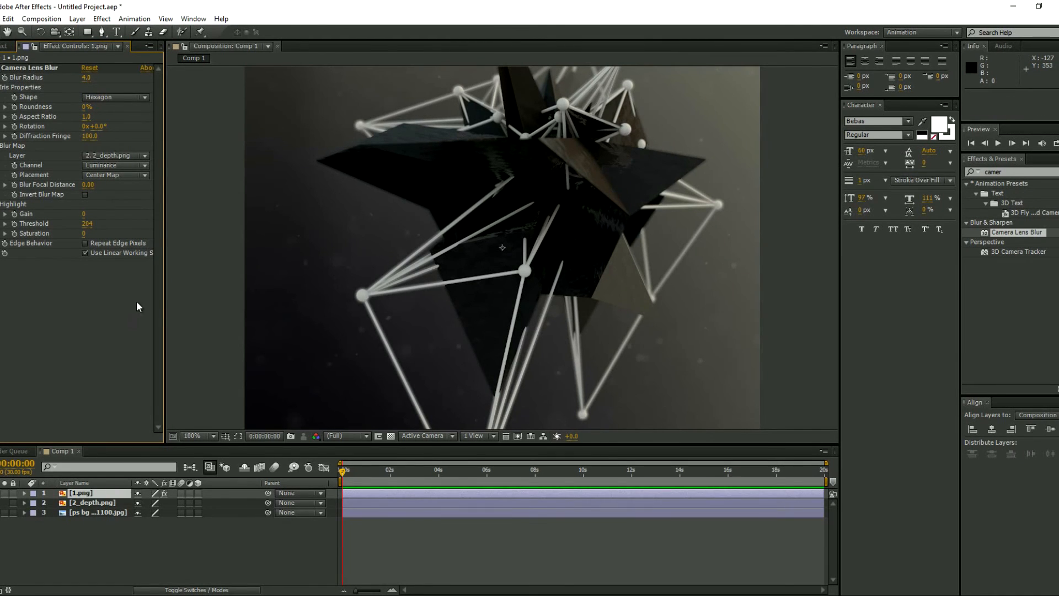
- Compare the lens blur with Invert Blur Map enabled and disabled, leaving the option off
left_click(113, 166)
left_click(54, 235)
left_click(84, 195)
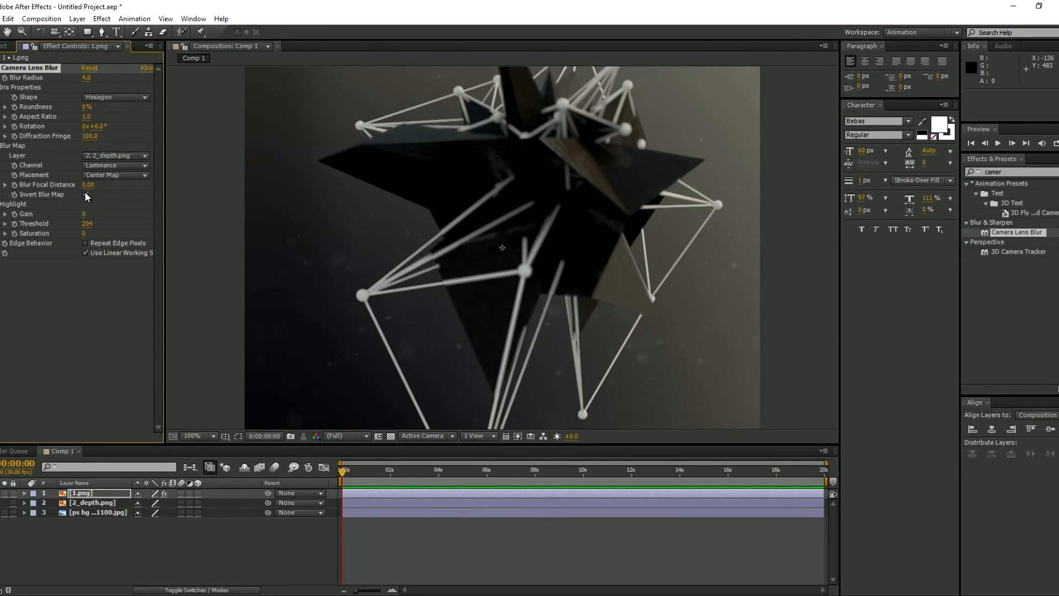
left_click(84, 195)
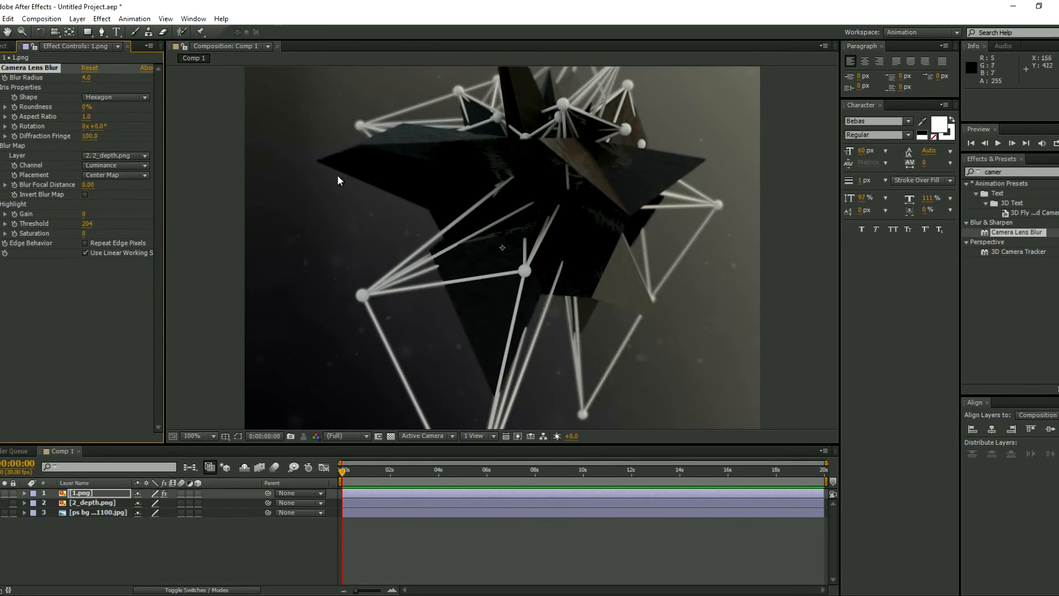
left_click(84, 195)
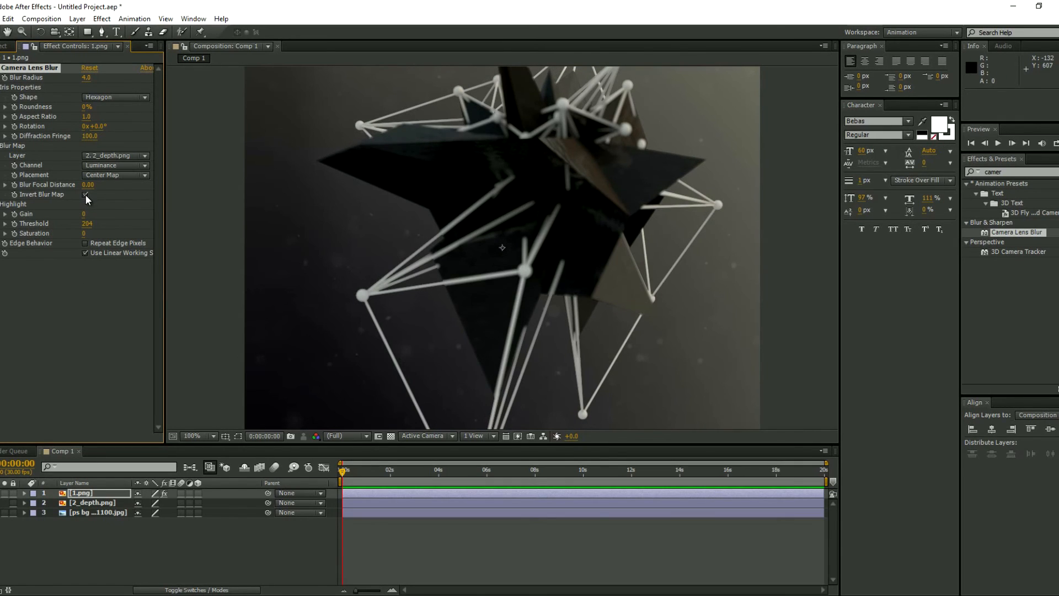
left_click(85, 195)
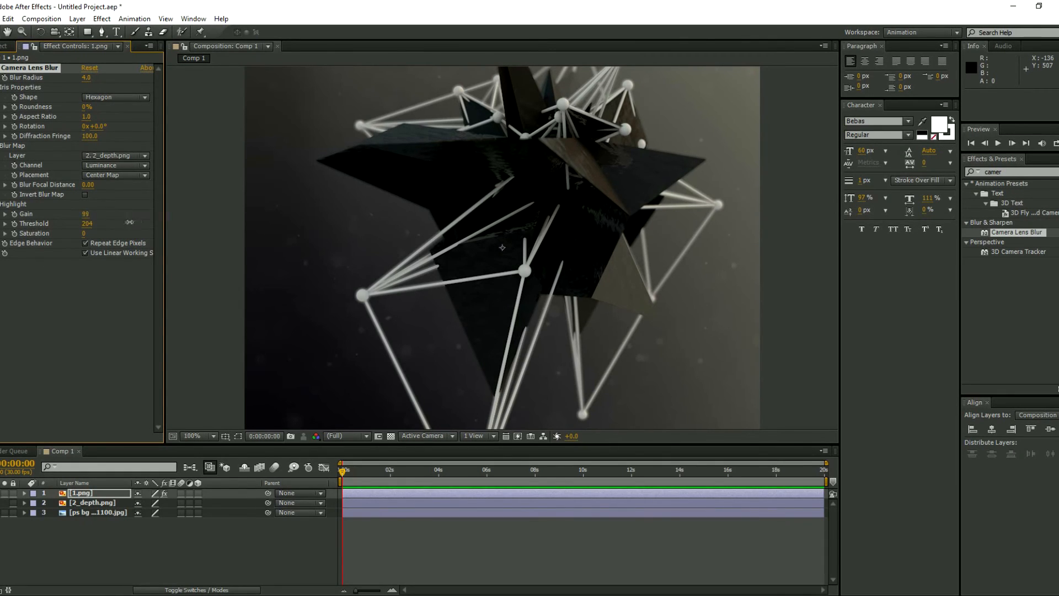
- Enable Repeat Edge Pixels for the lens blur and set its highlight Threshold to 186
mouse_move(92, 226)
left_mouse_down()
mouse_move(104, 226)
mouse_move(48, 229)
mouse_move(124, 227)
mouse_move(90, 232)
mouse_move(108, 220)
left_mouse_up()
scroll(411, 222, "down", 2)
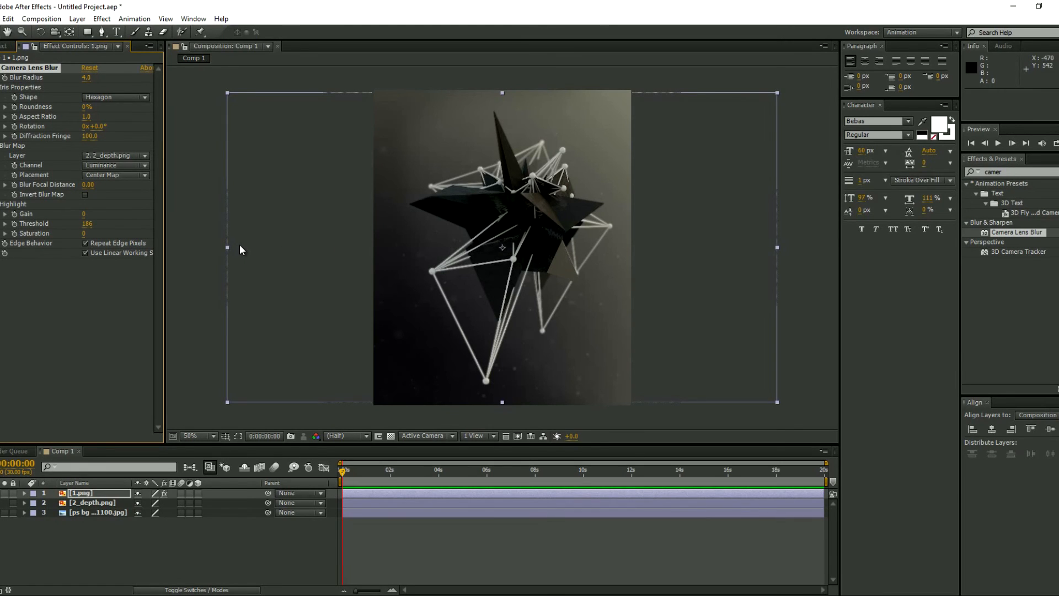
left_click(97, 524)
- Apply the Magic Bullet Looks effect to the 1.png layer
left_click(79, 492)
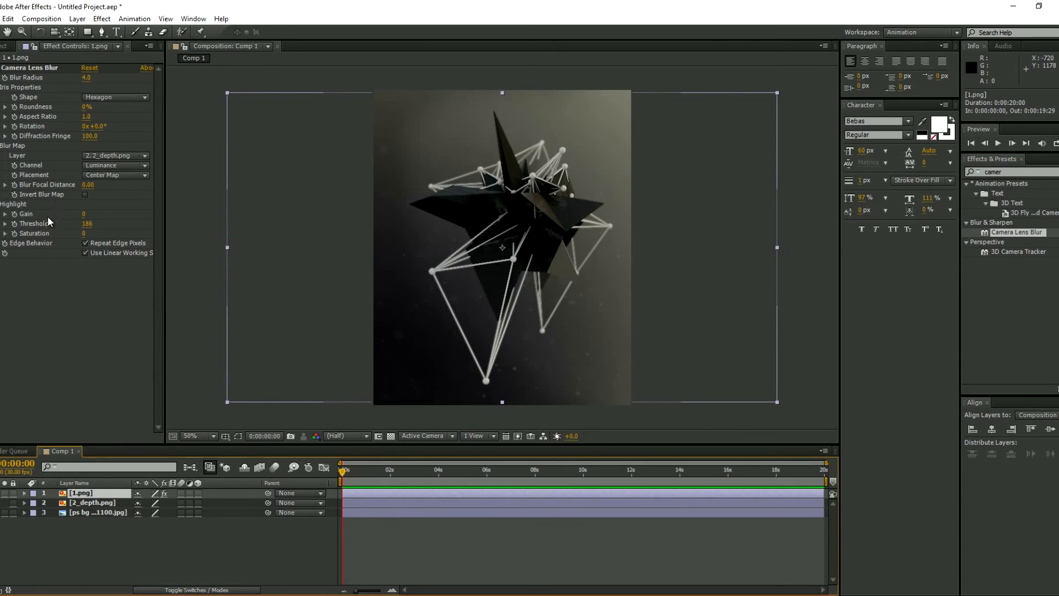
left_click(102, 19)
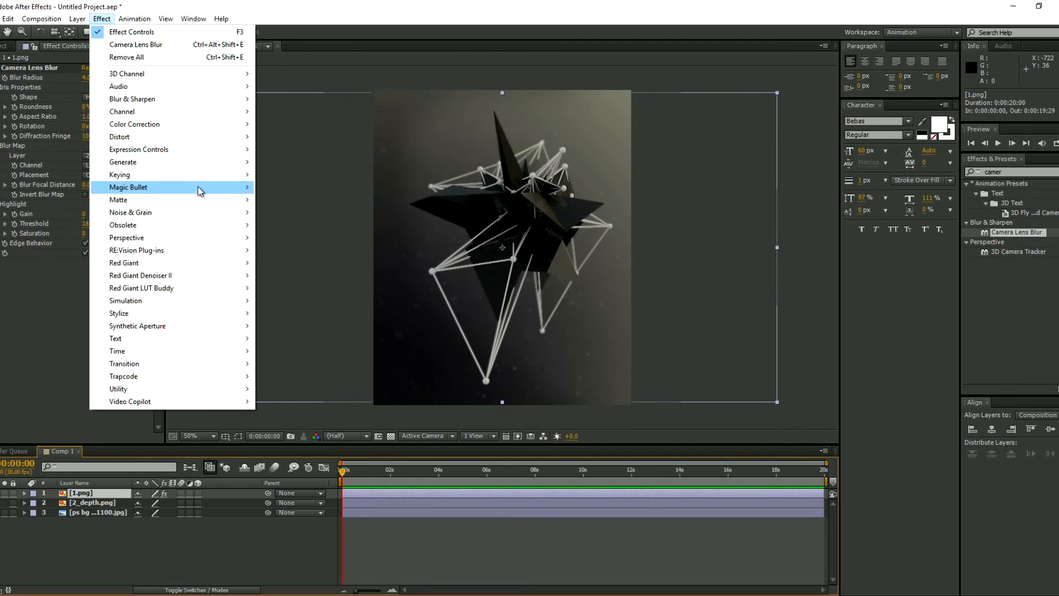
mouse_move(199, 190)
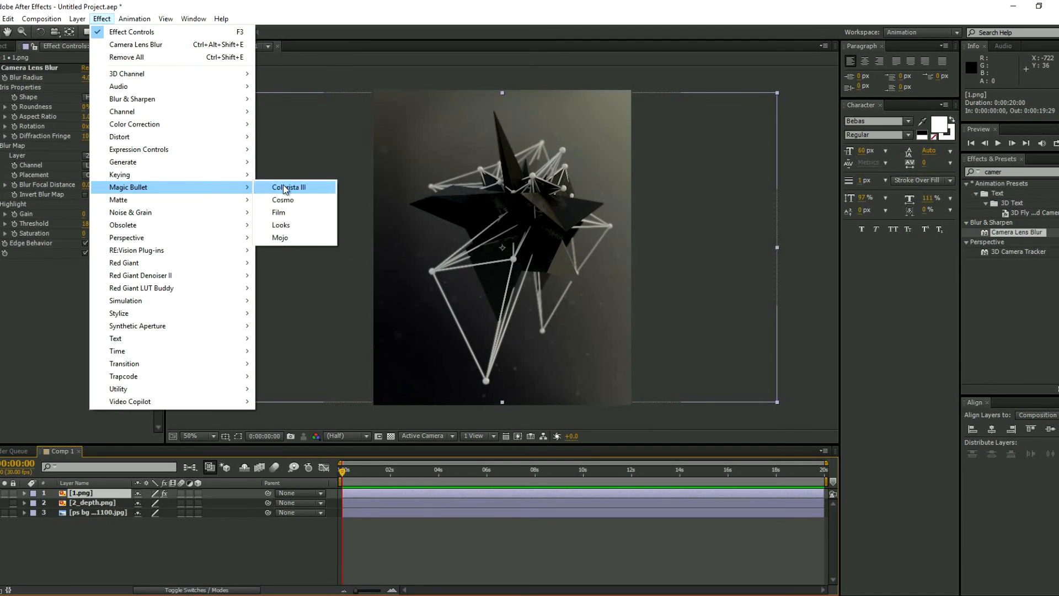
left_click(290, 228)
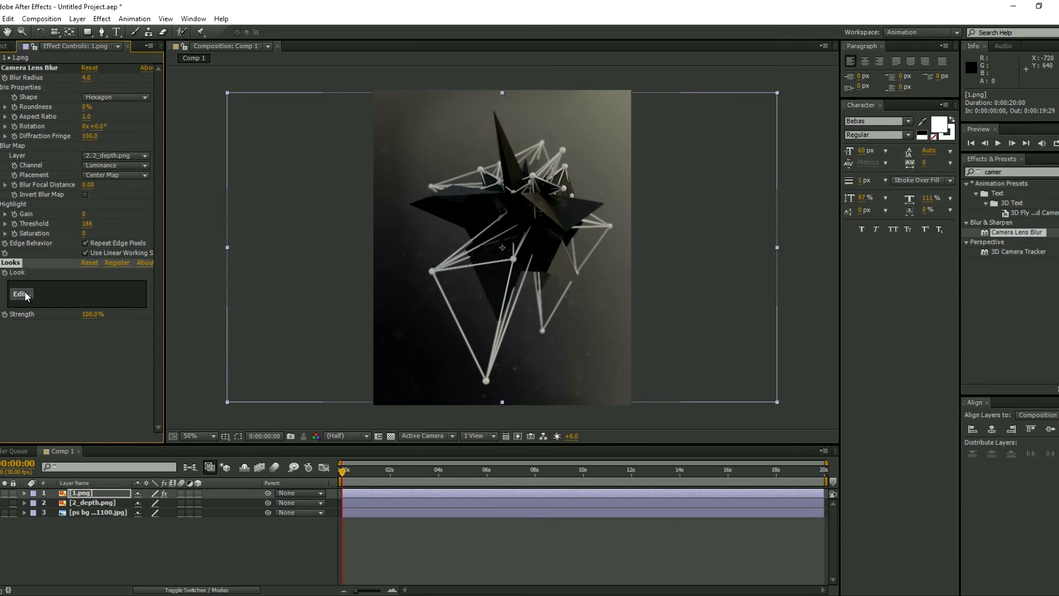
left_click(102, 19)
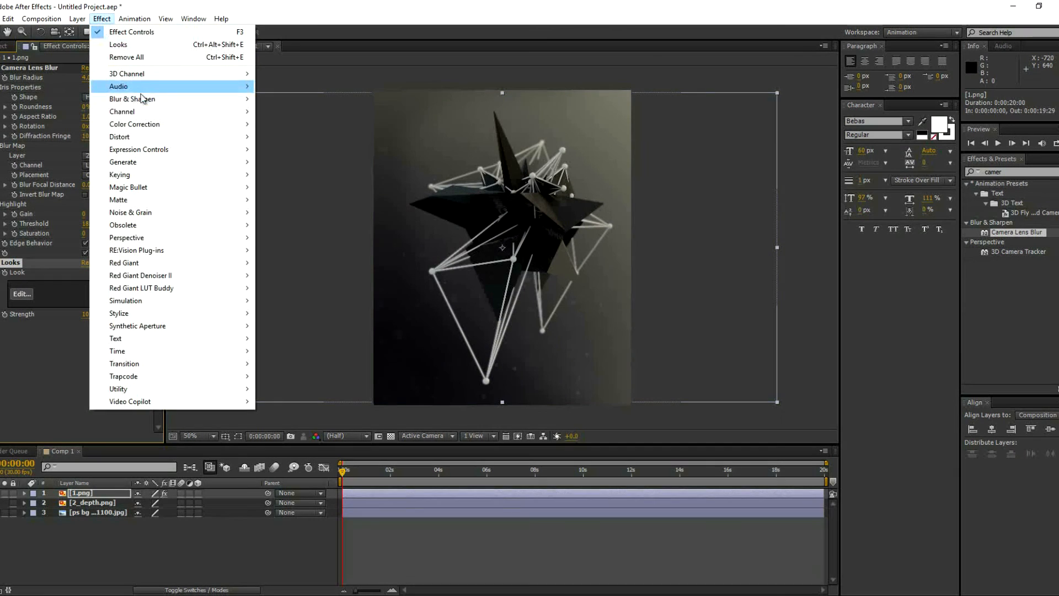
mouse_move(209, 132)
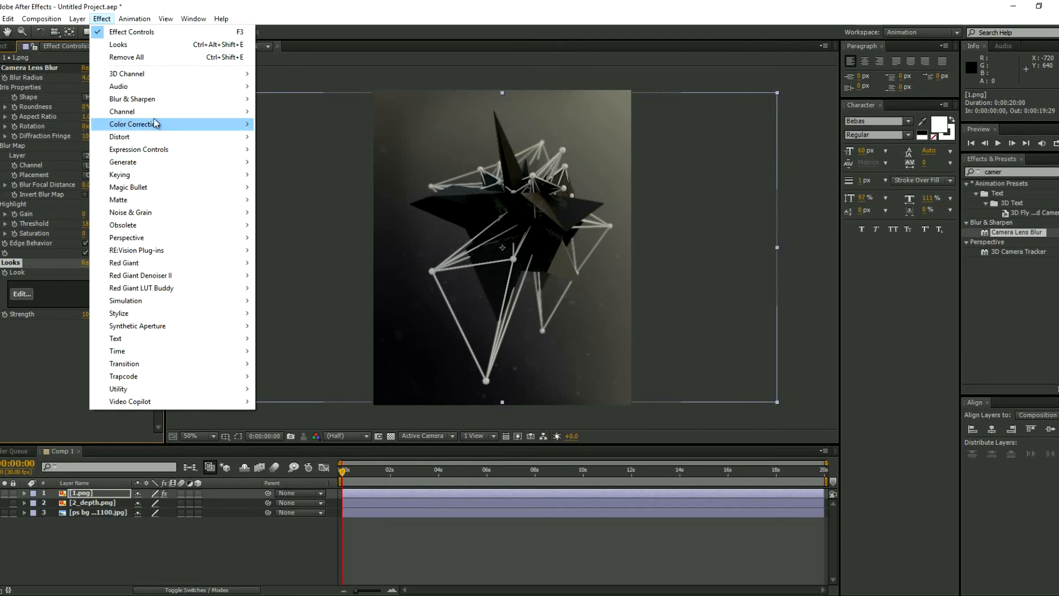
left_click(104, 20)
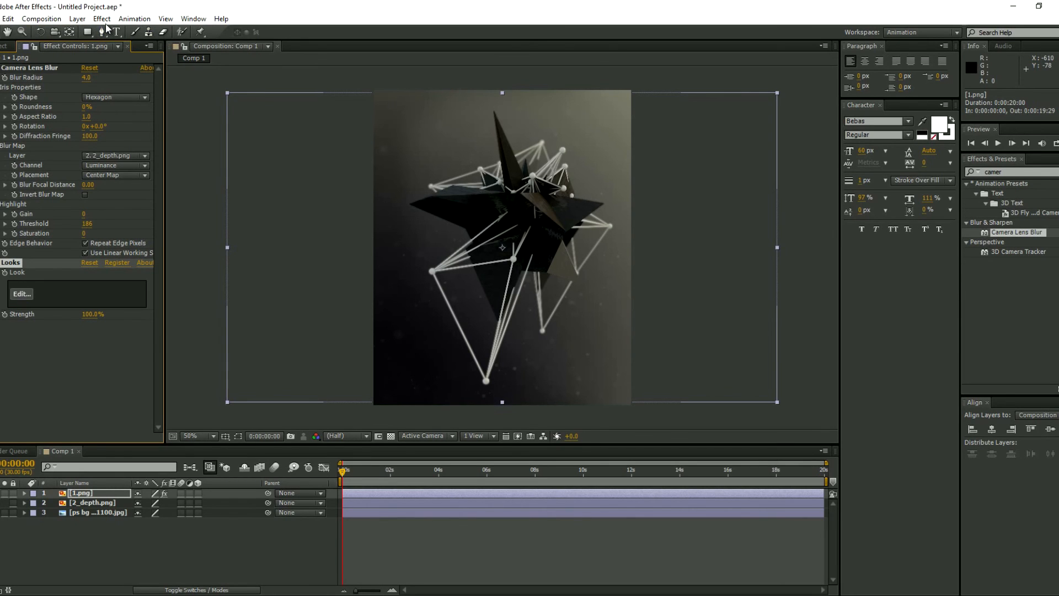
- Add a new adjustment layer above 1.png in Comp 1
left_click(77, 19)
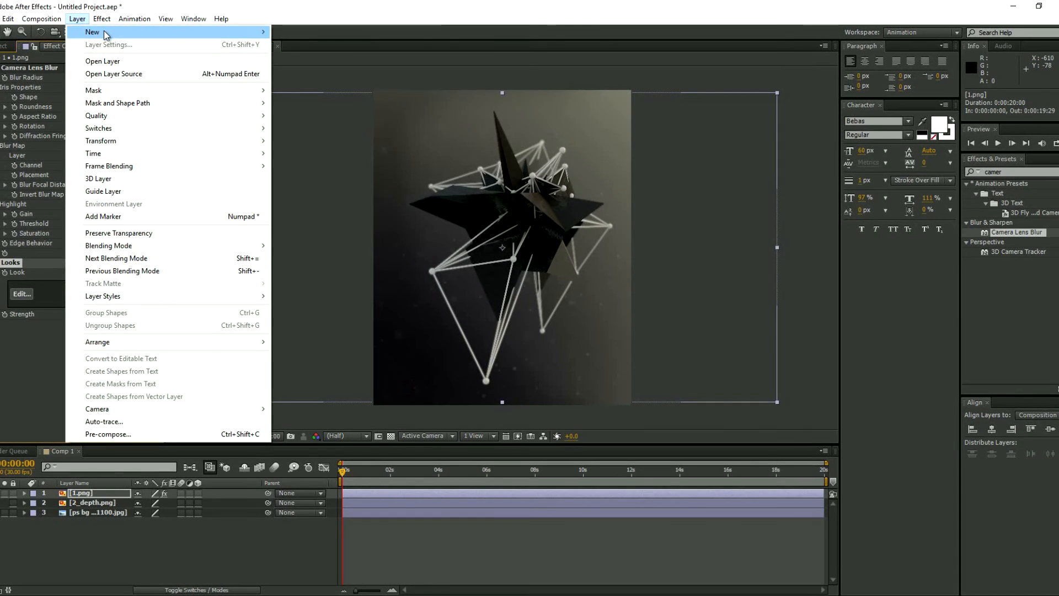
mouse_move(107, 36)
left_click(319, 107)
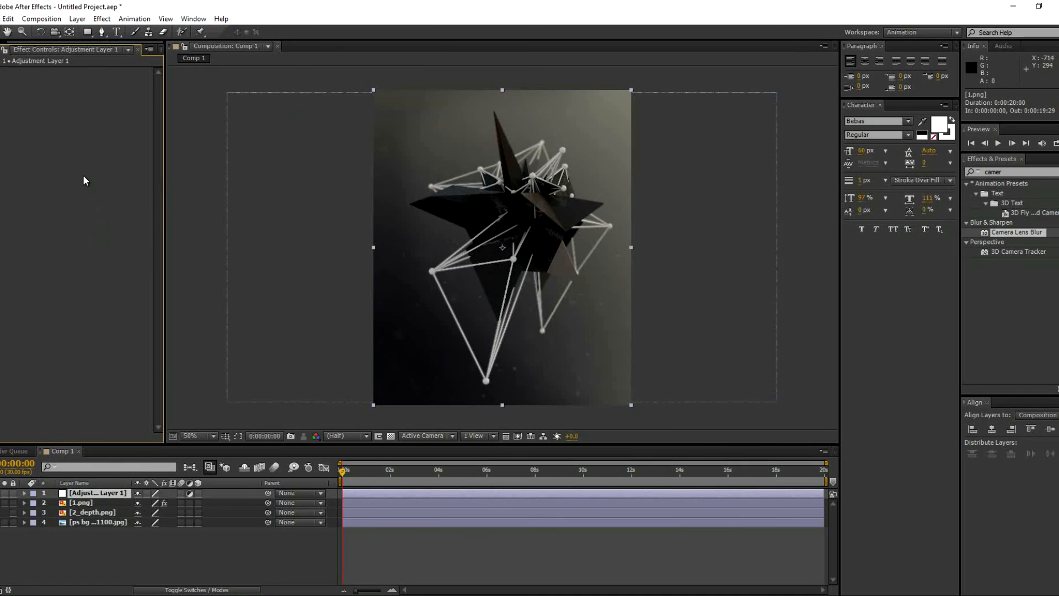
- Apply the Magic Bullet Looks effect to the adjustment layer
left_click(102, 19)
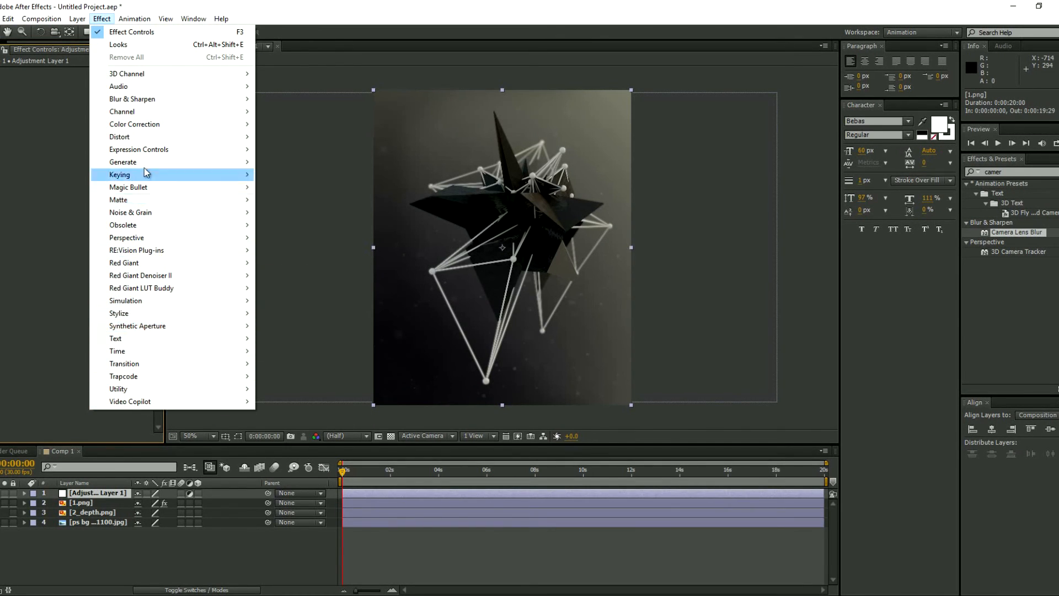
mouse_move(224, 190)
left_click(287, 225)
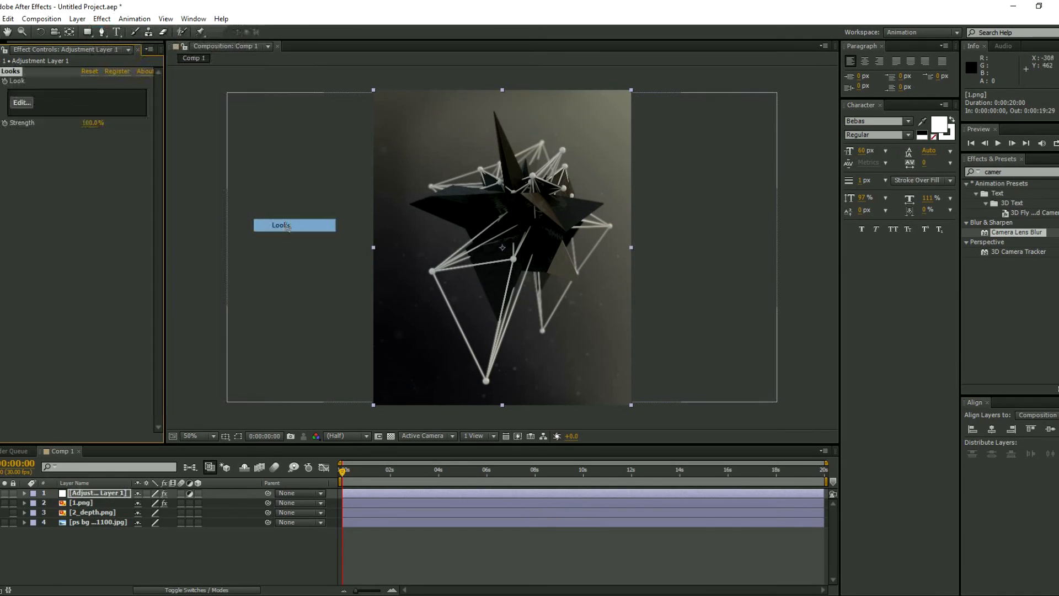
- Open the adjustment layer's look for editing and choose the Frye preset from the Blockbuster Cool looks
left_click(24, 104)
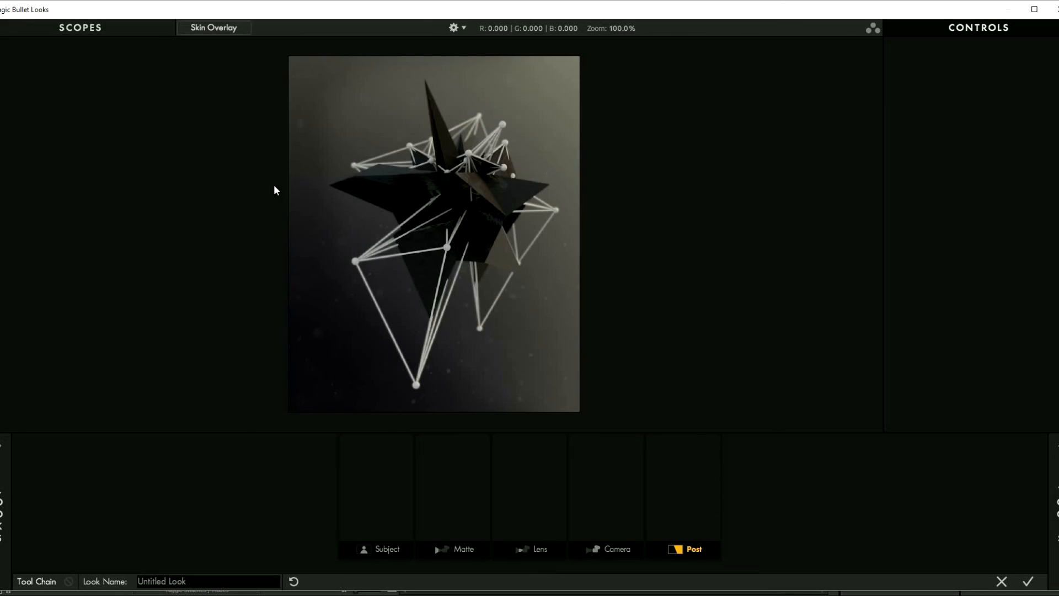
mouse_move(1, 455)
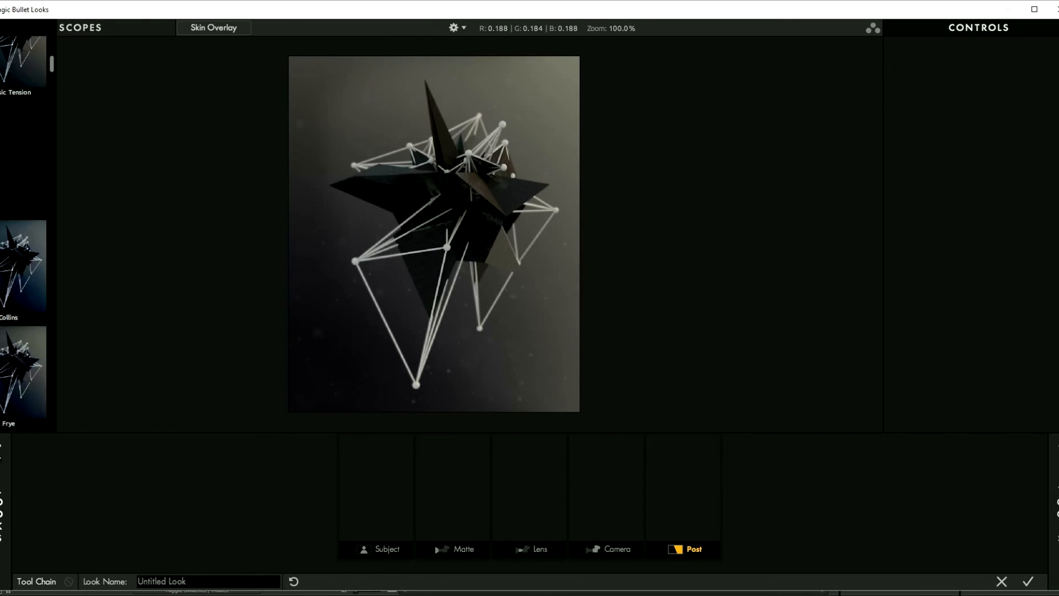
scroll(221, 249, "down", 1)
left_click(289, 236)
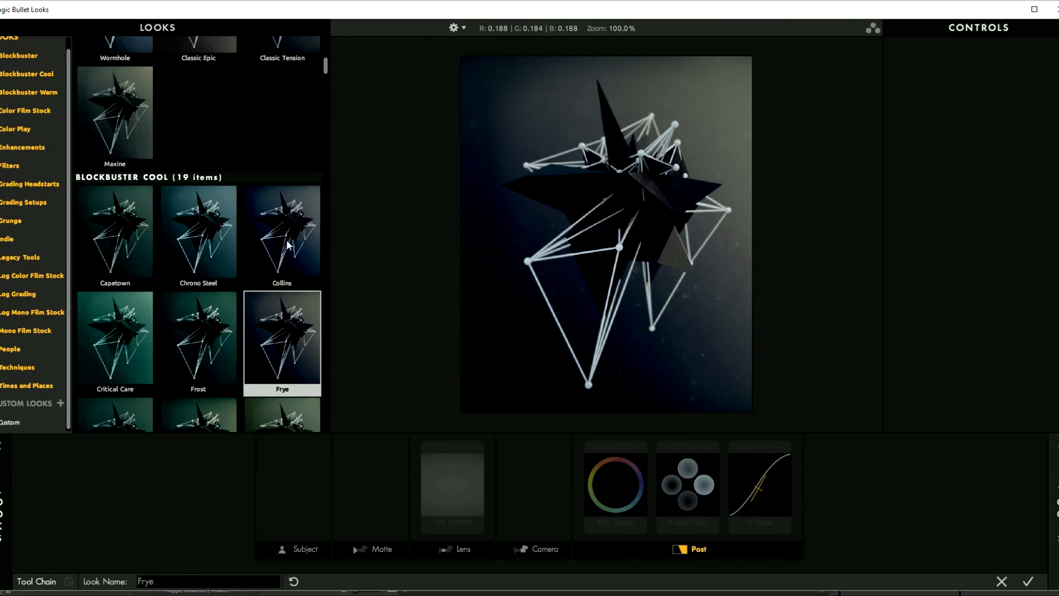
left_click(285, 331)
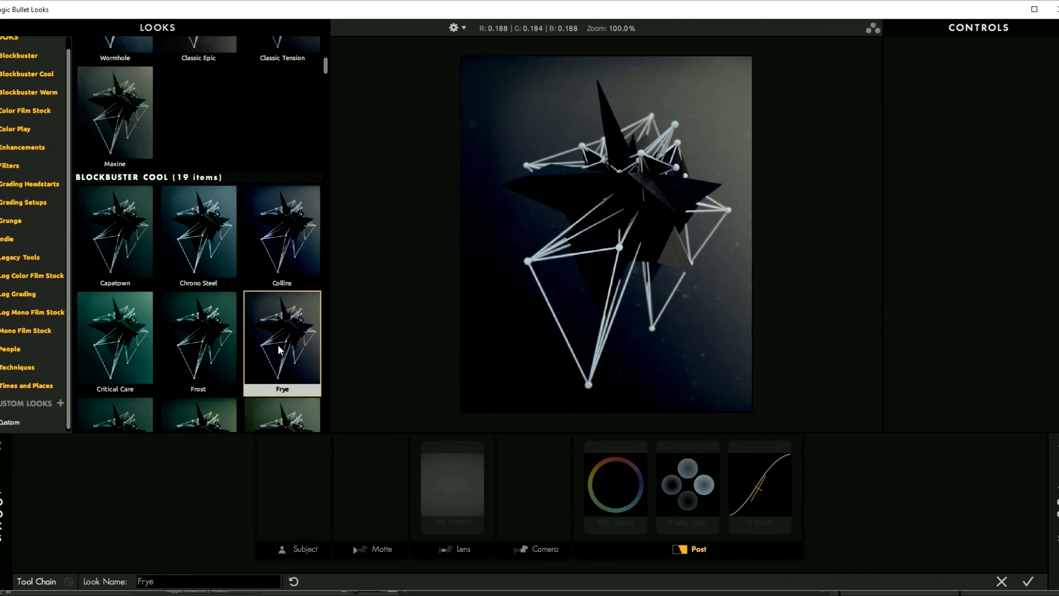
- Compare the Classic Tension, Maxine and Frontage presets among the Blockbuster looks and choose the Wormhole preset
scroll(238, 148, "up", 6)
left_click(300, 232)
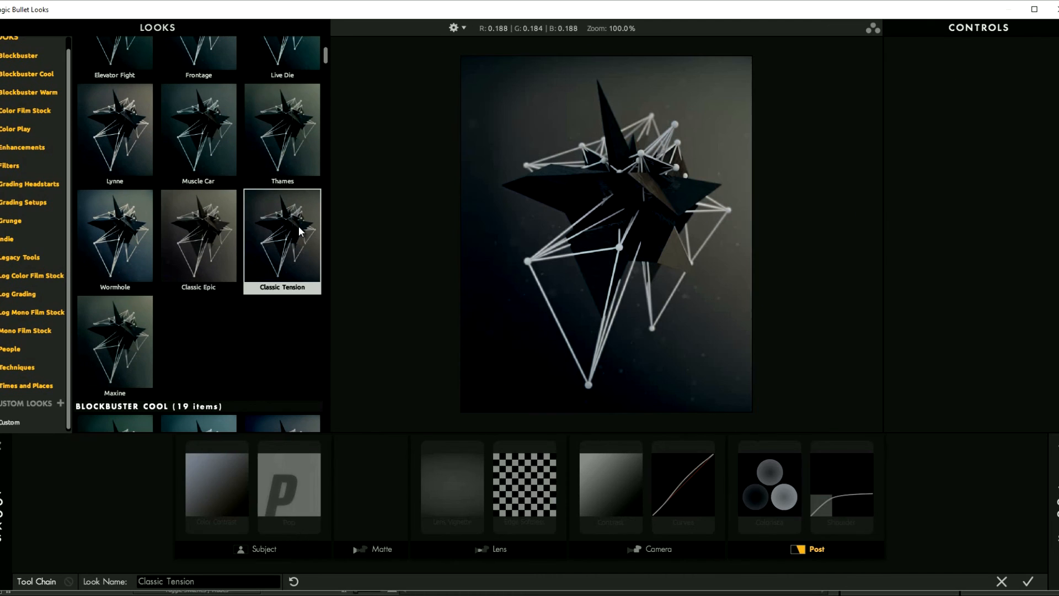
left_click(112, 335)
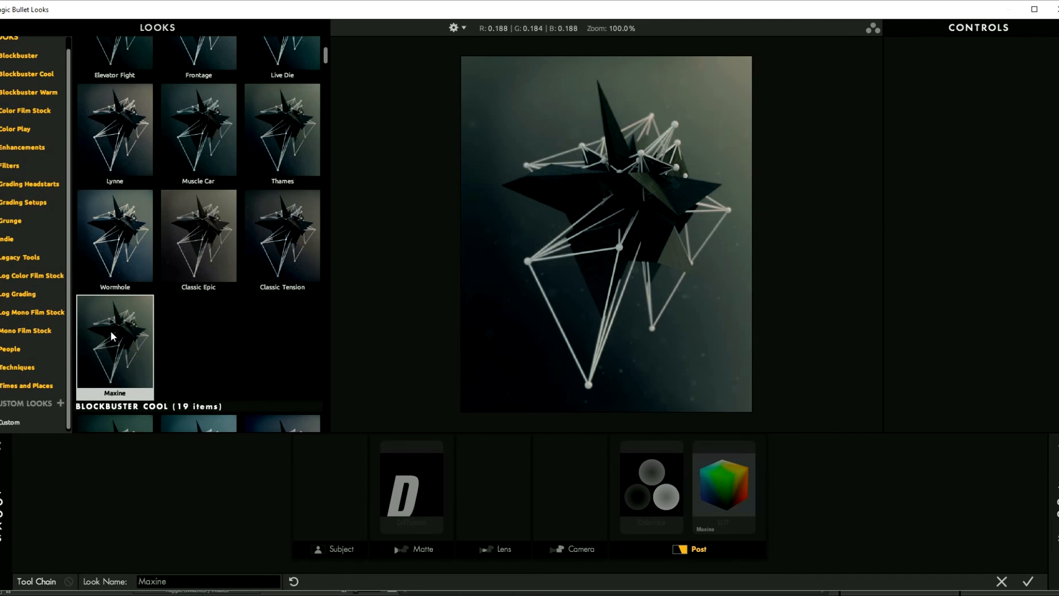
scroll(105, 331, "up", 3)
left_click(187, 189)
scroll(187, 188, "up", 2)
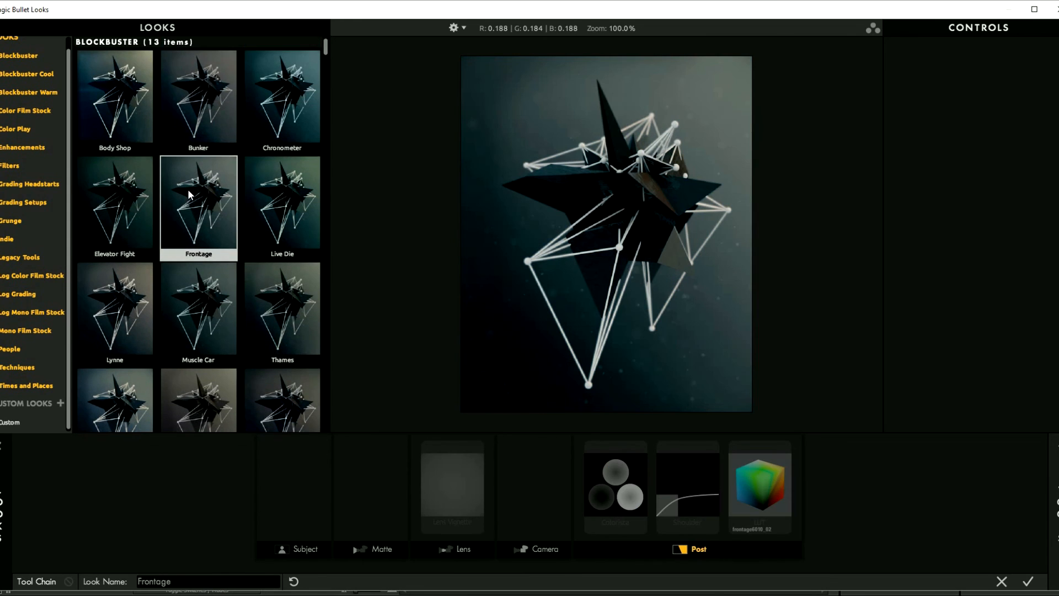
scroll(188, 195, "down", 4)
left_click(201, 210)
left_click(264, 271)
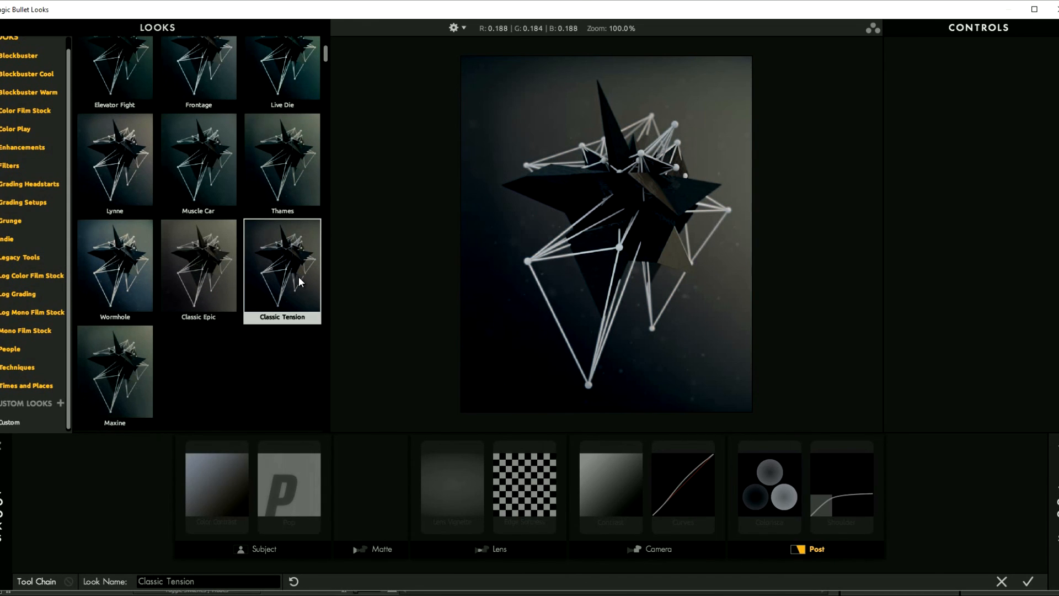
left_click(104, 284)
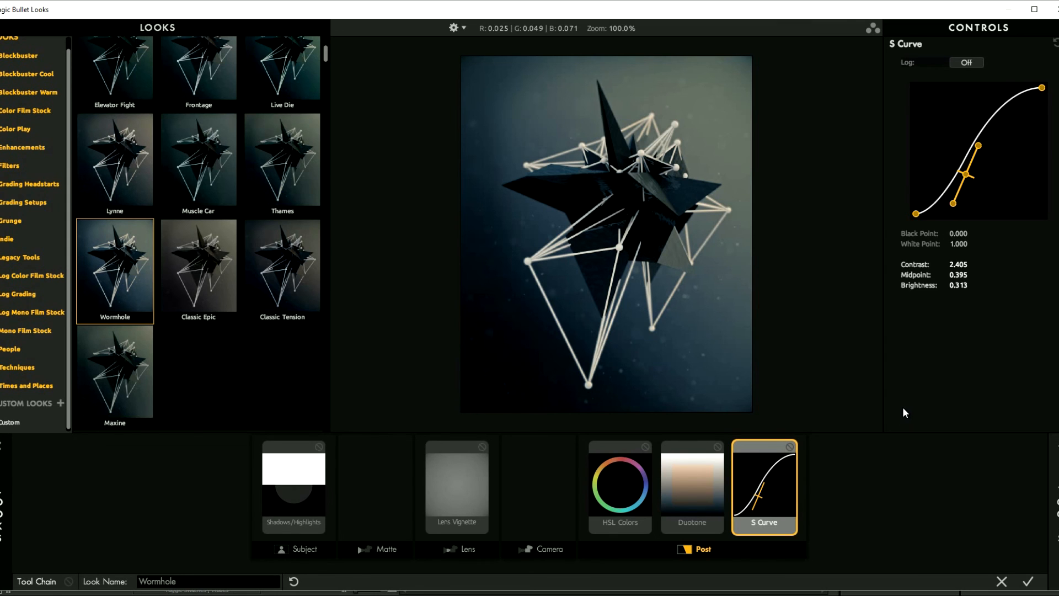
- Add a Chromatic Aberration tool at the start of the look's Post stage
left_click(1054, 490)
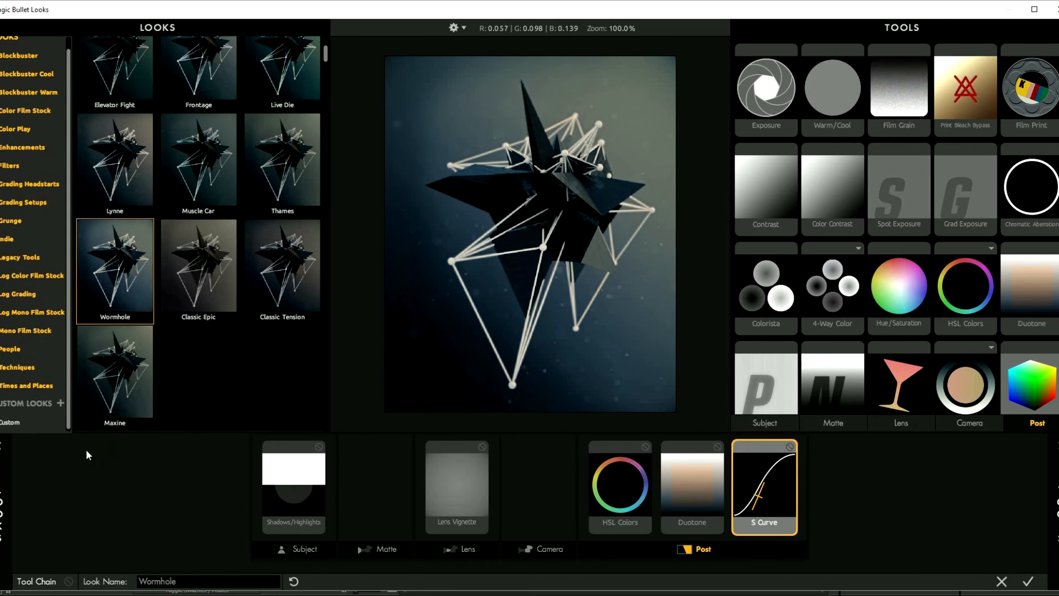
left_click(5, 464)
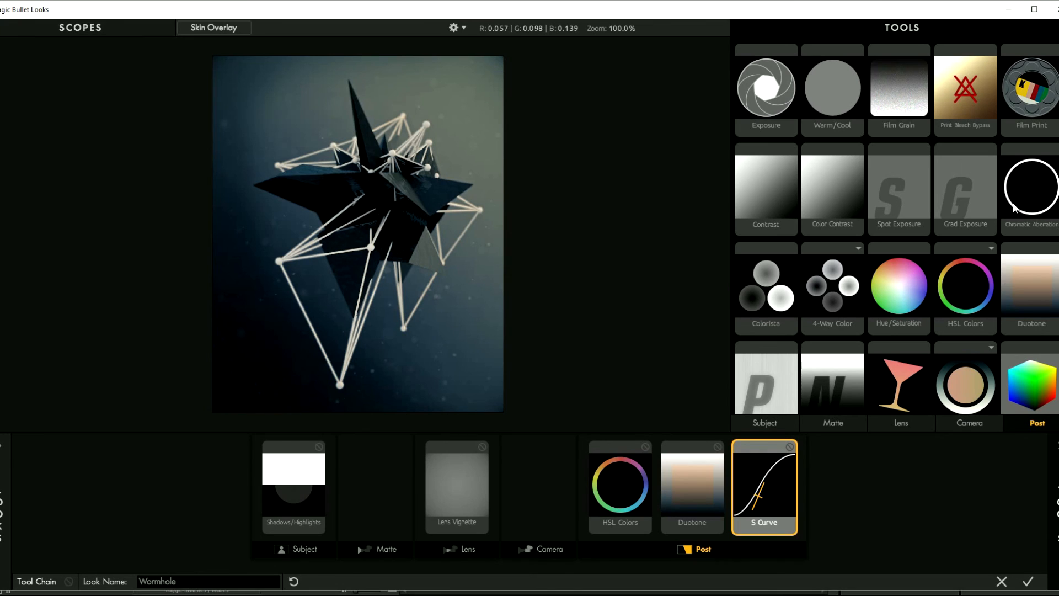
left_click_drag(1027, 192, 584, 485)
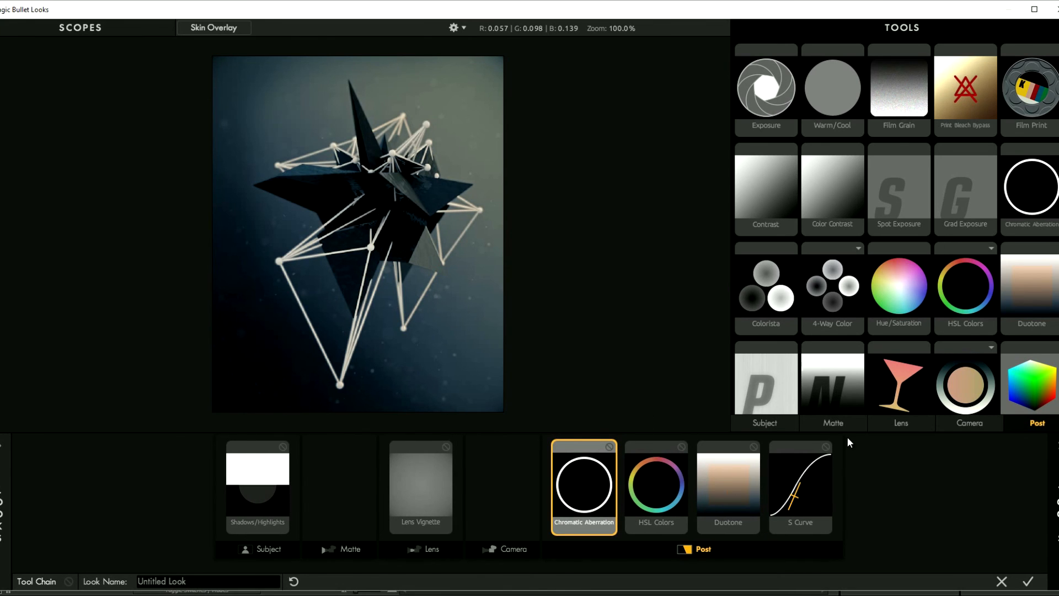
- Add Edge Softness and Anamorphic Flare to the Lens stage after the Lens Vignette
scroll(831, 353, "down", 3)
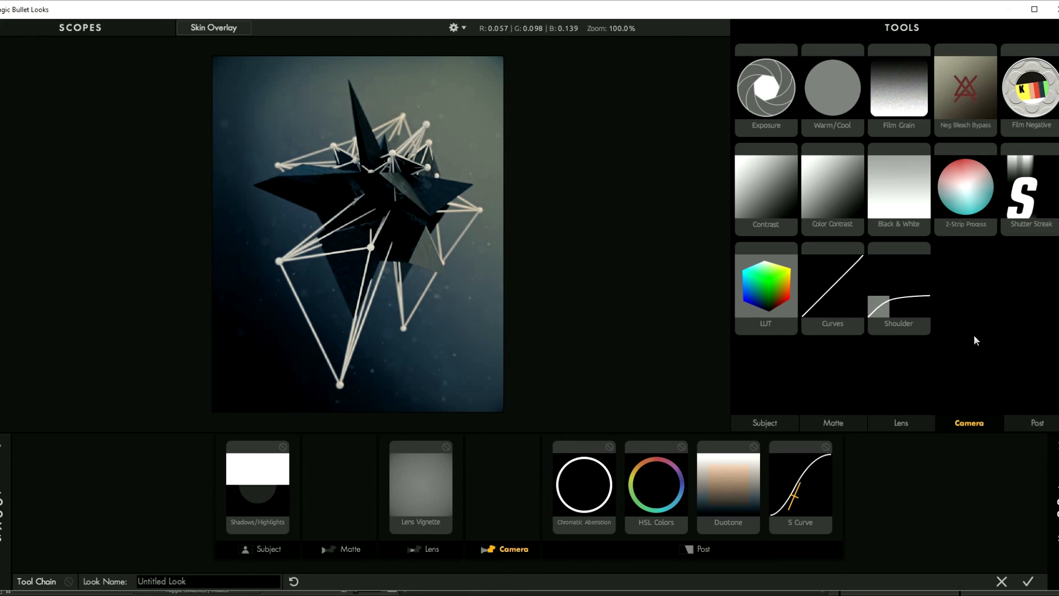
left_click(917, 426)
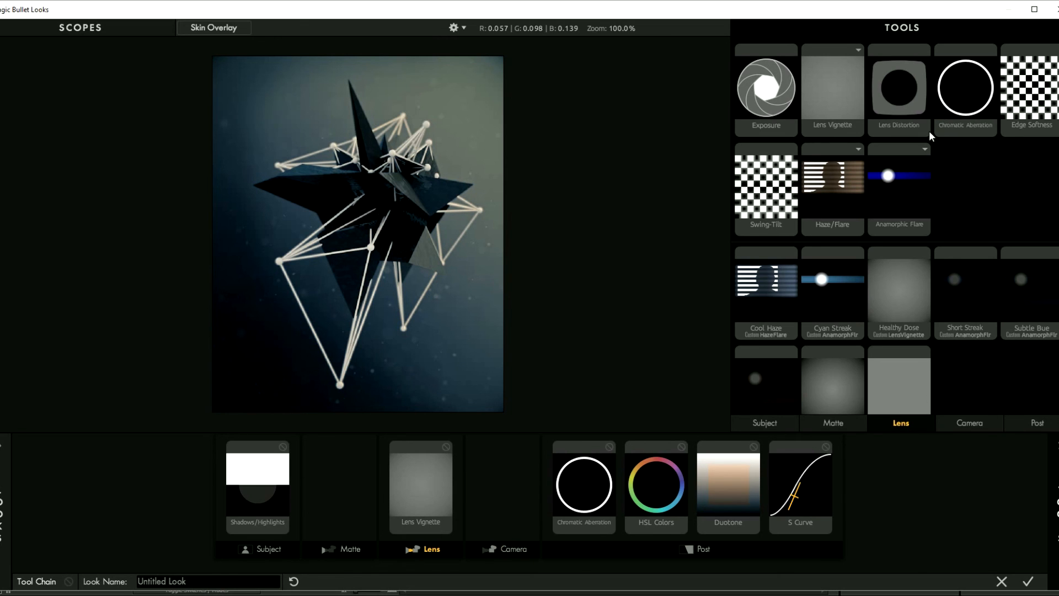
left_click_drag(1040, 100, 477, 486)
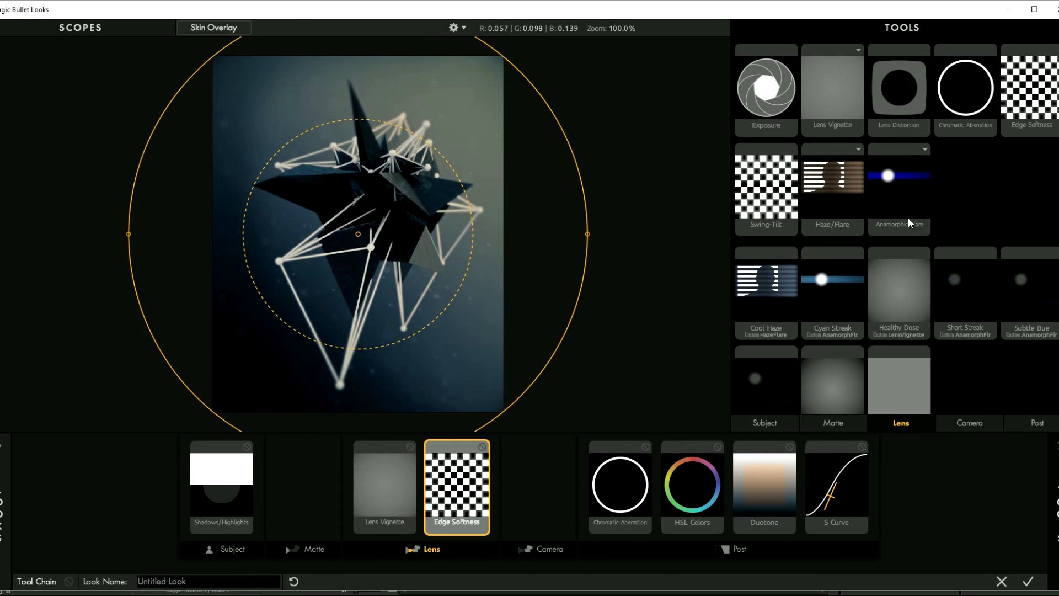
left_click_drag(899, 175, 527, 491)
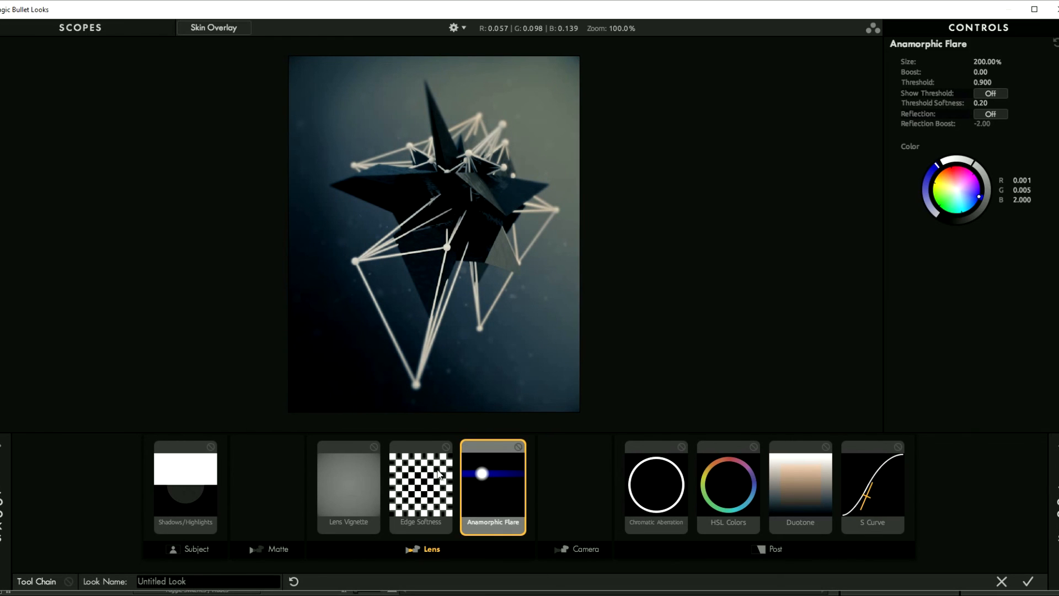
- Set Edge Softness to center X +2.8%, center Y -2.9%, aspect 0.733, spread 0.419 and blur size 3.99%, and raise its quality
left_click(438, 474)
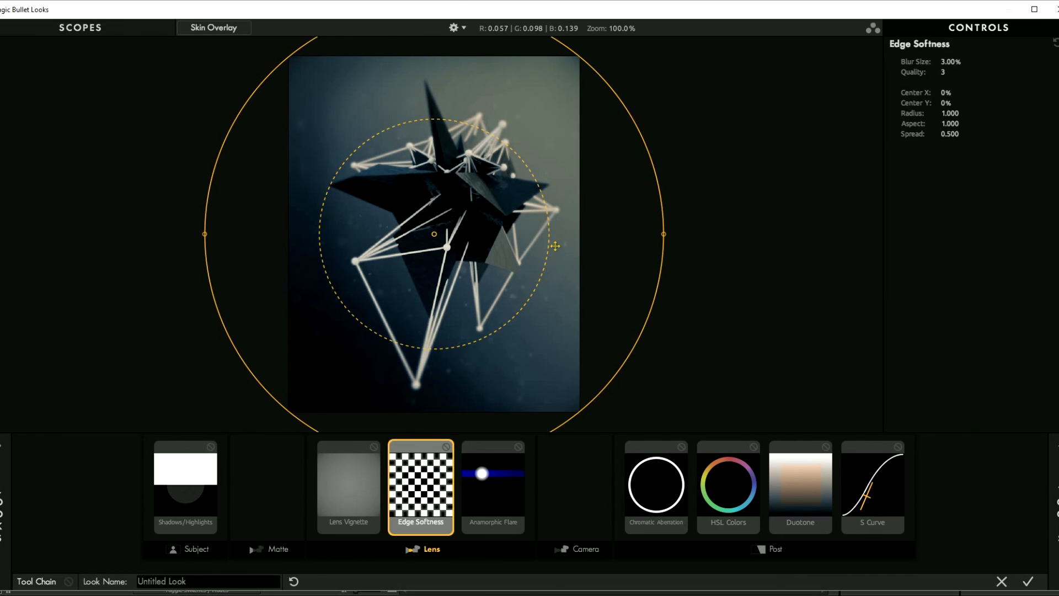
left_click_drag(556, 236, 568, 233)
left_click_drag(434, 233, 441, 223)
left_click_drag(666, 225, 610, 224)
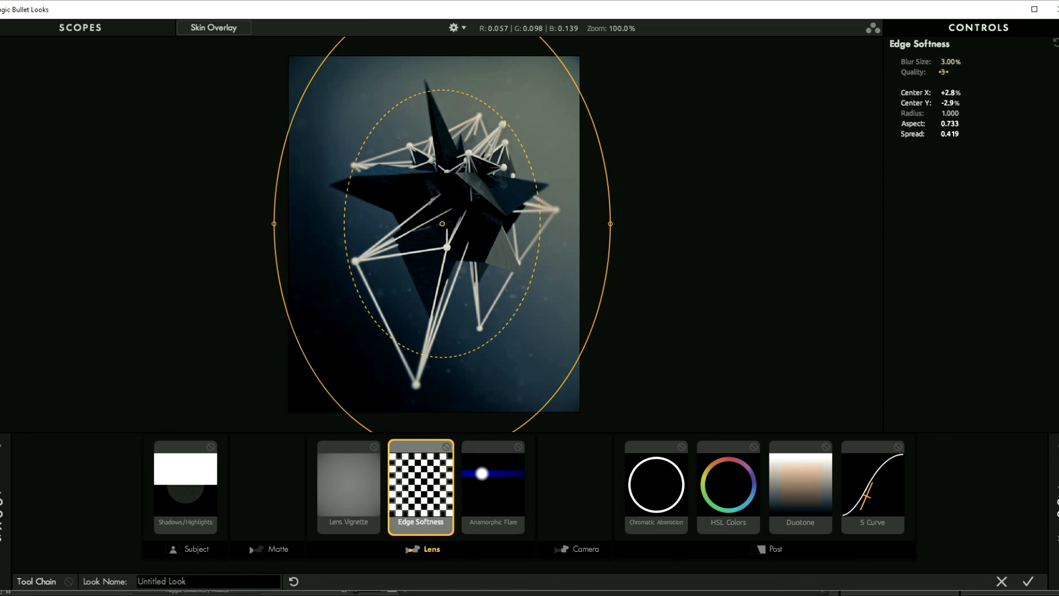
mouse_move(942, 72)
left_mouse_down()
mouse_move(964, 62)
mouse_move(947, 72)
left_mouse_up()
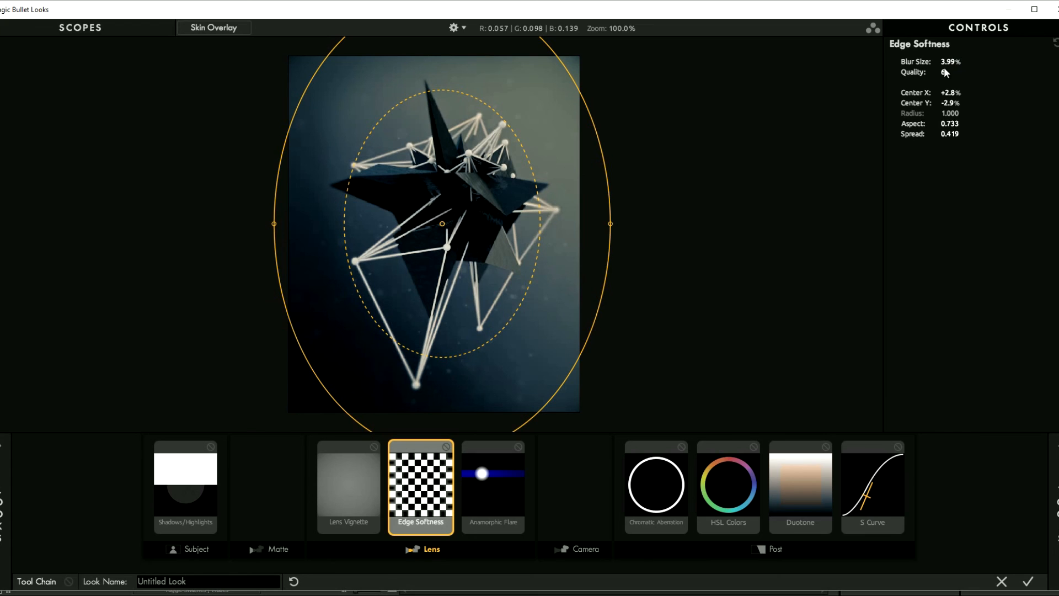
- Set the Anamorphic Flare to size 225.50%, boost +0.30 and threshold 0.300, with its blue color at RGB 0.035, 0.038, 1.308
left_click(473, 506)
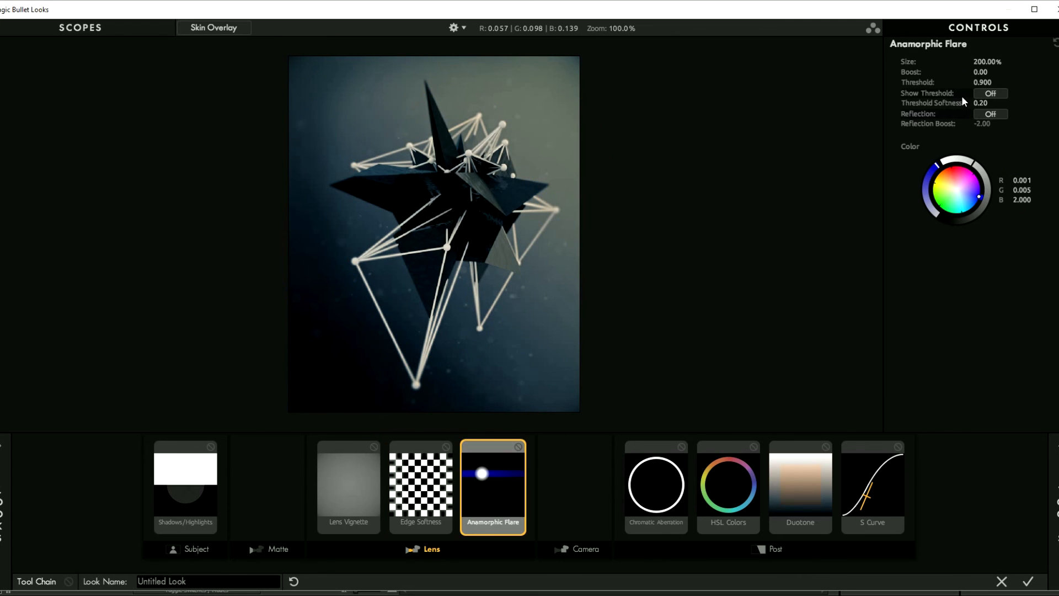
mouse_move(981, 82)
left_mouse_down()
mouse_move(949, 85)
mouse_move(984, 62)
mouse_move(1001, 73)
mouse_move(985, 82)
left_mouse_up()
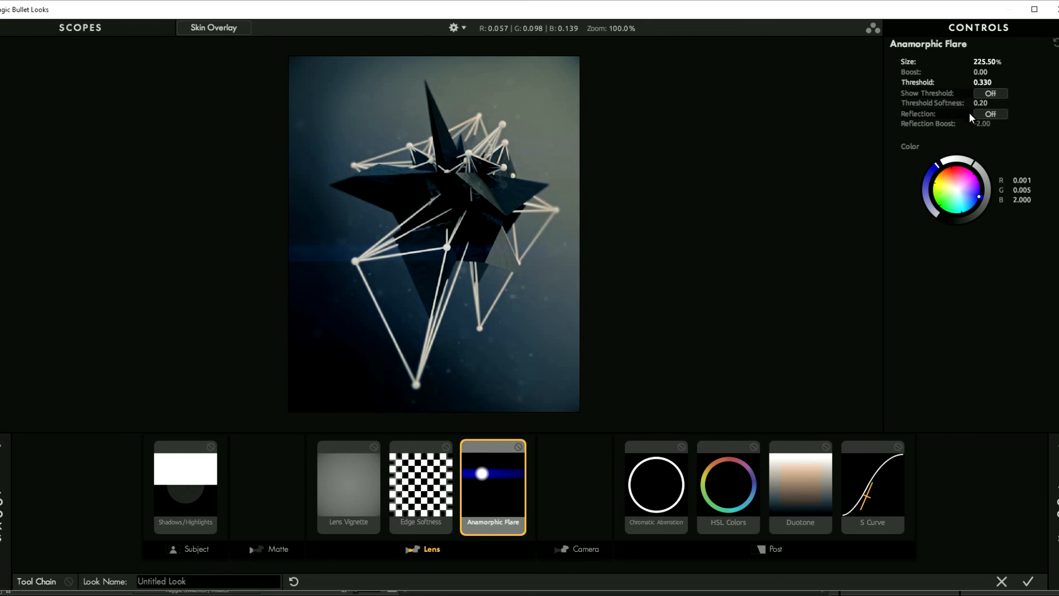
left_click_drag(980, 72, 984, 72)
left_click_drag(975, 165, 1030, 253)
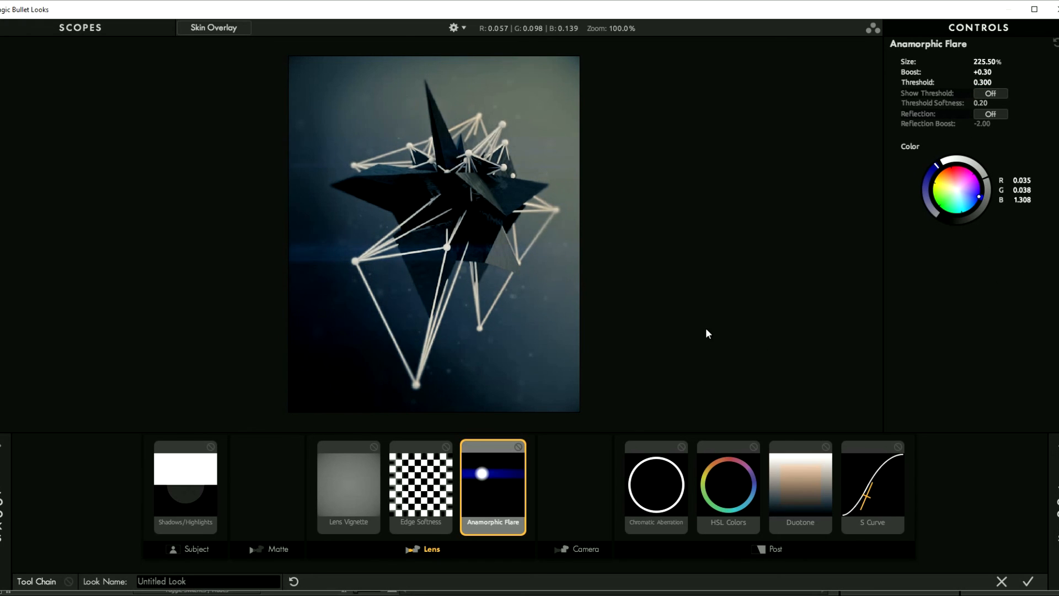
- Set Chromatic Aberration's Red/Cyan to +1.570, and Shadows/Highlights to +0.40 shadows and +0.50 highlights
left_click(654, 494)
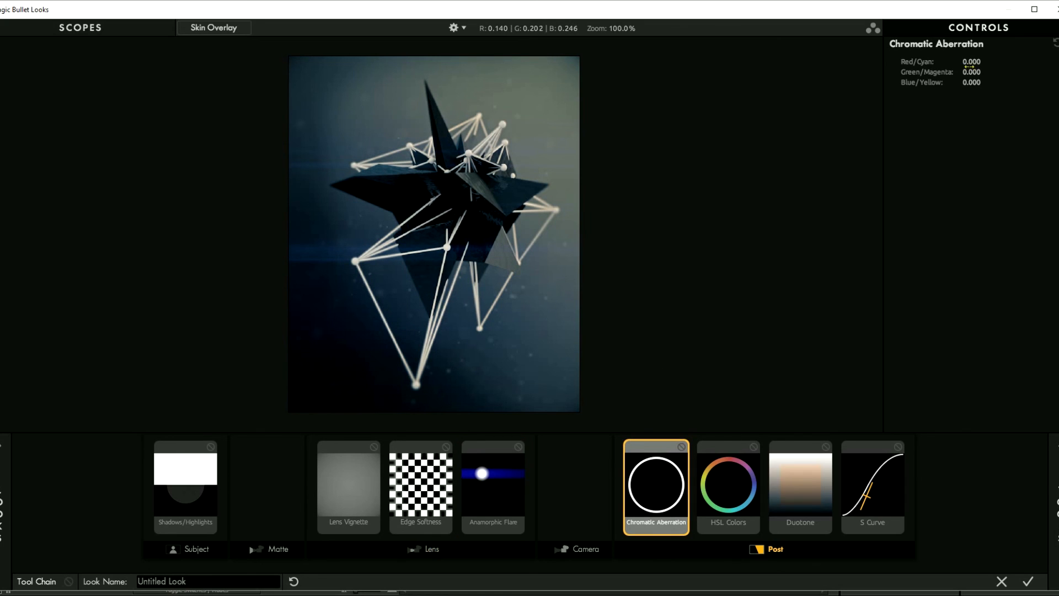
left_click_drag(971, 62, 1054, 48)
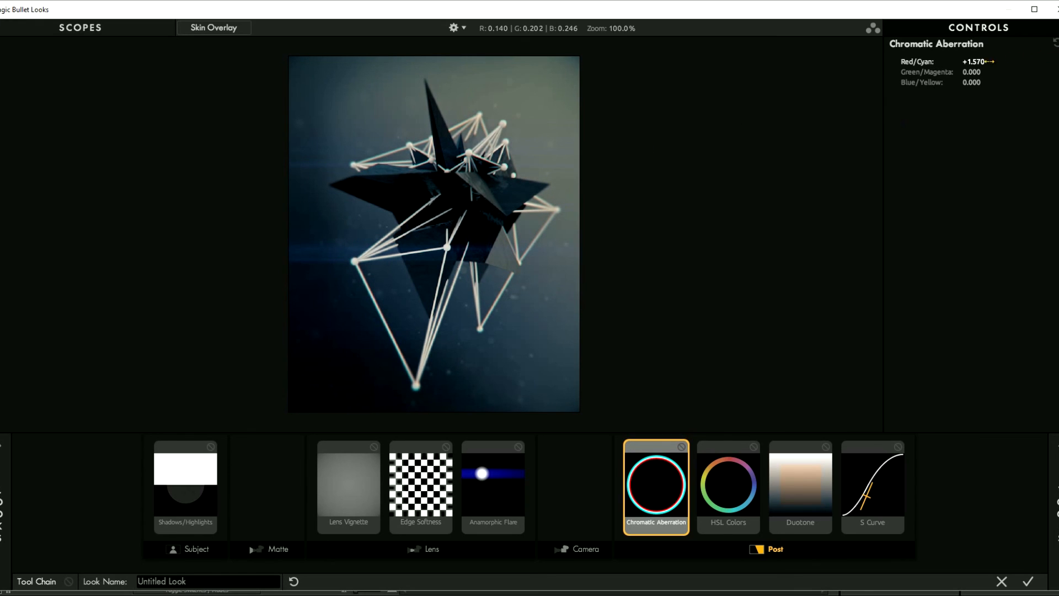
left_click(186, 468)
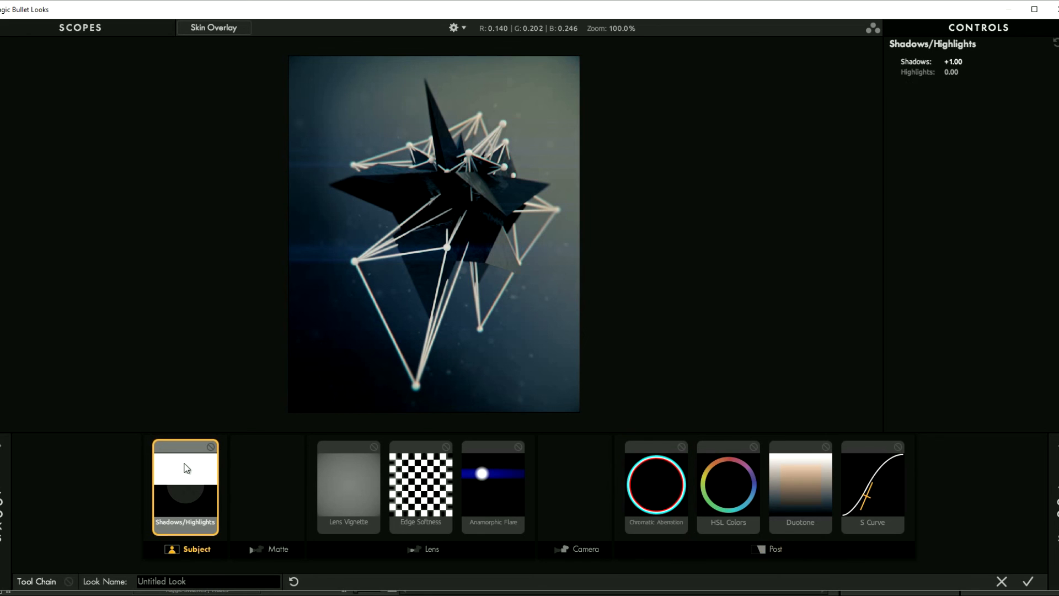
left_click_drag(954, 60, 1003, 67)
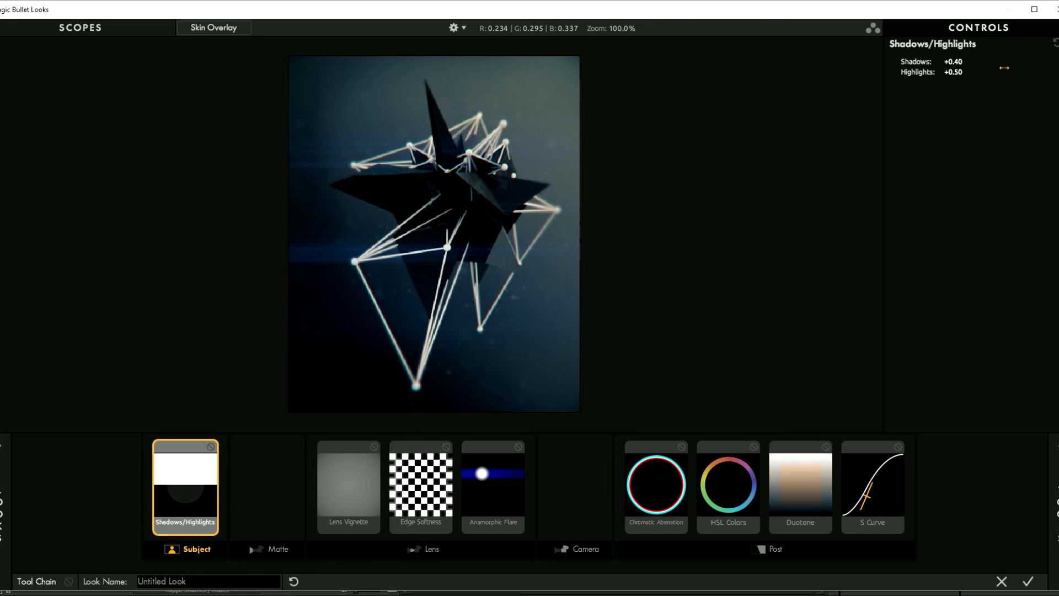
- Review the Duotone and S Curve settings and apply the finished look to the adjustment layer
left_click(785, 470)
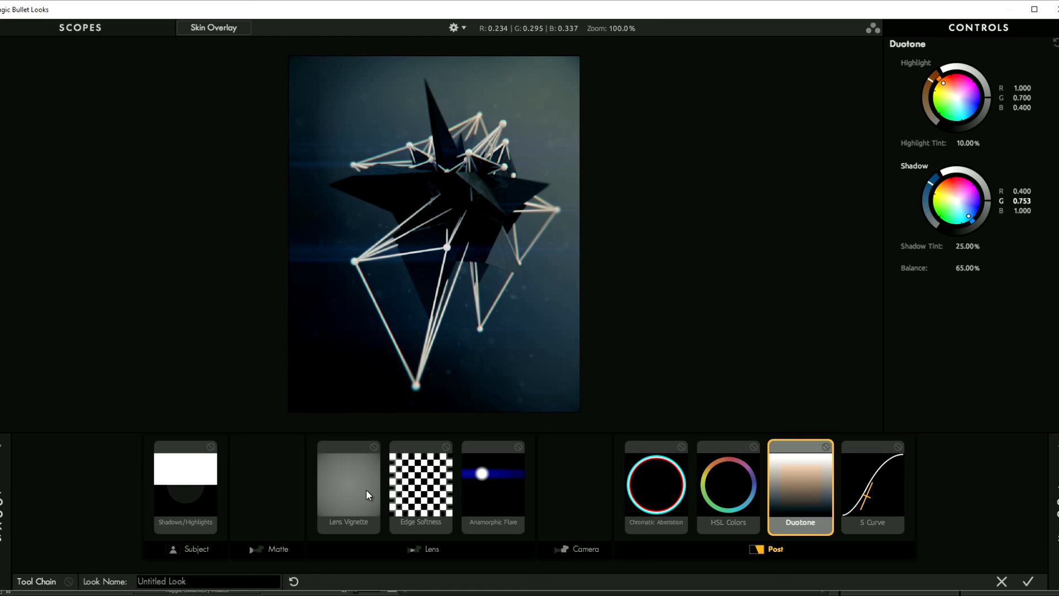
left_click(891, 496)
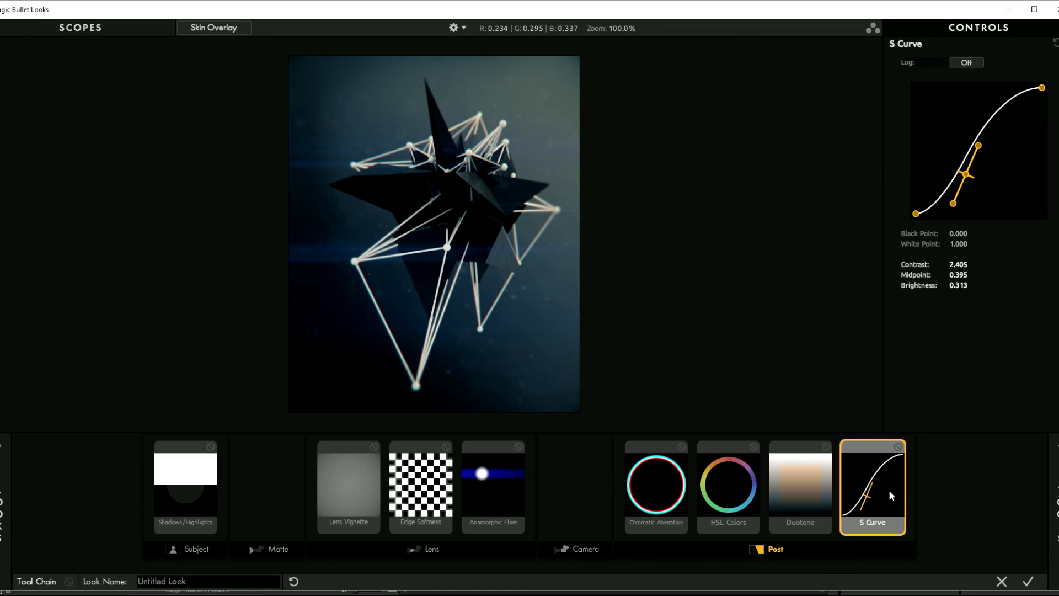
left_click(1027, 582)
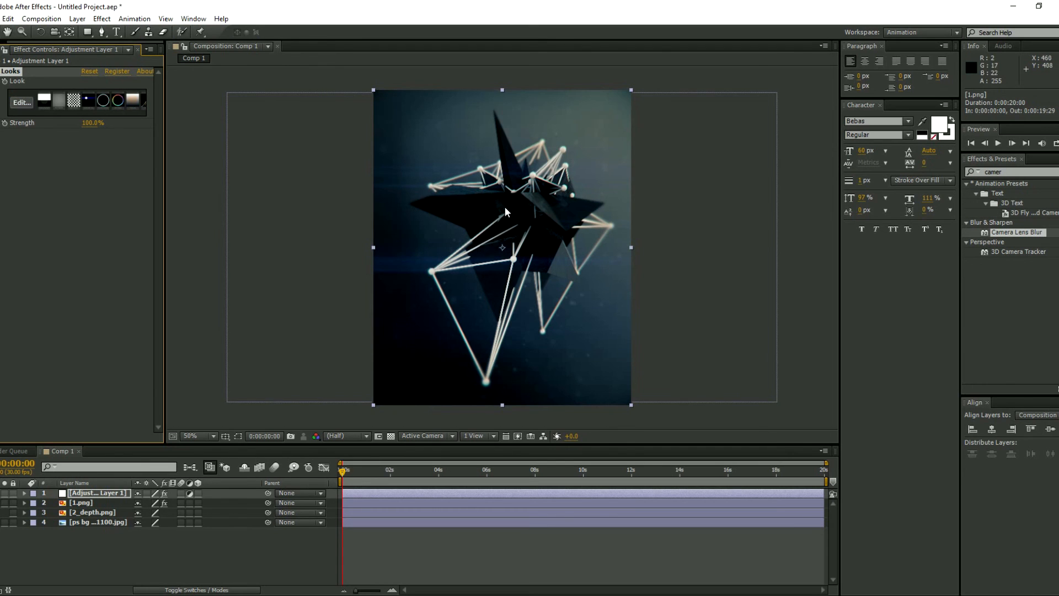
- Inspect the graded composite's detail at 100% and its overall look at 50%, and deselect the adjustment layer
scroll(505, 207, "up", 2)
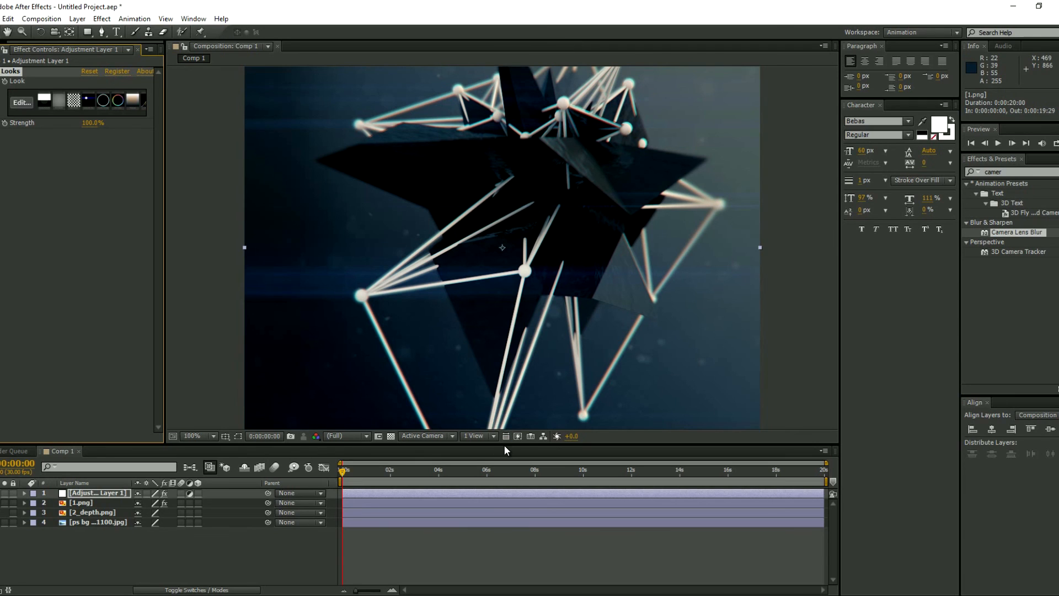
left_click_drag(504, 446, 507, 579)
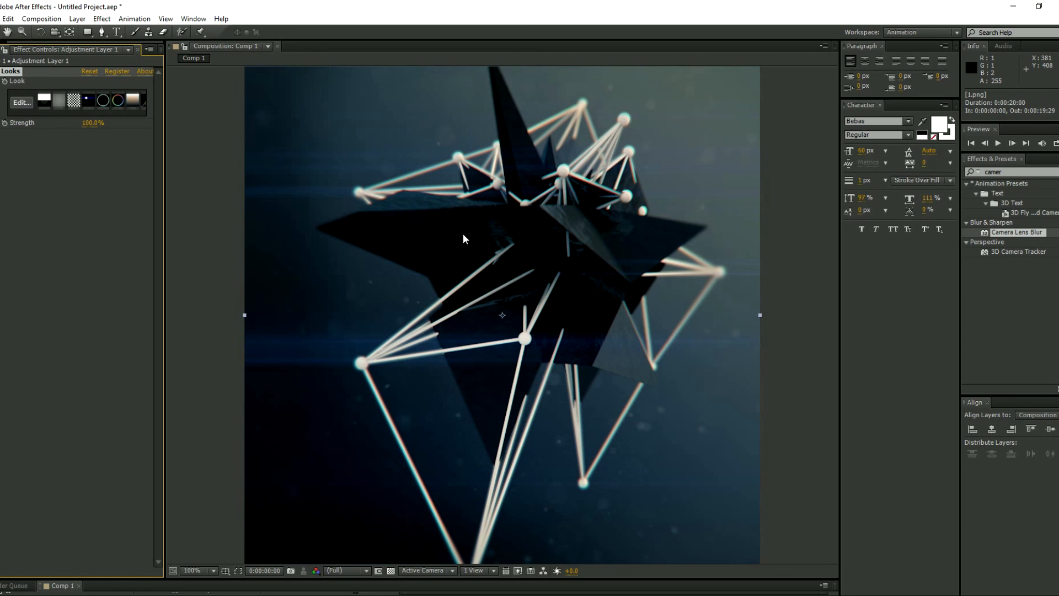
key("comma")
key("comma")
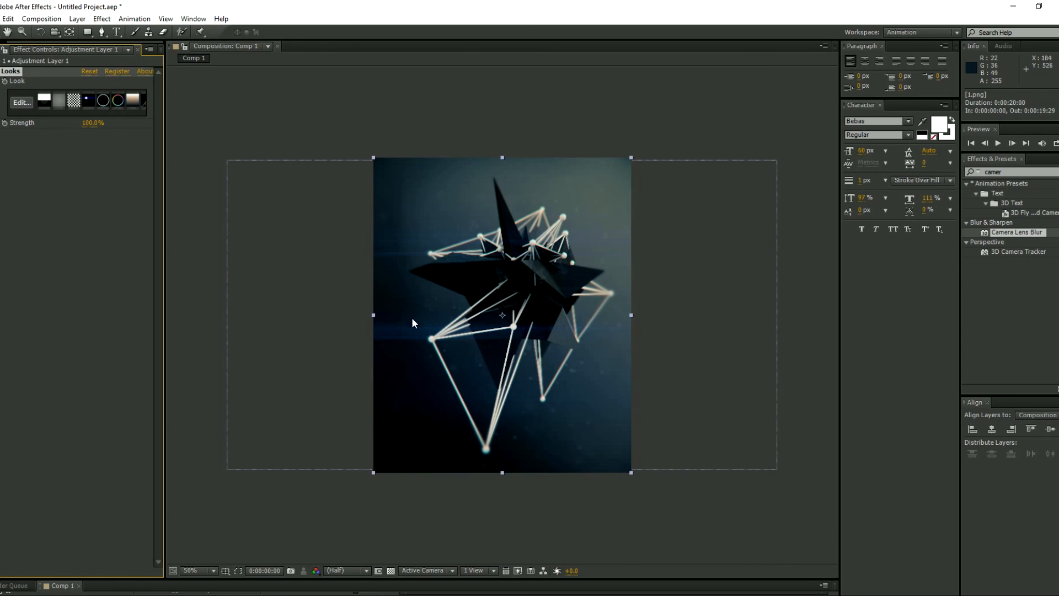
left_click_drag(333, 579, 353, 425)
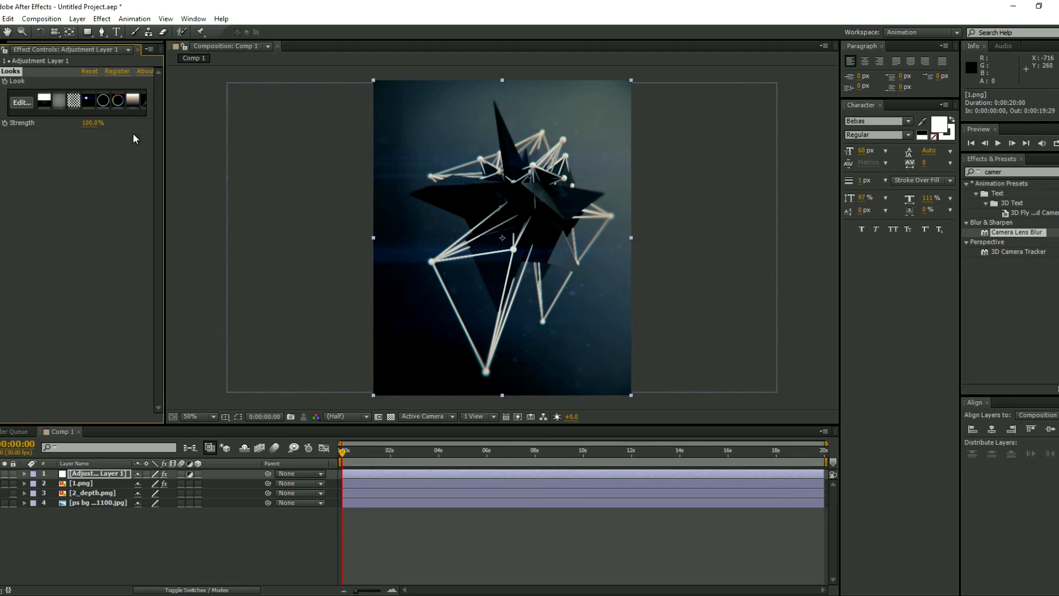
scroll(402, 191, "up", 1)
left_click(20, 33)
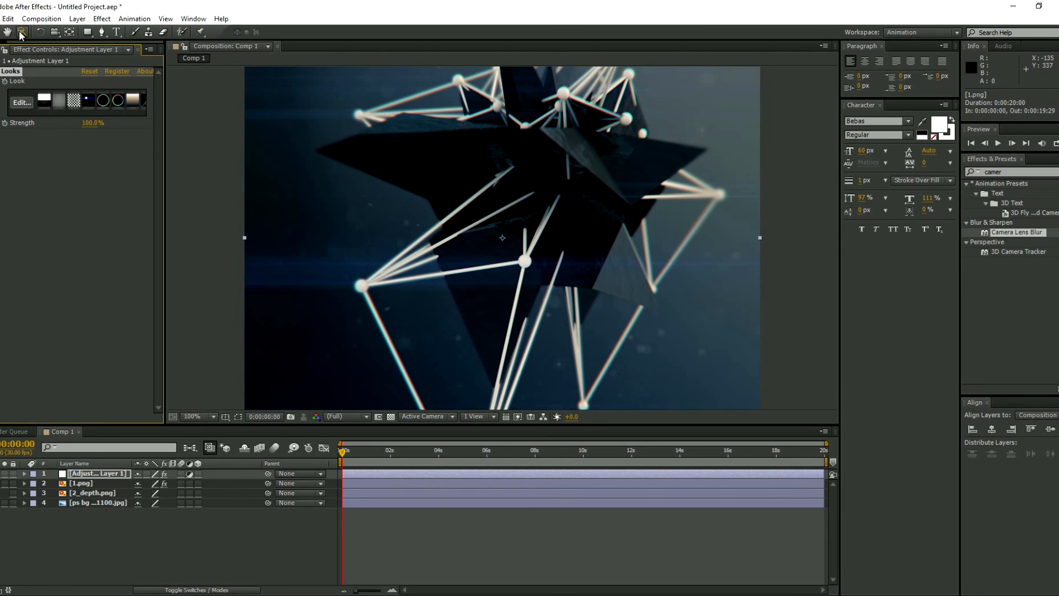
left_click(8, 32)
left_click_drag(470, 172, 508, 206)
scroll(475, 217, "down", 1)
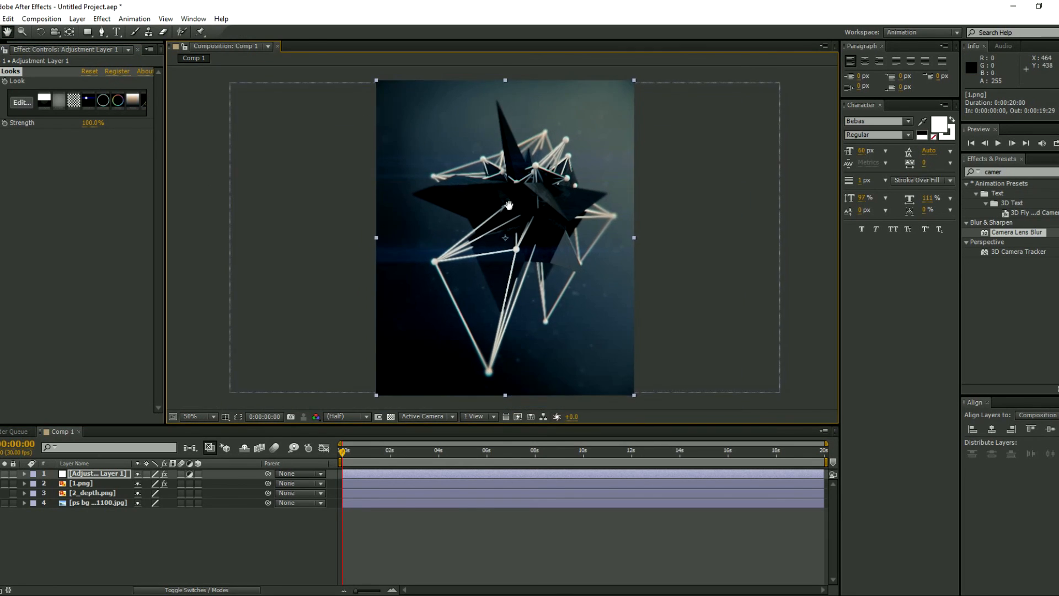
left_click(208, 160)
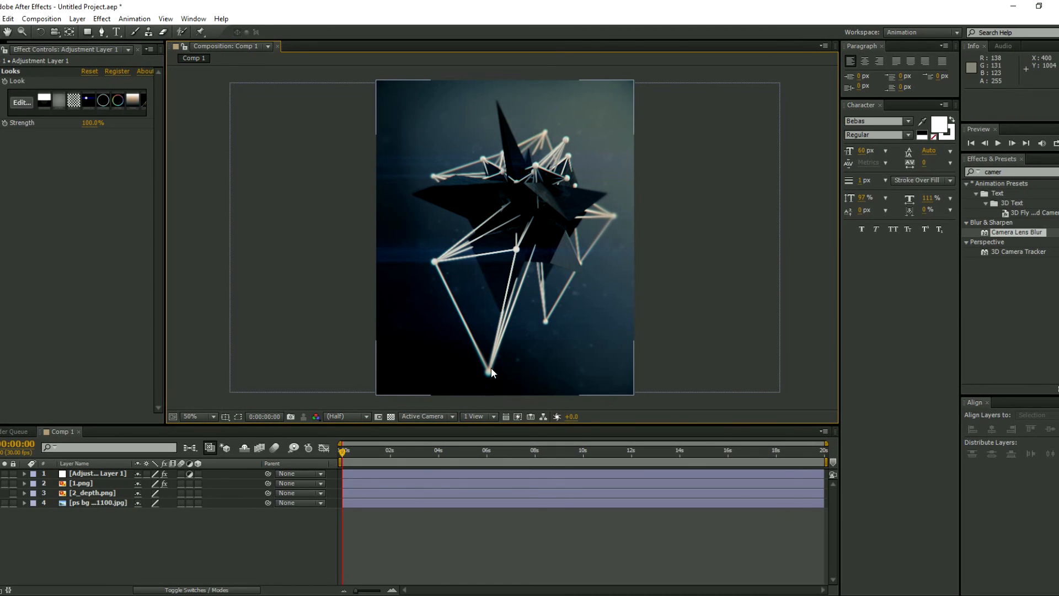